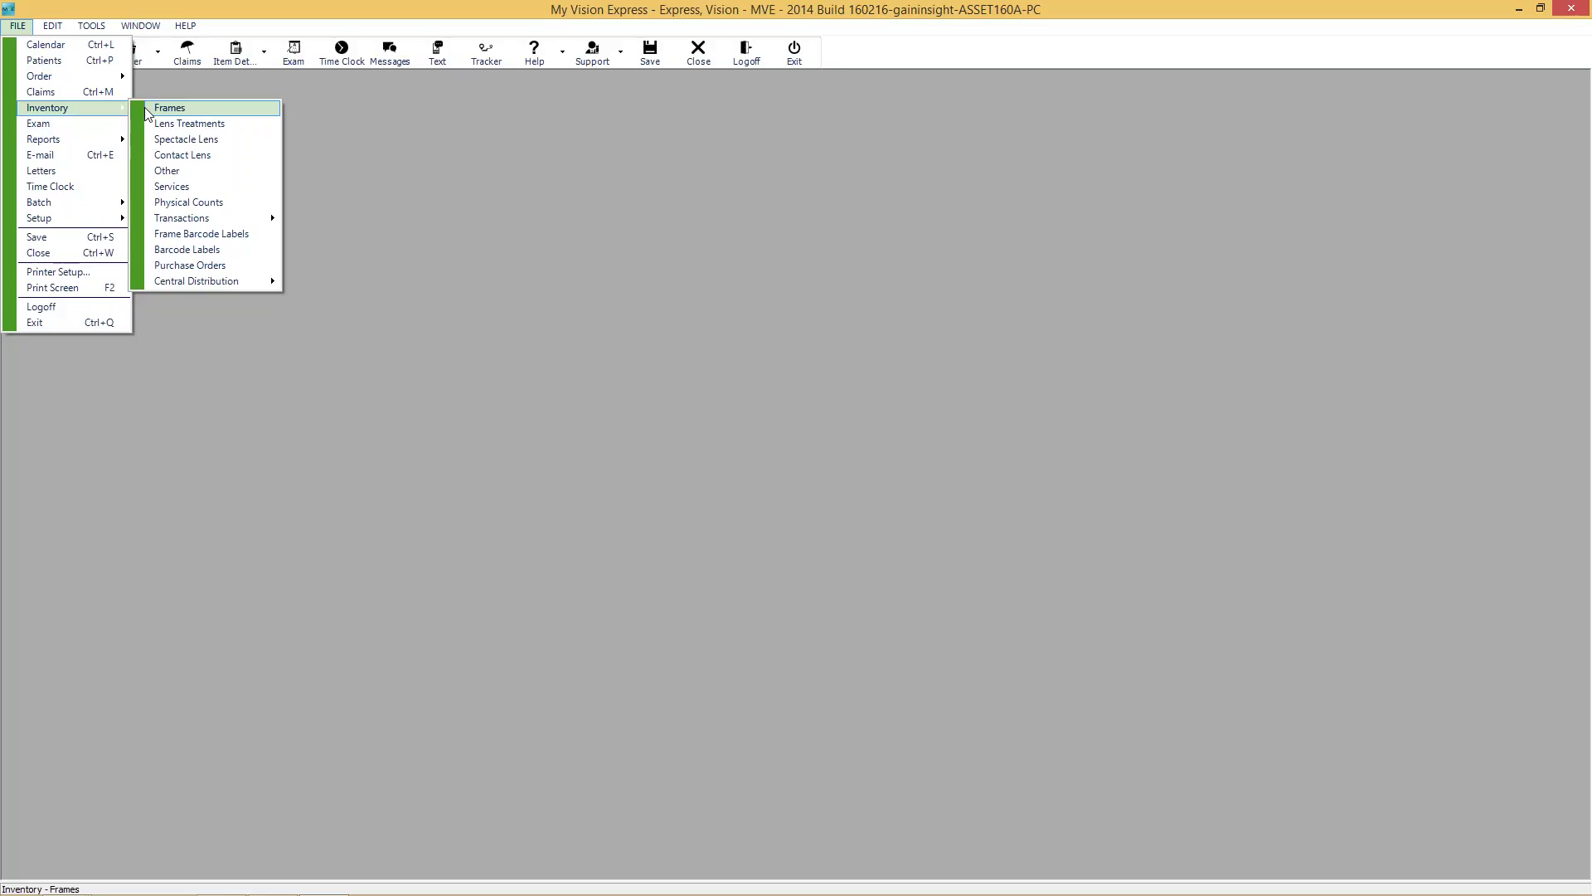
click(146, 108)
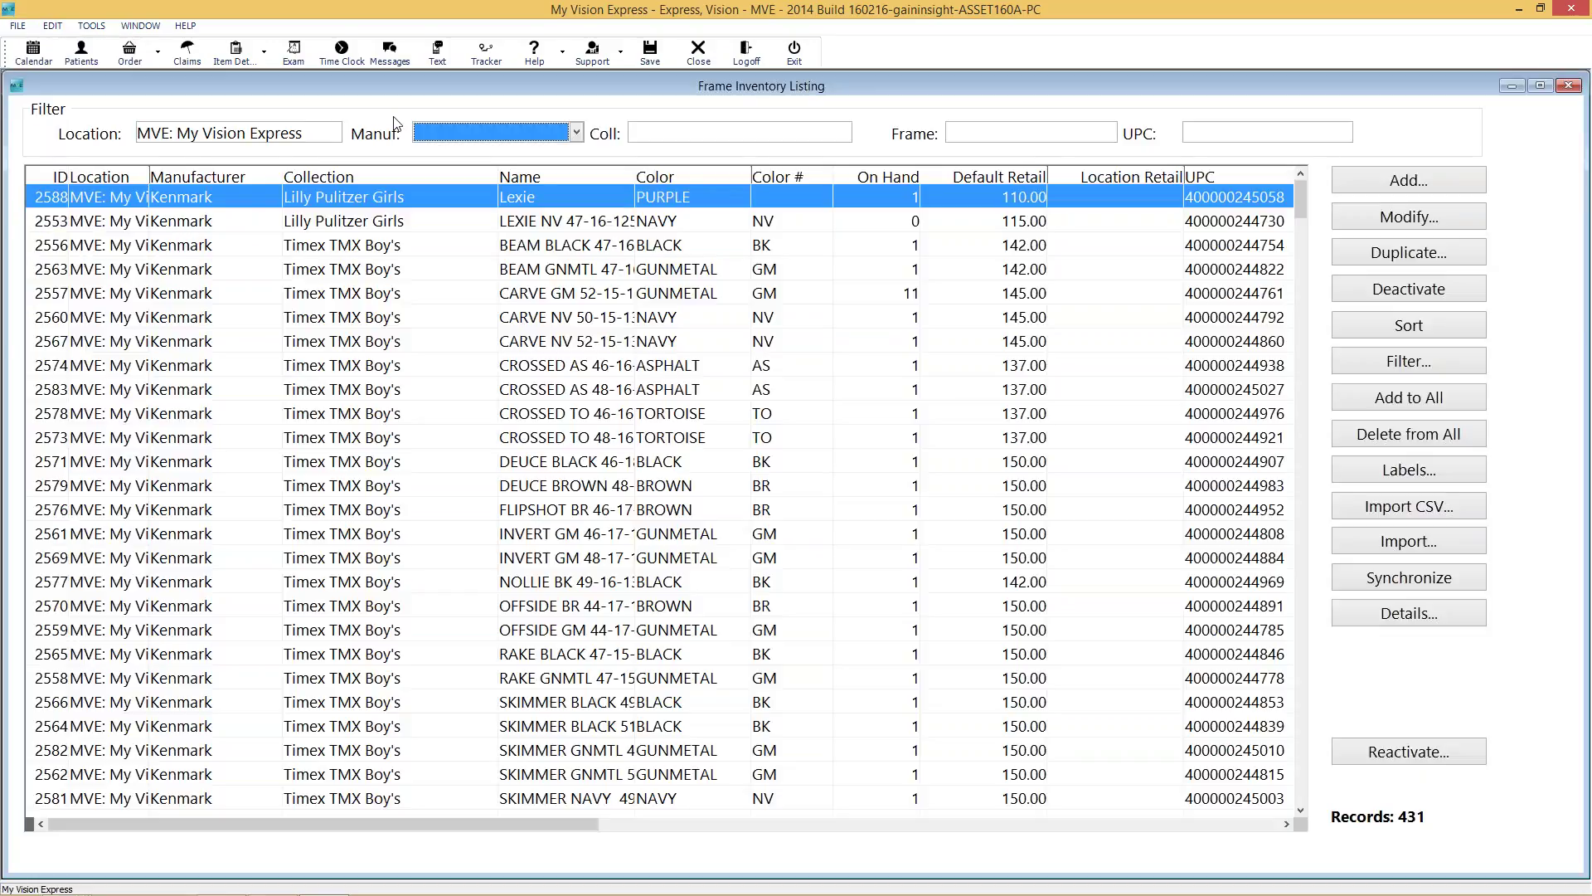
click(1219, 137)
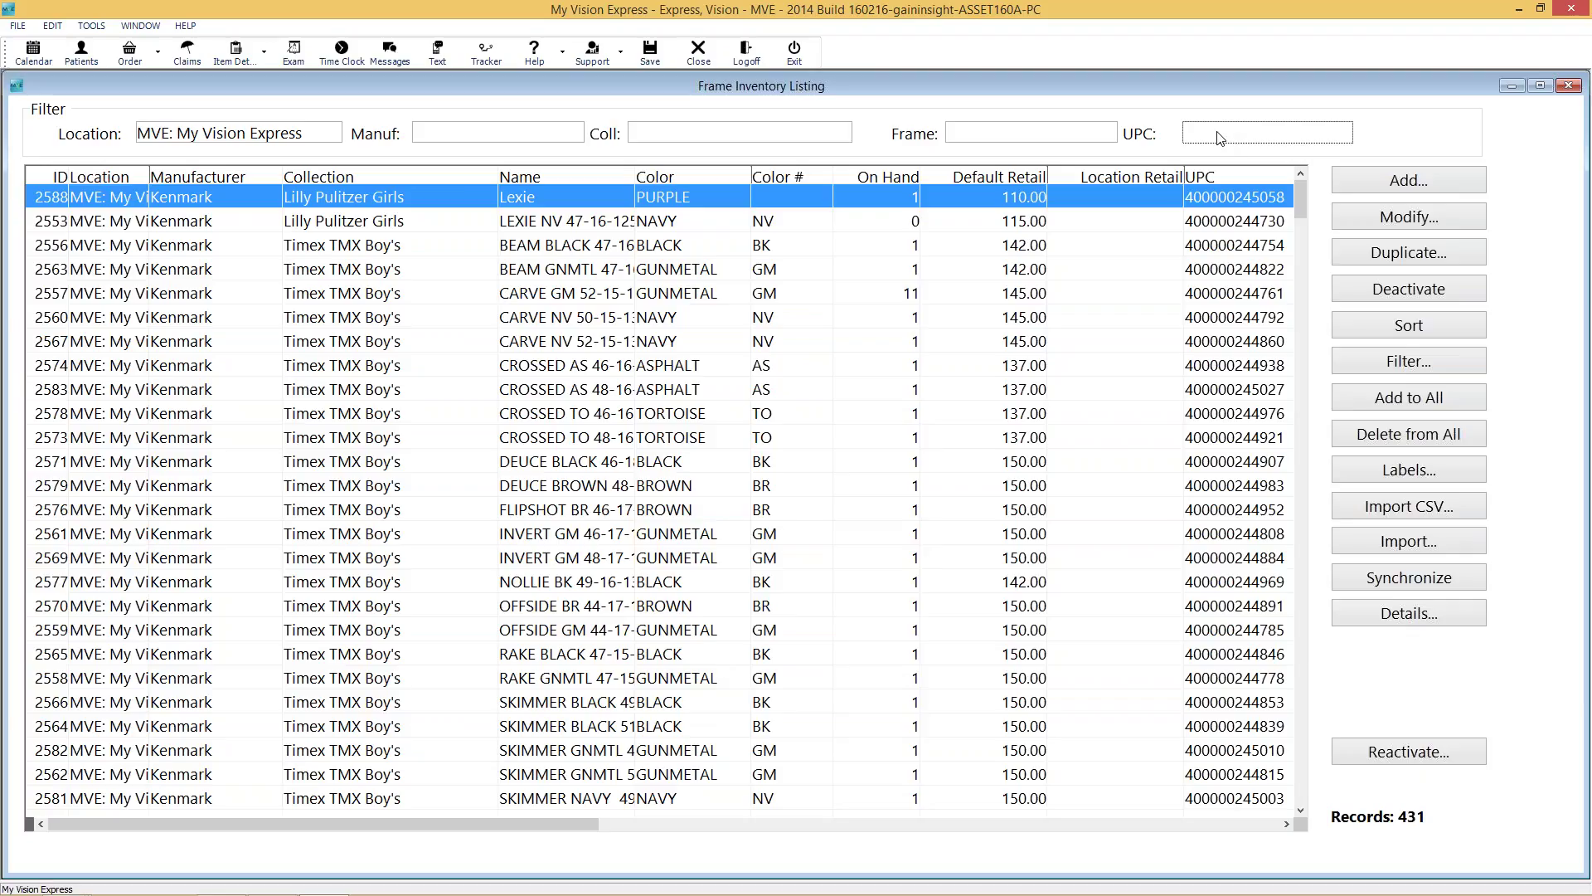
text(400000243931)
key(Return)
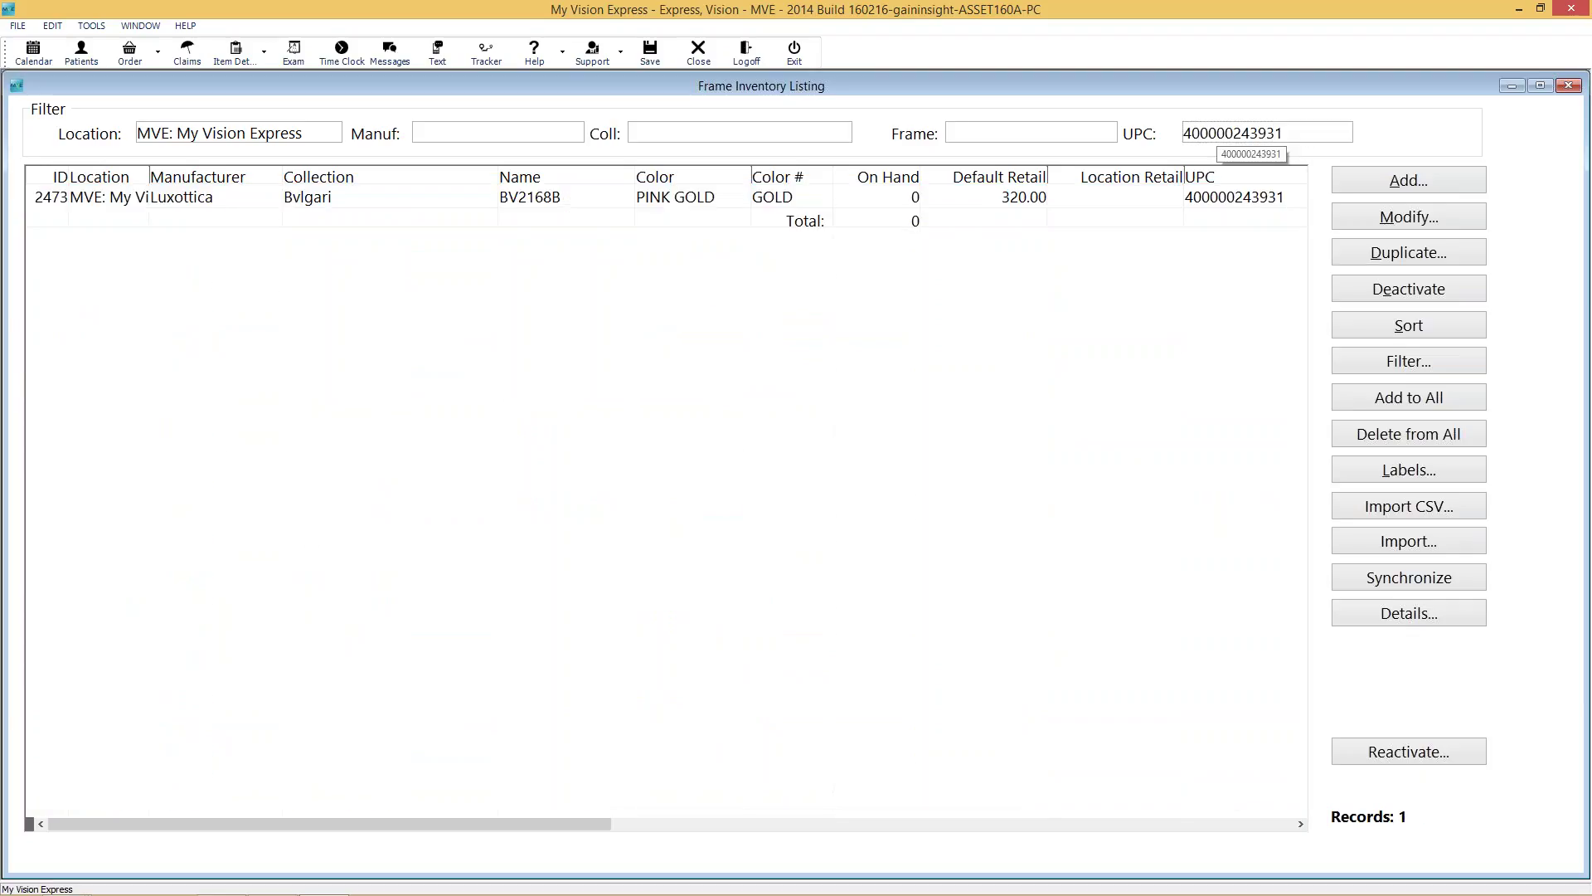
Open the Bvlgari BV2168B frame record, review its location stock and reorder settings, and close the record and the frame listing.
click(824, 197)
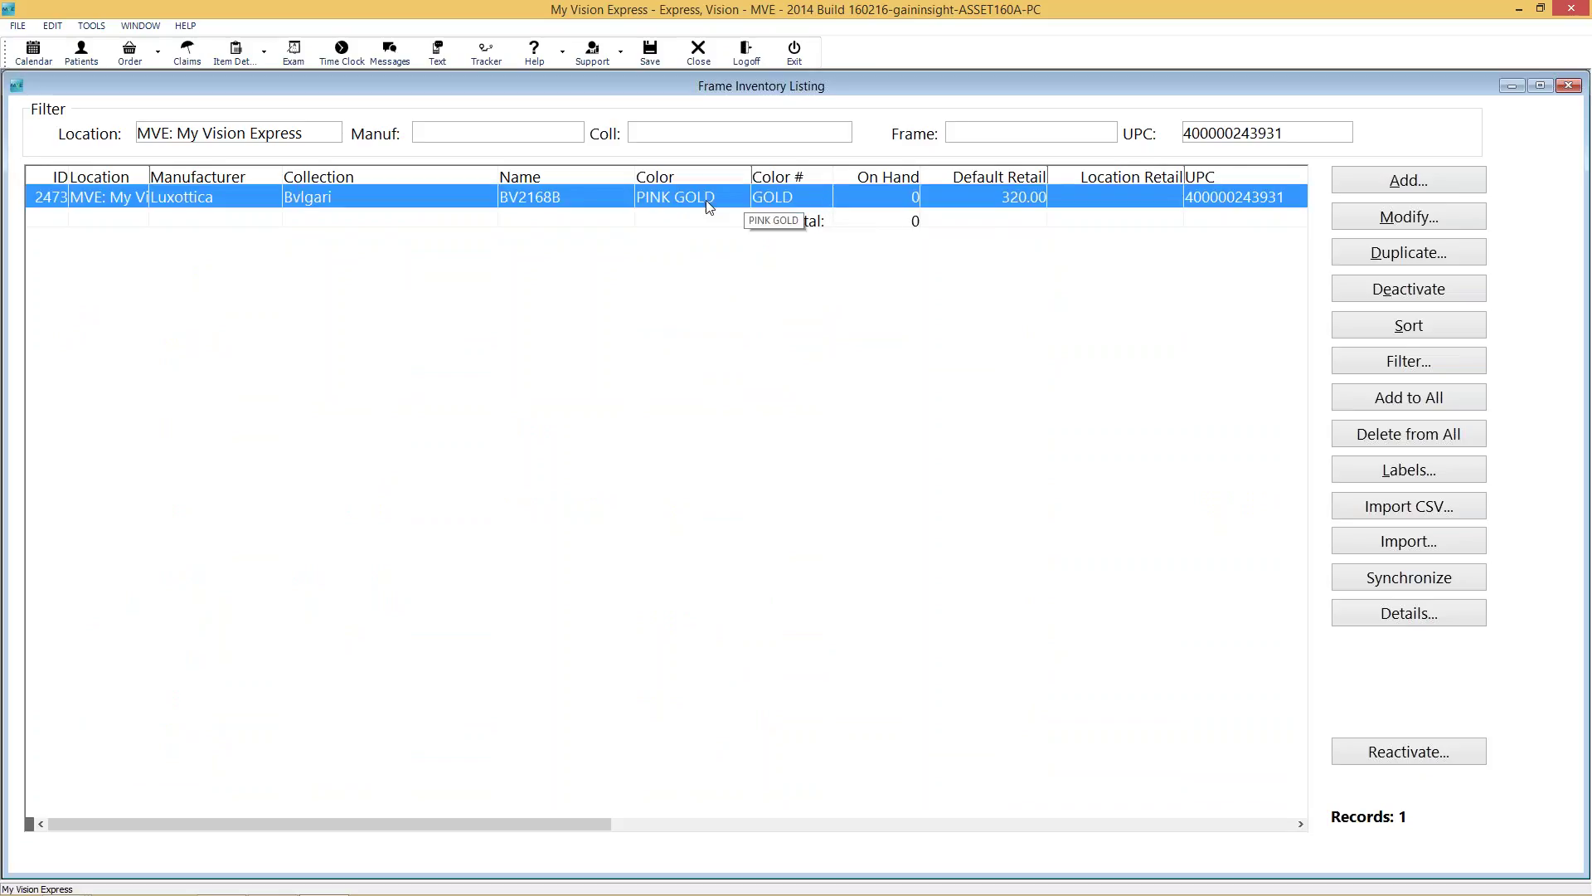
double_click(912, 200)
drag(906, 169, 806, 67)
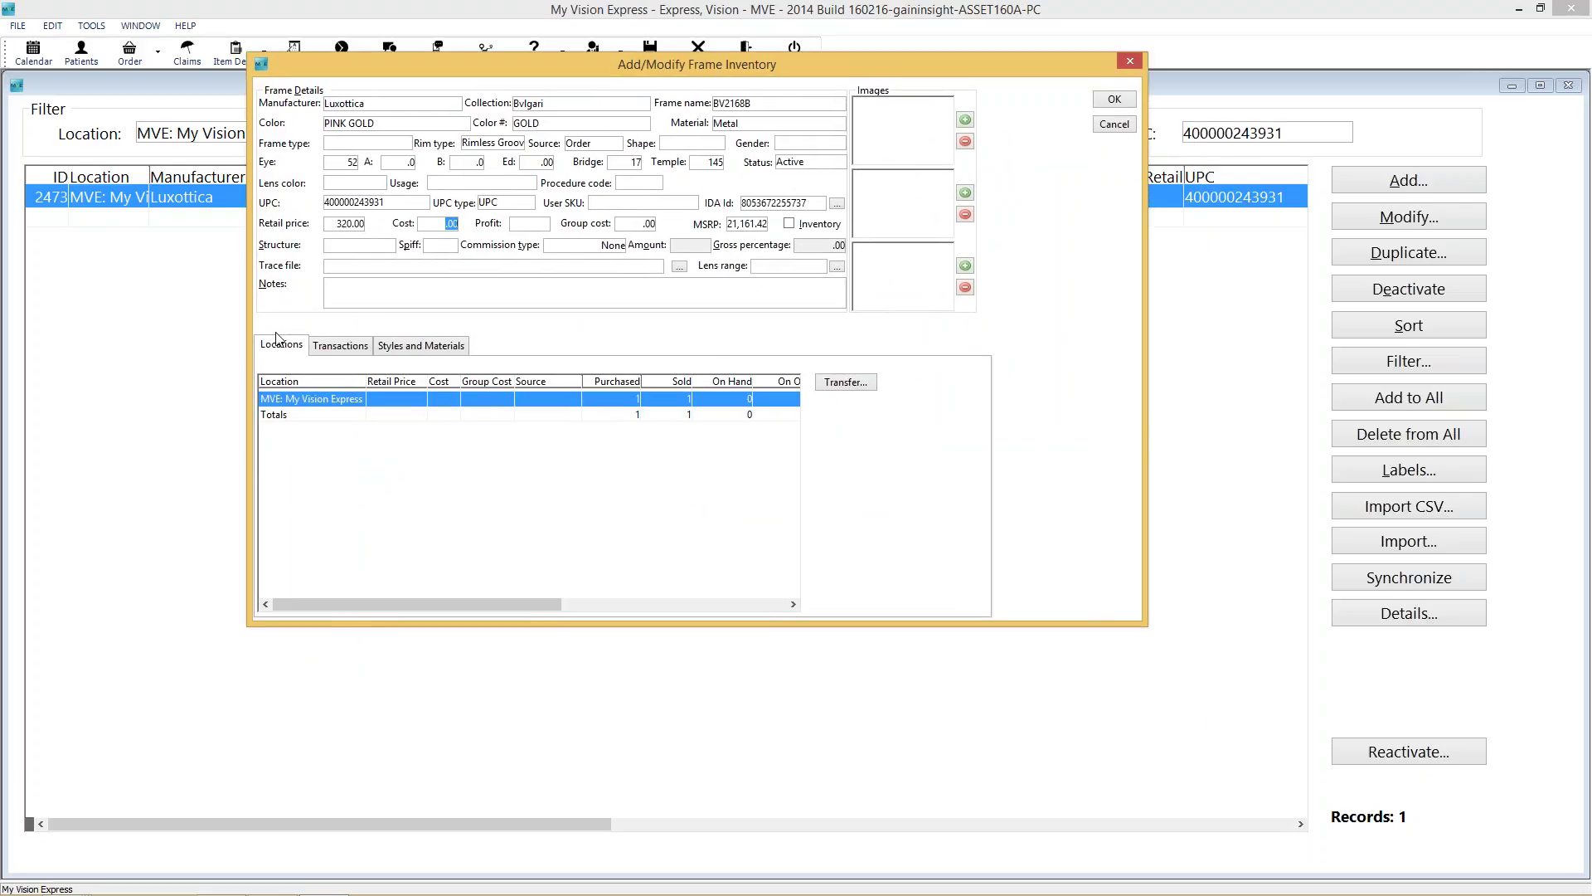
drag(437, 607, 660, 611)
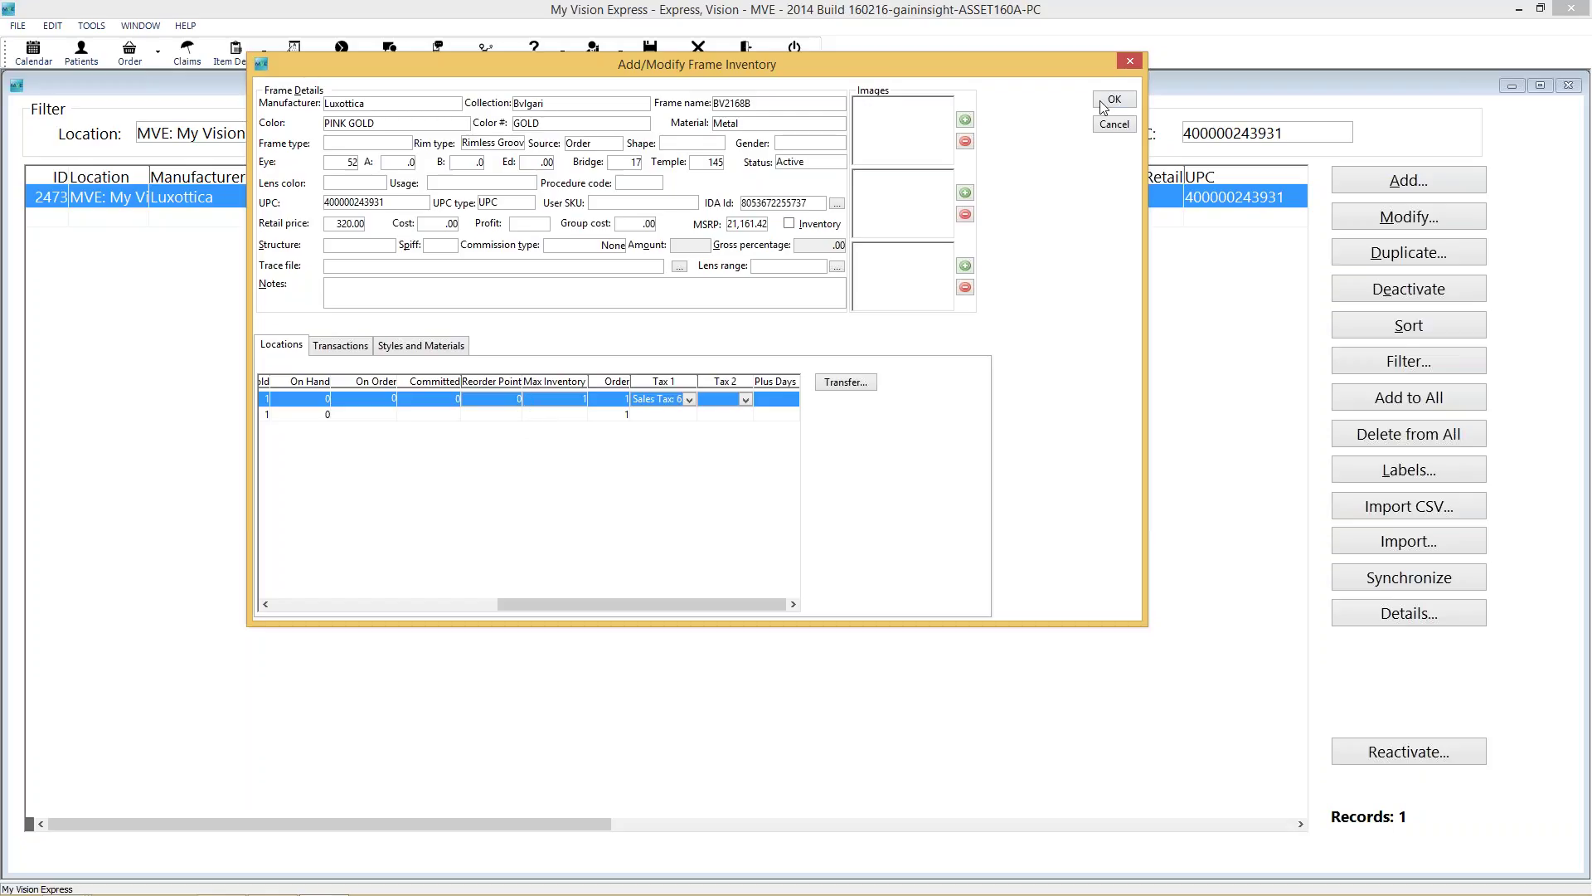
click(1130, 62)
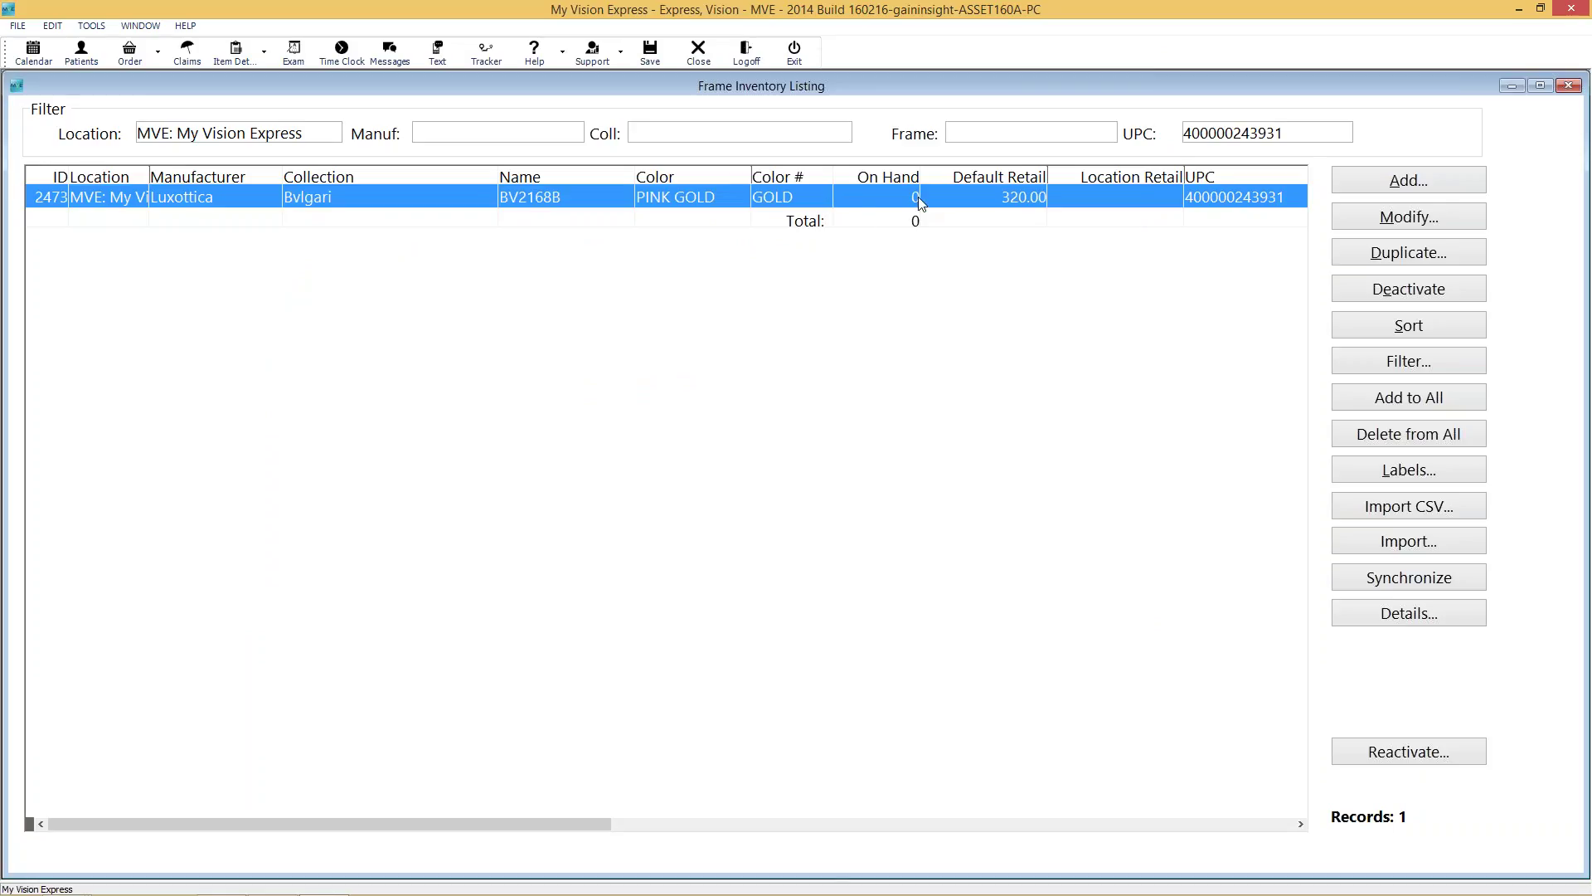
click(1570, 87)
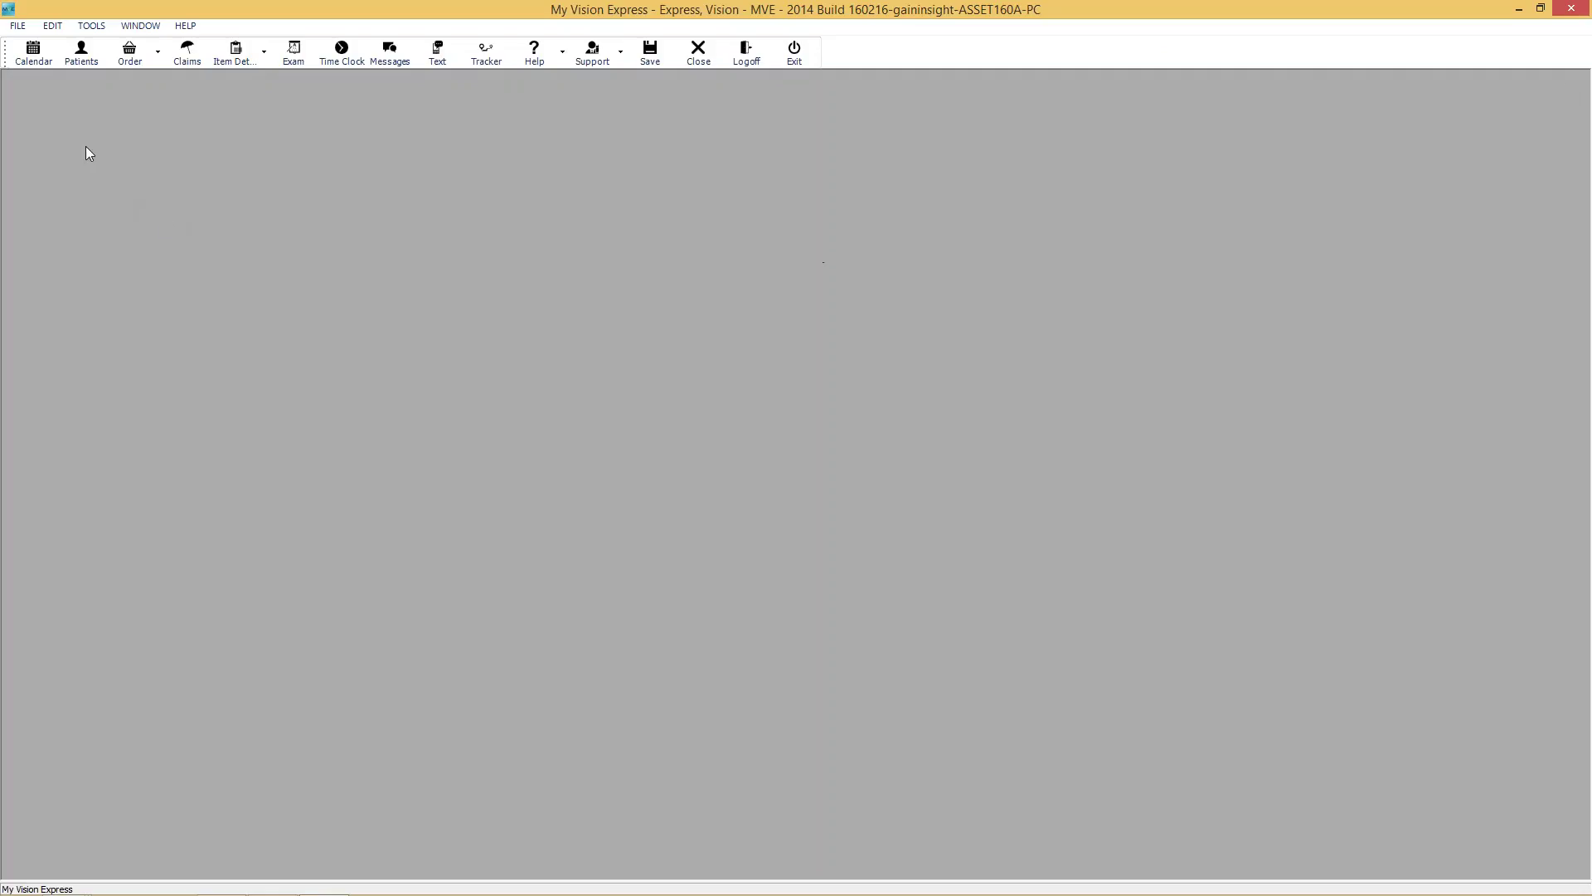
Open the Purchase Orders window maximized, look through the available suppliers, and close it without choosing one.
click(18, 25)
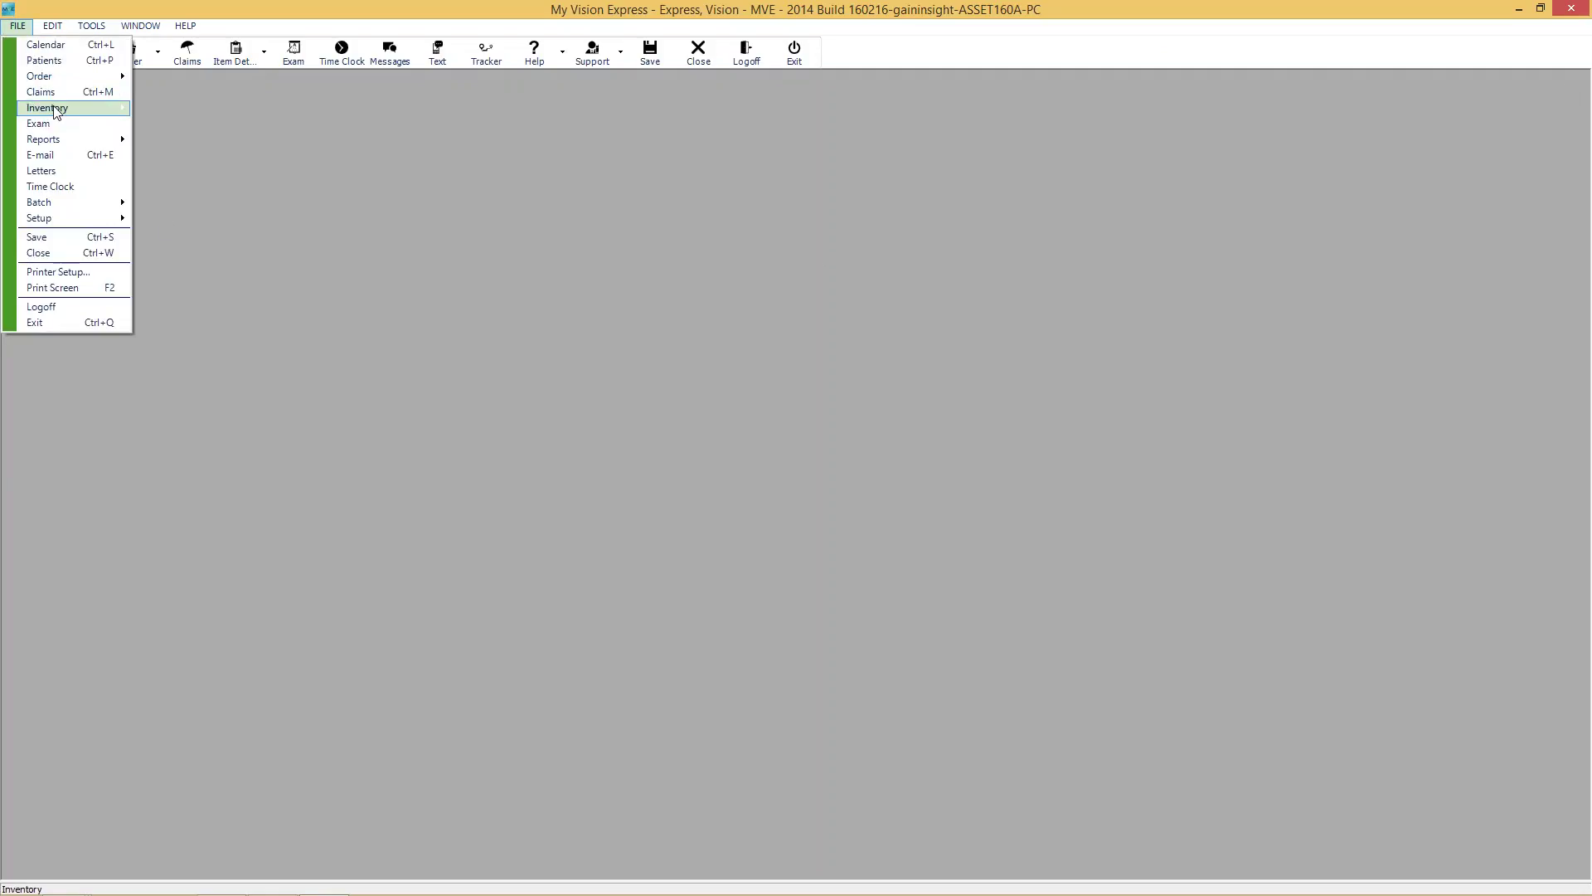
mouse_move(56, 114)
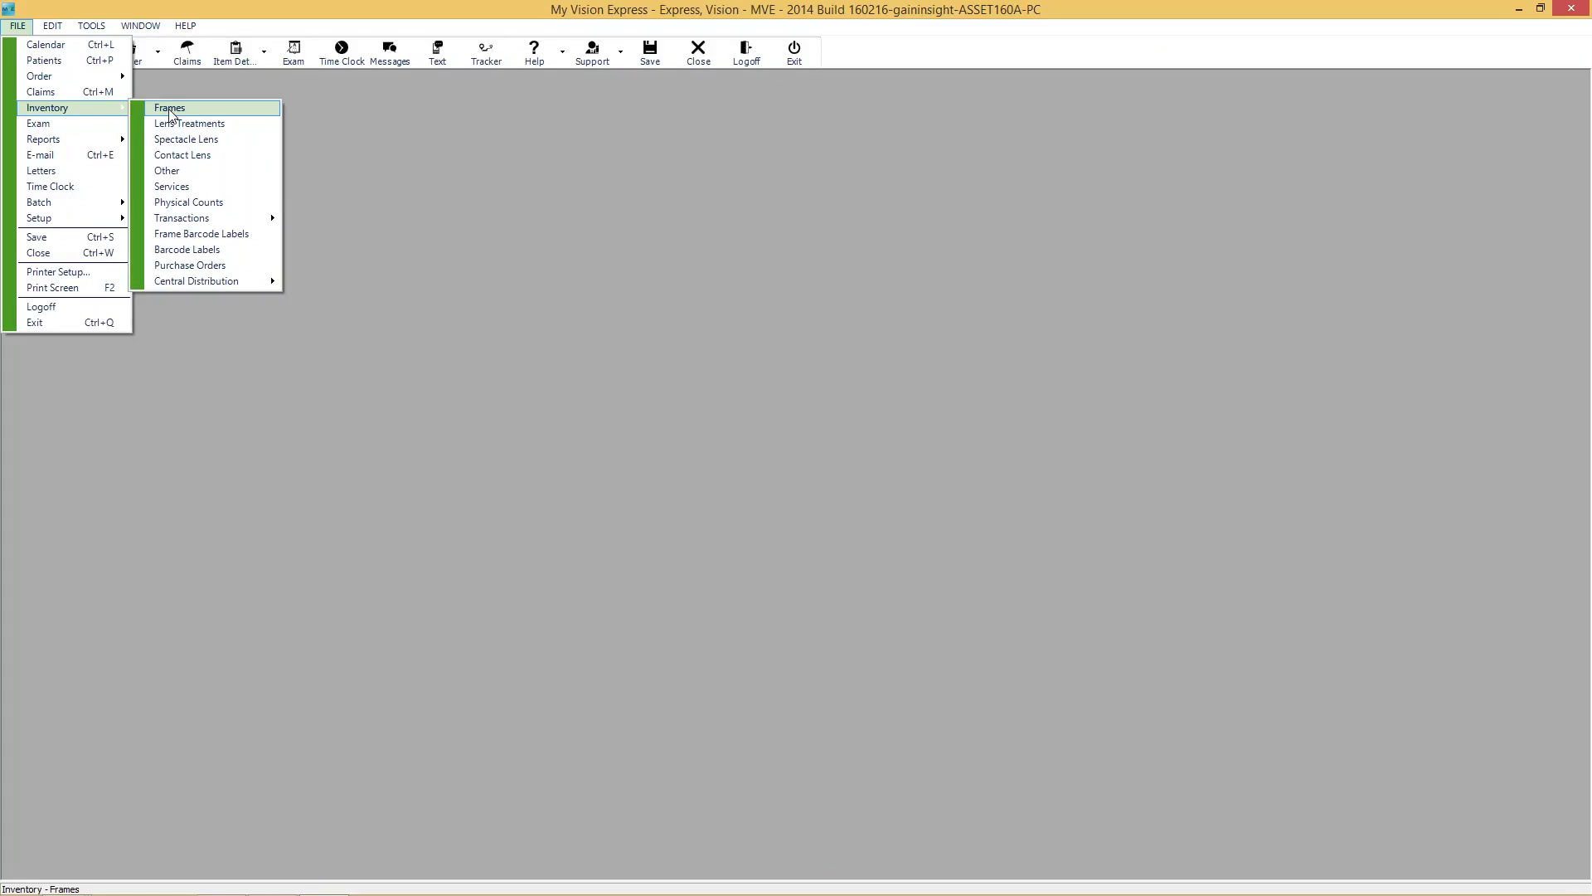
click(214, 267)
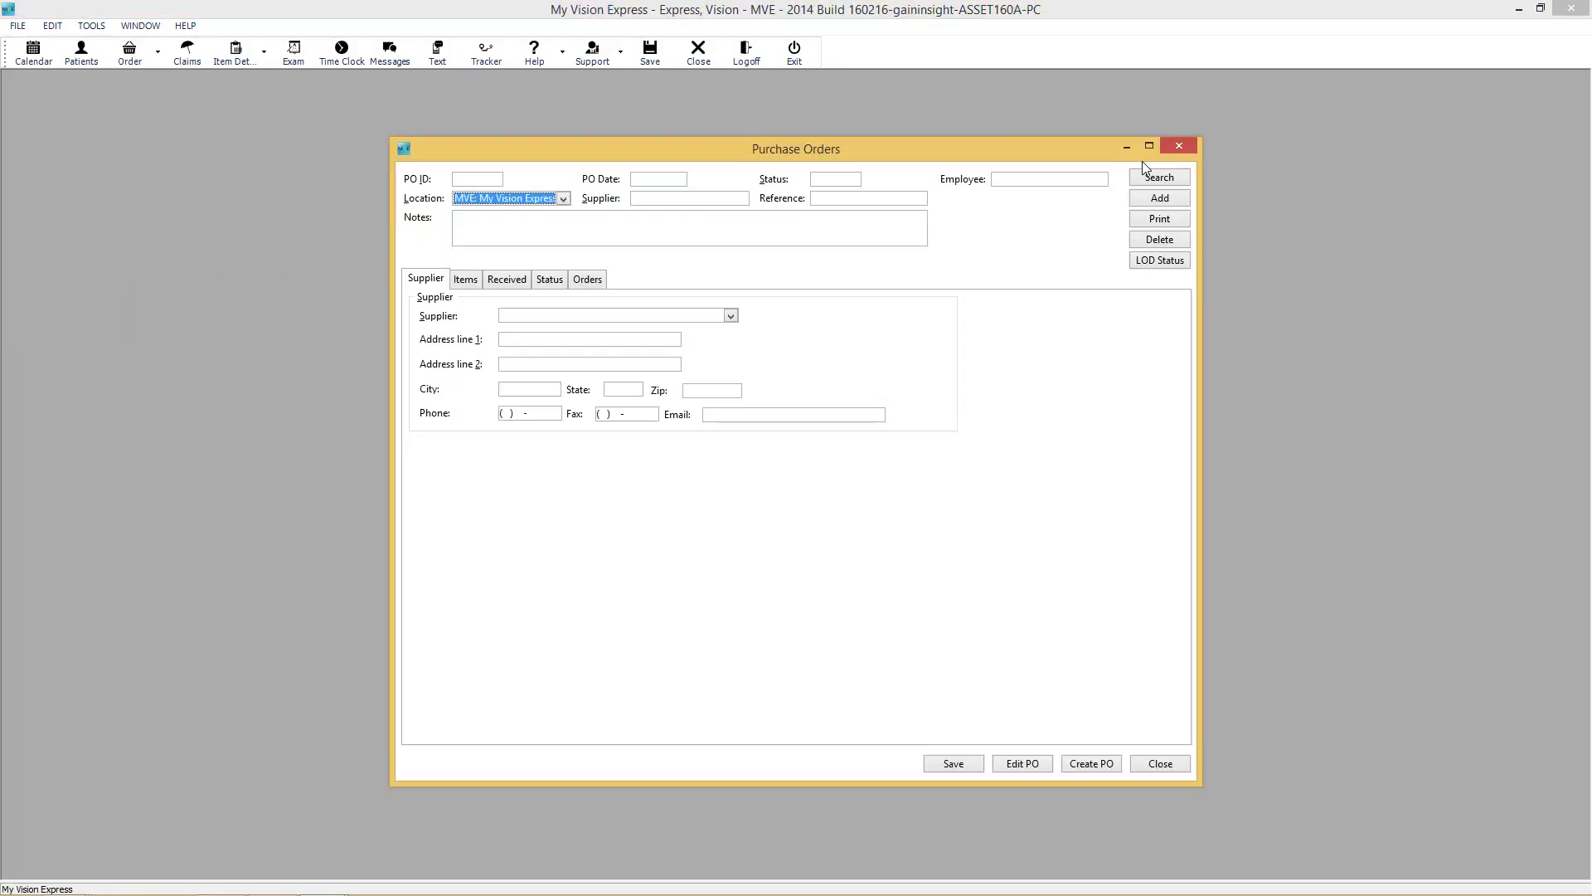
click(1149, 147)
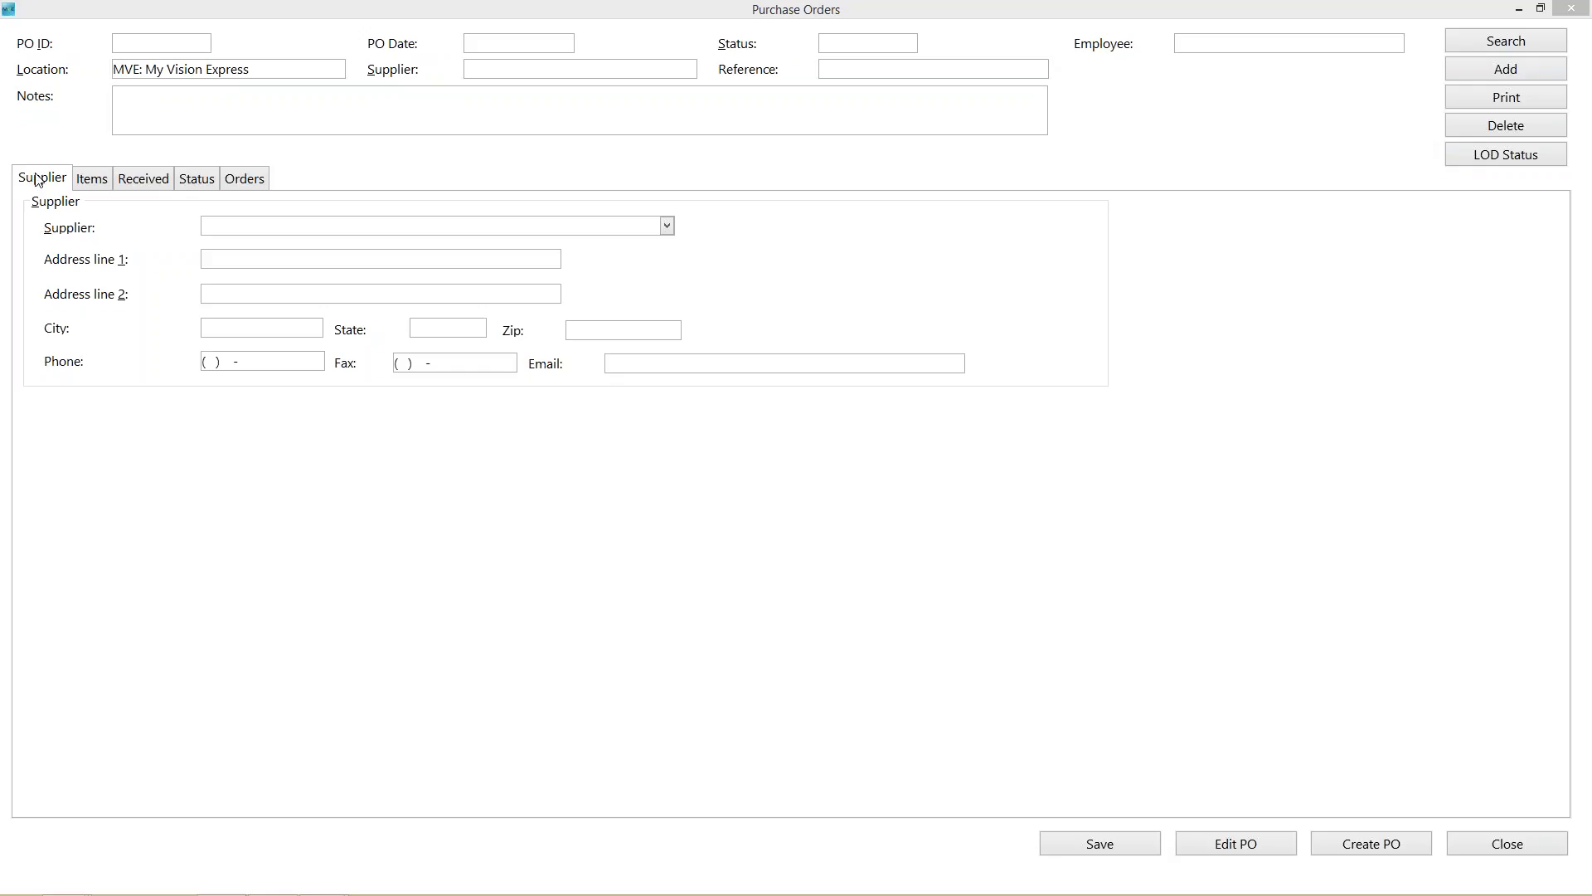
click(241, 228)
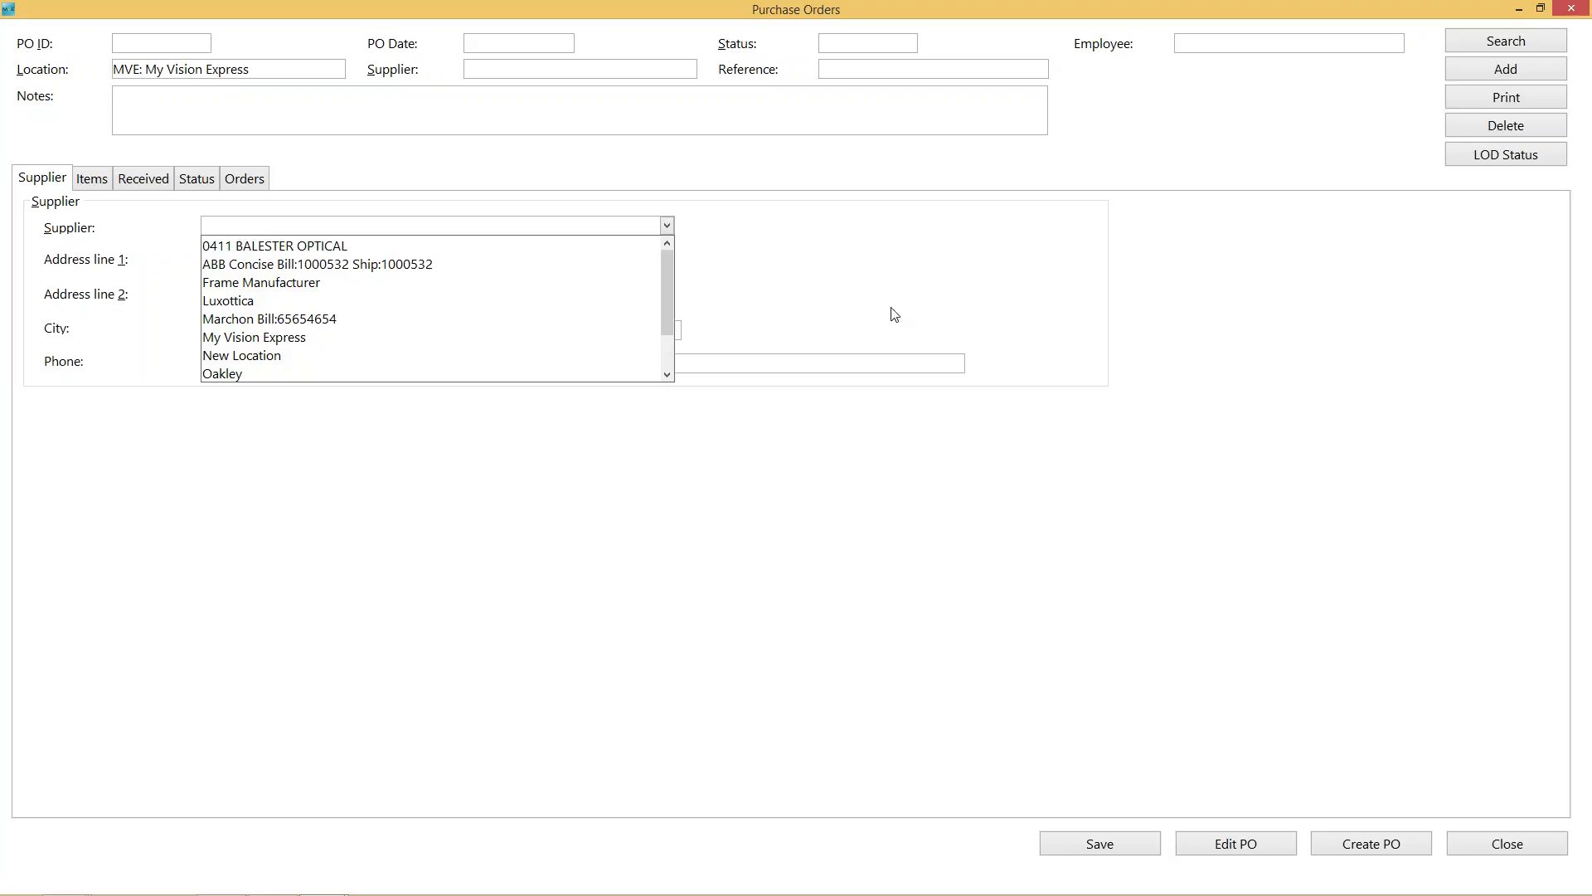
click(1327, 292)
click(1572, 9)
click(81, 52)
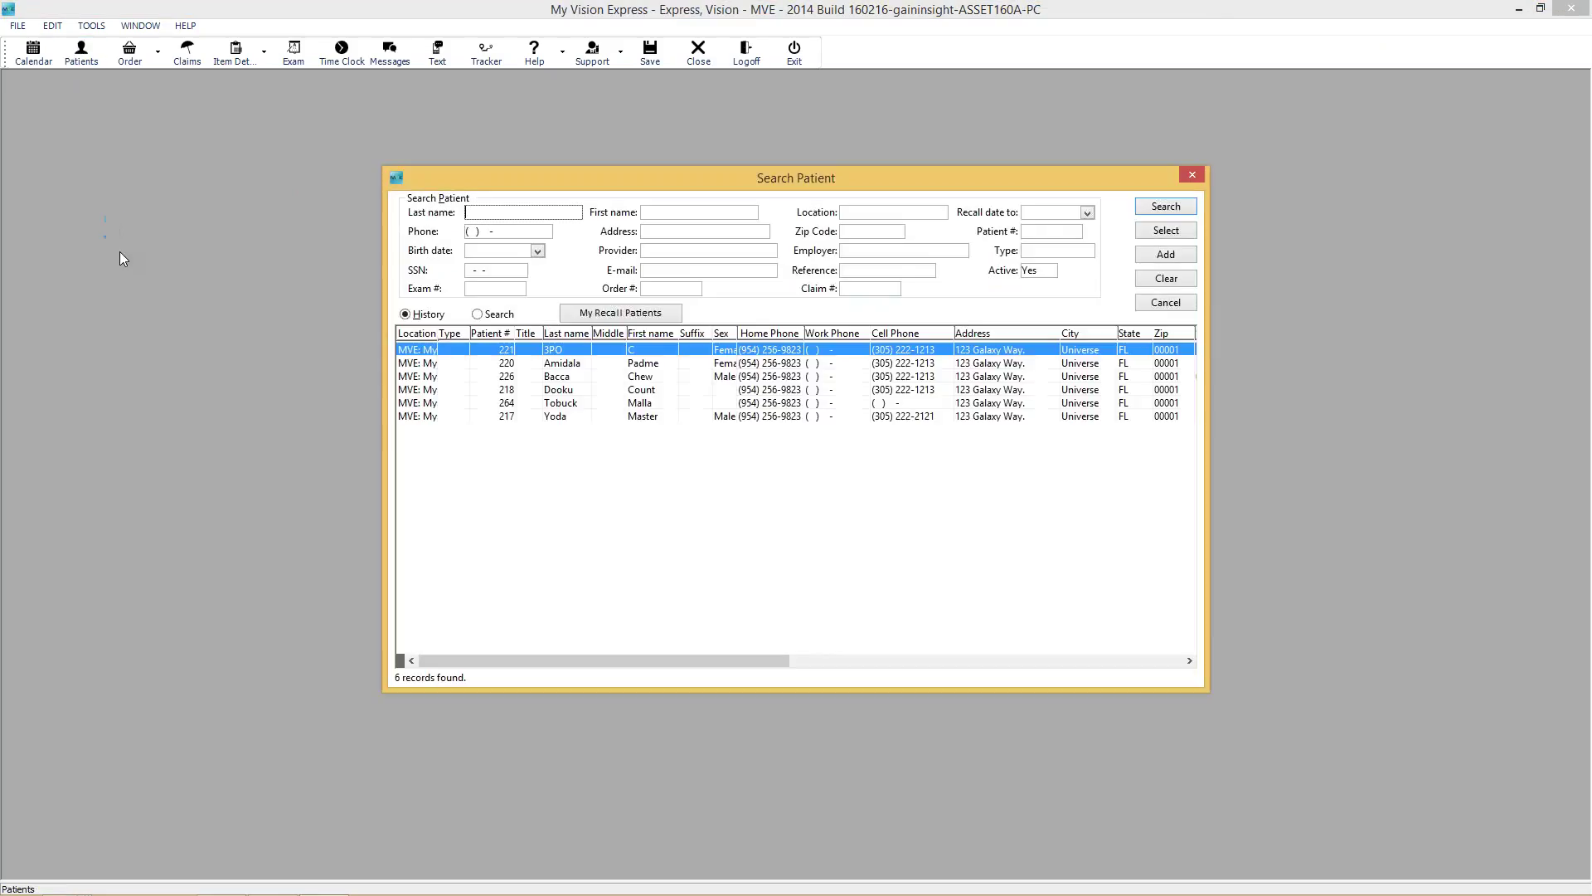
click(678, 289)
click(1192, 175)
Look up the patient's existing spectacle lens order by its order number, review the frame source, and close the order.
click(129, 51)
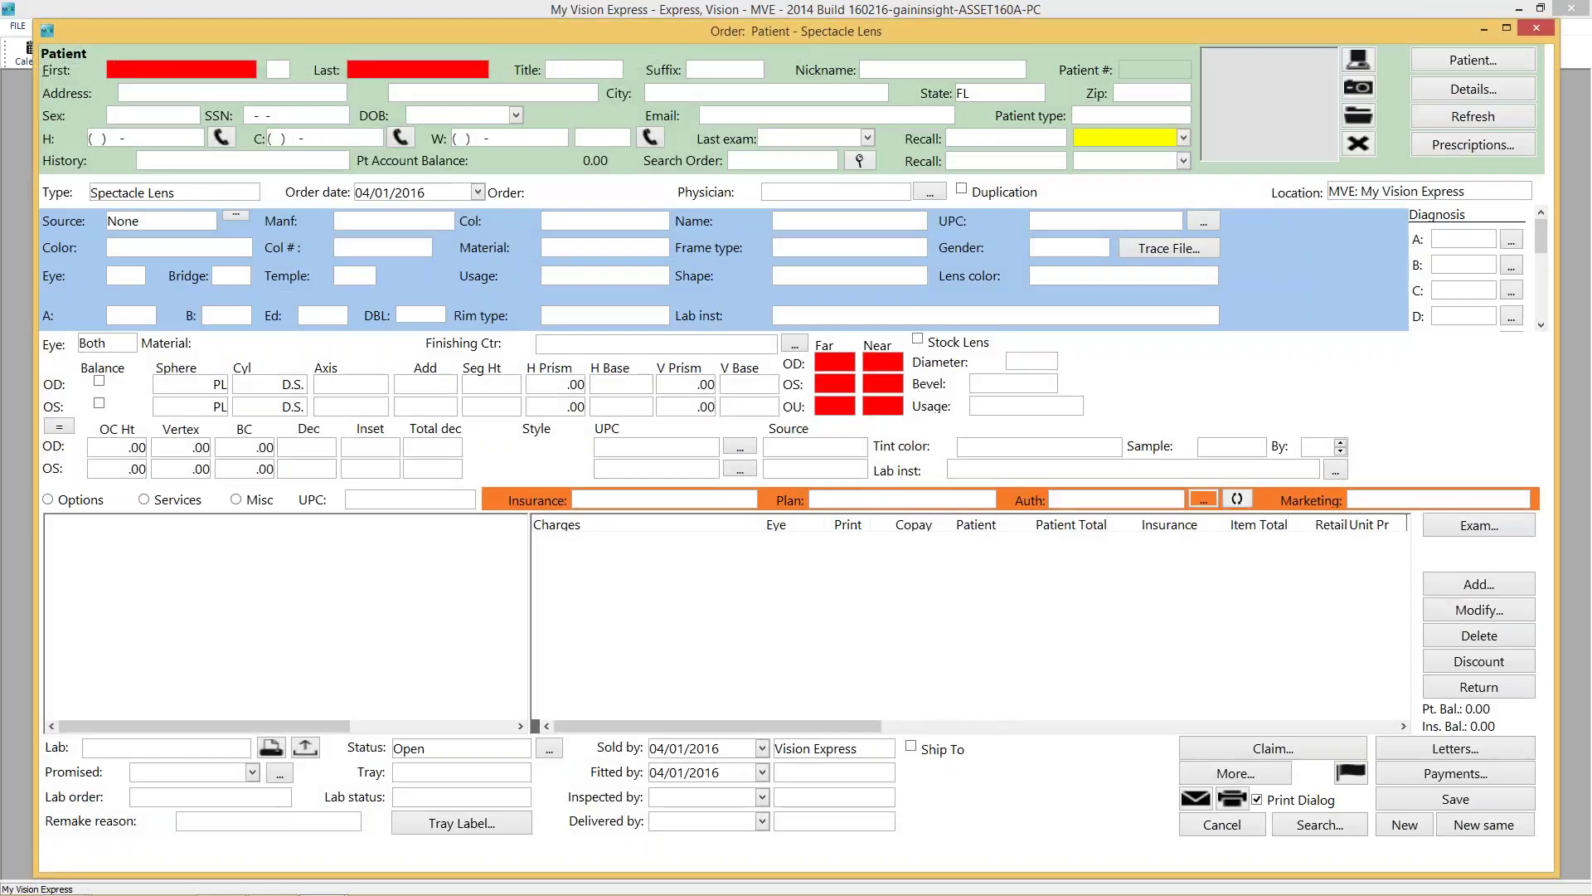
click(767, 163)
text(2385)
key(Return)
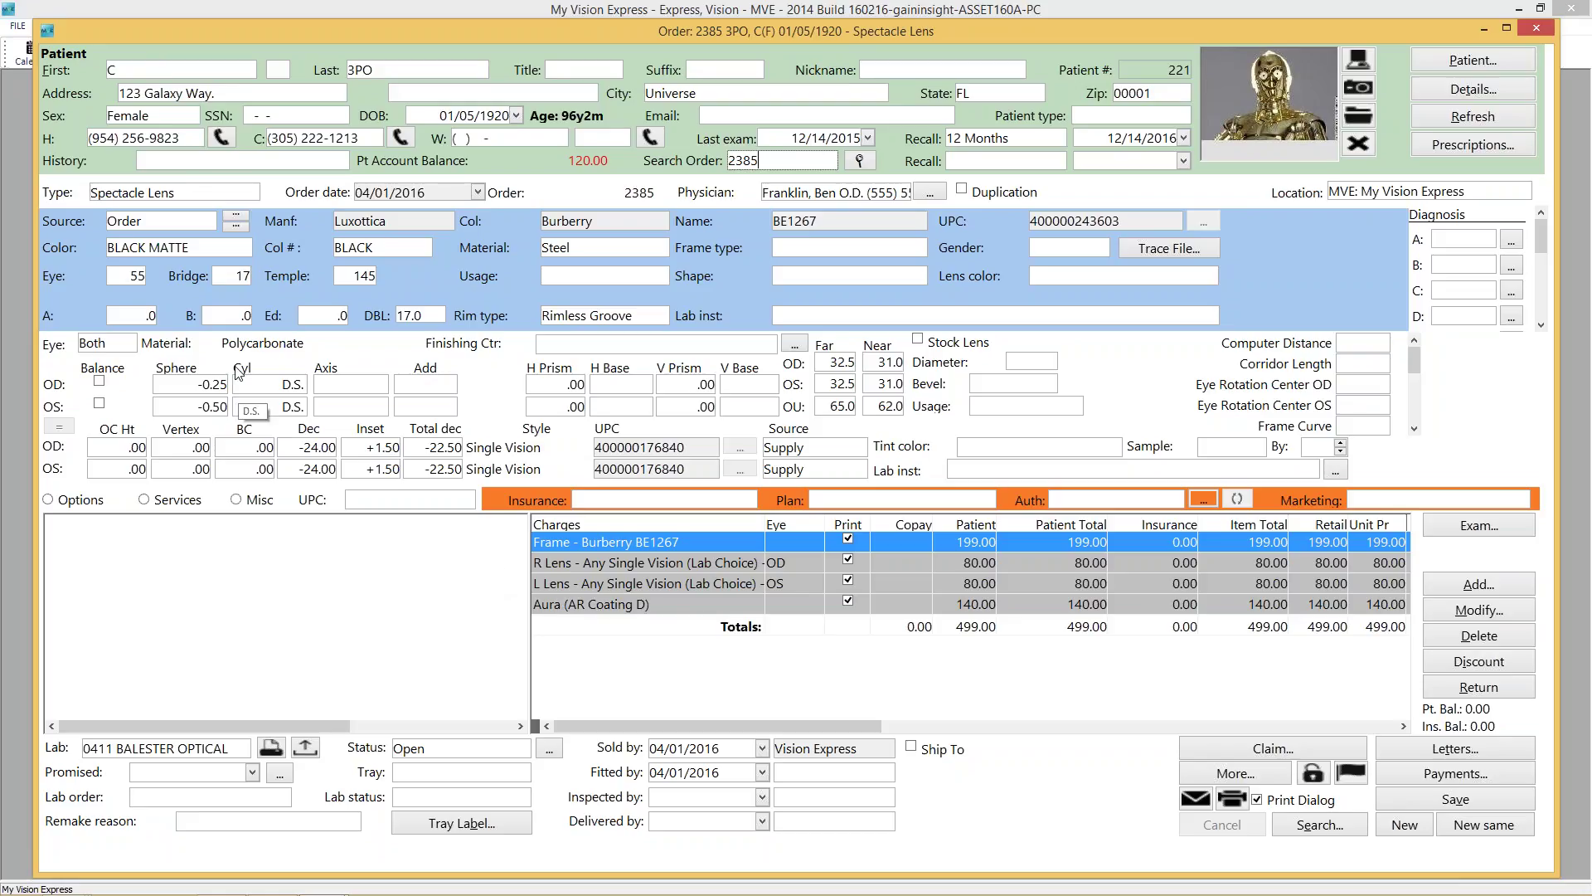
mouse_move(117, 217)
click(1537, 29)
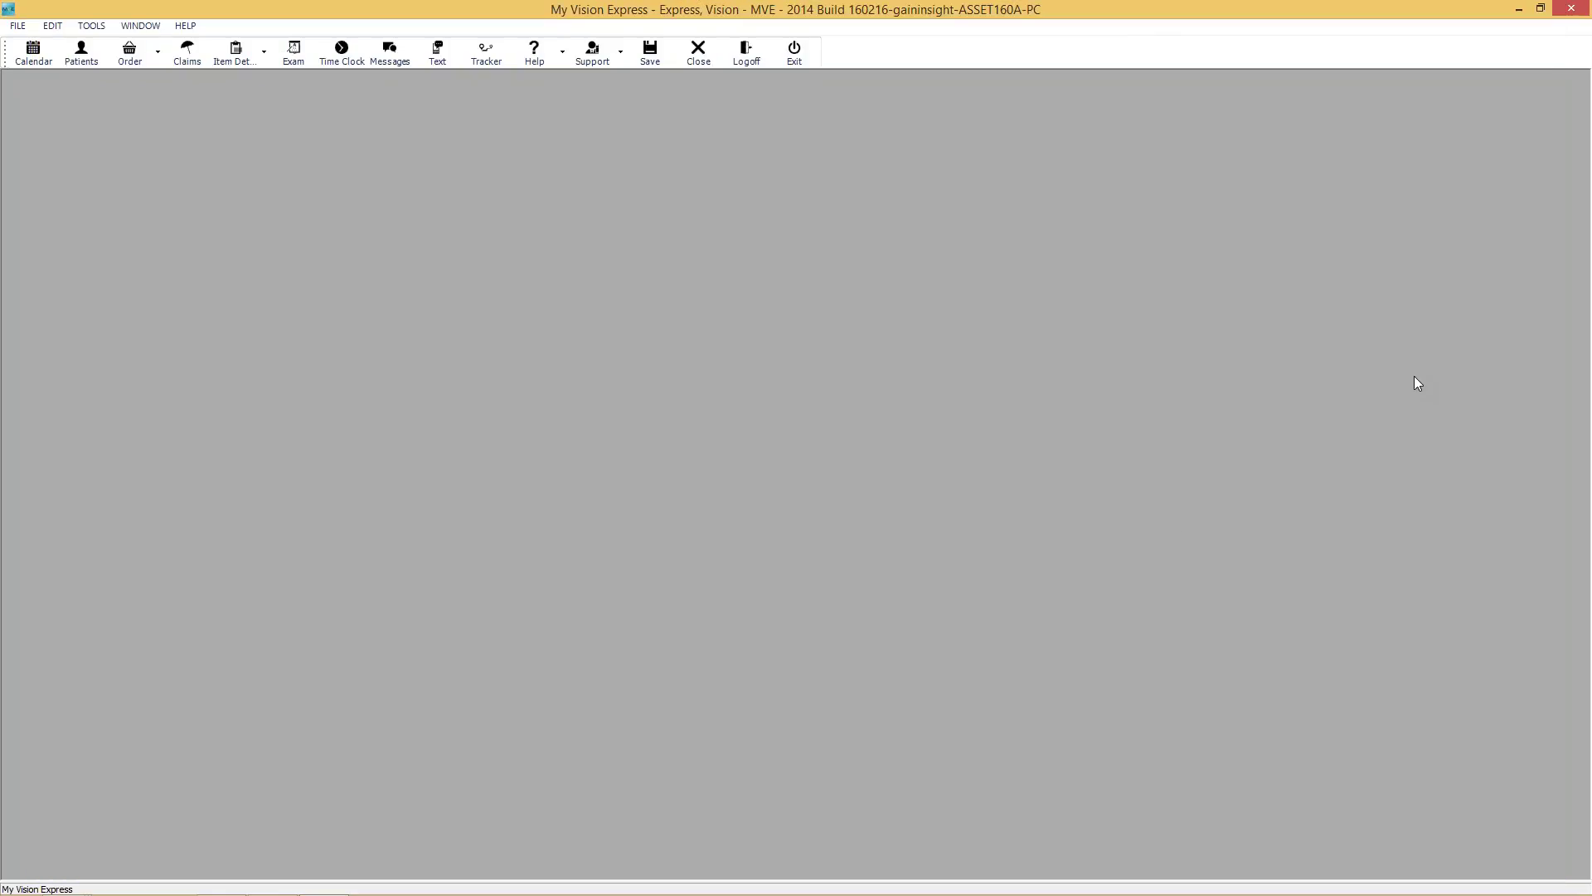
Open the Purchase Orders window maximized, set the supplier to Luxottica, and show the purchase order's item list.
click(27, 31)
mouse_move(83, 109)
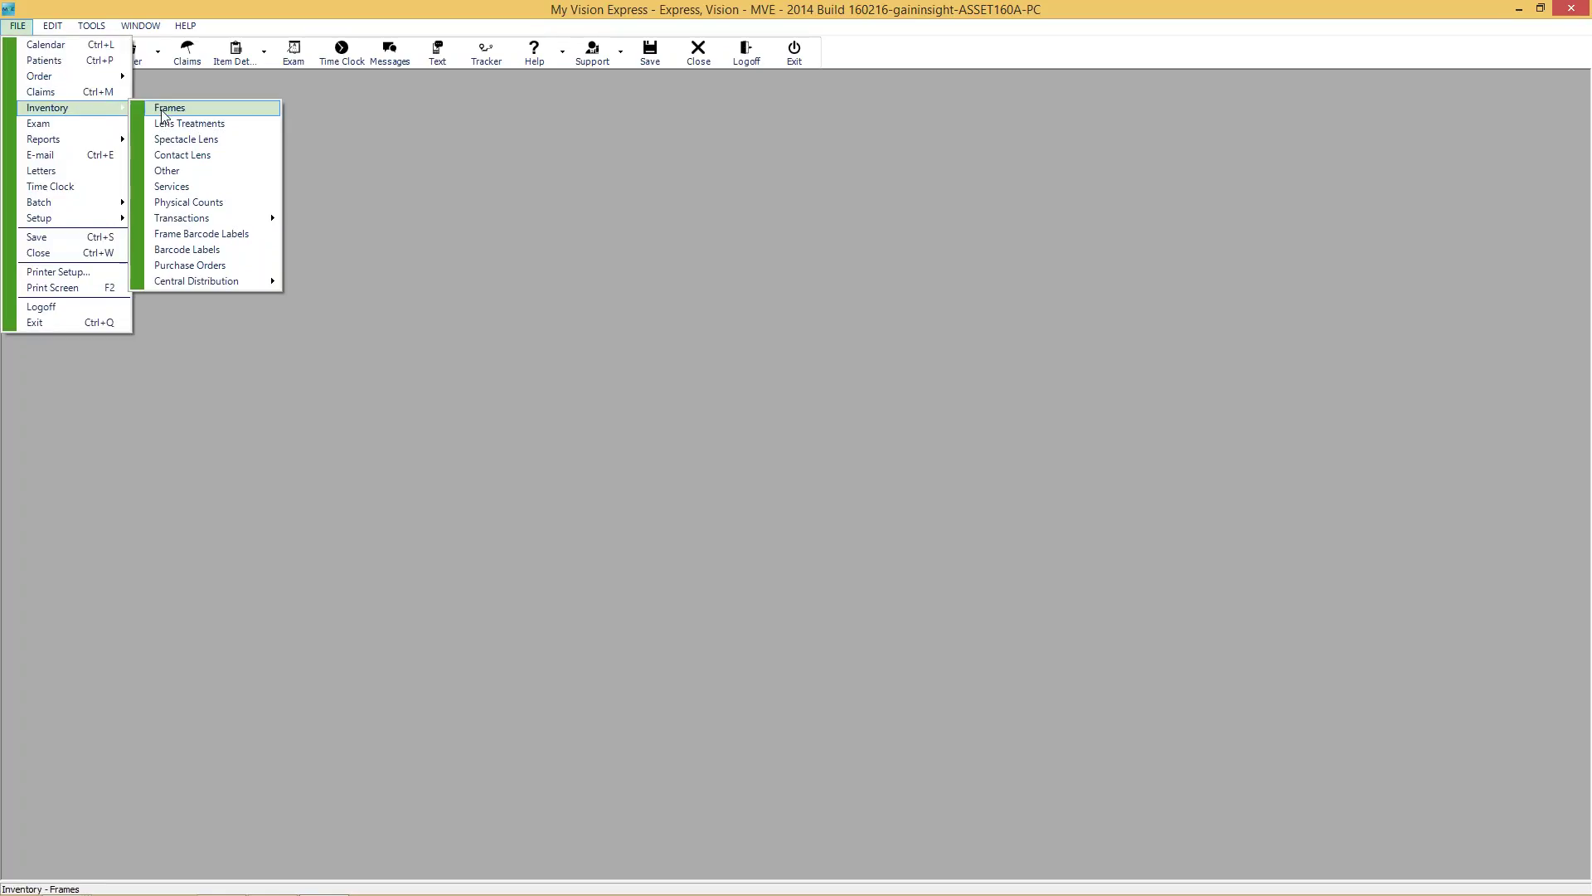
click(189, 266)
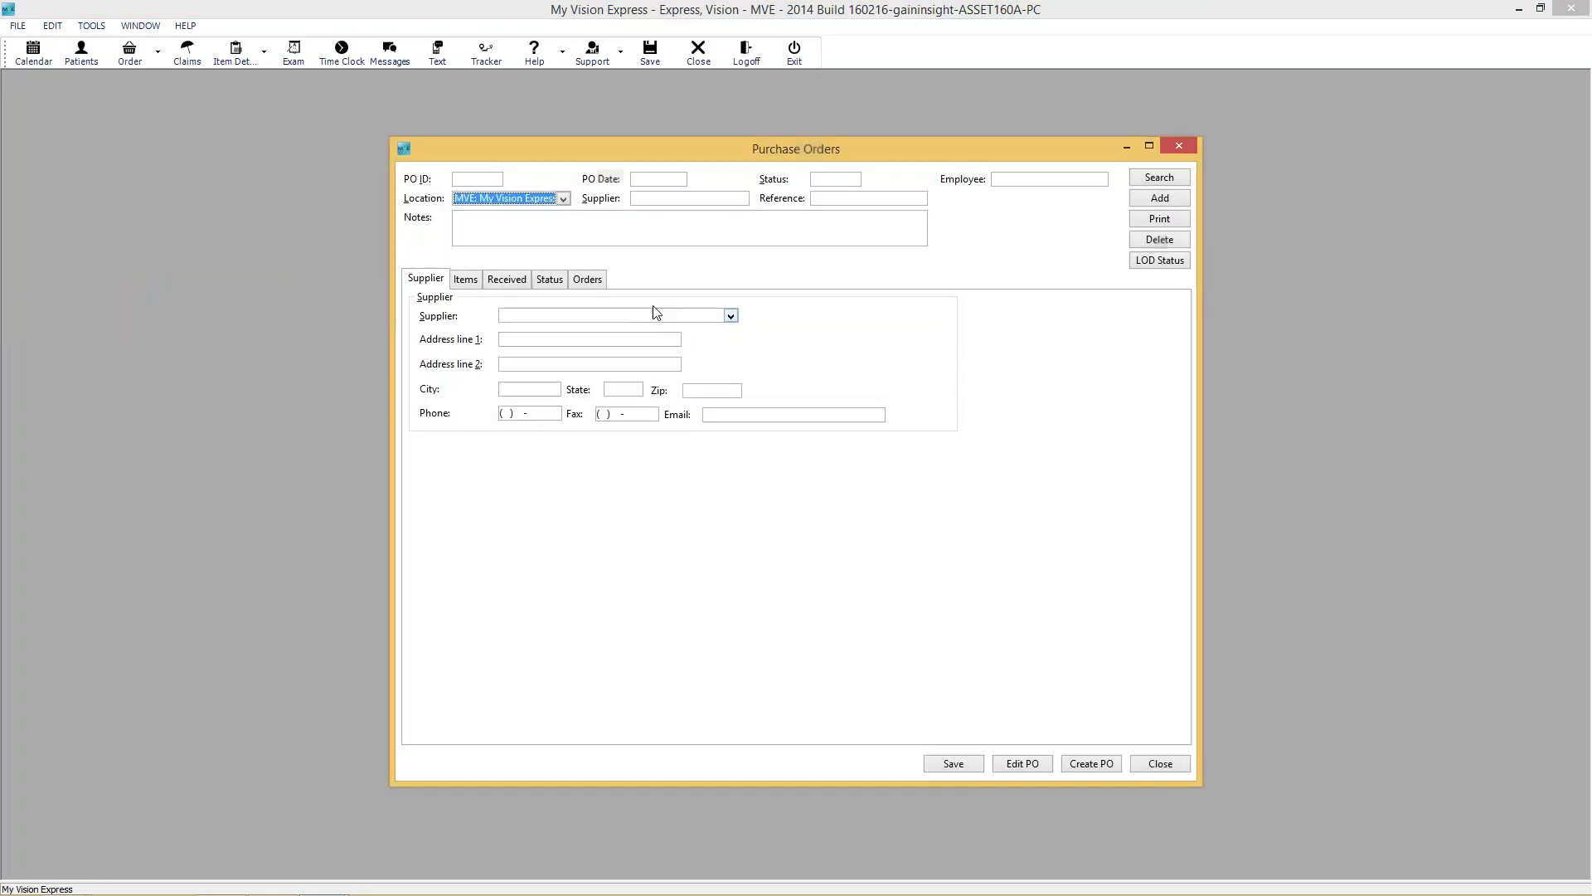
click(1150, 145)
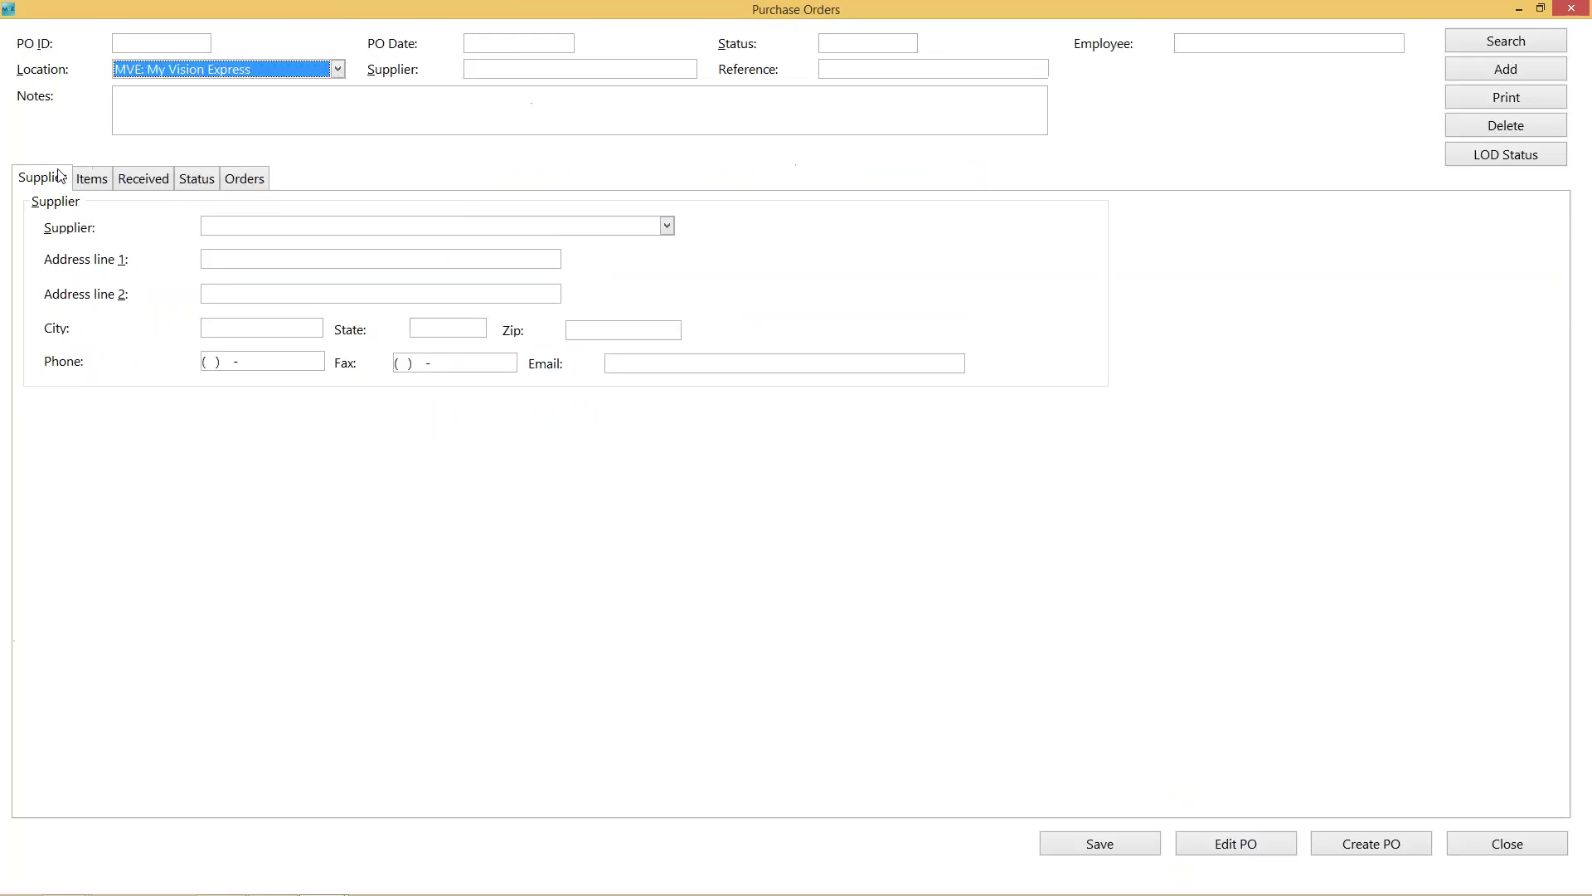
click(288, 232)
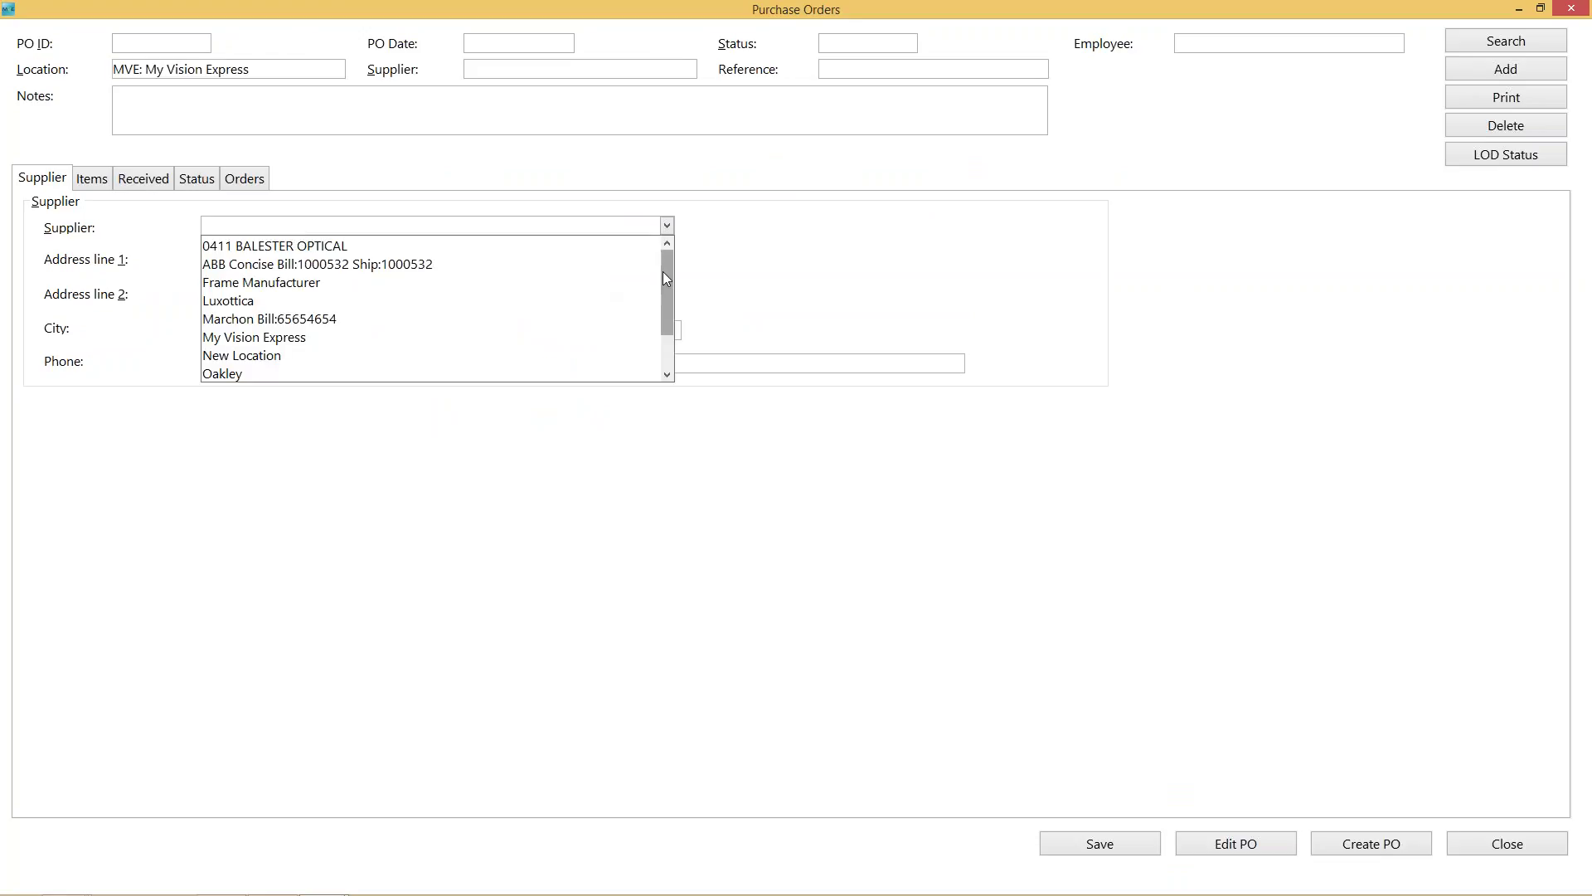
drag(667, 279, 660, 310)
click(253, 247)
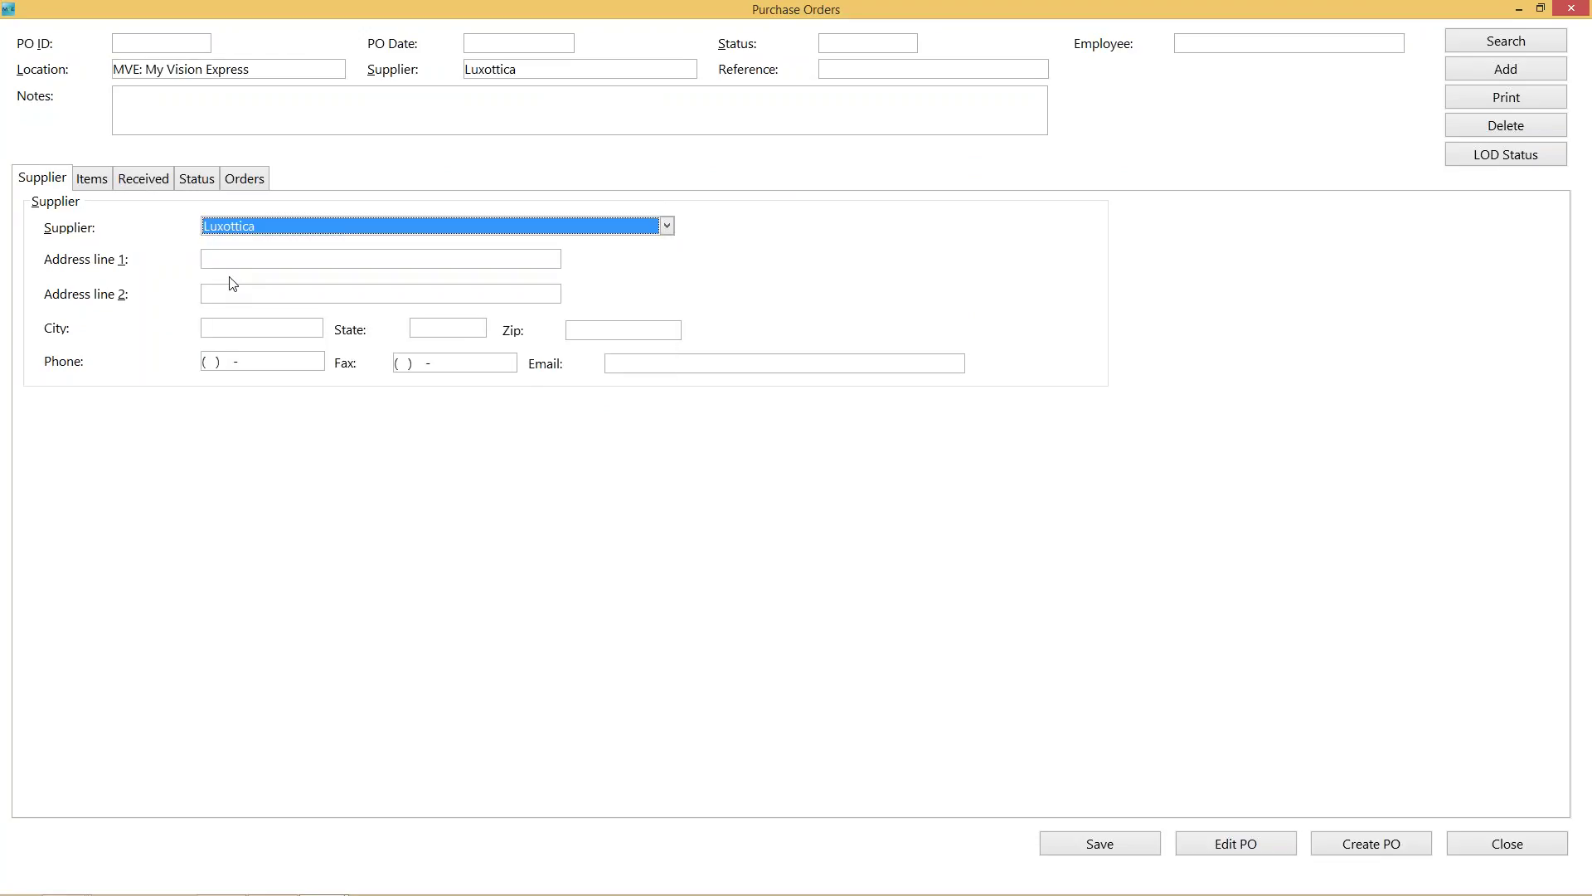
click(95, 180)
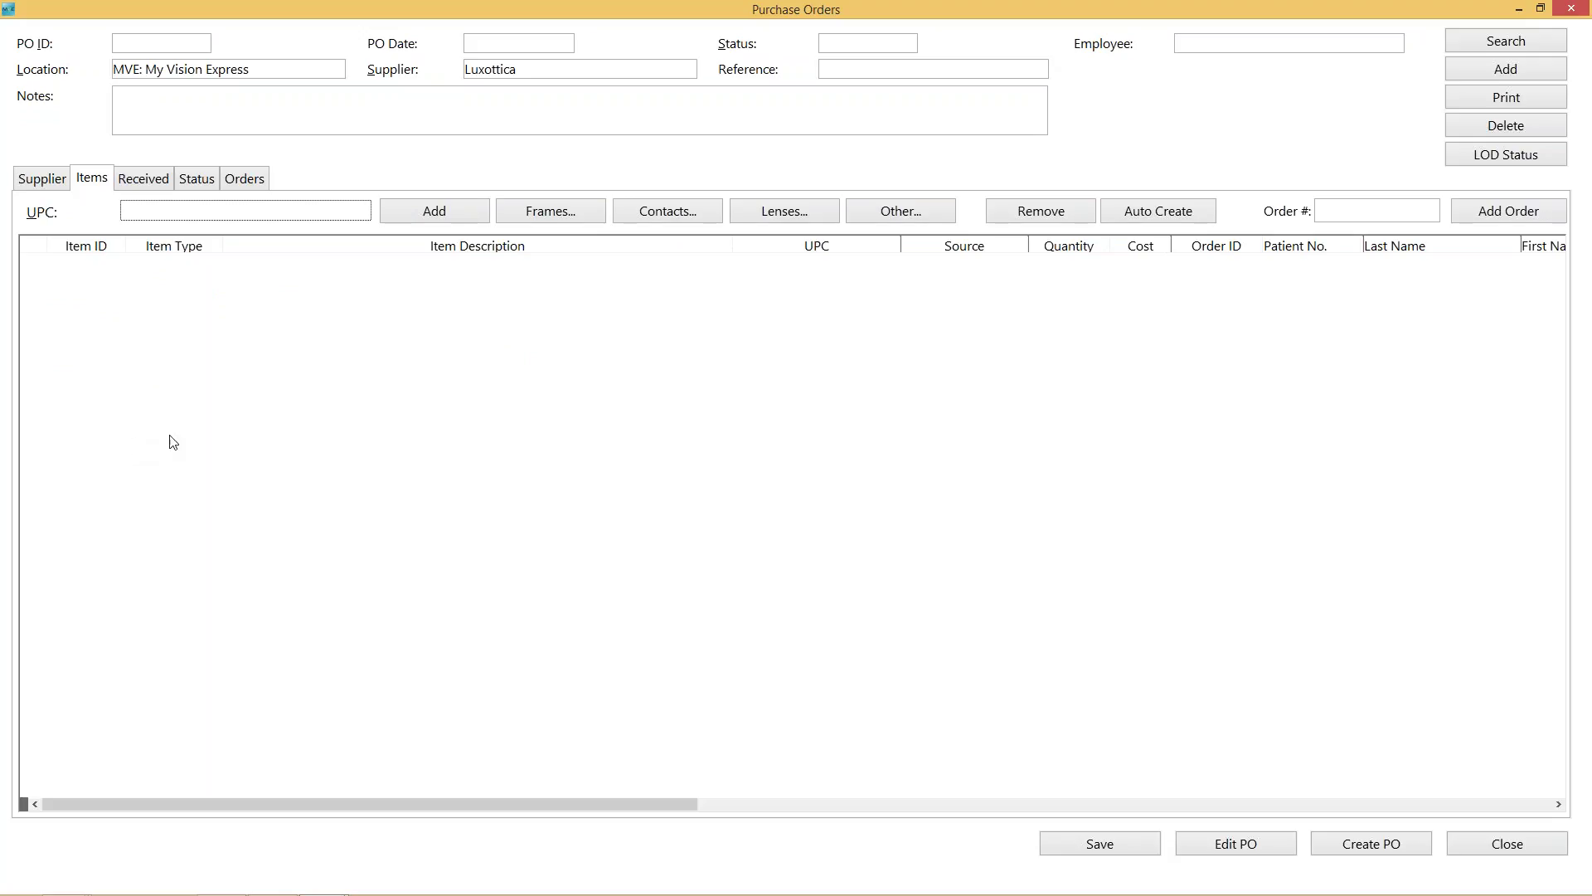
Add the Burberry BE1267 and BE1278 frames to the purchase order by entering their patients' order numbers.
click(1347, 211)
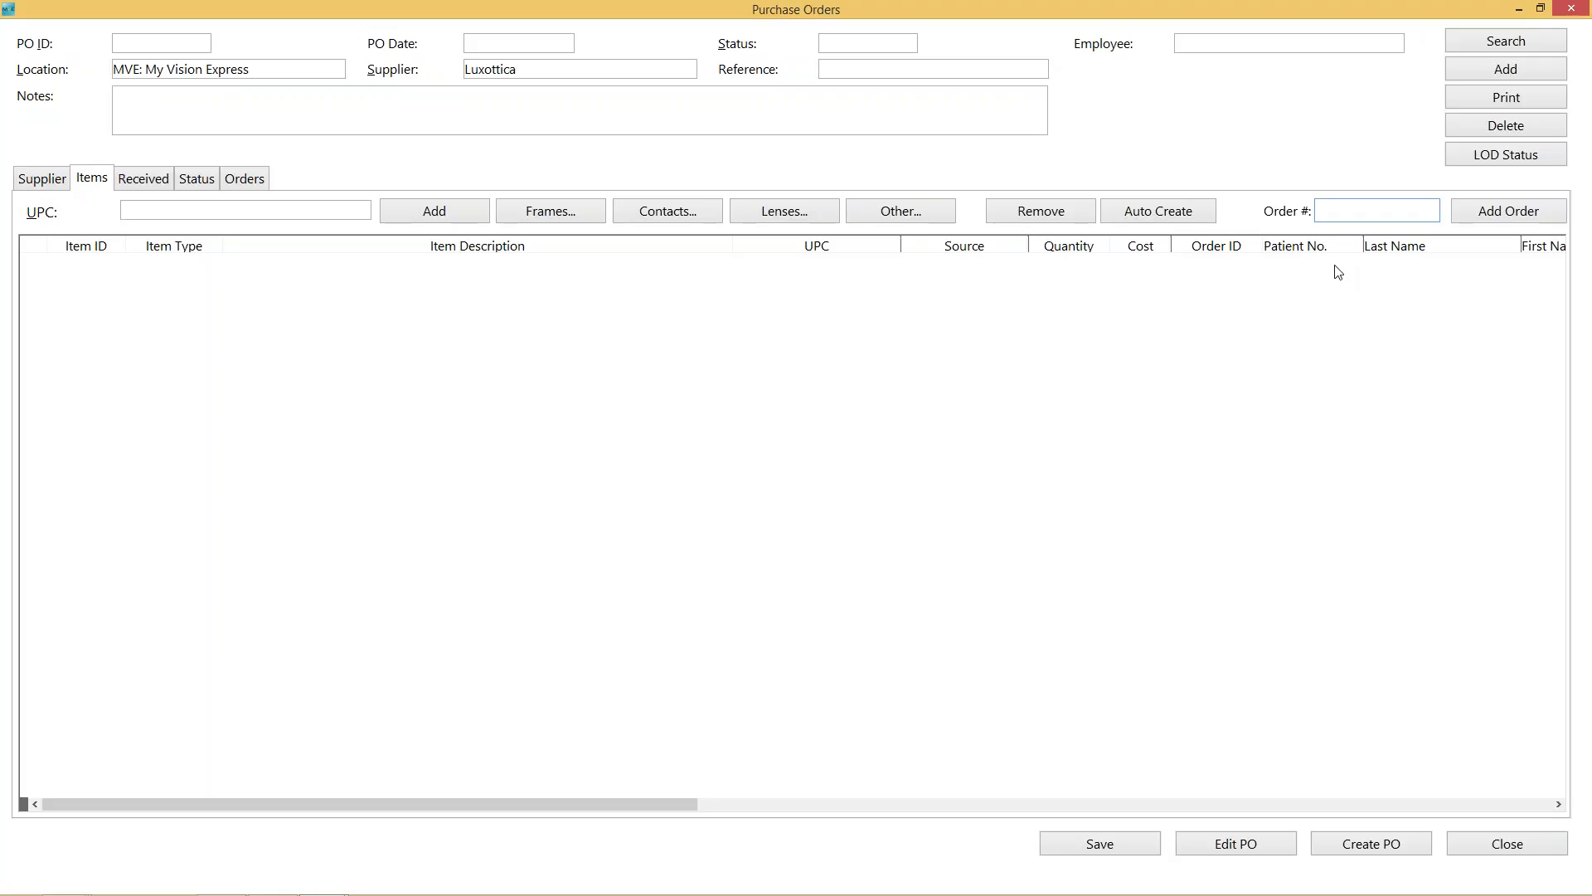
text(2385)
click(1482, 215)
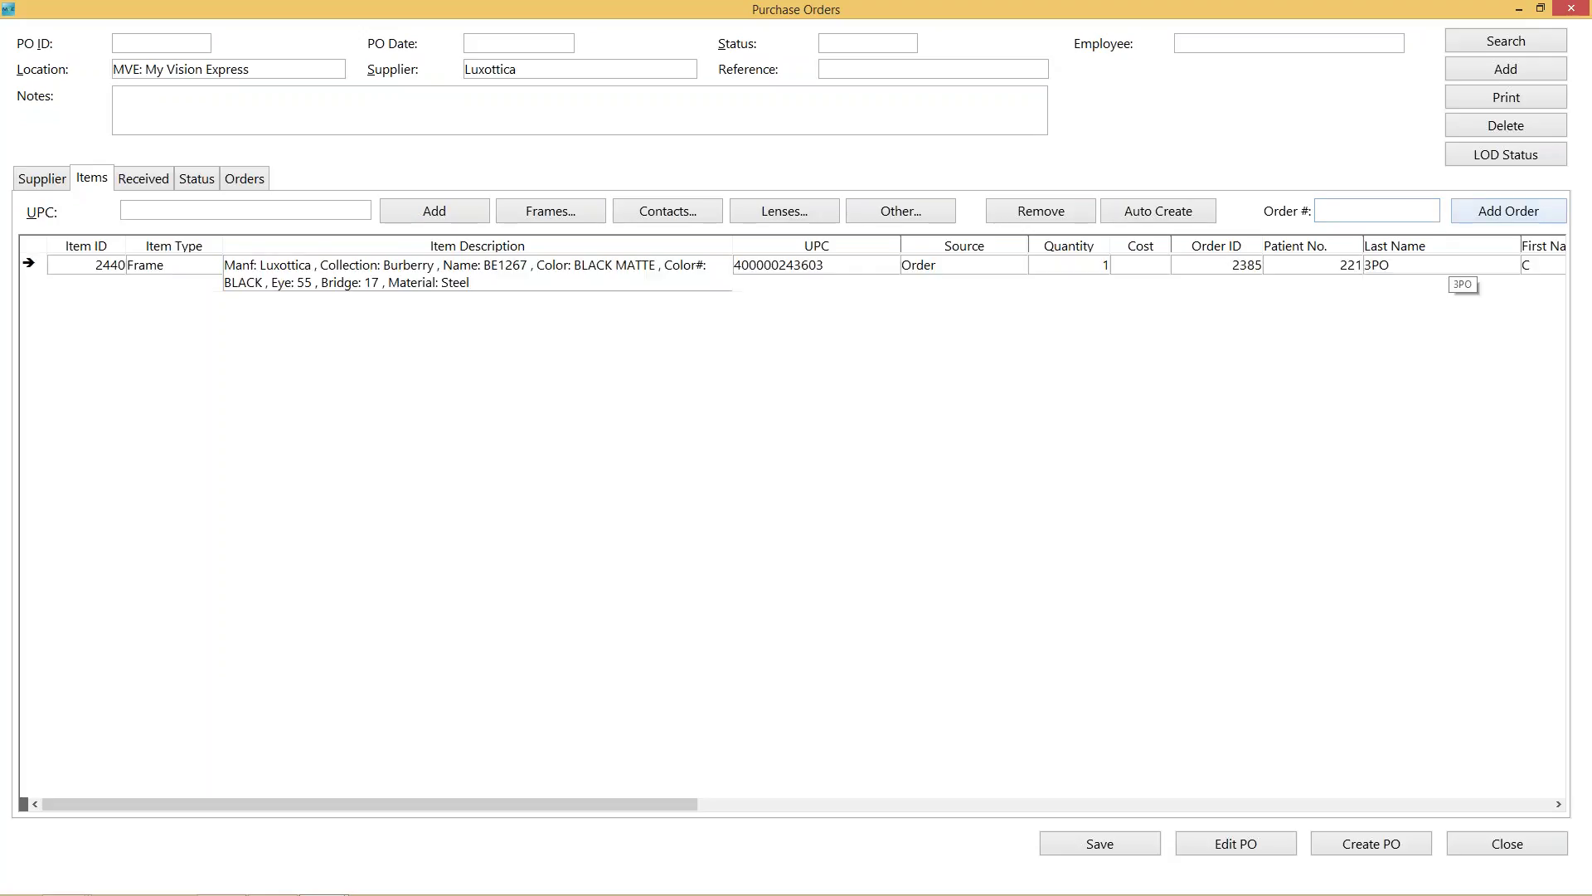
click(1378, 215)
text(2386)
key(Return)
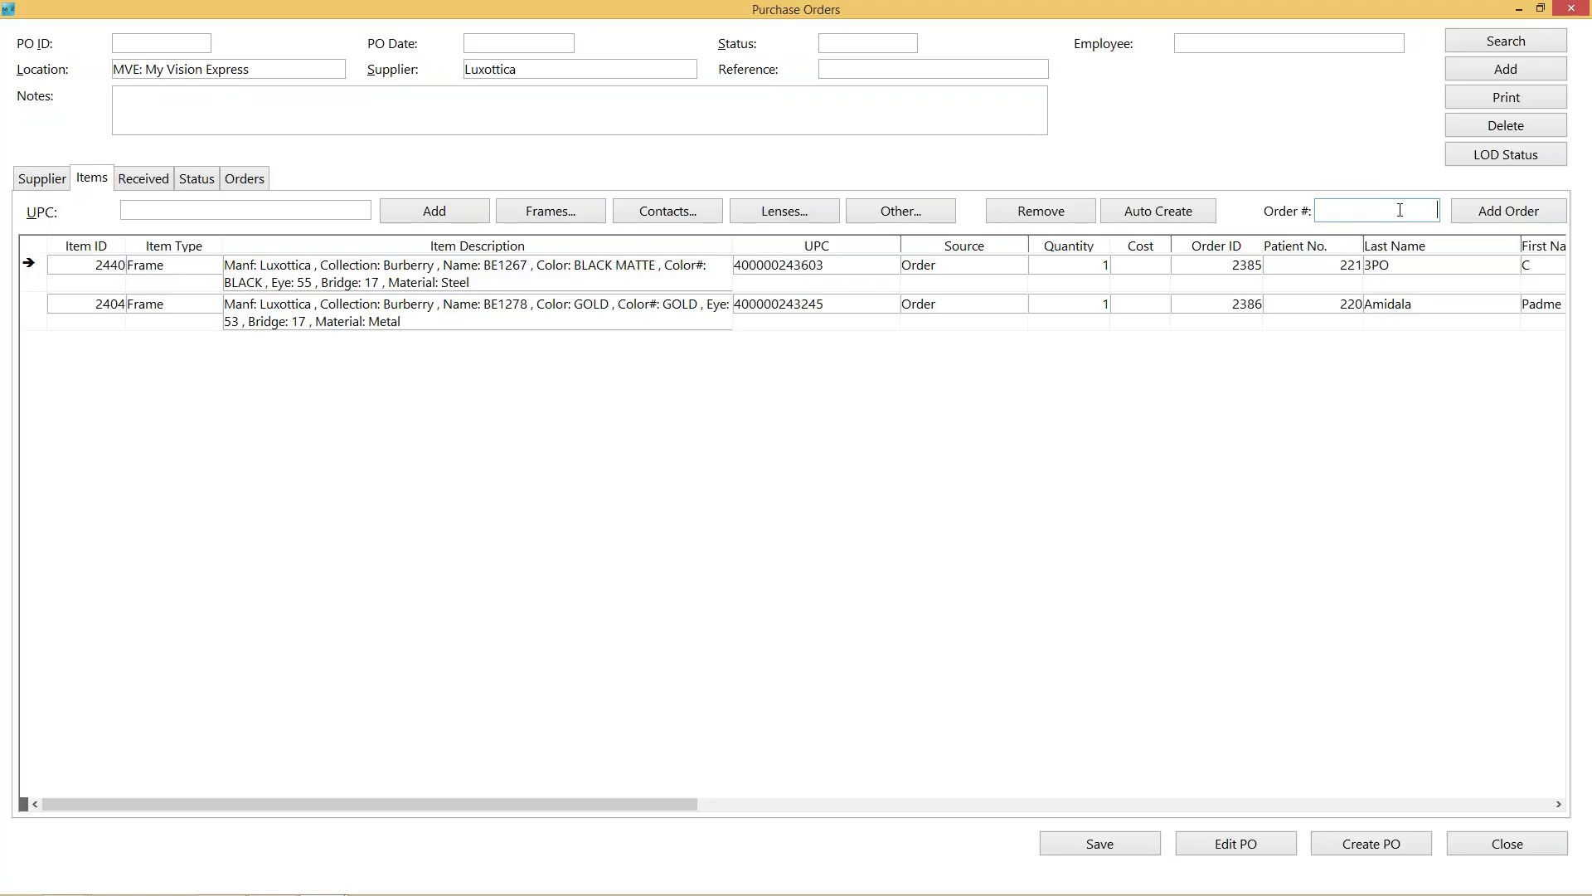
Auto-create the purchase order's item list for the order date range 04/01/2016 to 04/01/2016.
click(1143, 224)
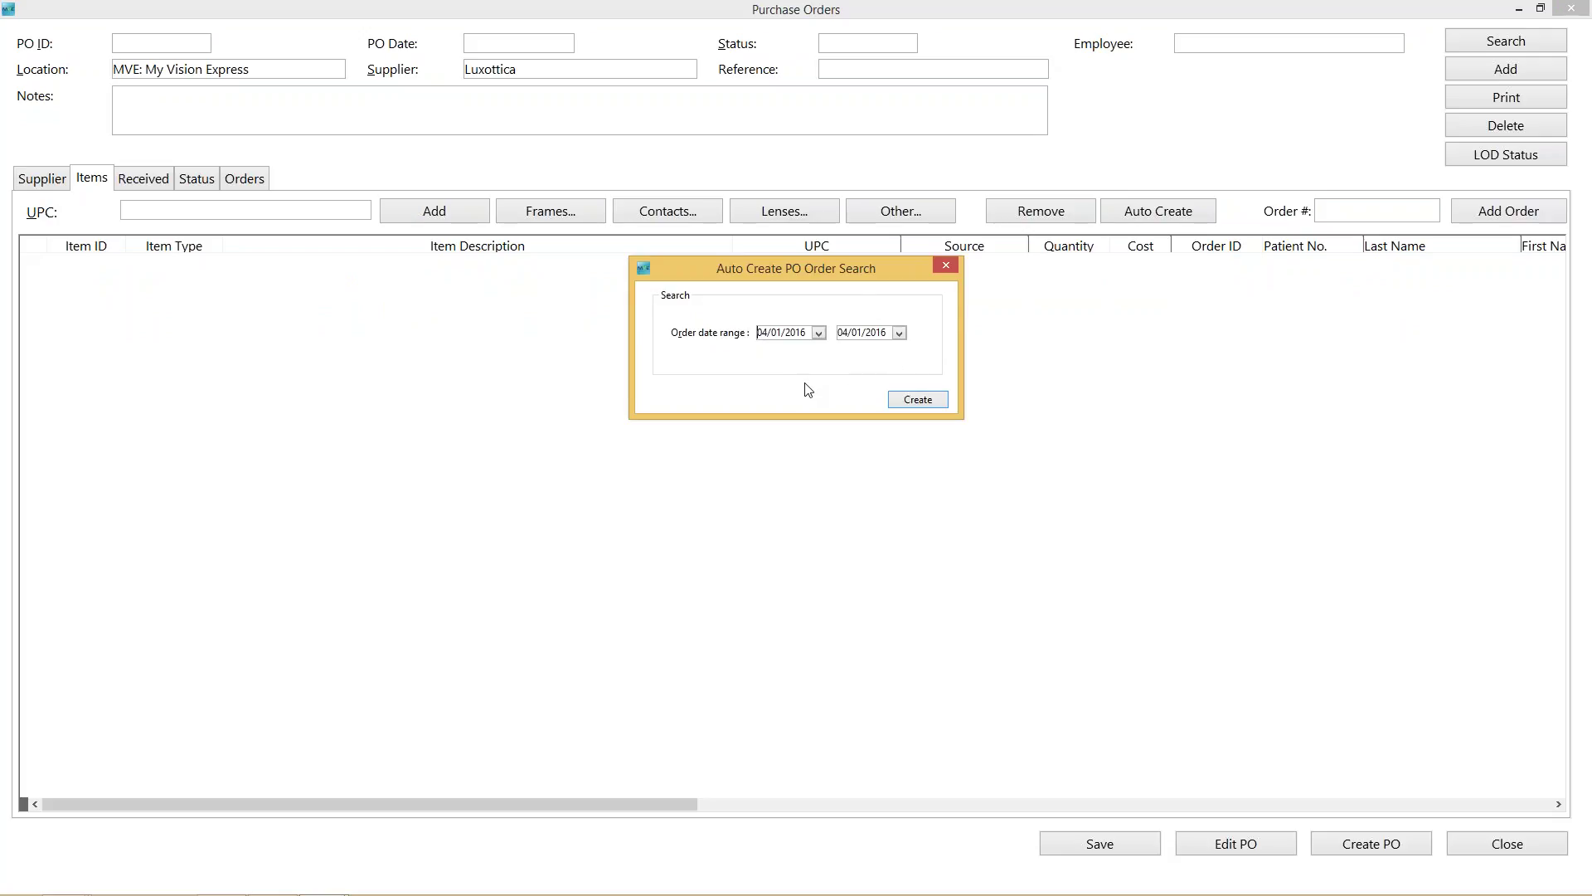
click(902, 401)
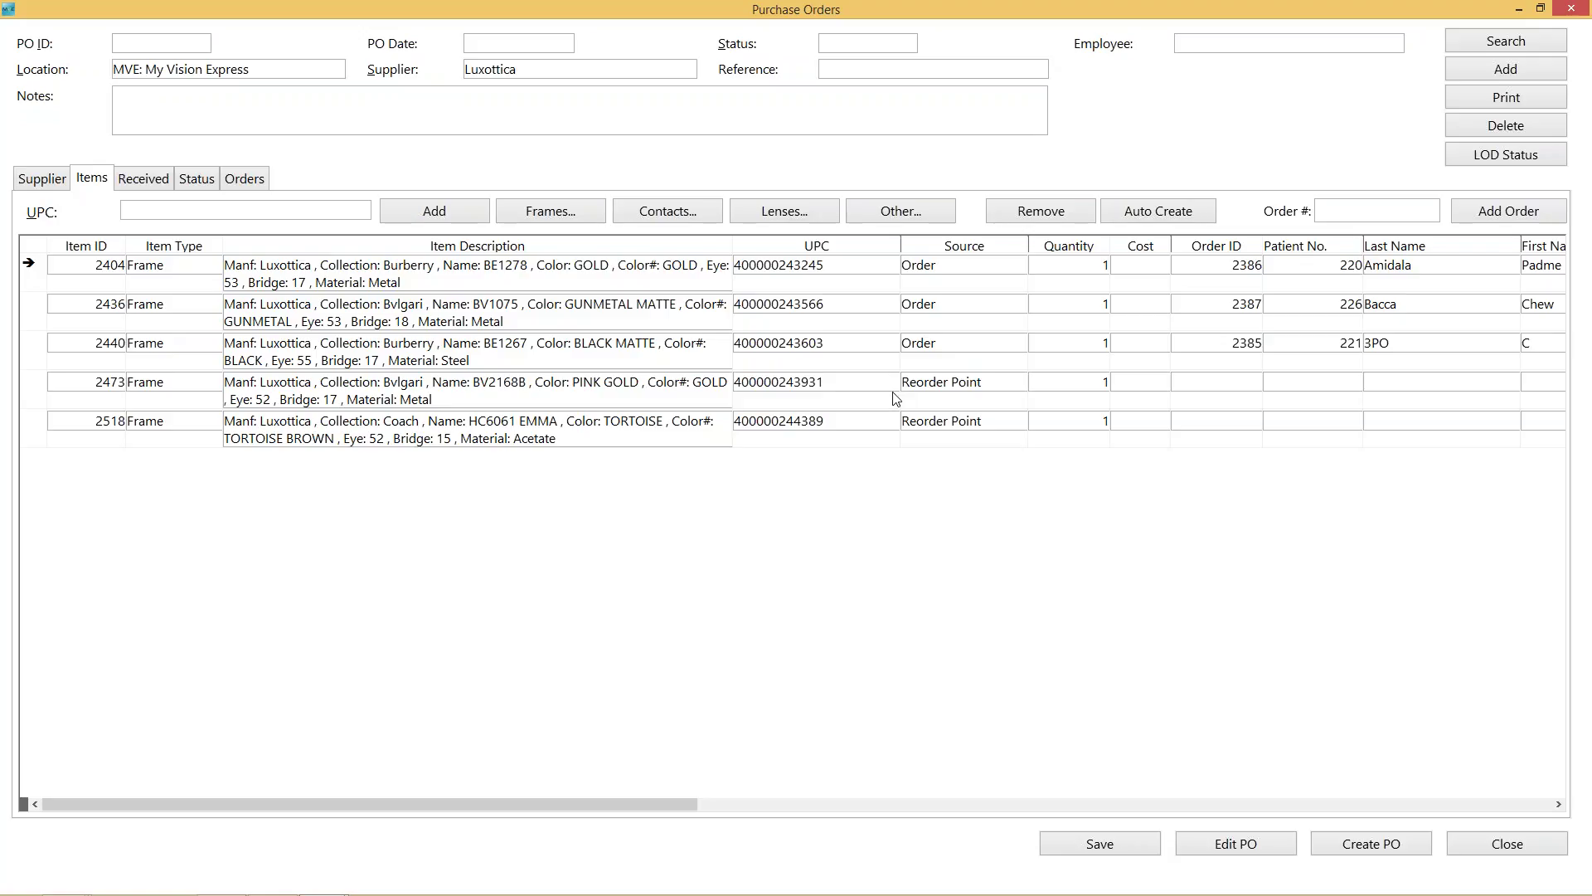
Open the frame inventory for adding items to the purchase order and filter it by manufacturer Luxottica.
click(548, 214)
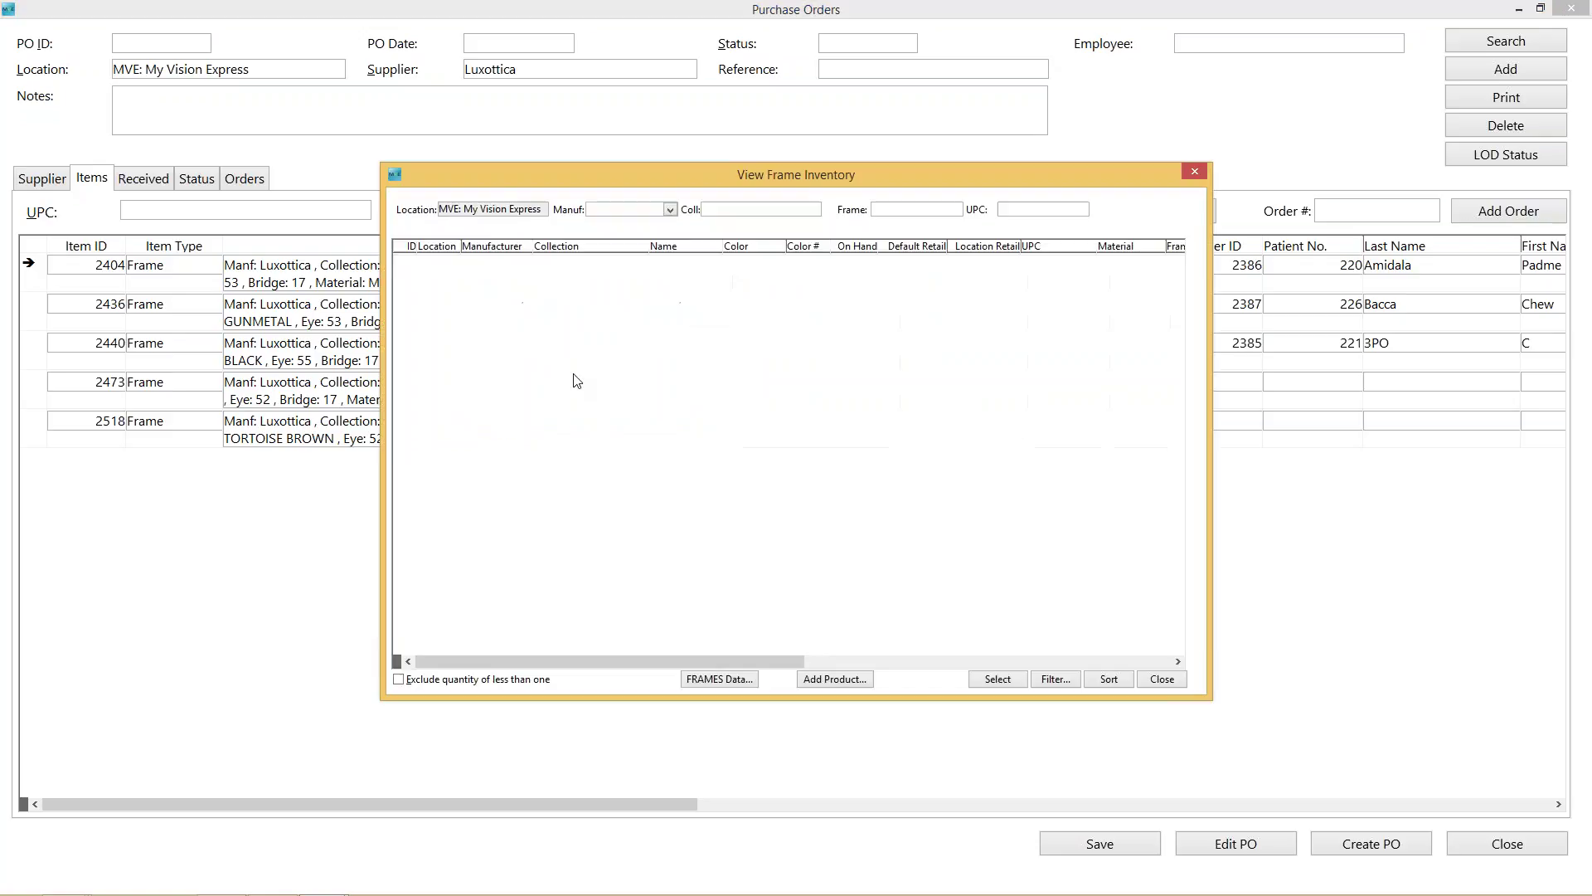
click(669, 211)
click(630, 225)
click(662, 211)
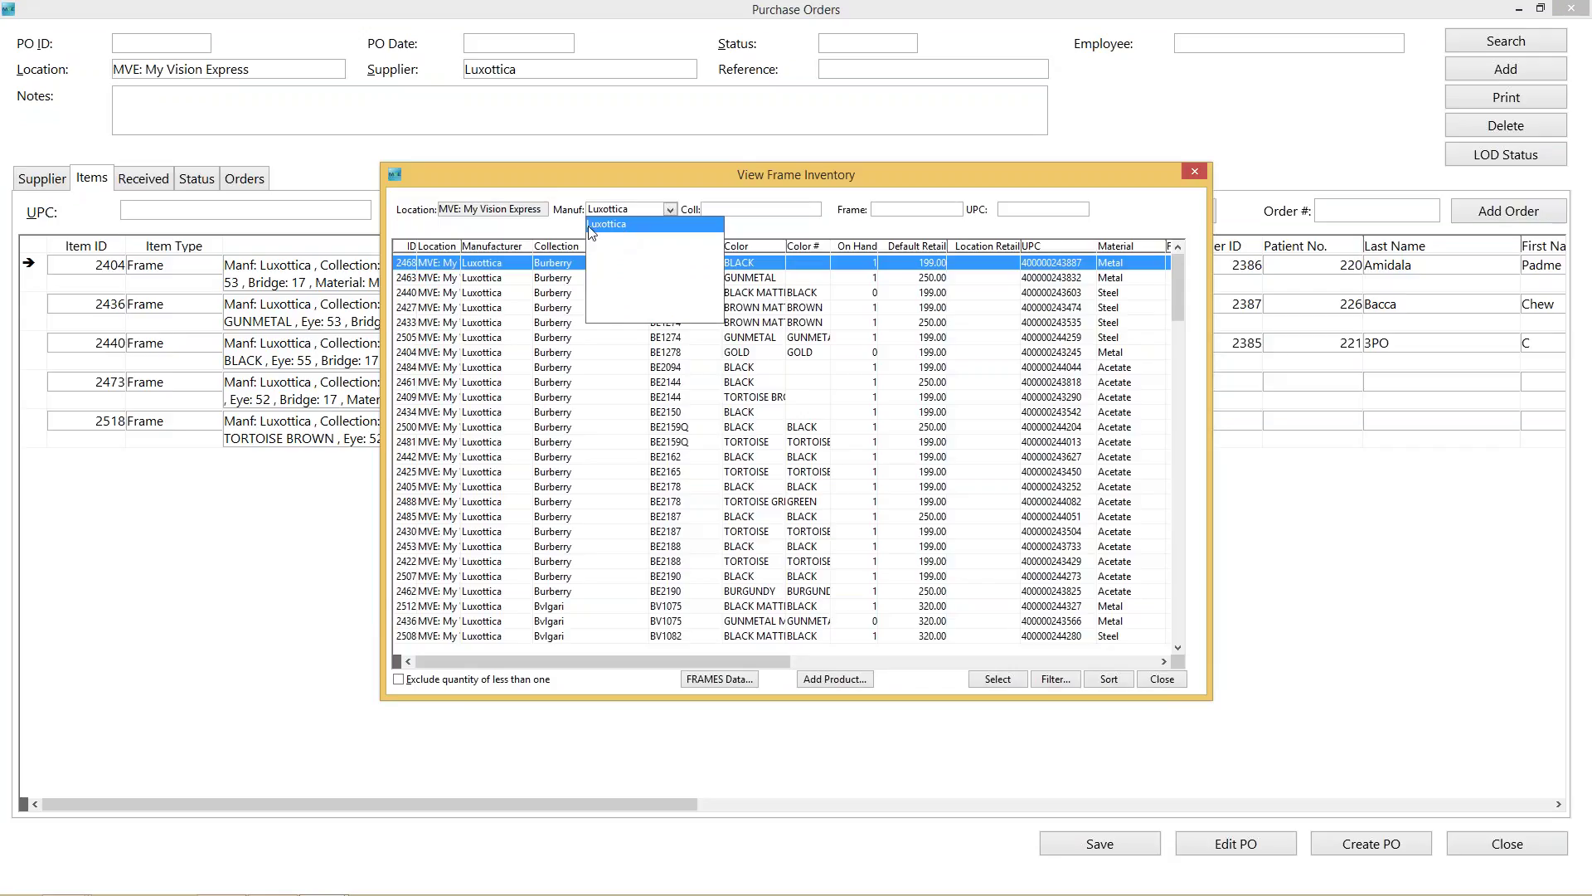
click(556, 235)
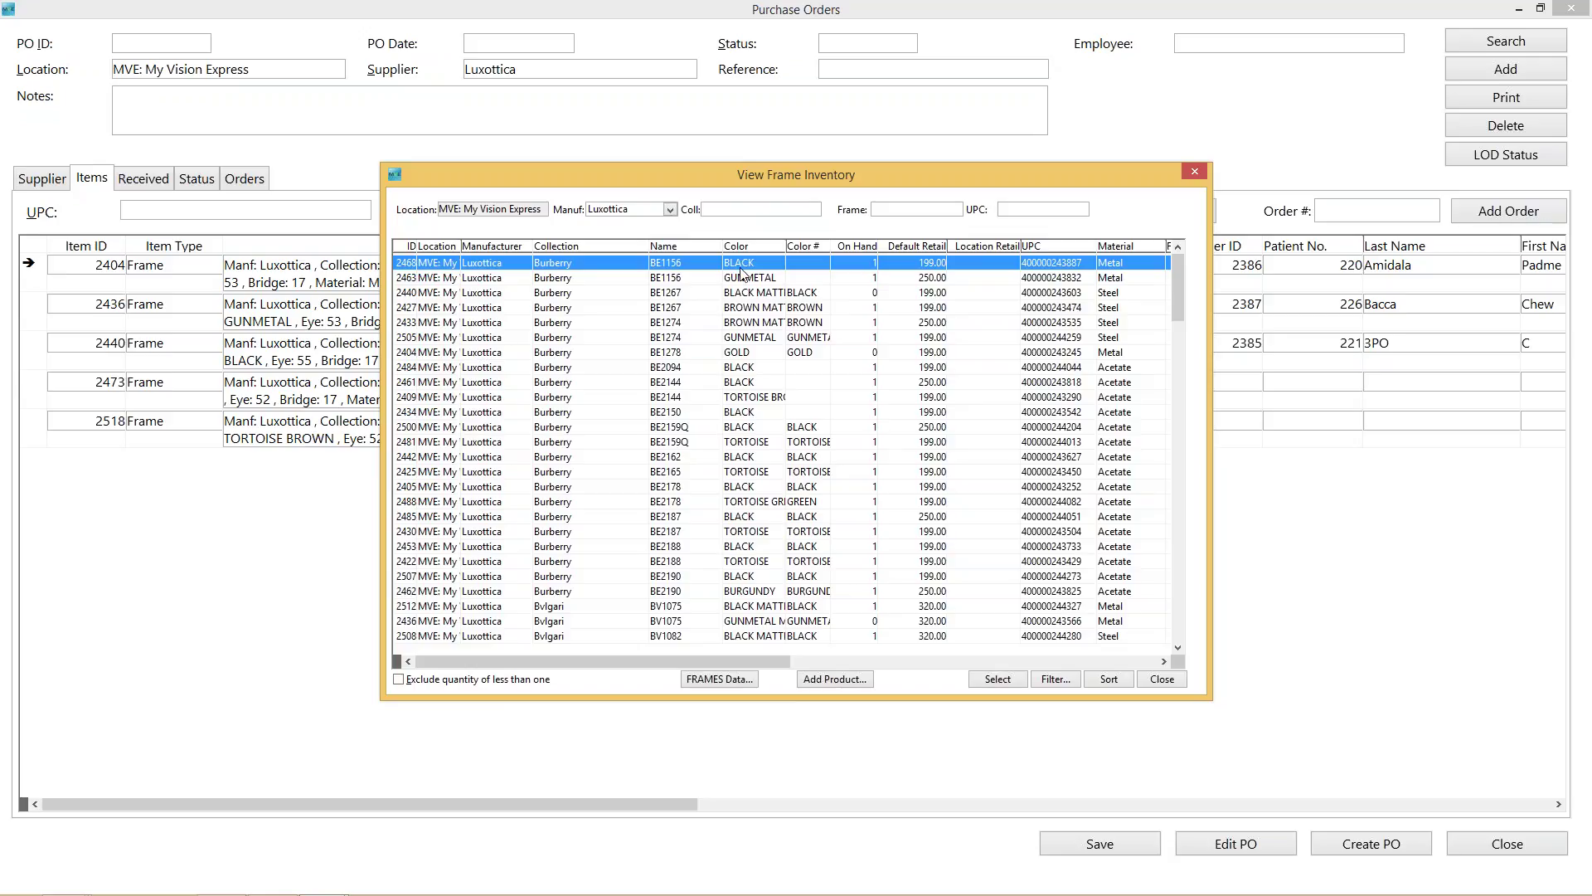
Filter the Luxottica frames by the Dolce & Gabbana collection and by Michael Kors, and look through the Michael Kors frames.
click(758, 209)
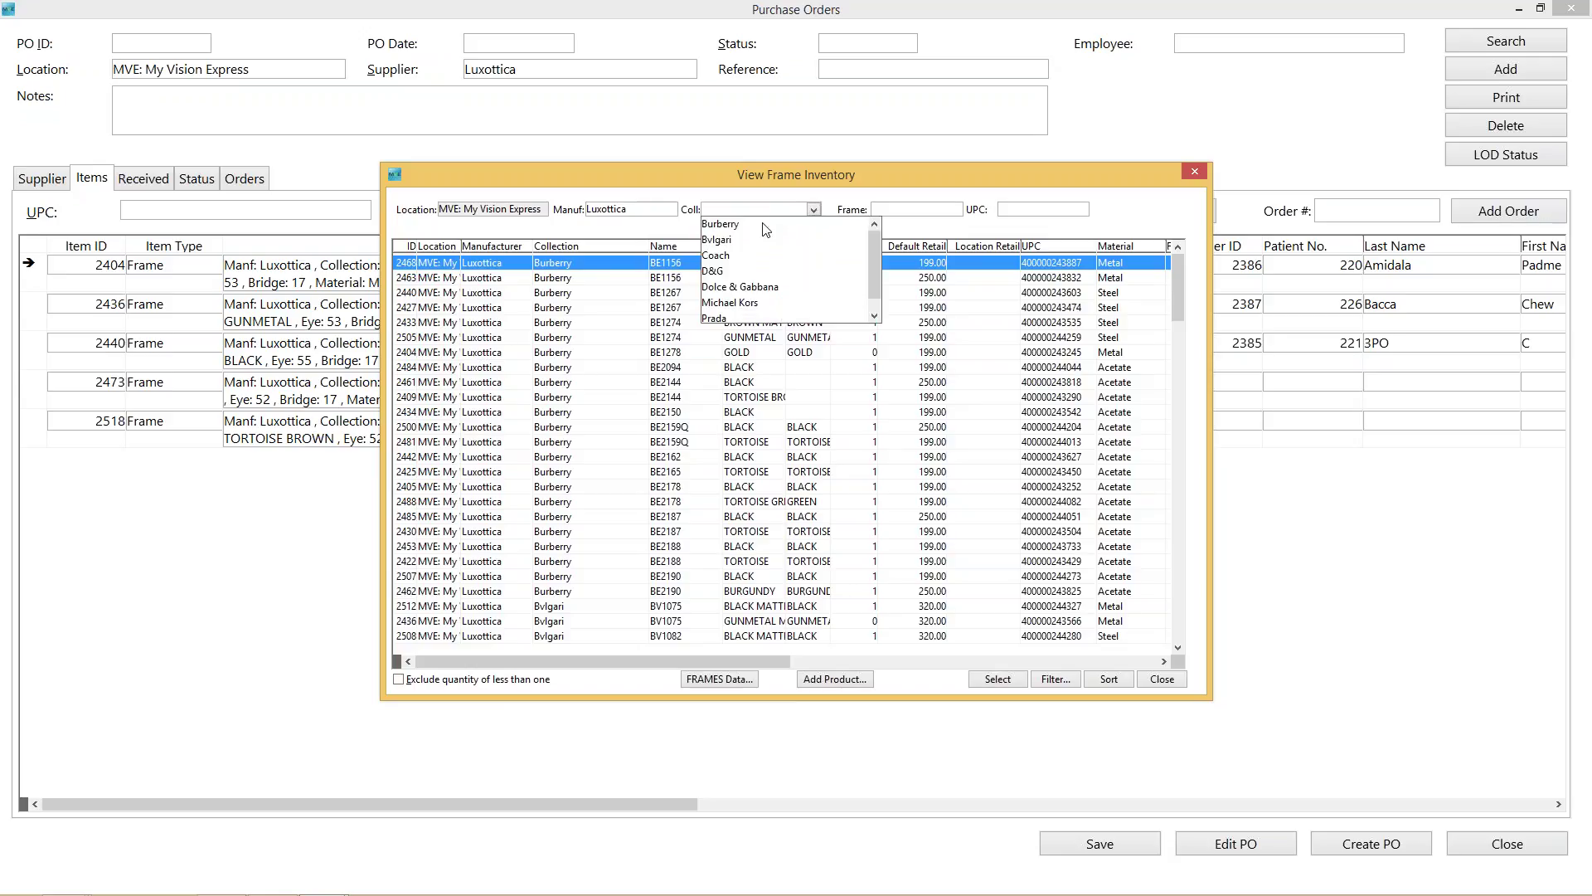
click(757, 287)
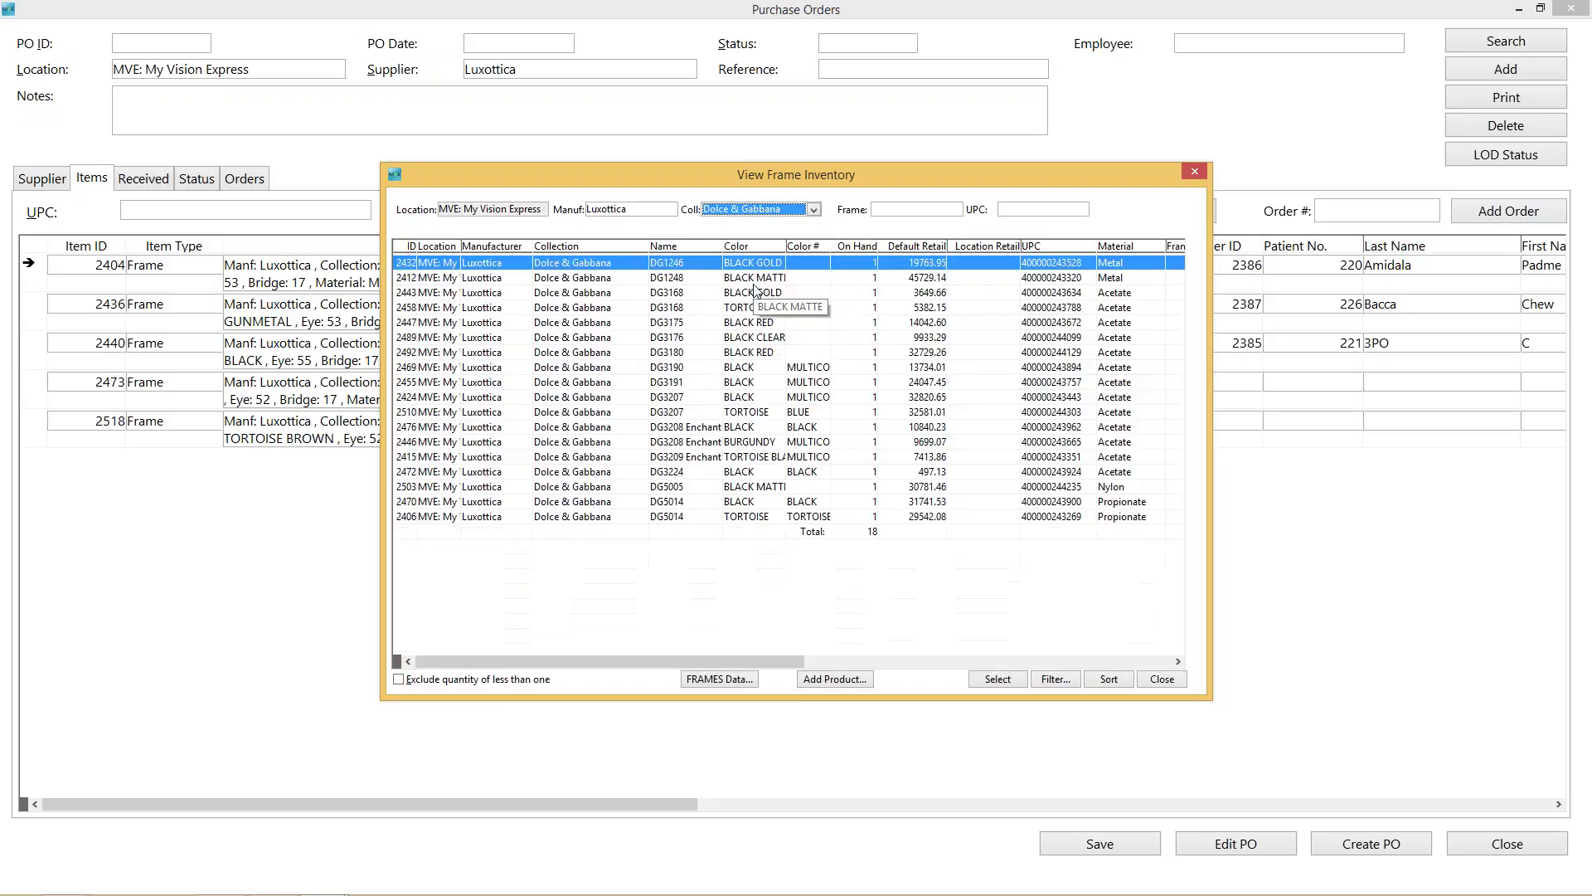
click(760, 218)
click(750, 309)
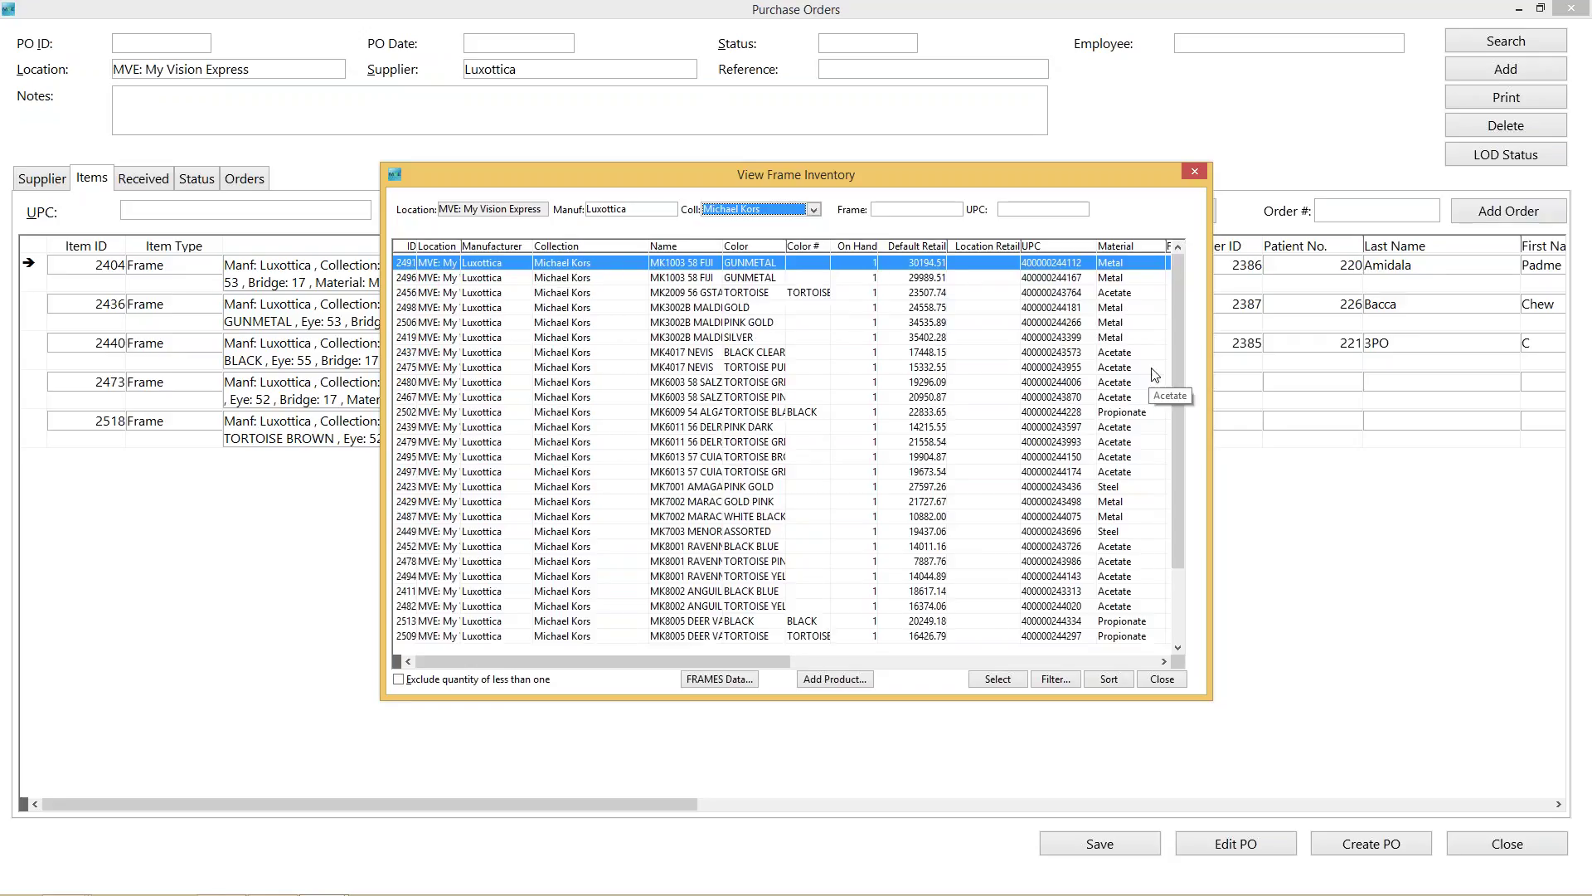
drag(1176, 262, 1205, 546)
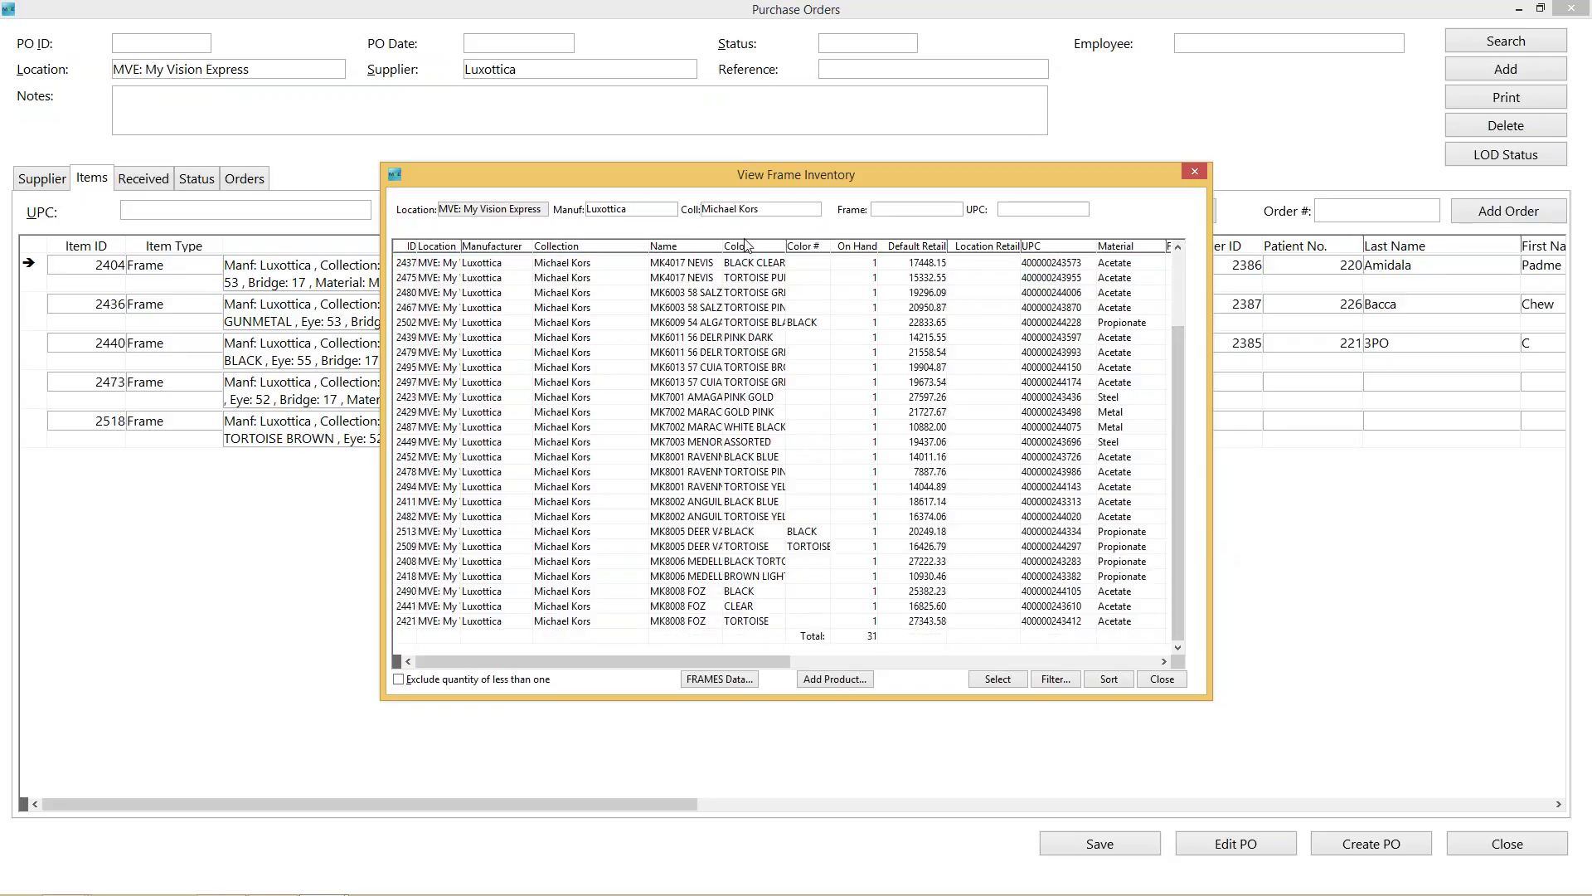
Filter the Luxottica inventory by the Prada, Dolce & Gabbana and Coach collections in turn and look through their frames.
click(756, 209)
click(771, 307)
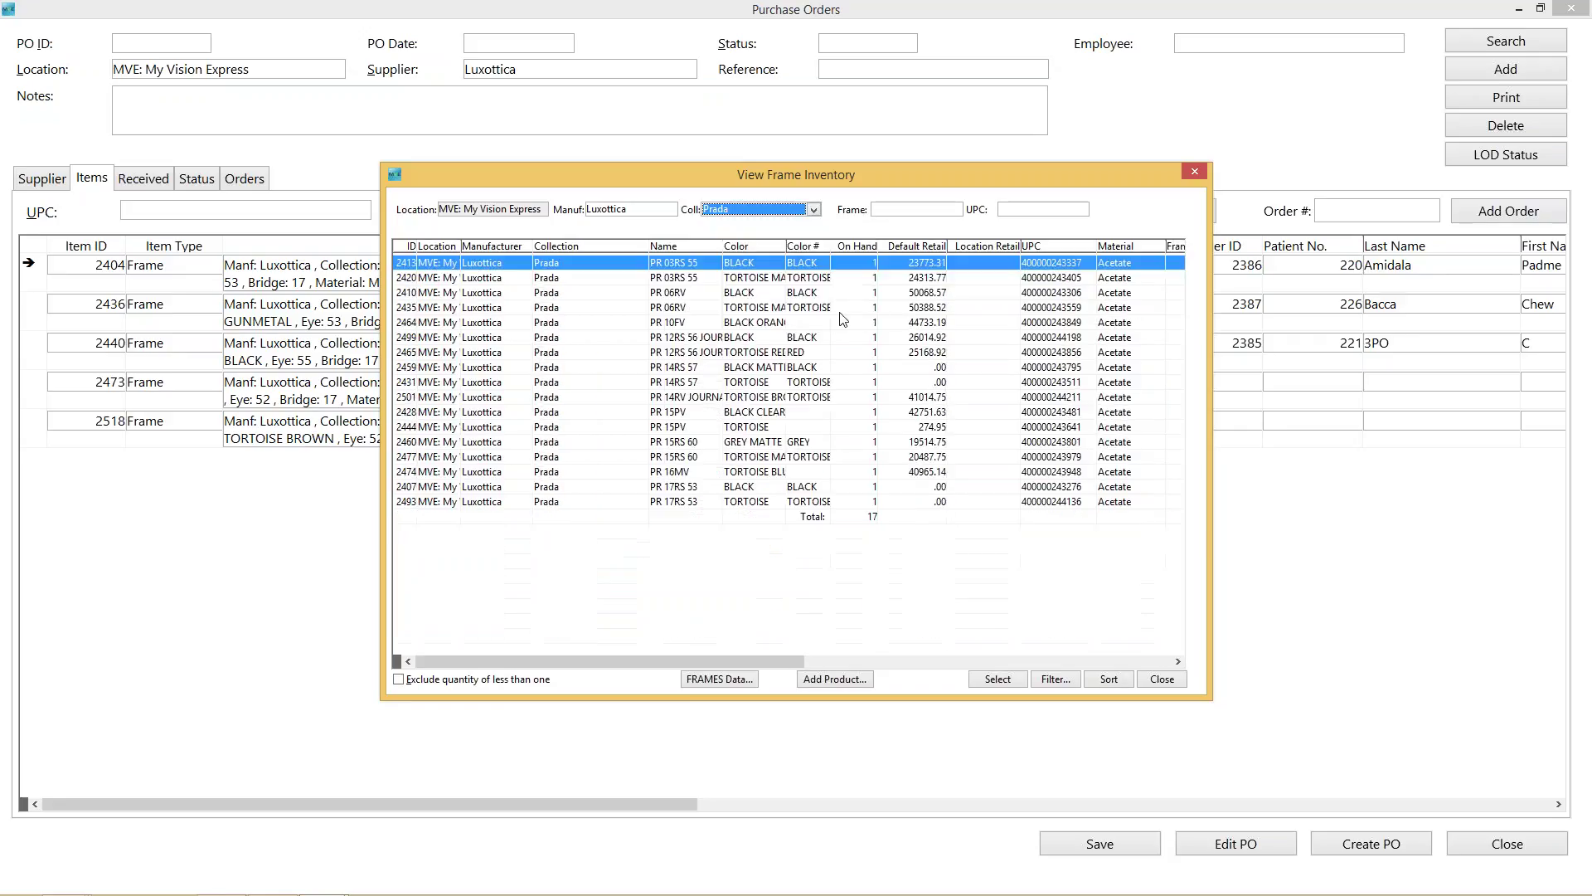
click(824, 367)
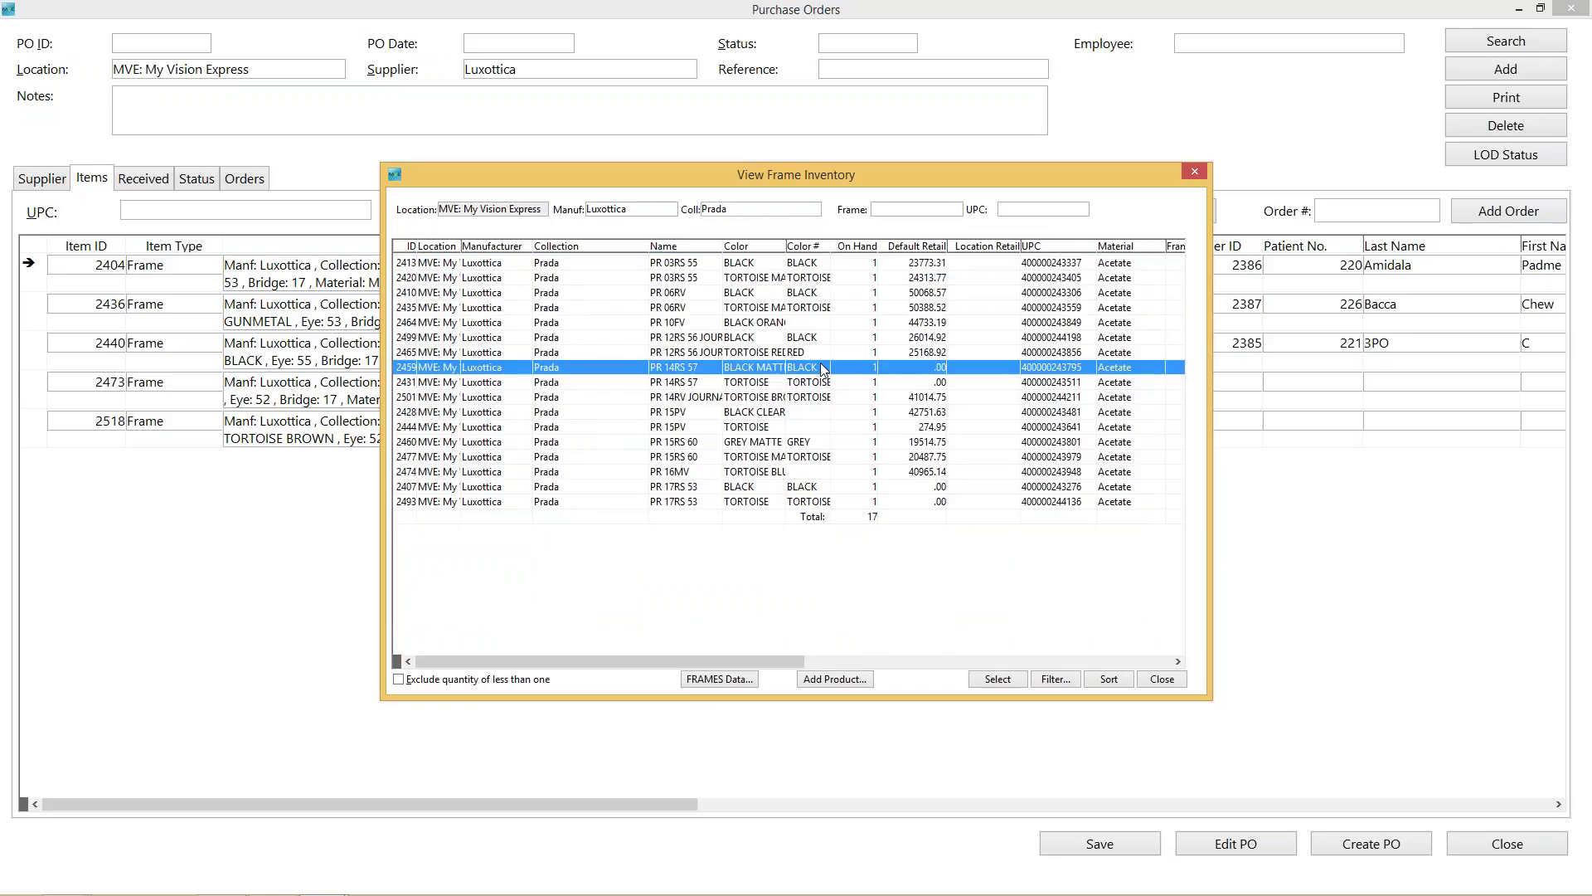
click(779, 209)
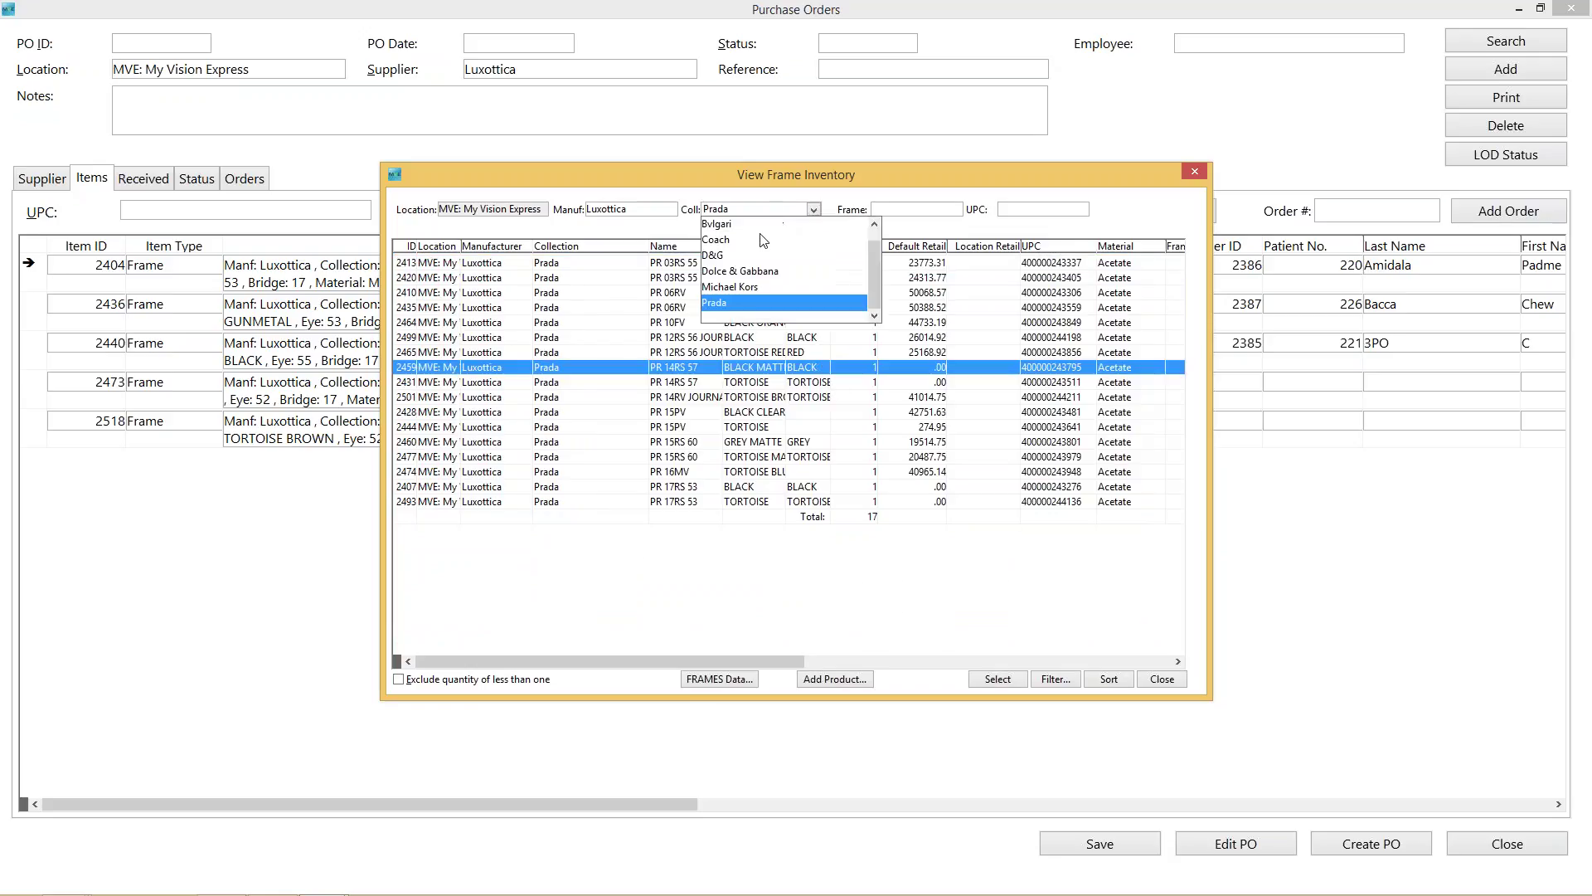
click(862, 276)
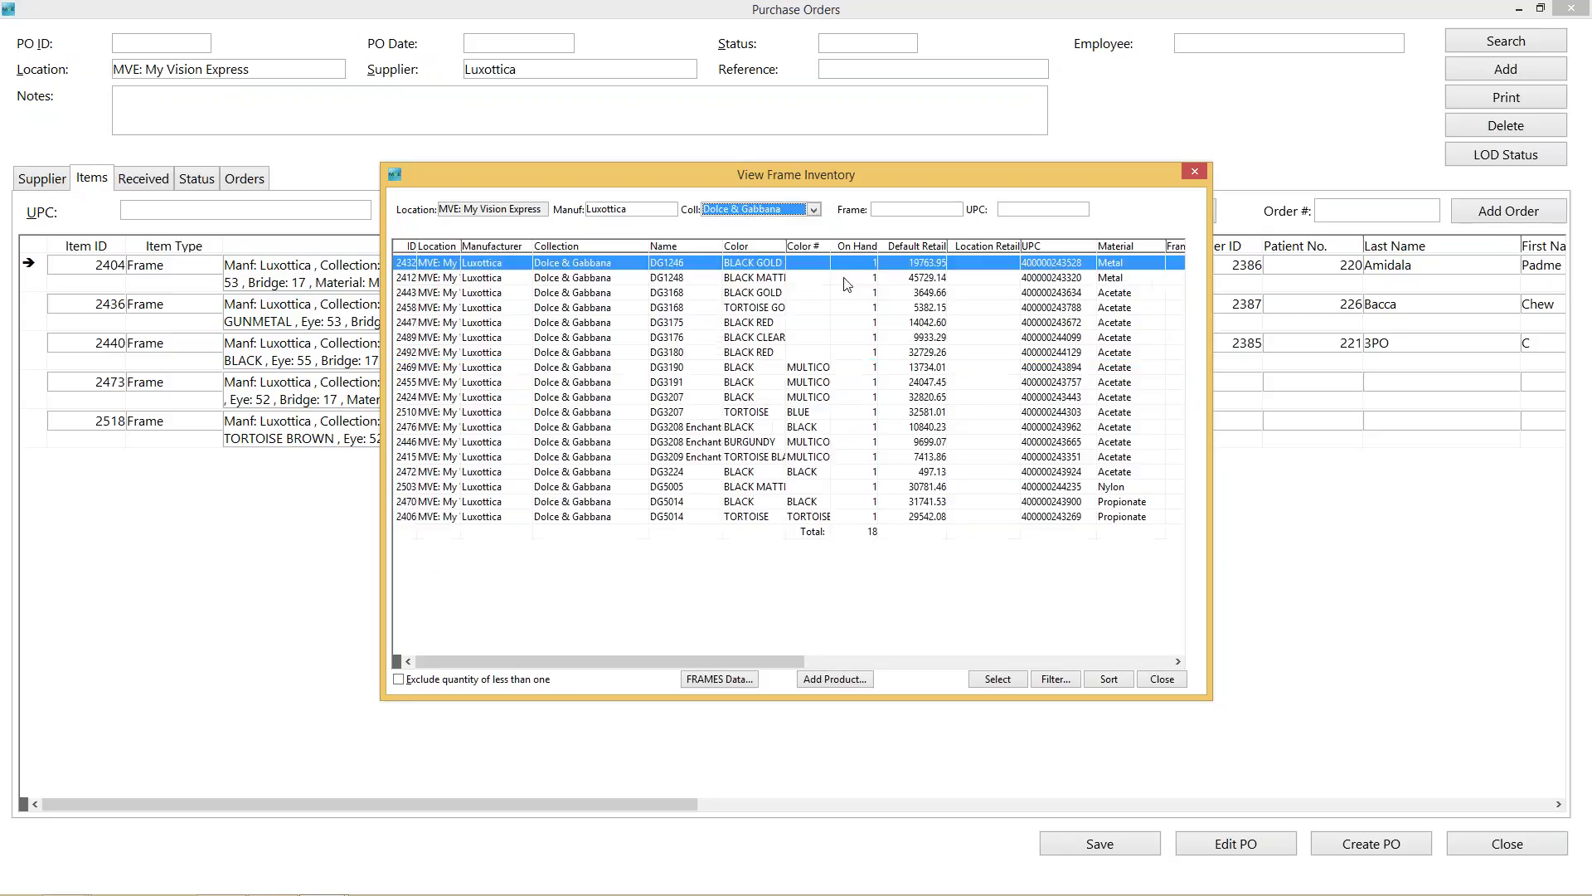
click(814, 210)
click(746, 243)
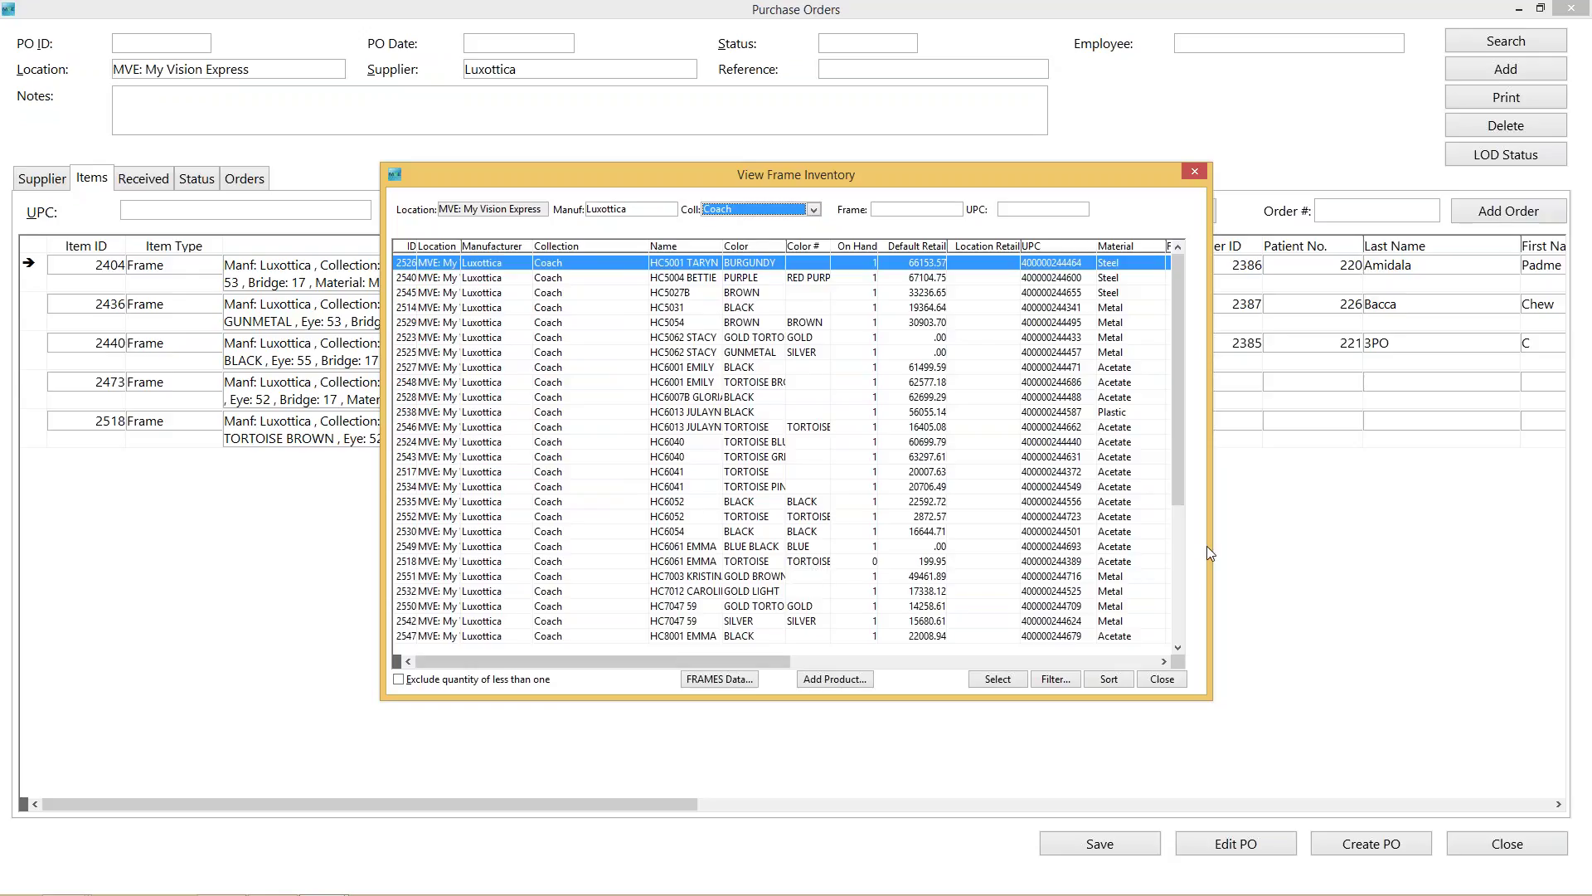
scroll(1176, 385, down, 5)
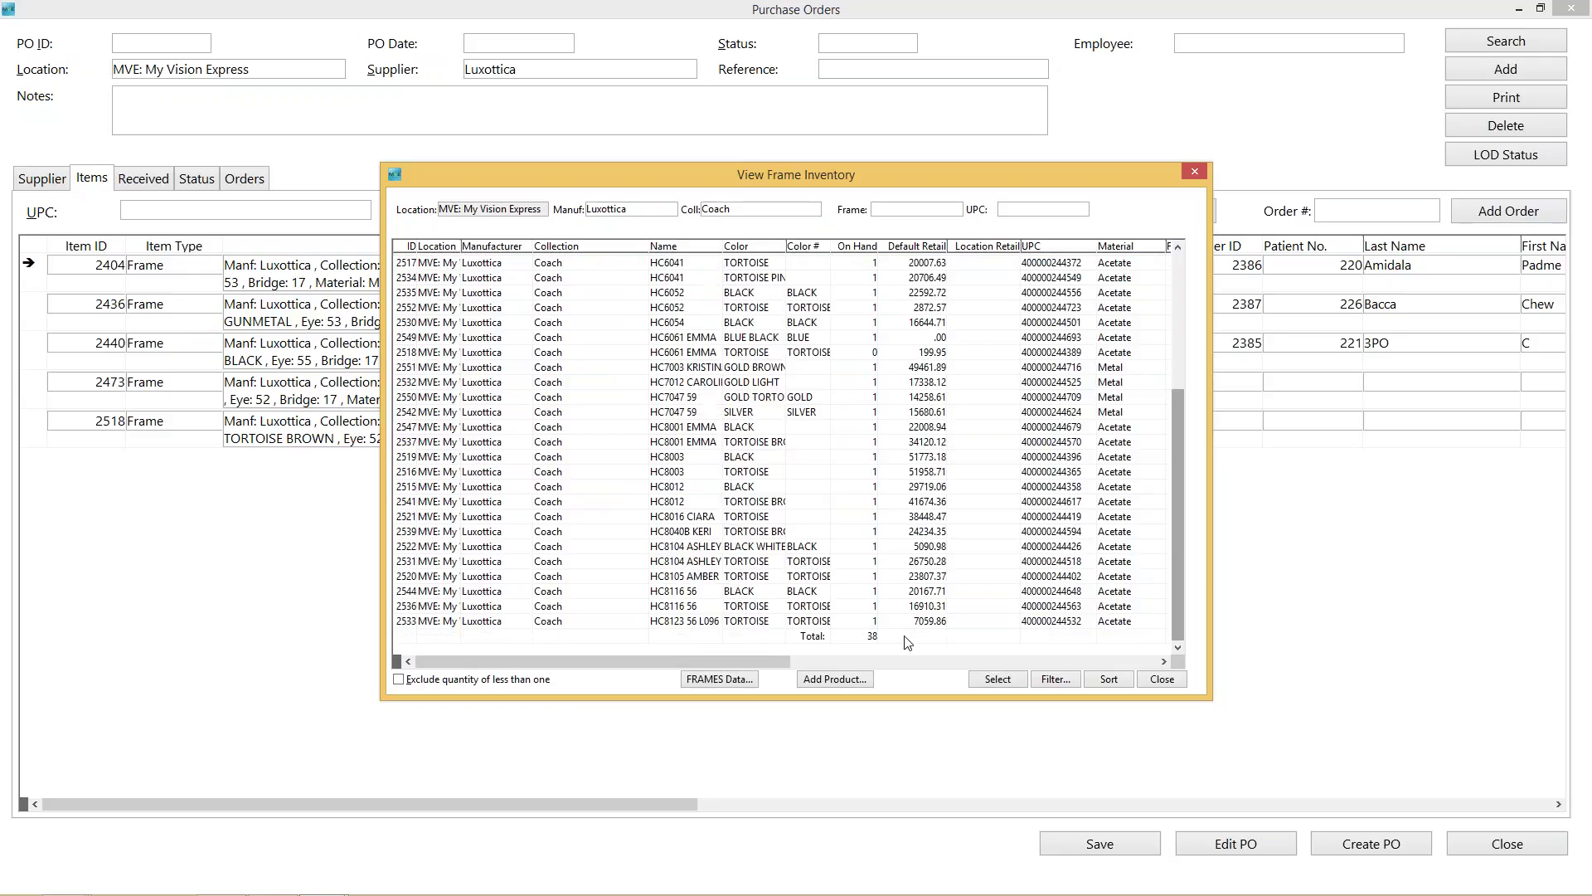
click(788, 591)
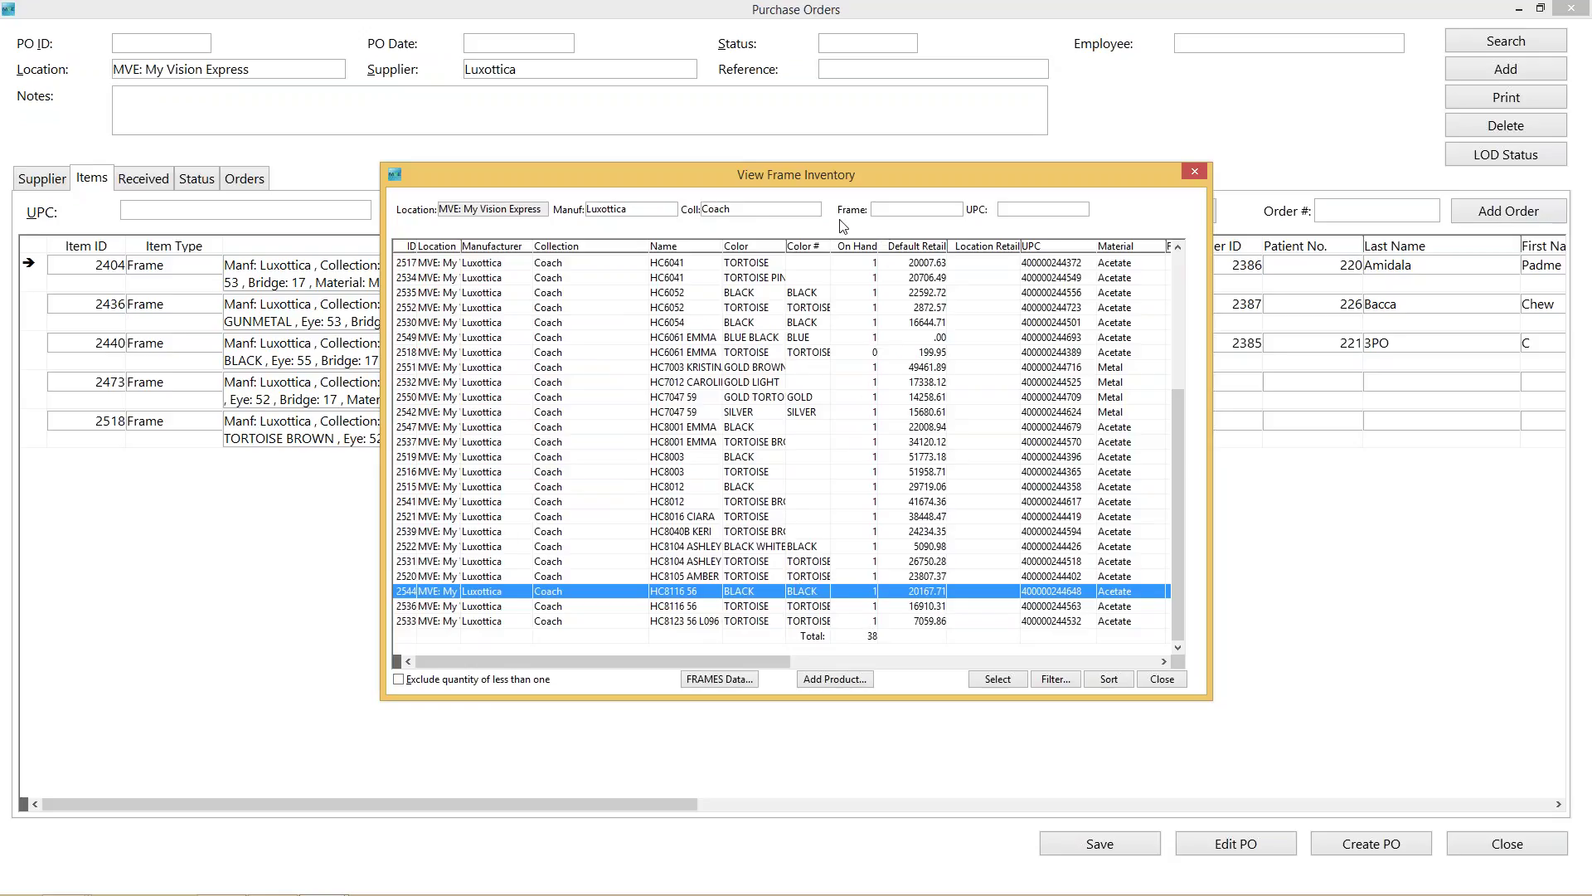
Compare the Bvlgari, D&G, Dolce & Gabbana, Michael Kors and Coach frame lists by filtering on each collection in turn.
click(812, 209)
click(750, 223)
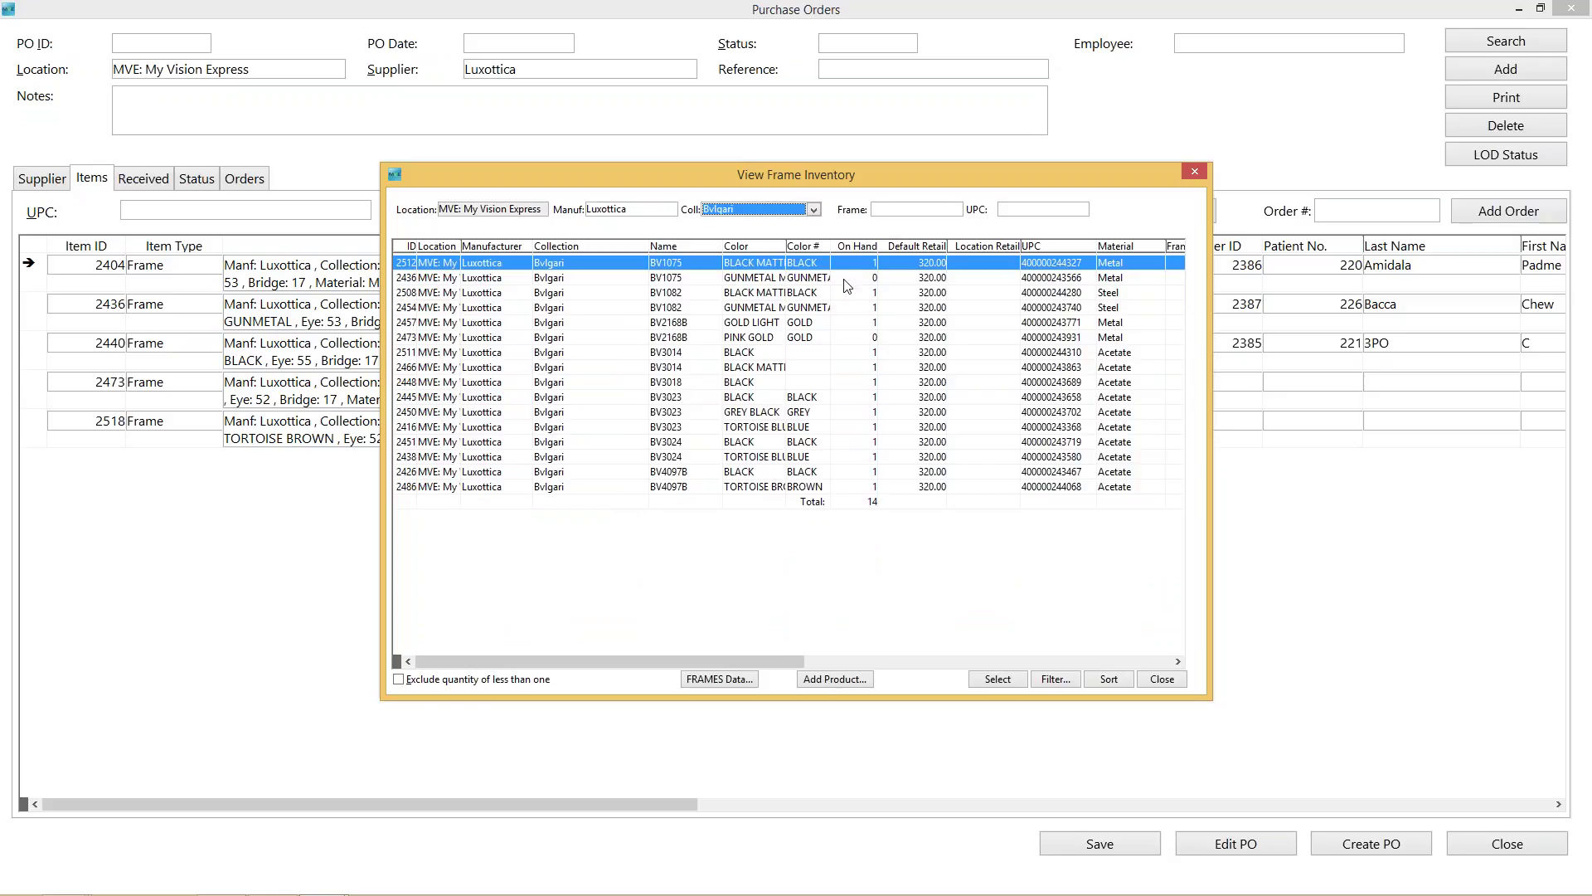
click(813, 209)
click(742, 256)
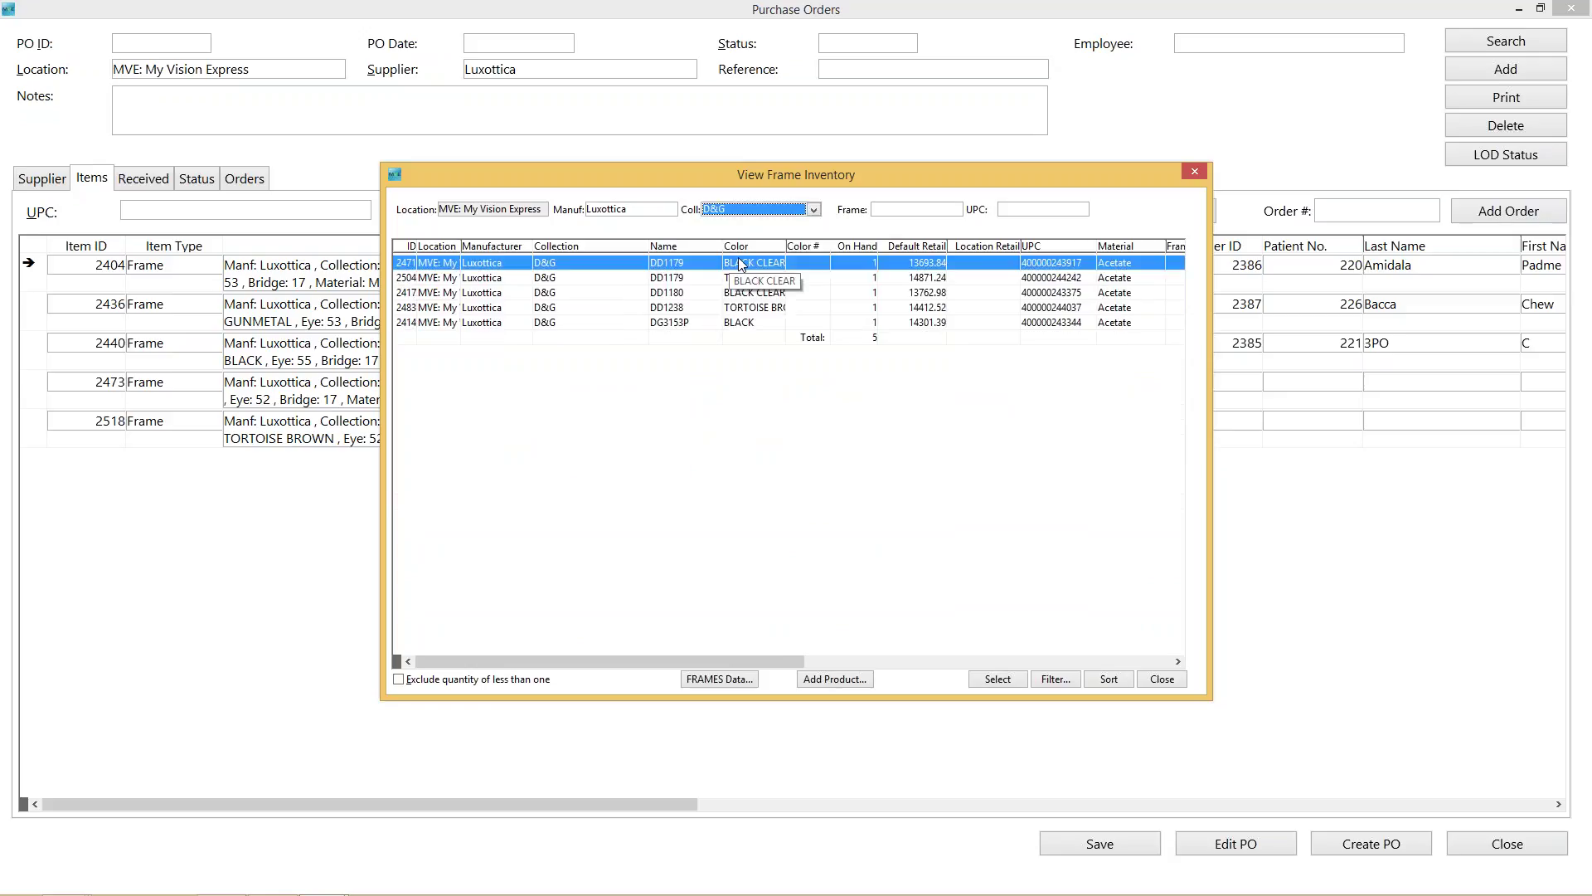
click(768, 209)
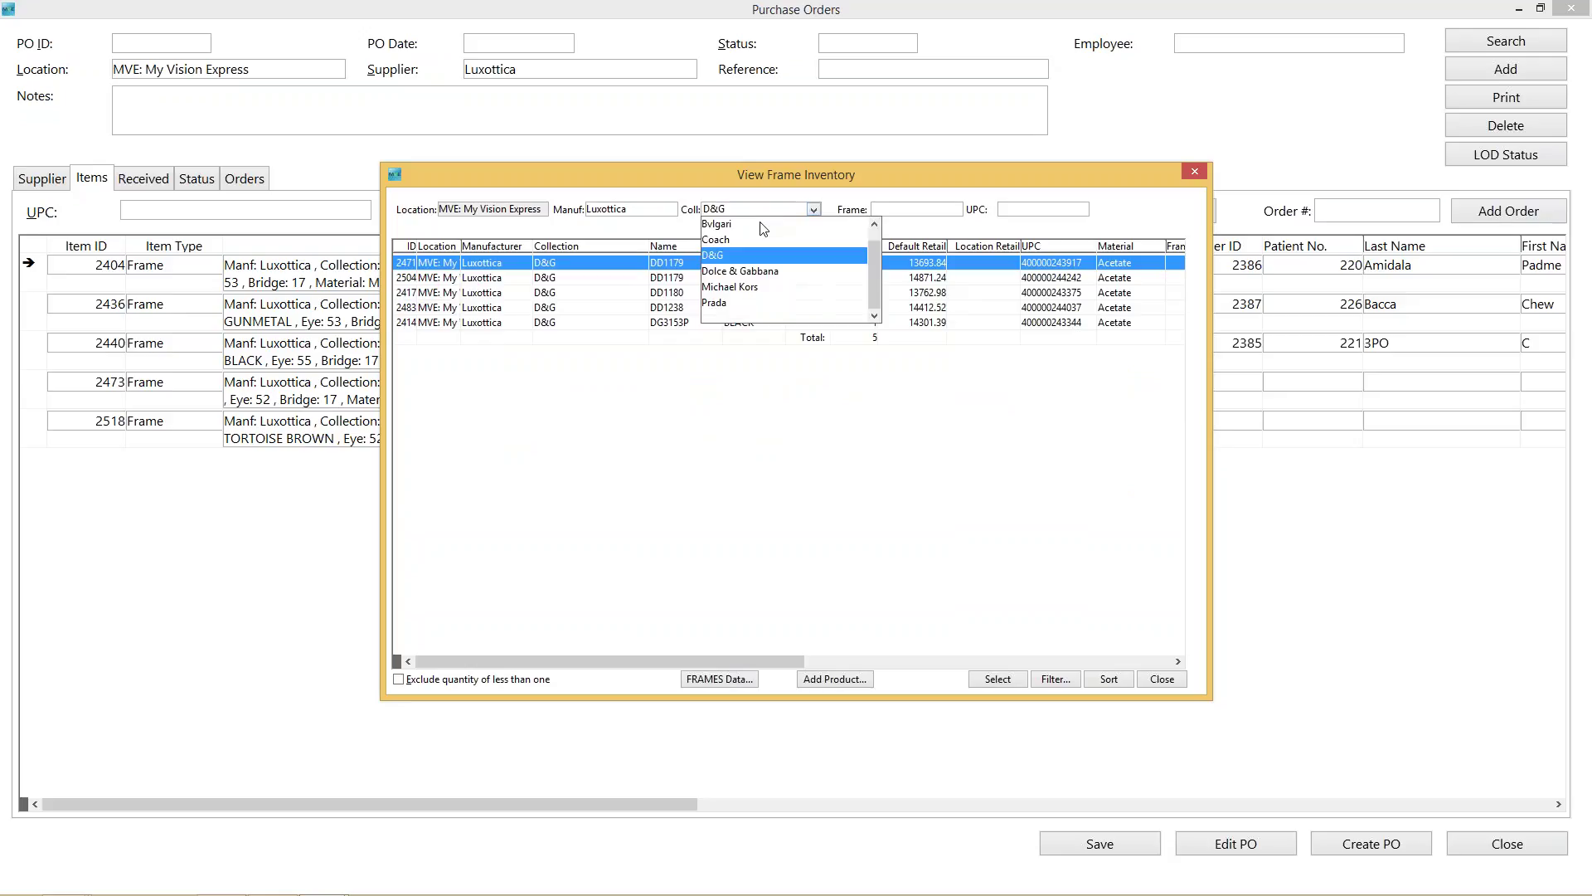
click(760, 272)
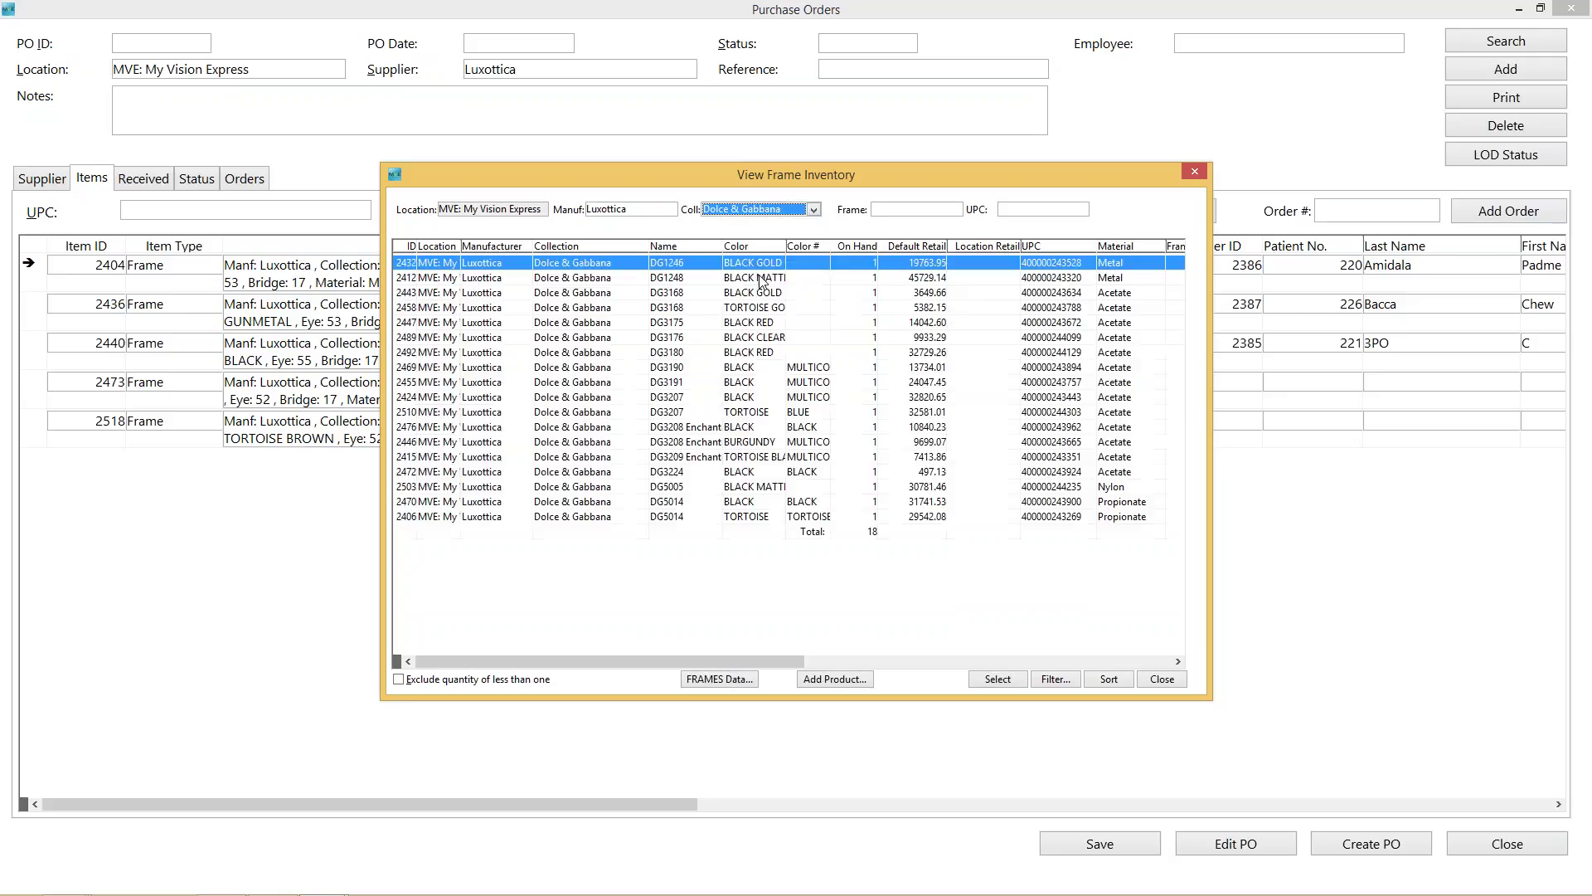
click(753, 215)
click(732, 287)
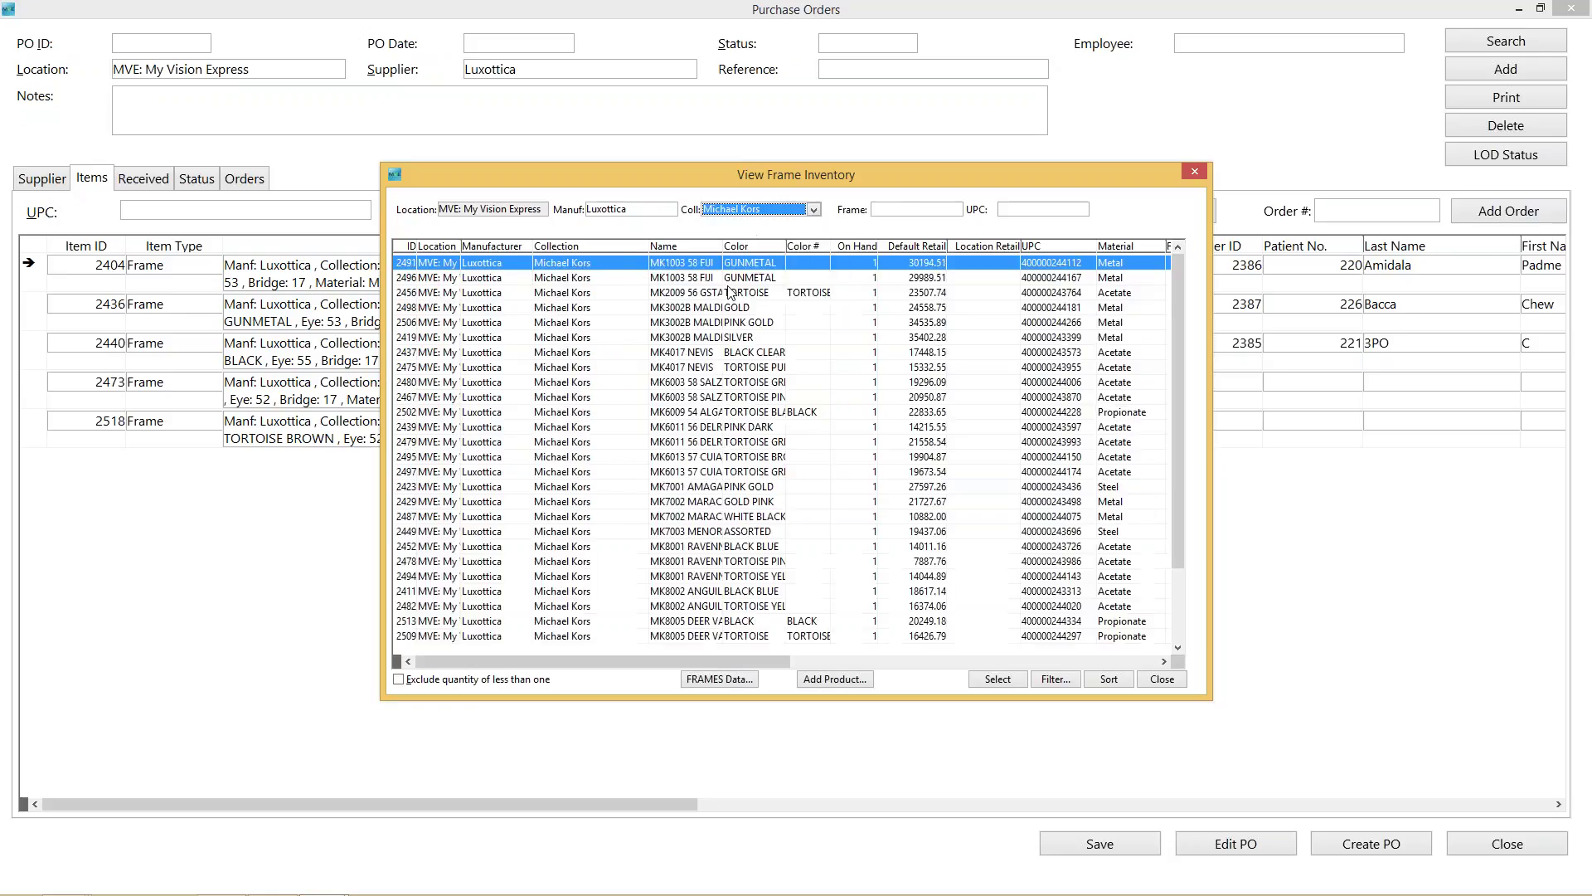
click(740, 214)
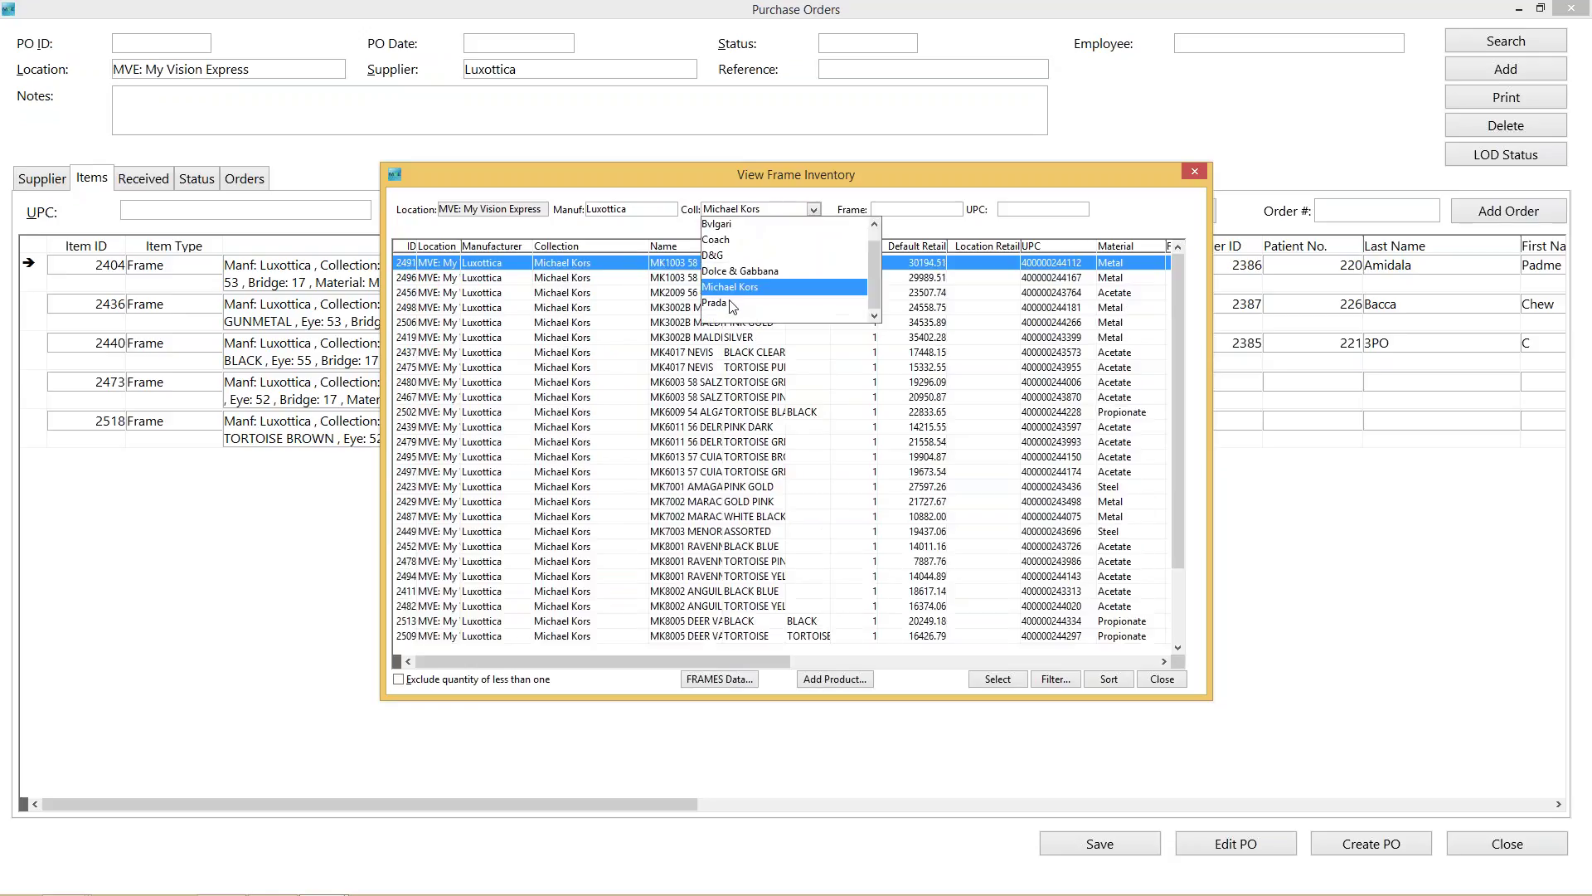
click(717, 241)
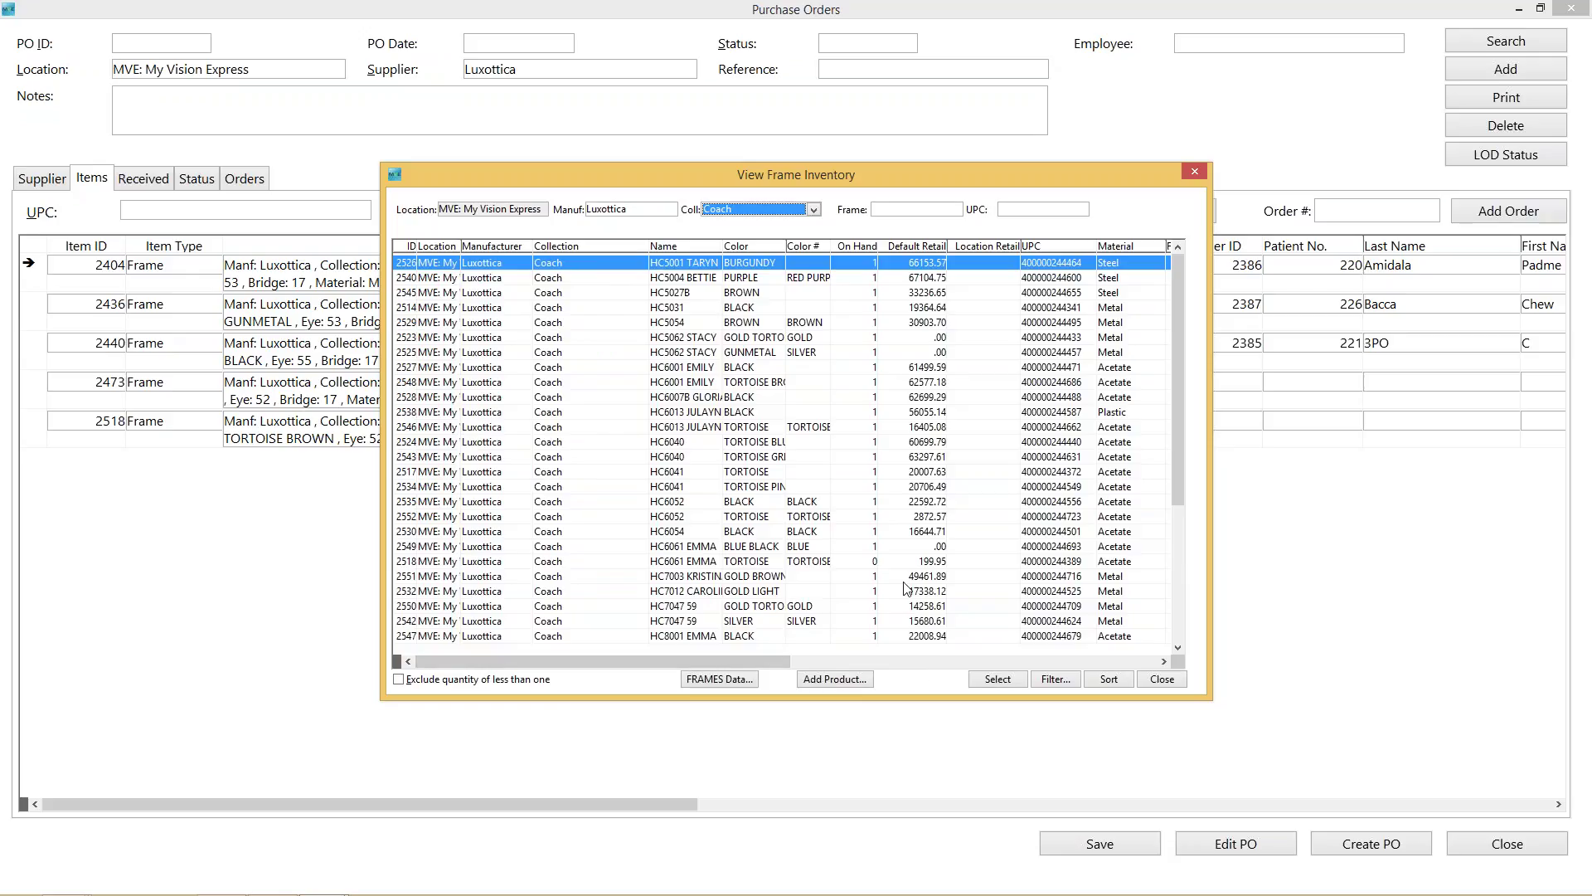
Filter the inventory by the Bvlgari collection and add the BV1075 frame in Black Matte to the purchase order.
click(813, 209)
click(771, 226)
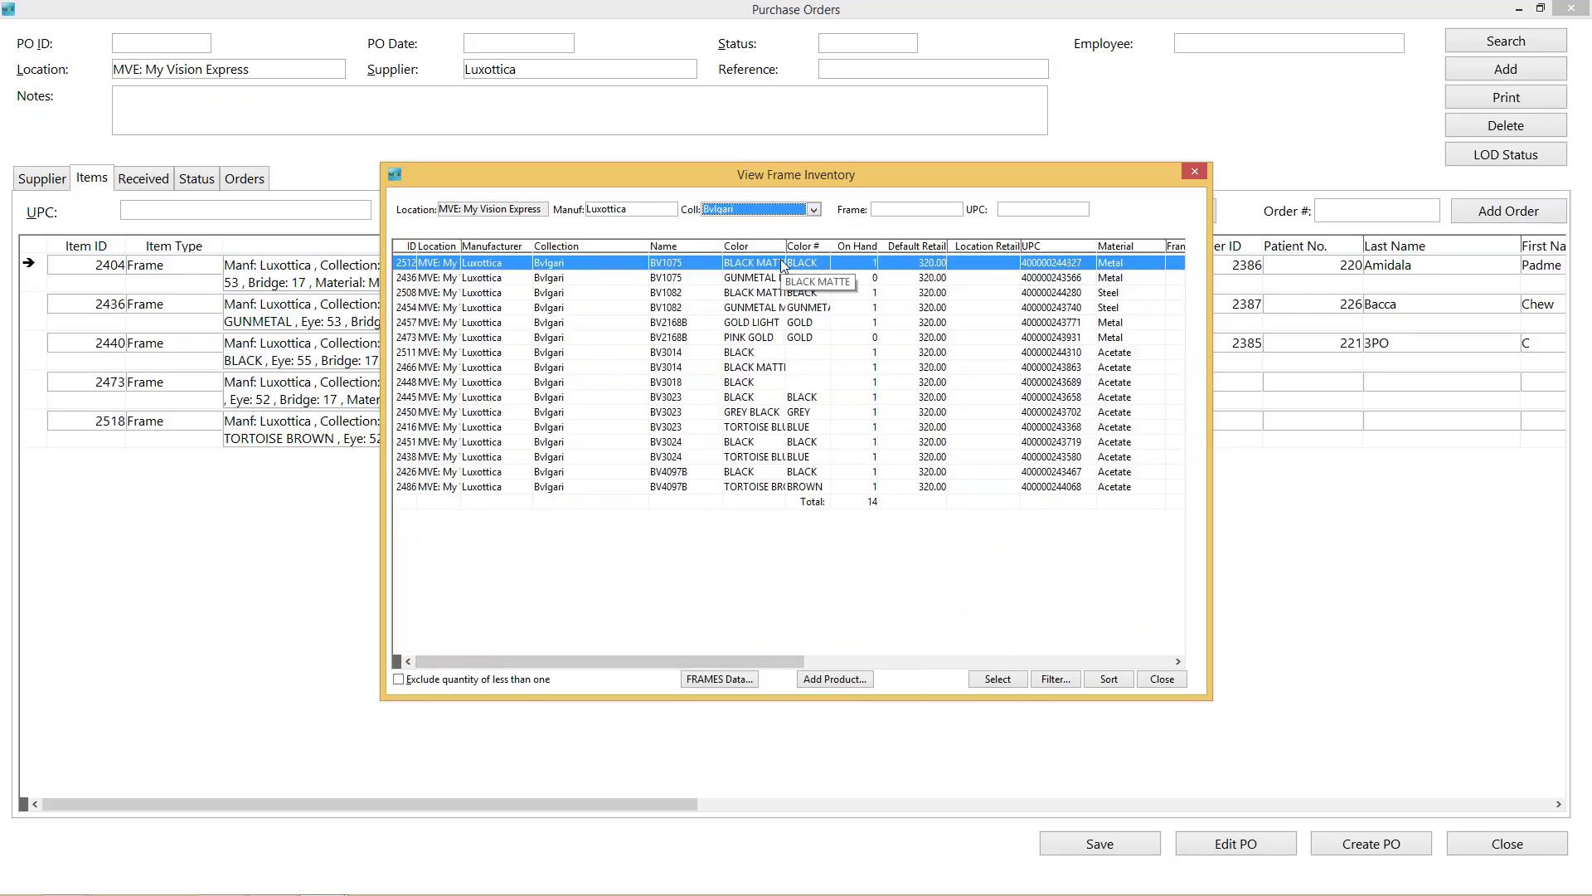
double_click(781, 262)
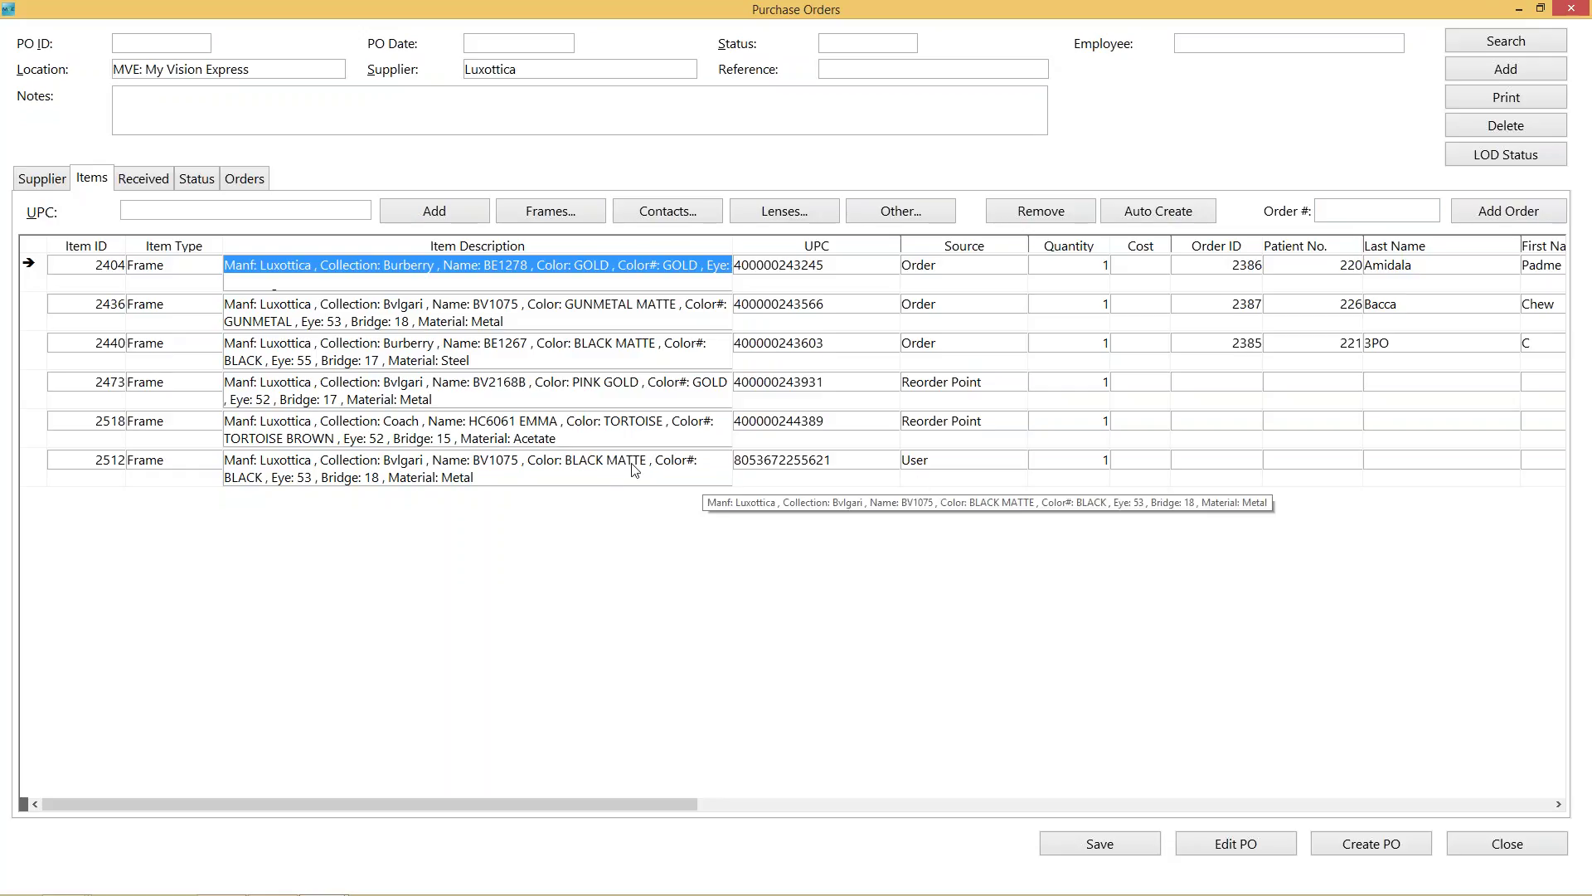
Remove the Bvlgari BV1075 Black Matte frame and the Coach HC6061 EMMA frame from the purchase order's items.
click(607, 473)
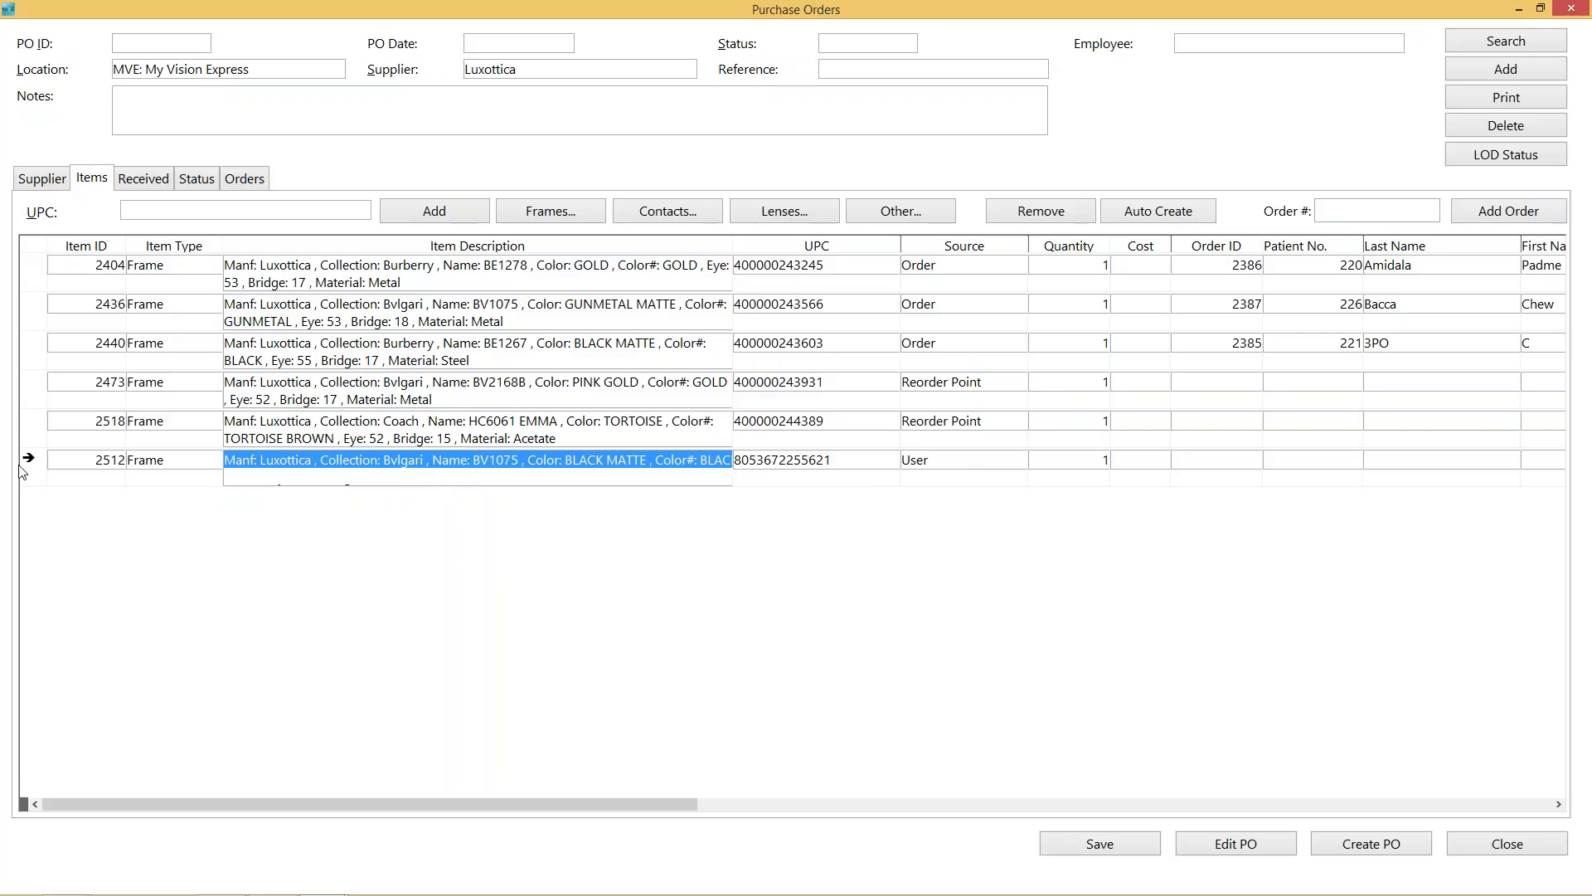
click(1061, 210)
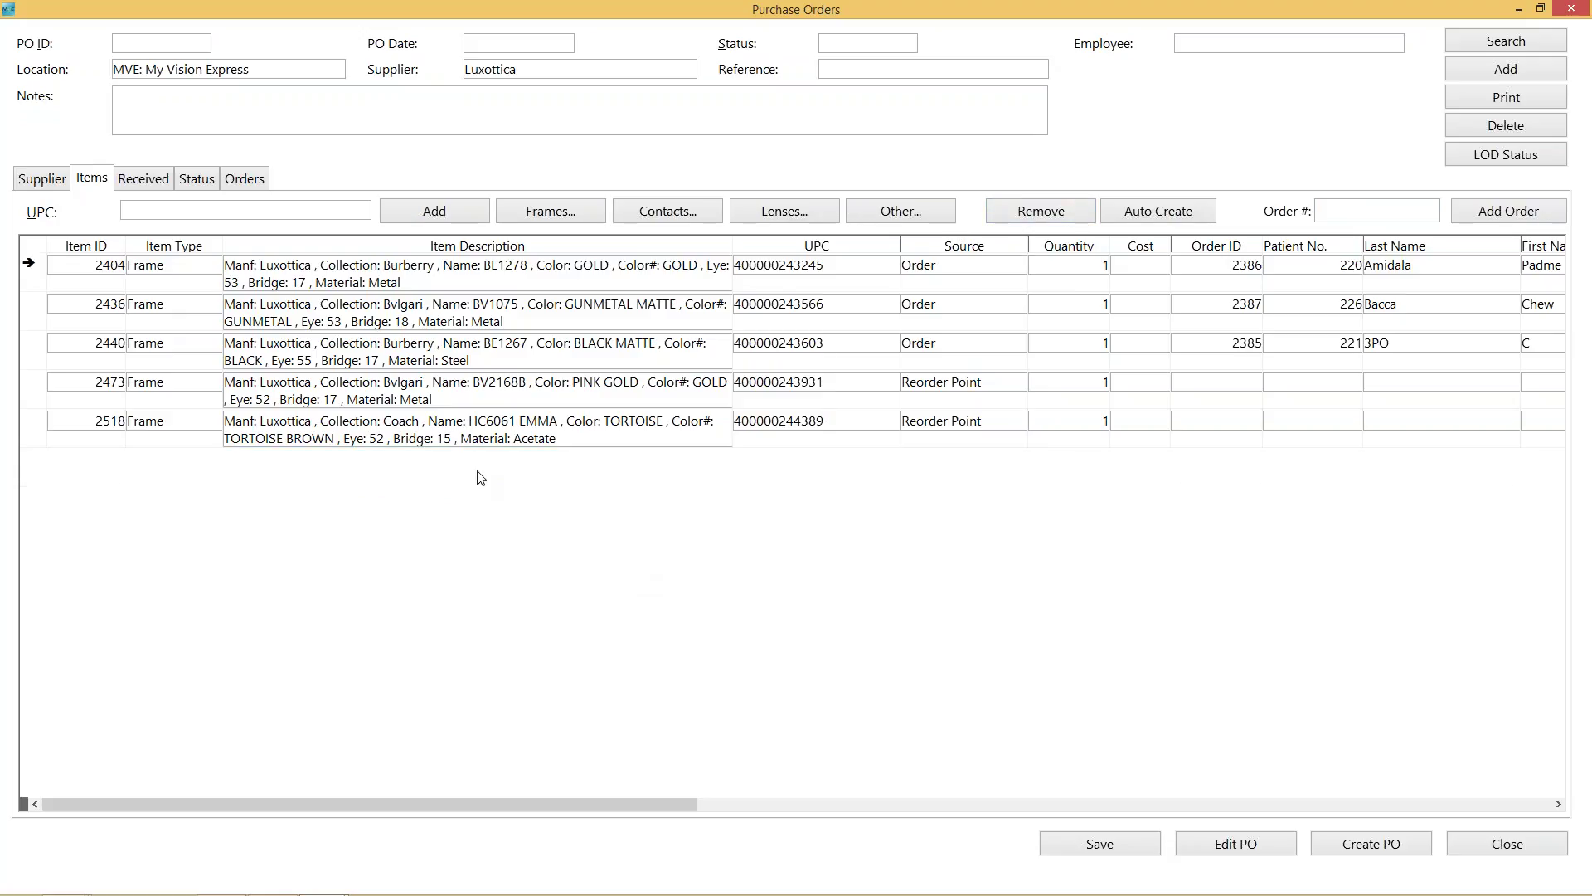
click(423, 440)
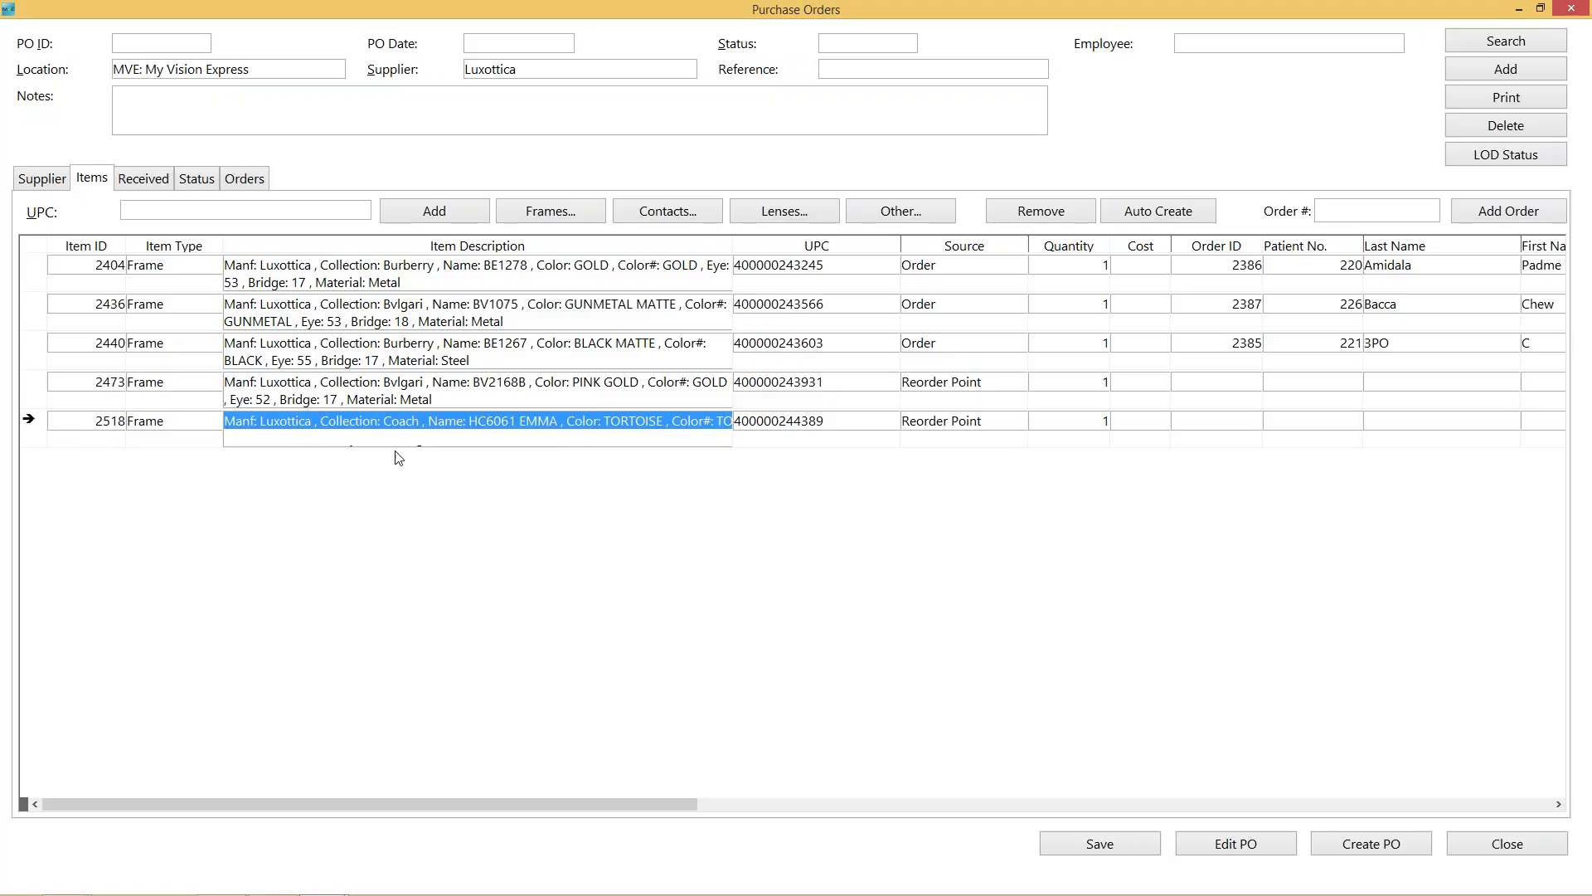
click(1068, 220)
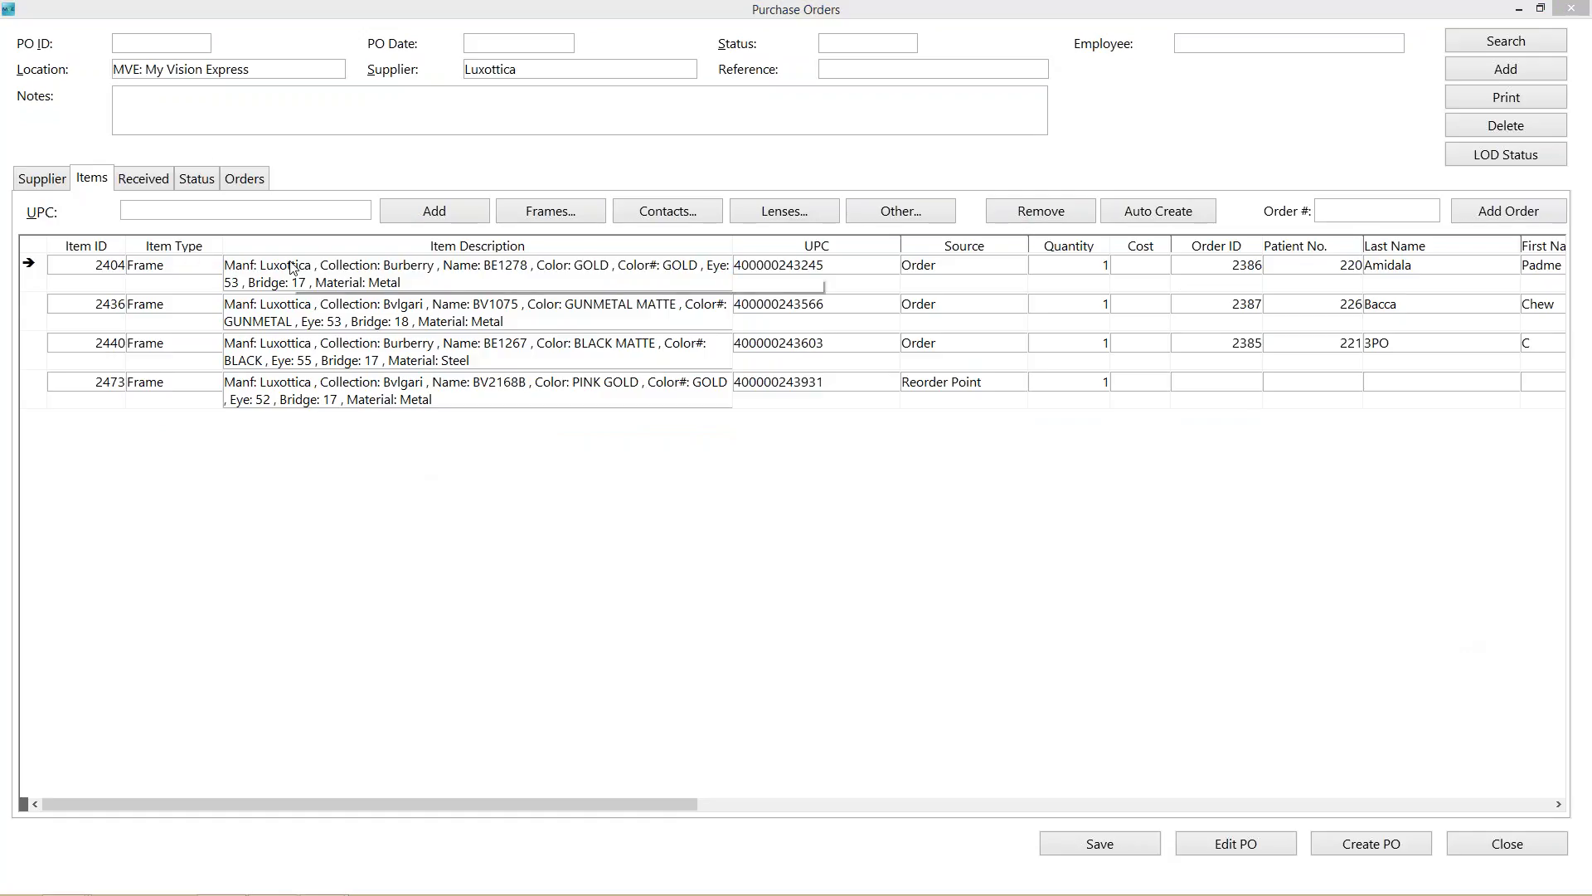
Create the purchase order, look over its header and item lines in the print preview, and close the preview.
click(1369, 844)
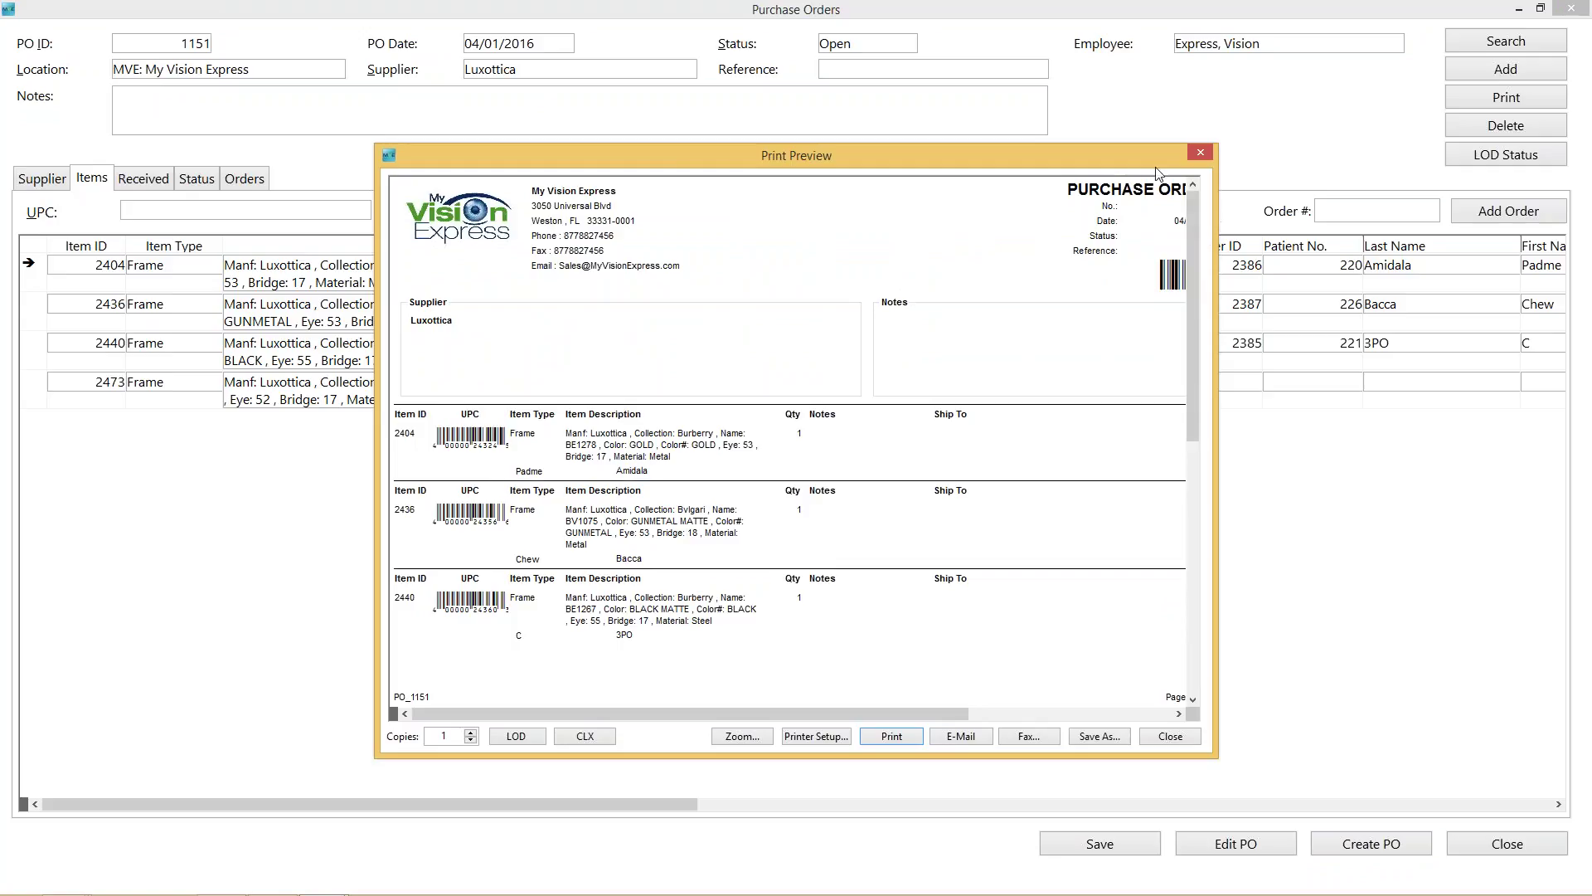
drag(1113, 153, 1047, 26)
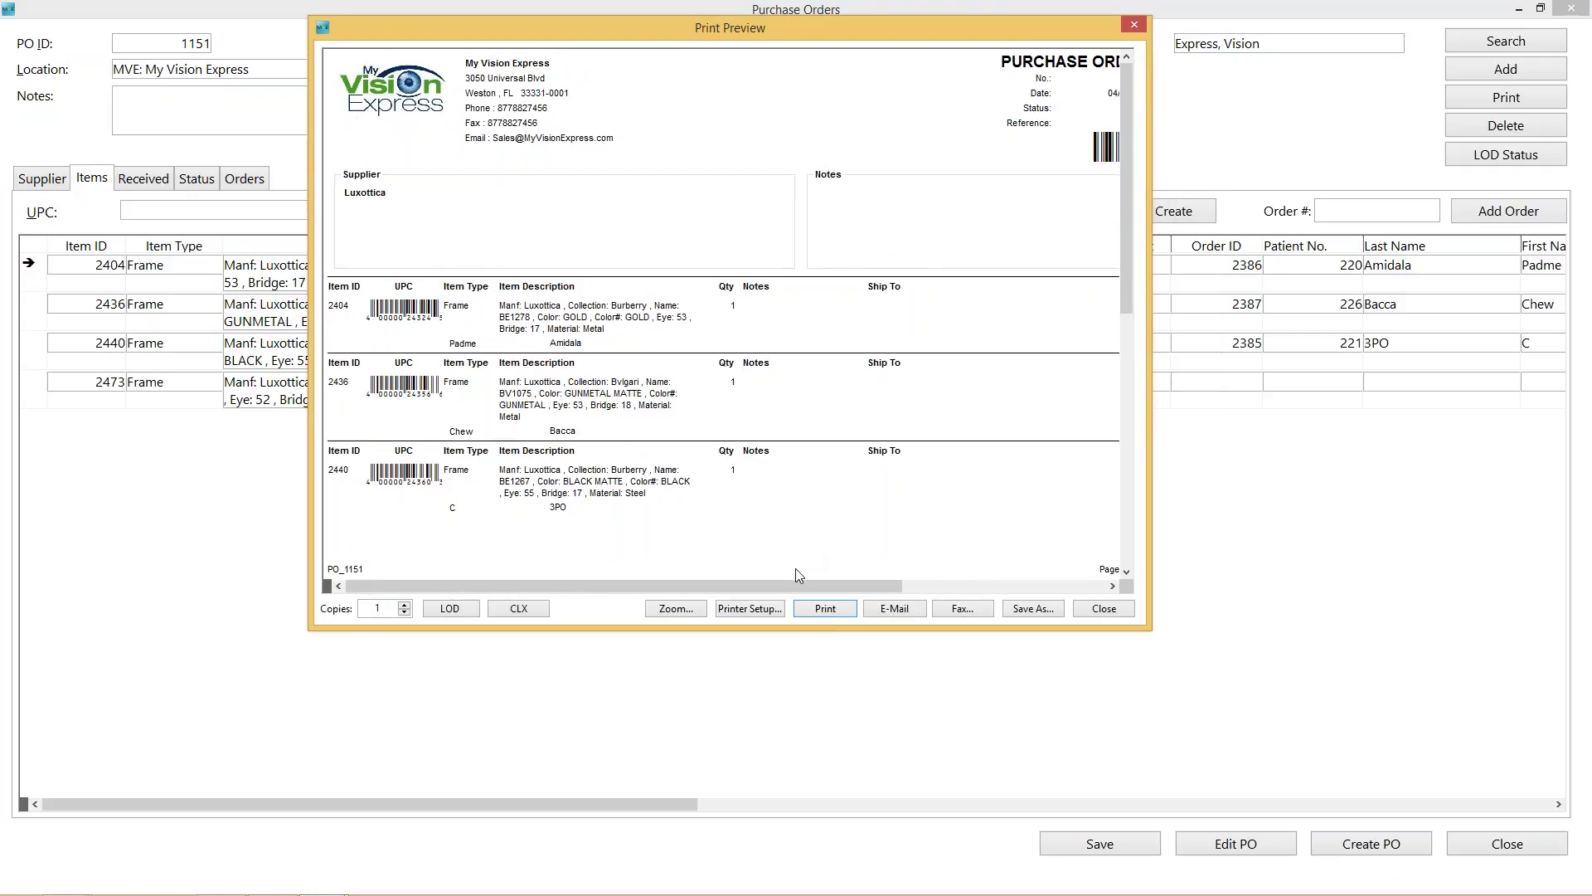
drag(795, 582, 985, 574)
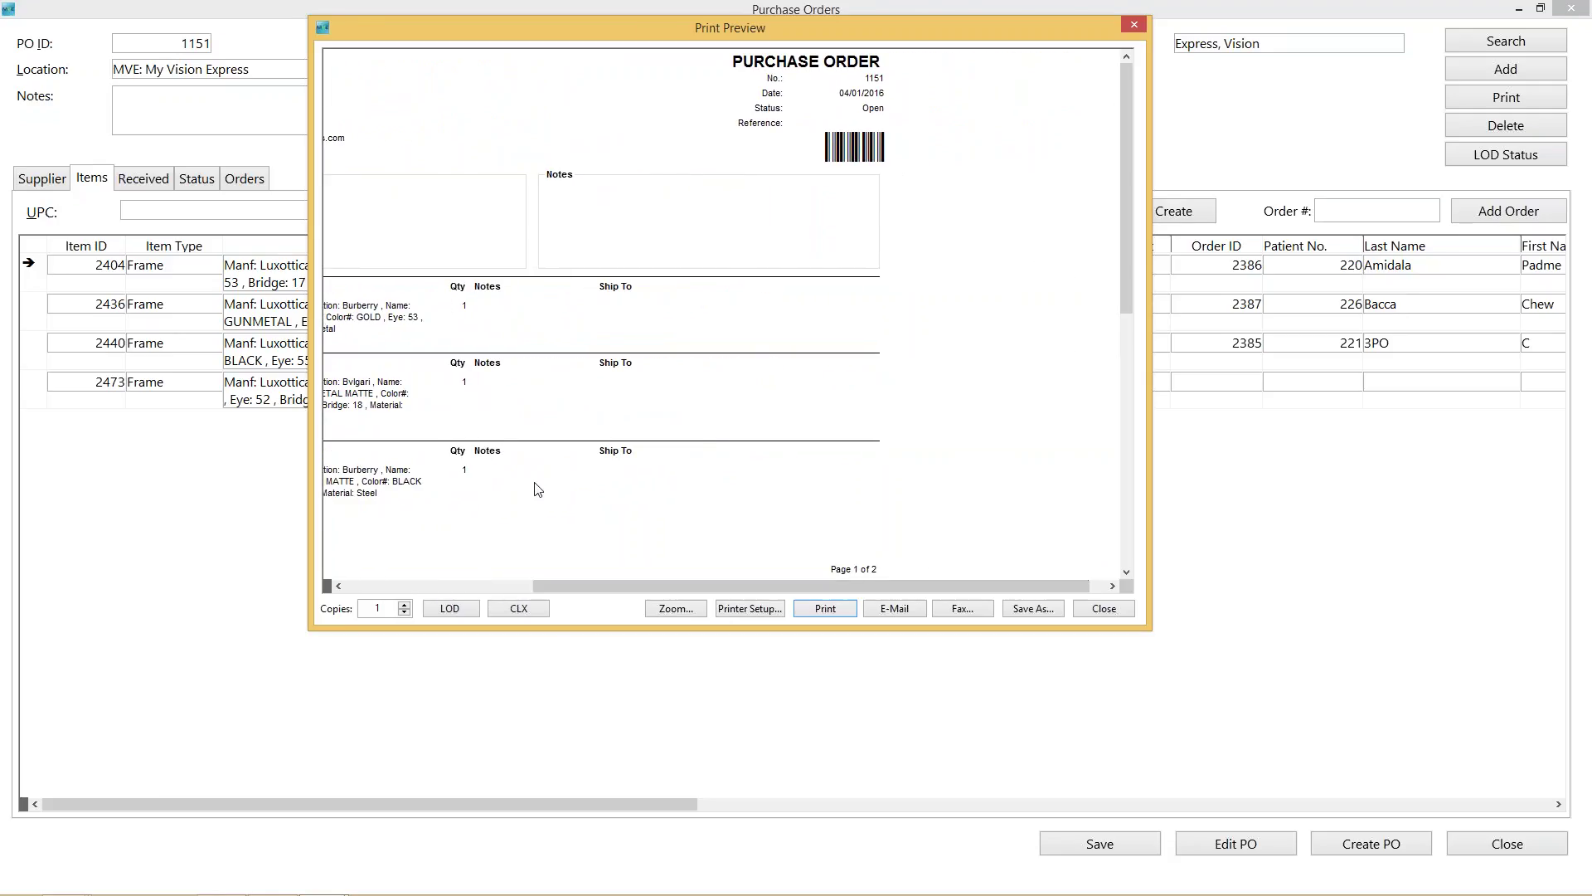
mouse_move(1123, 197)
mouse_down()
mouse_move(1139, 406)
mouse_move(1141, 216)
mouse_up()
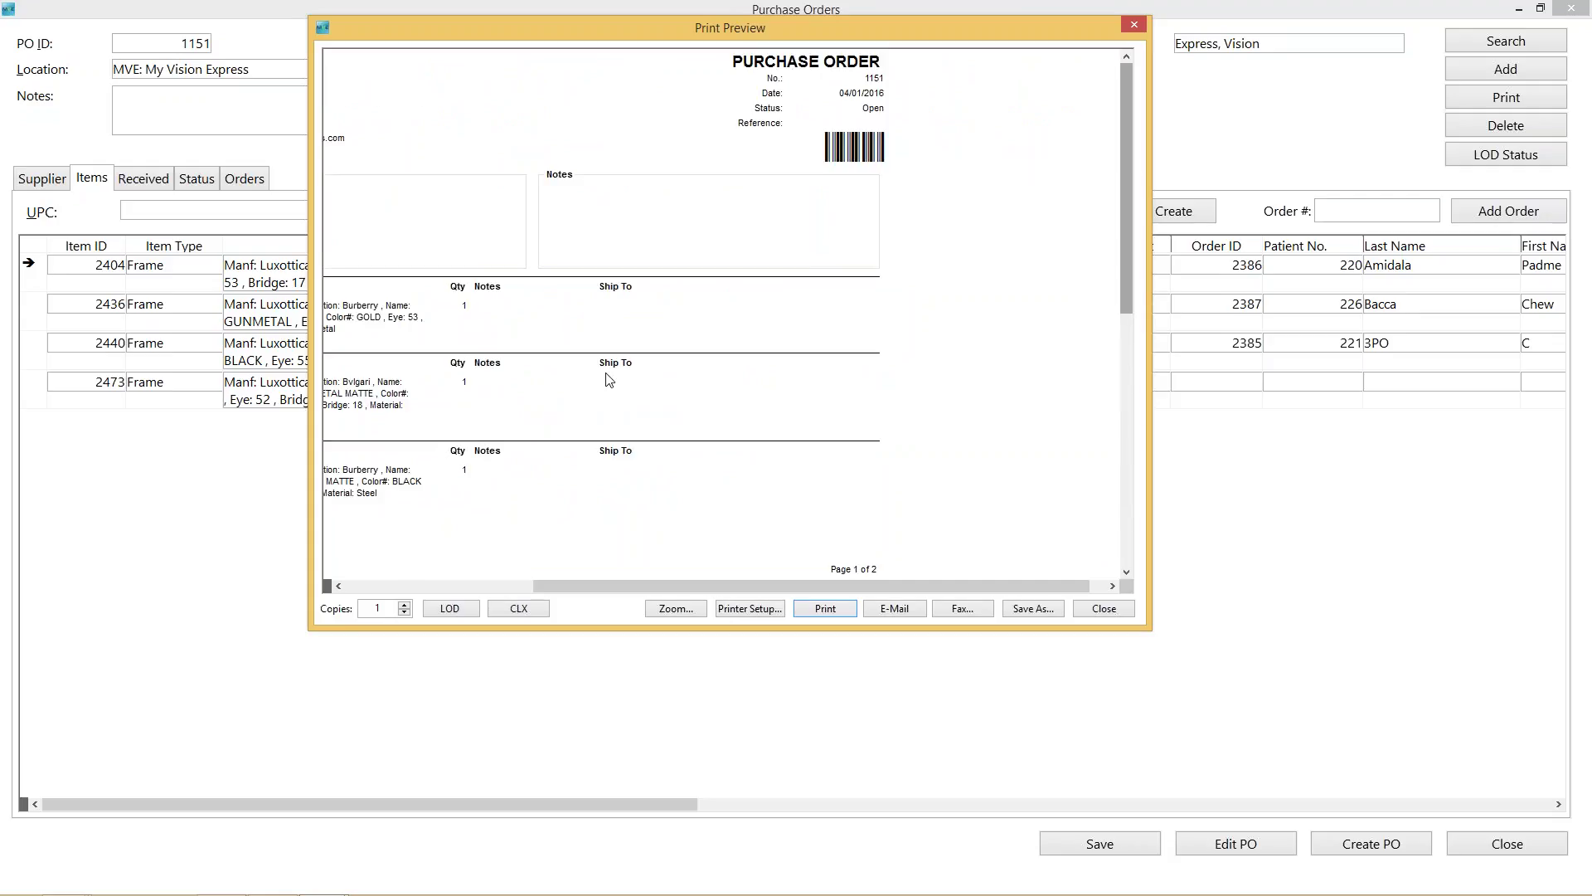
drag(1122, 318, 454, 485)
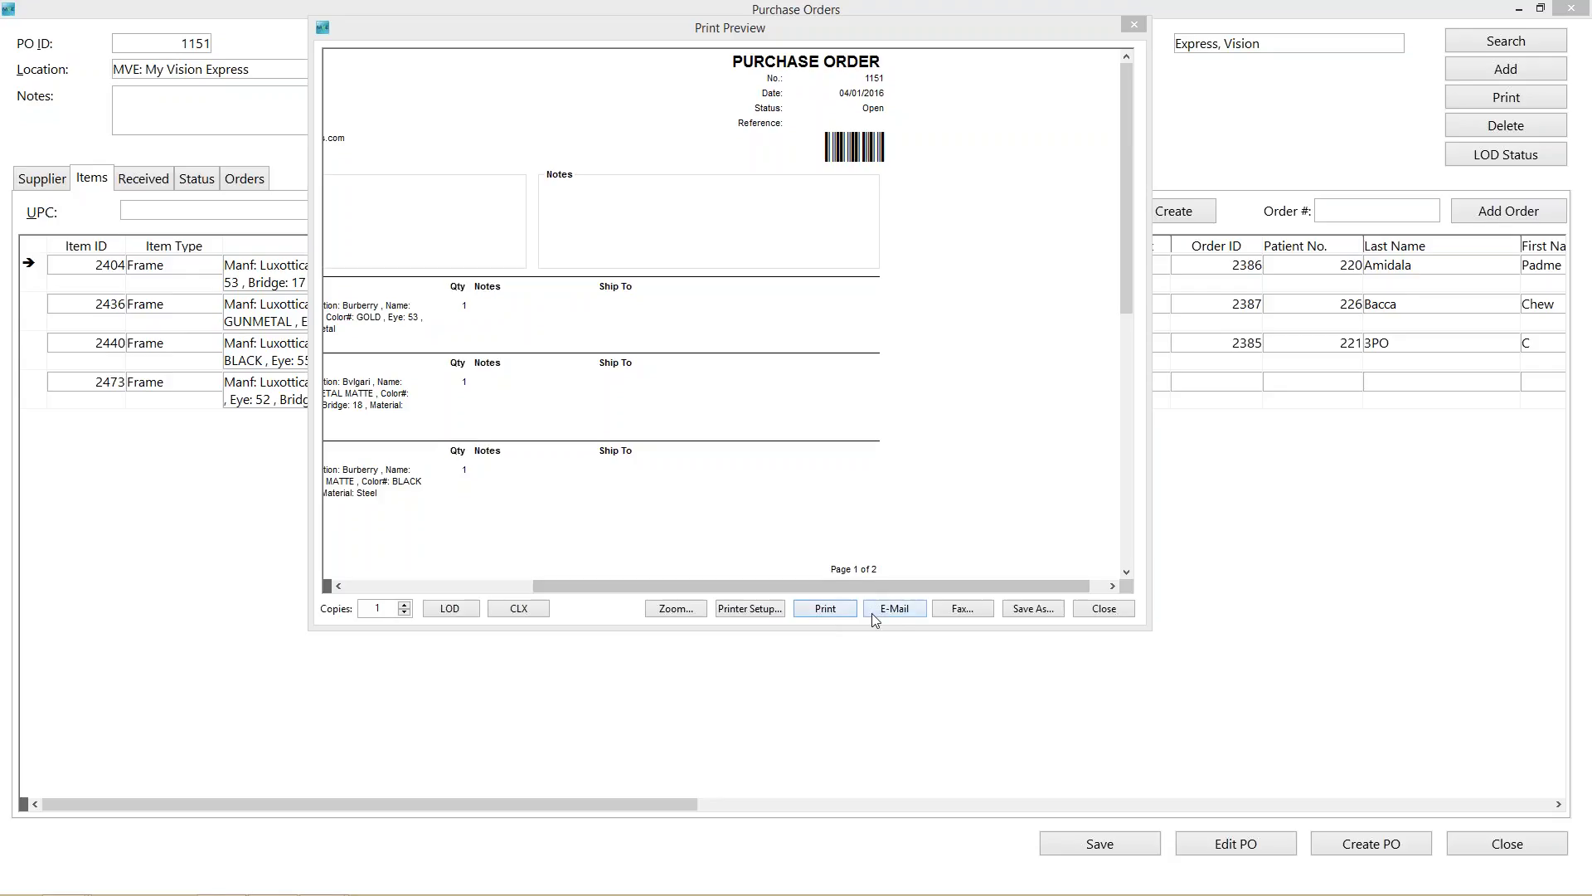
click(1135, 25)
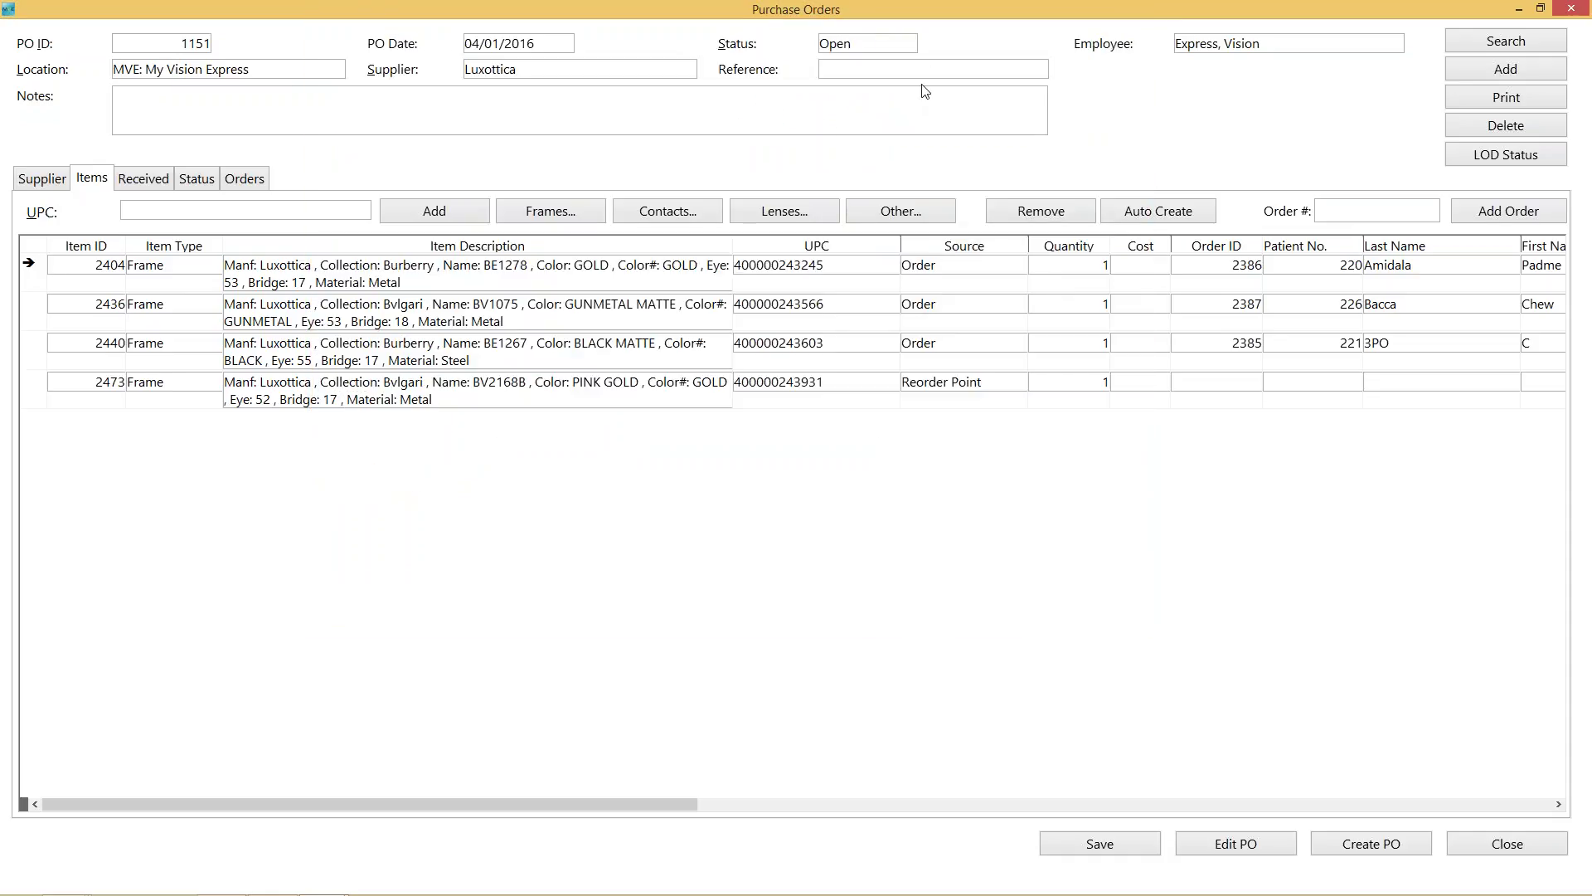
Enter the order's reference number and a note naming the person it was ordered with, and close the purchase order, saving the changes.
click(831, 75)
text(123456789)
click(885, 107)
text(ordered with John Smith)
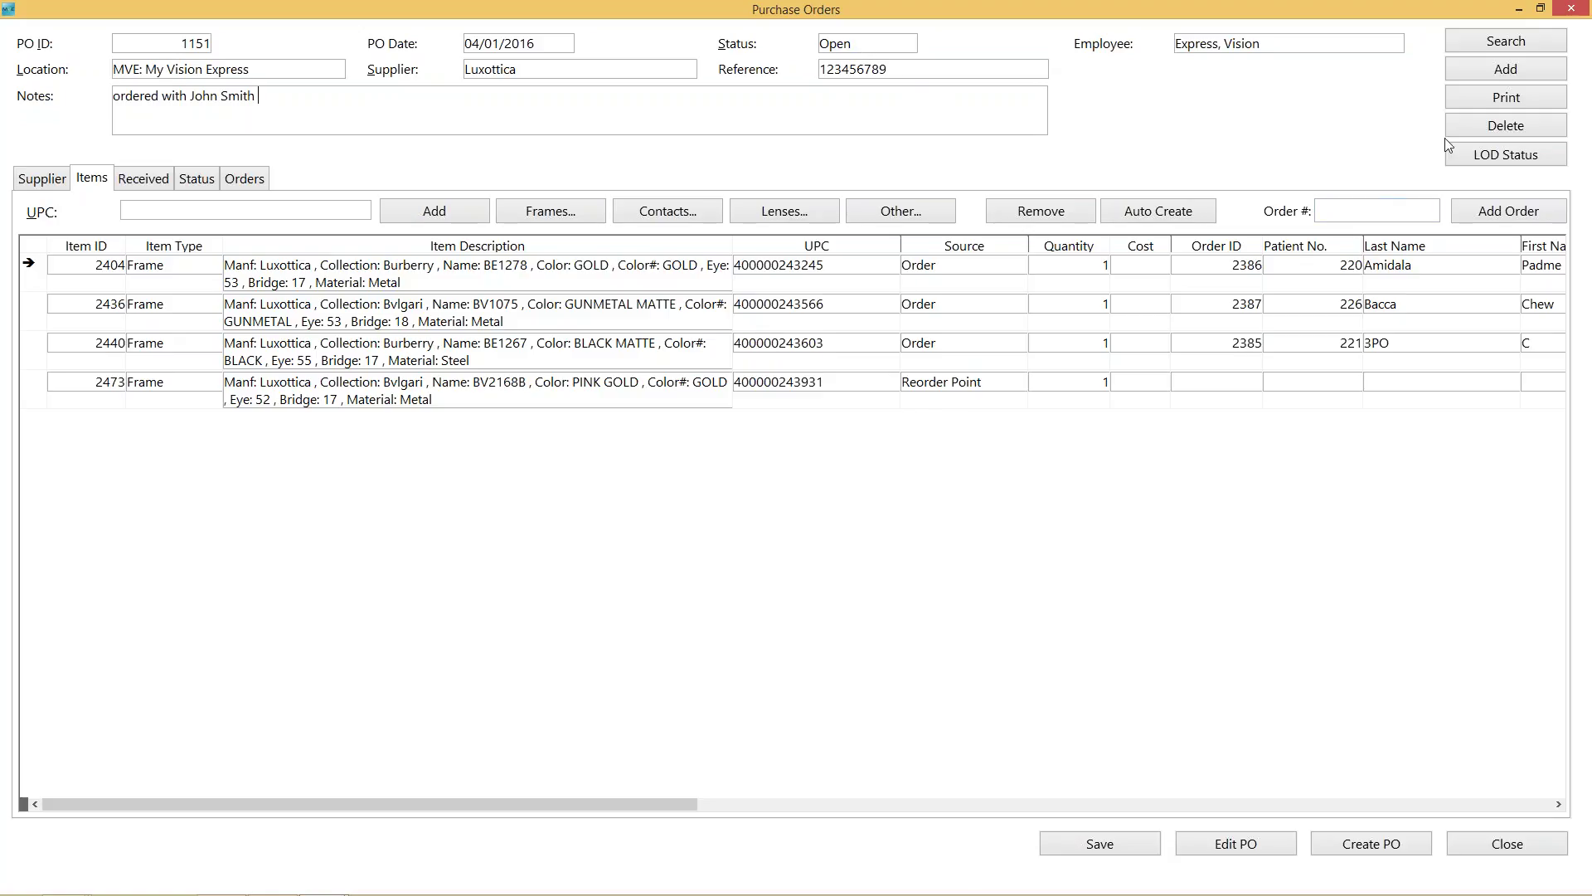
click(1569, 8)
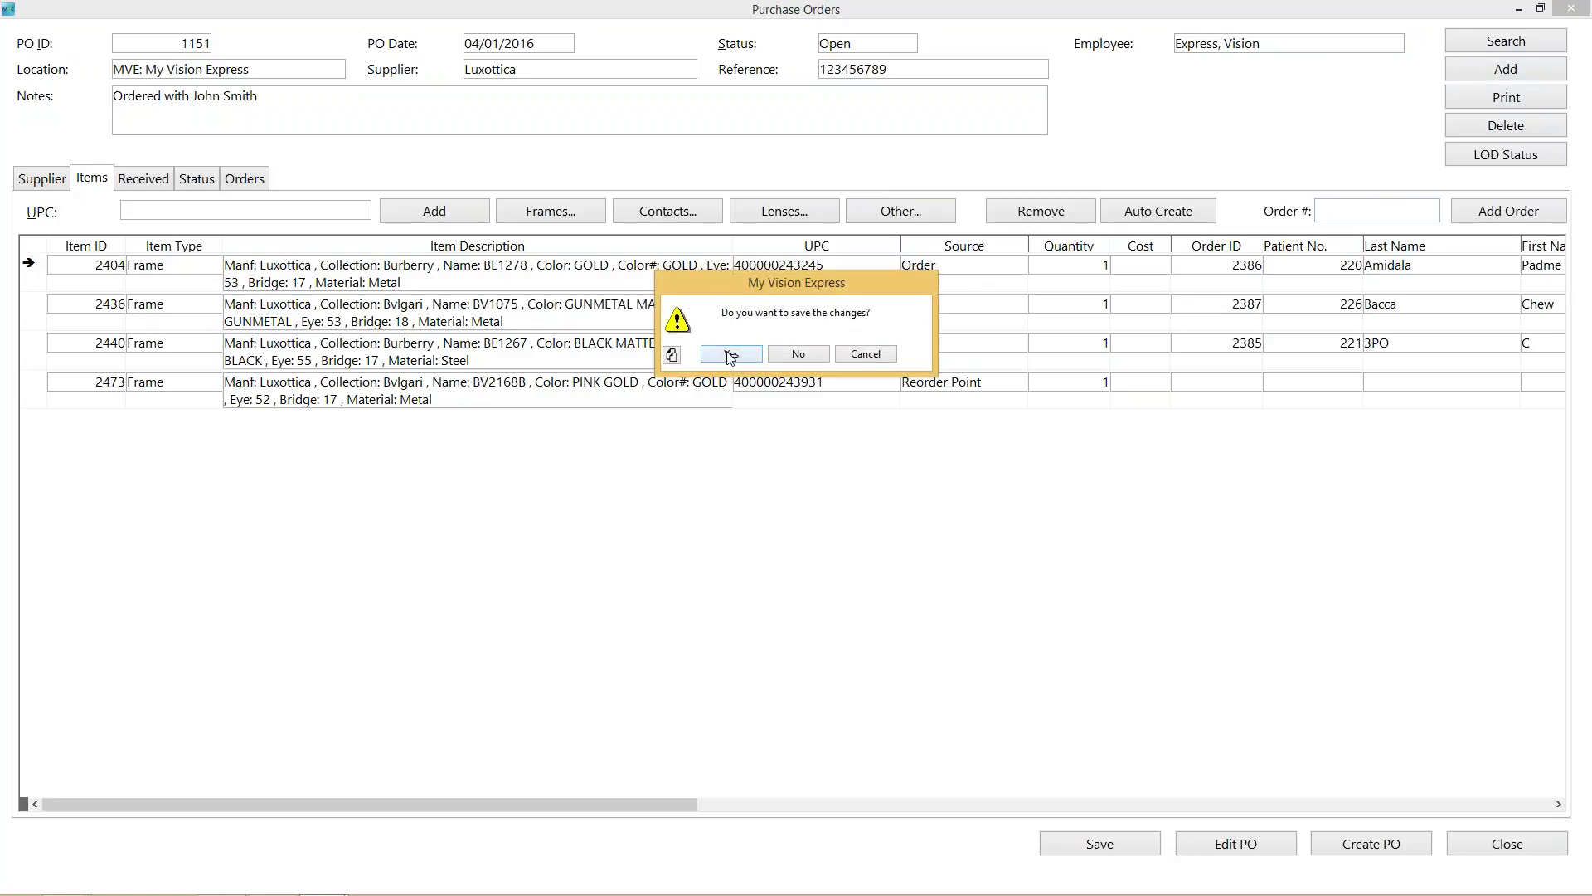
click(731, 354)
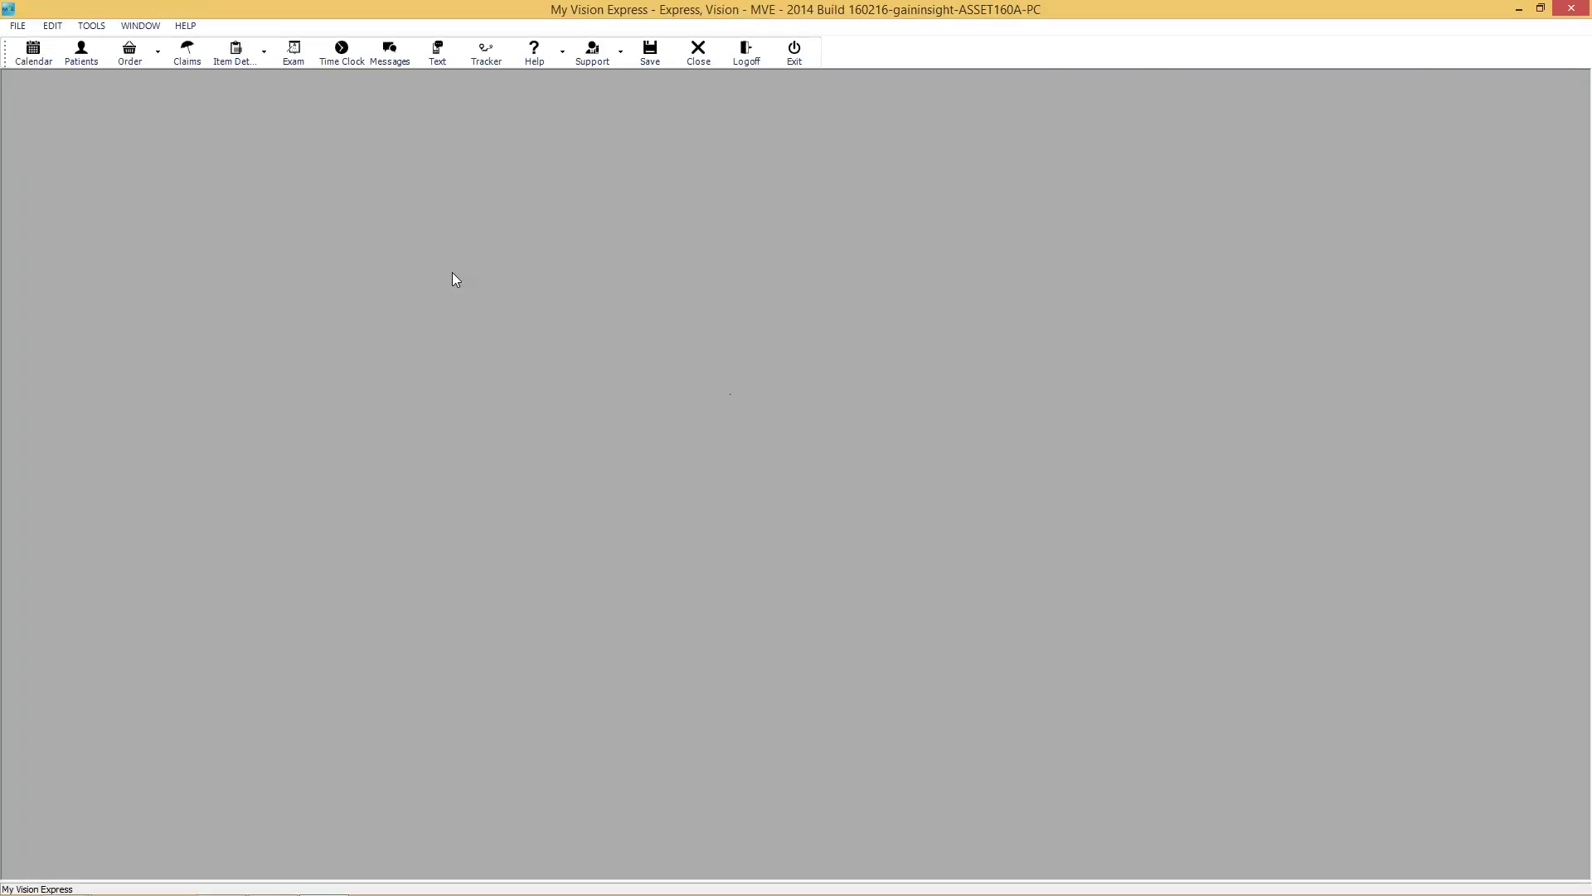
Reopen Purchase Orders, search the pending orders and open the Luxottica purchase order dated 04/01/2016.
click(17, 26)
mouse_move(87, 116)
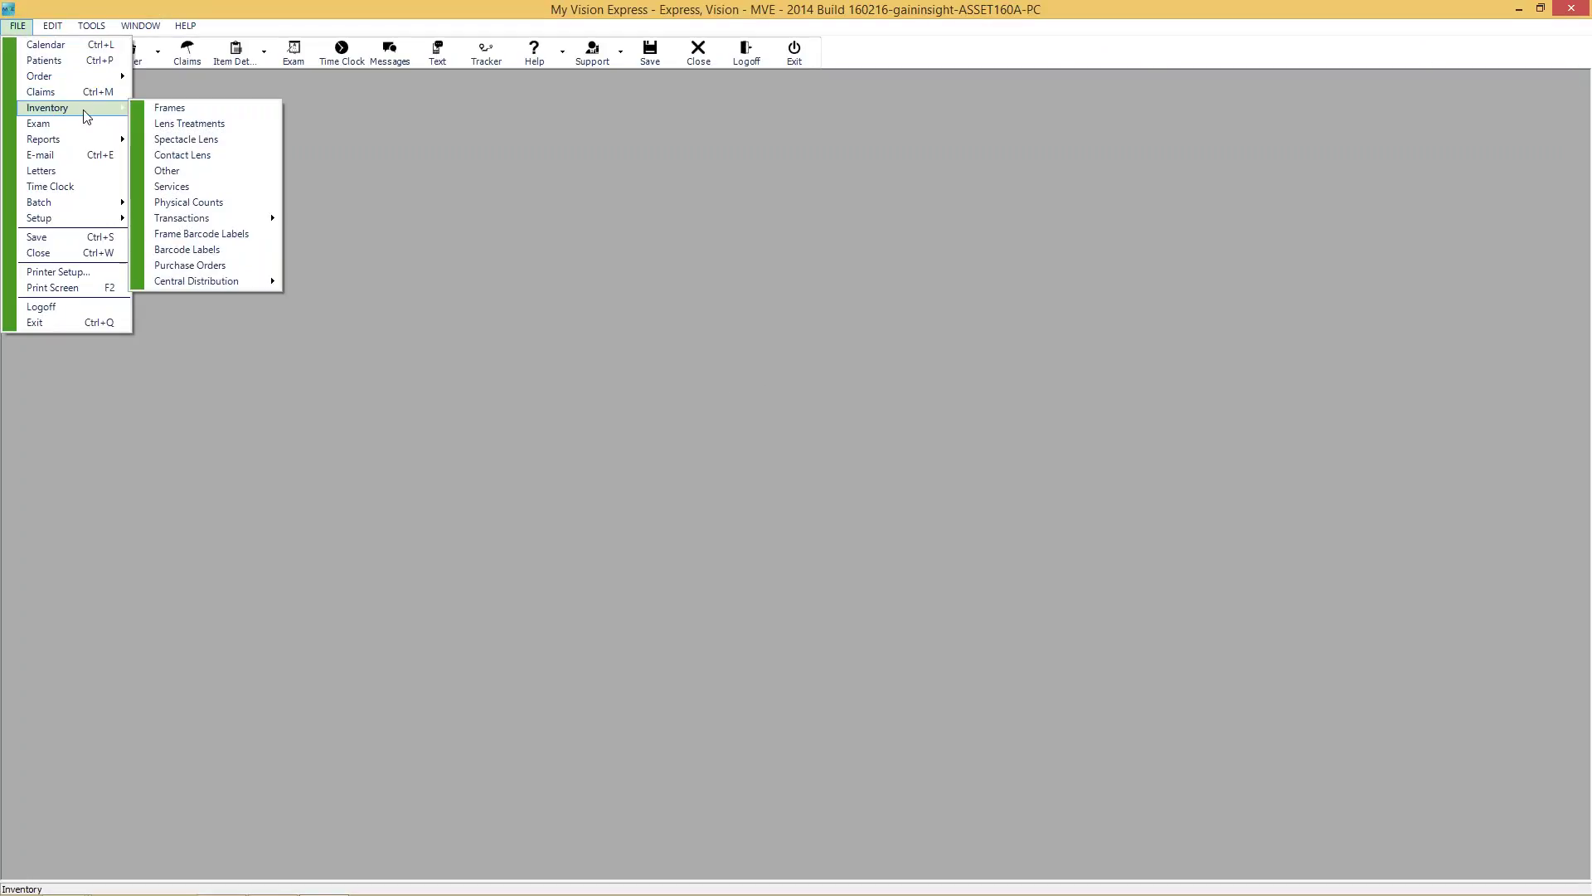
click(190, 265)
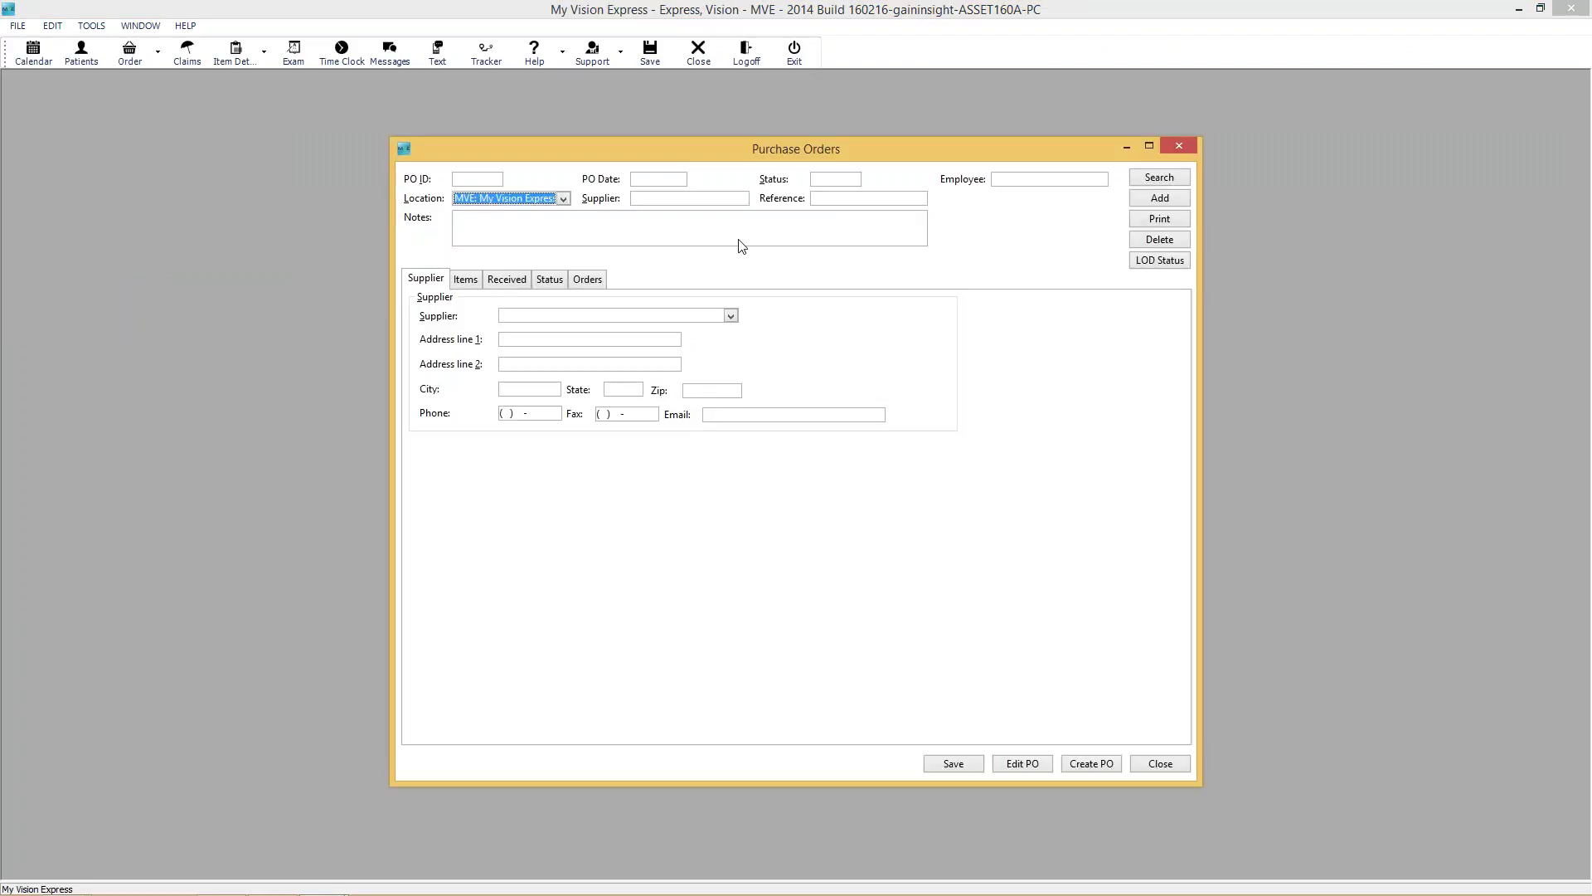
click(1148, 148)
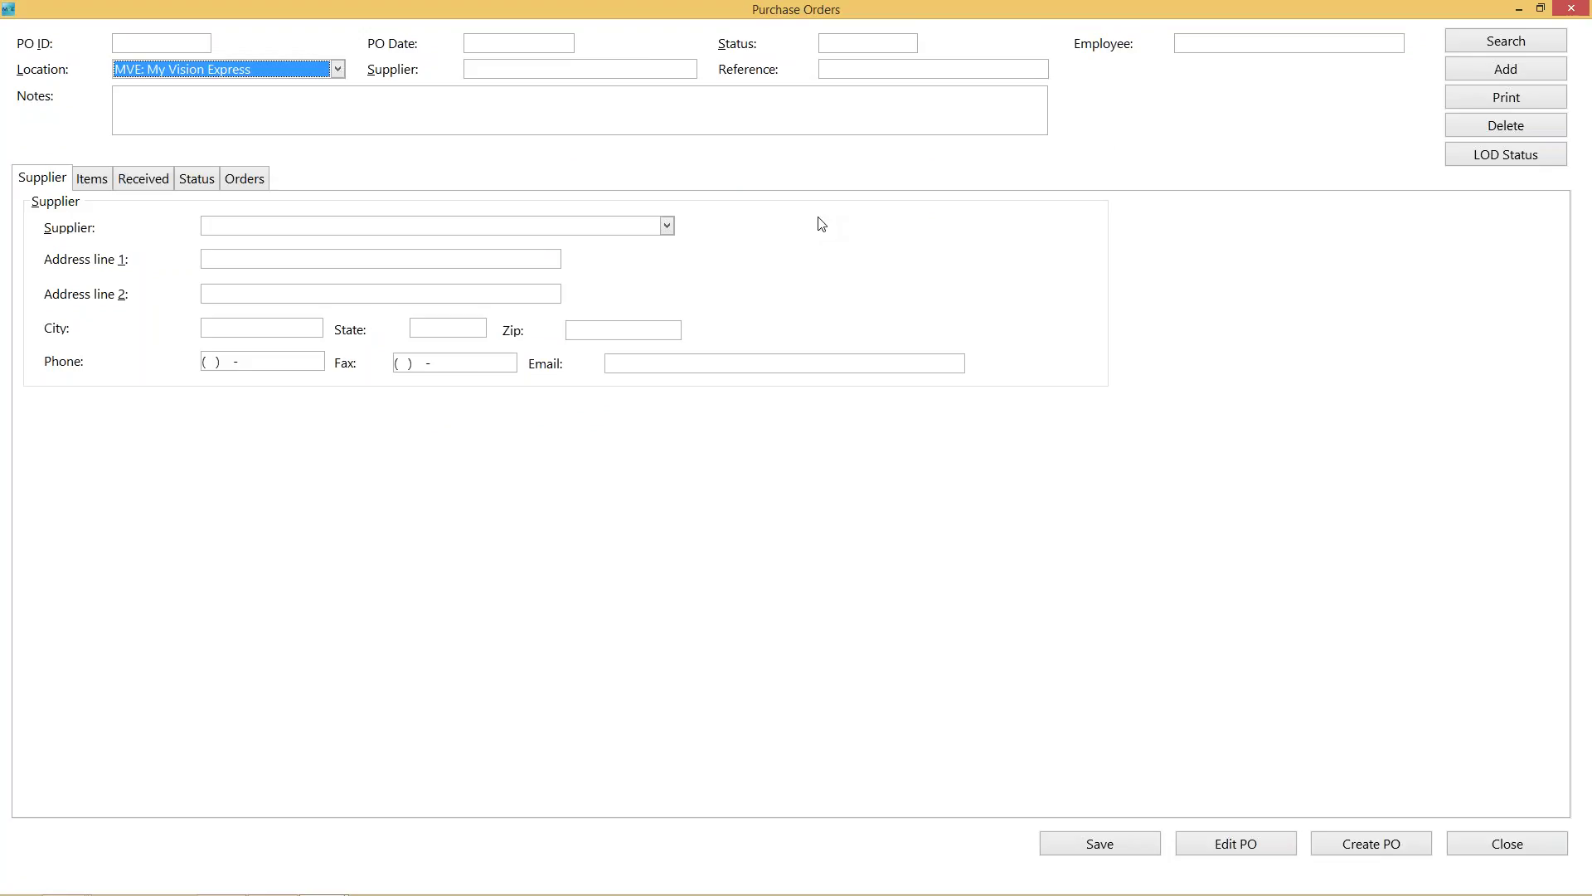
click(1511, 43)
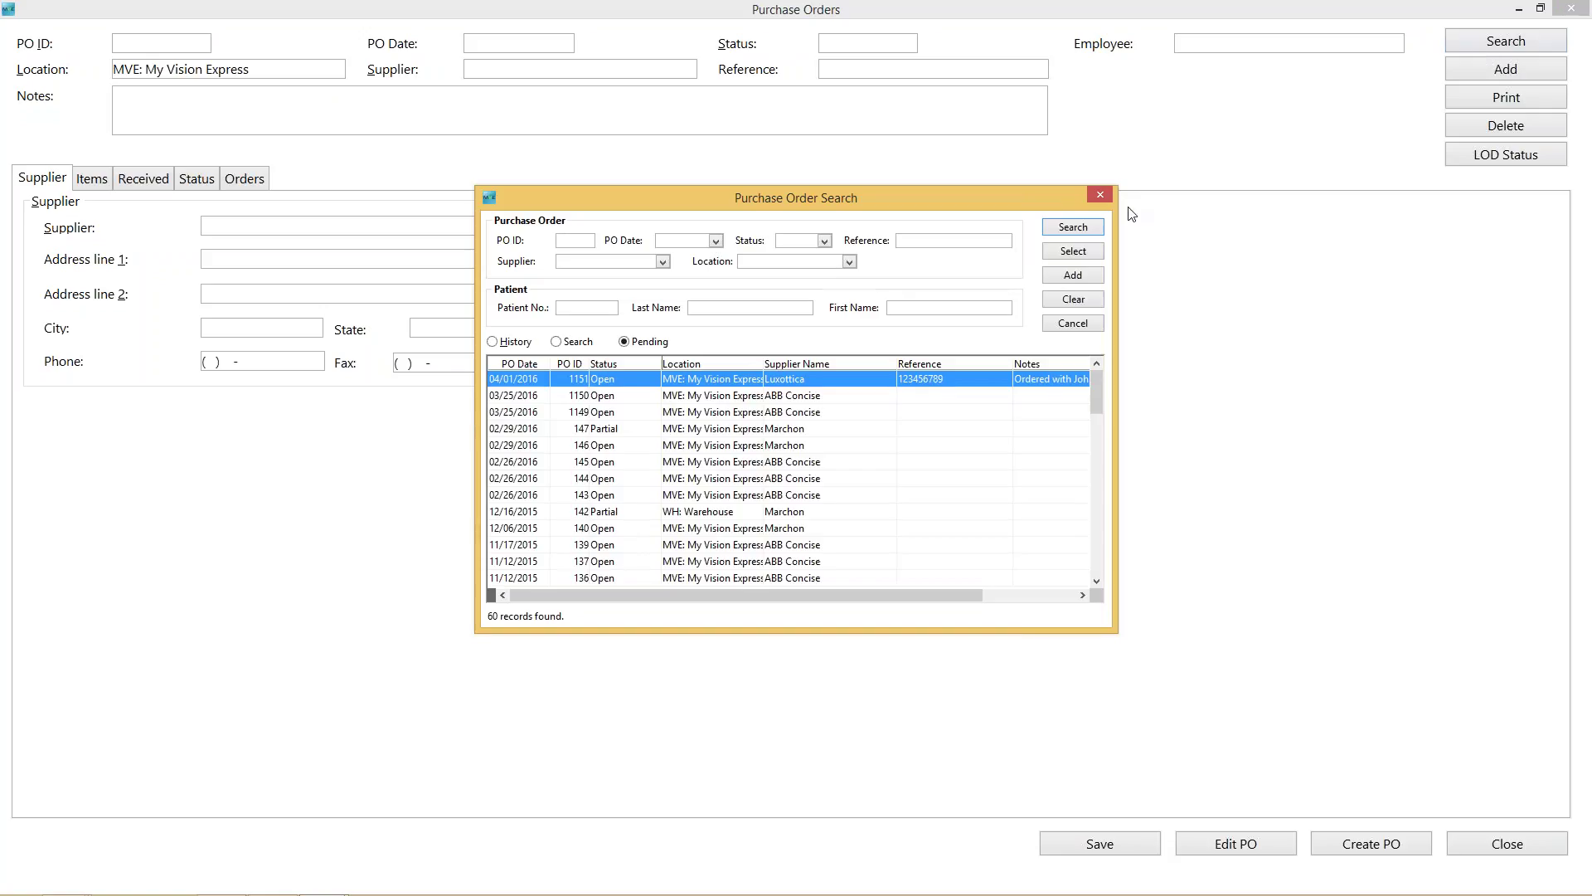
drag(1018, 197, 988, 156)
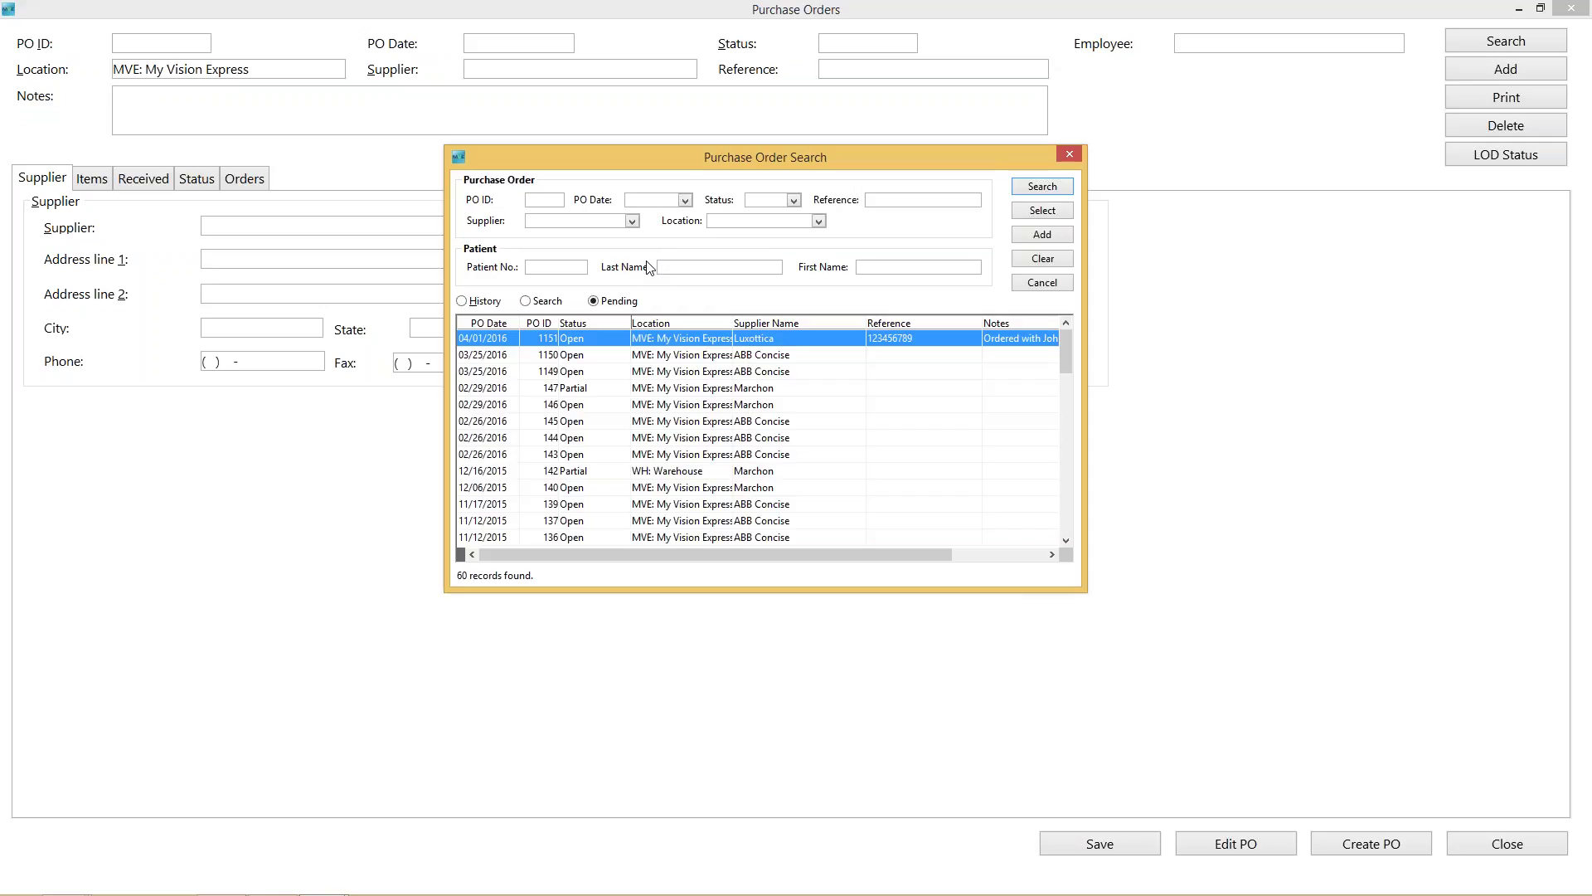
double_click(703, 346)
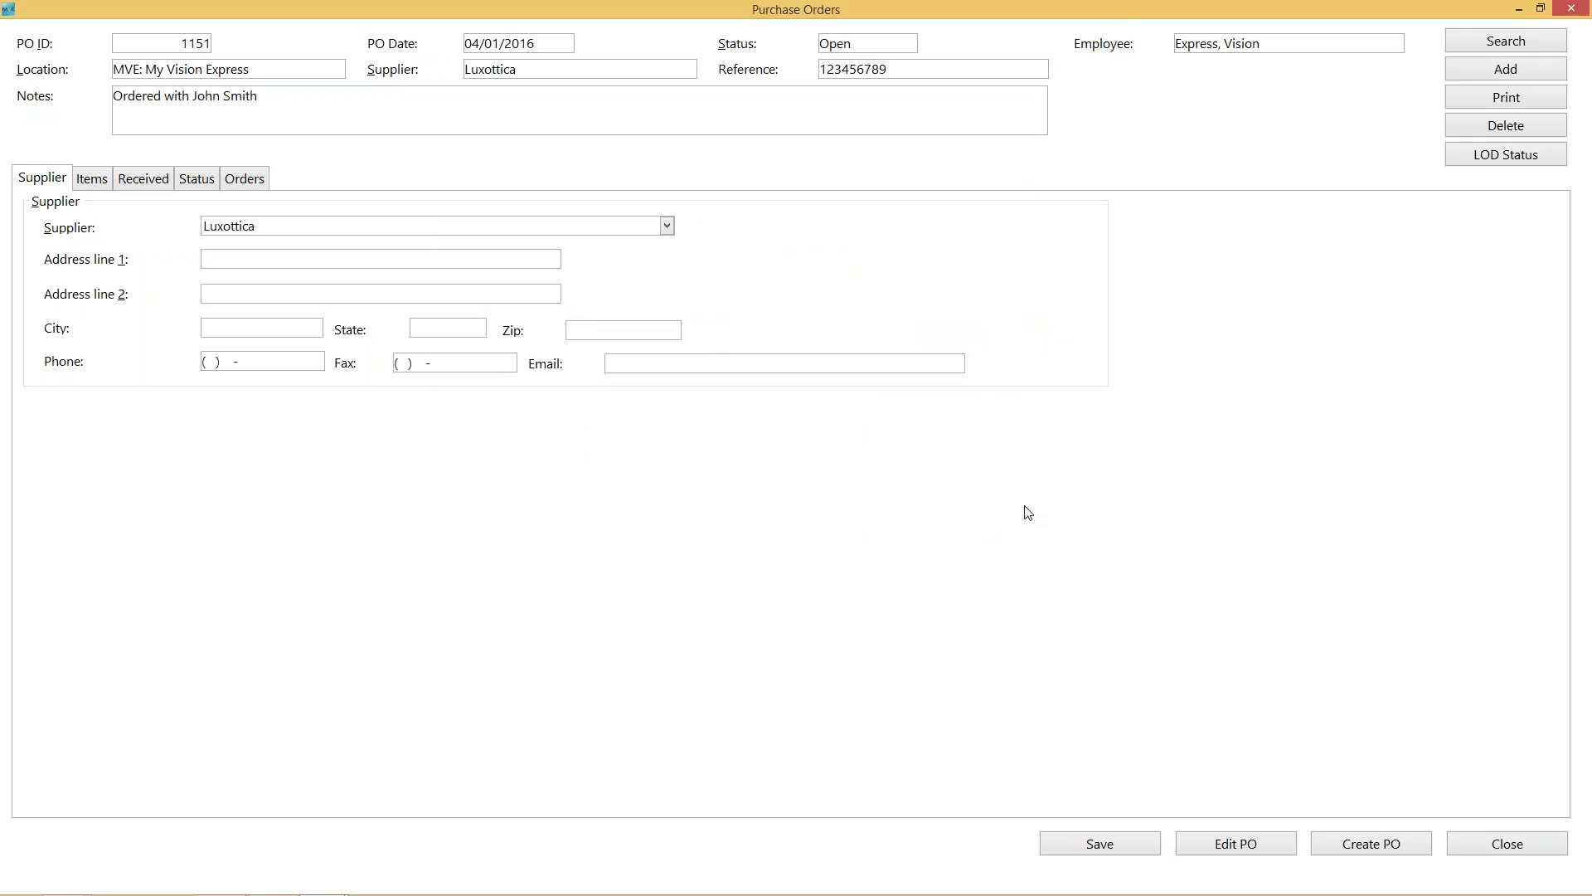
Review the Luxottica purchase order's supplier details and its item lines.
click(97, 181)
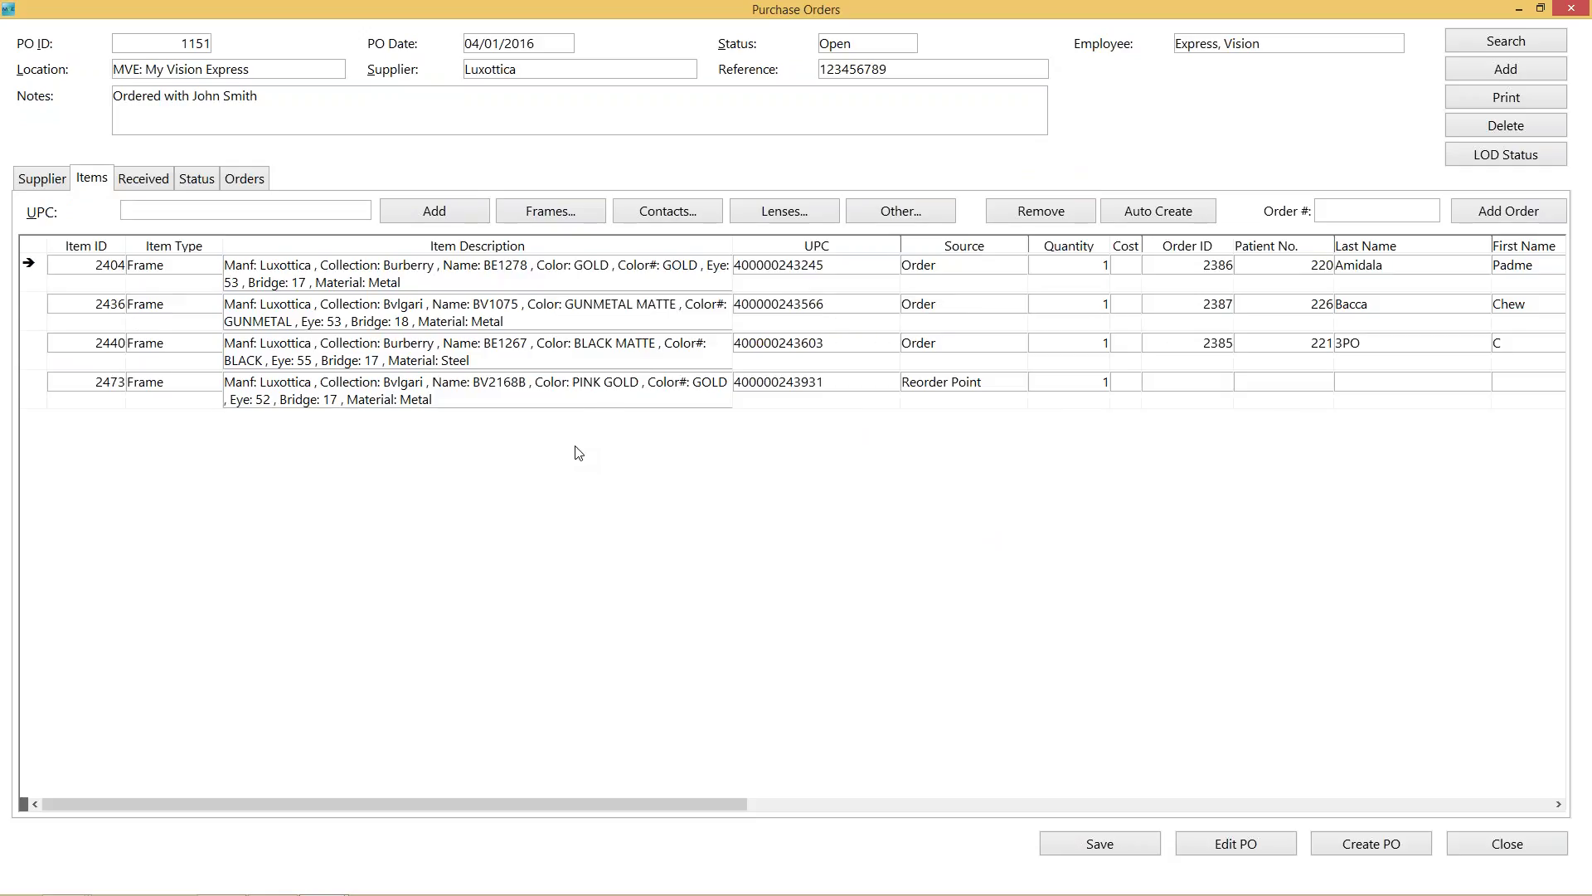
click(53, 183)
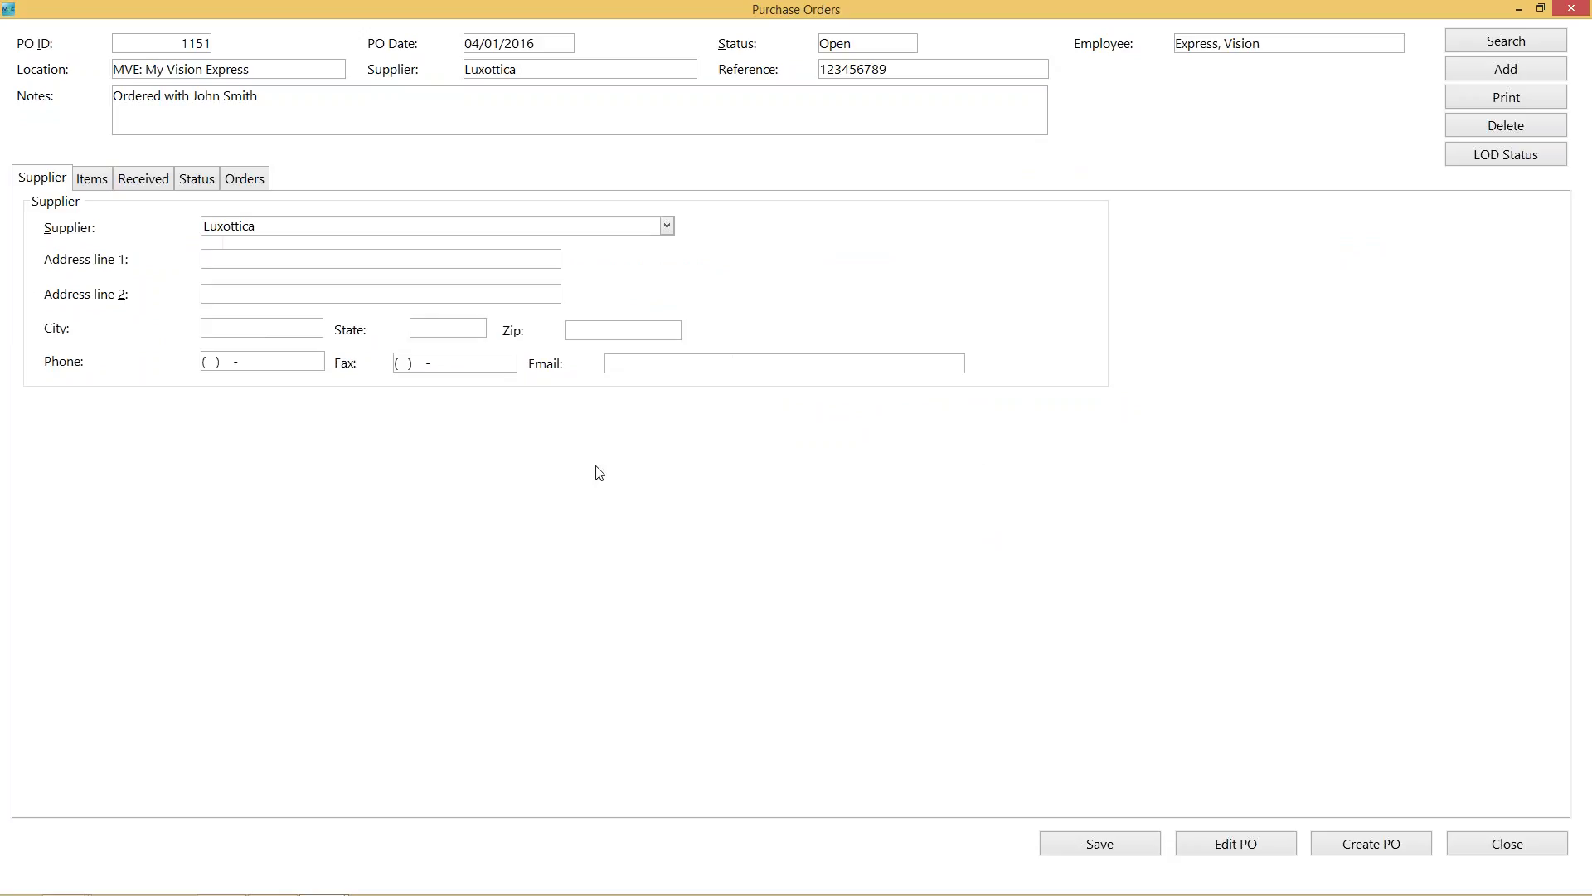
click(96, 183)
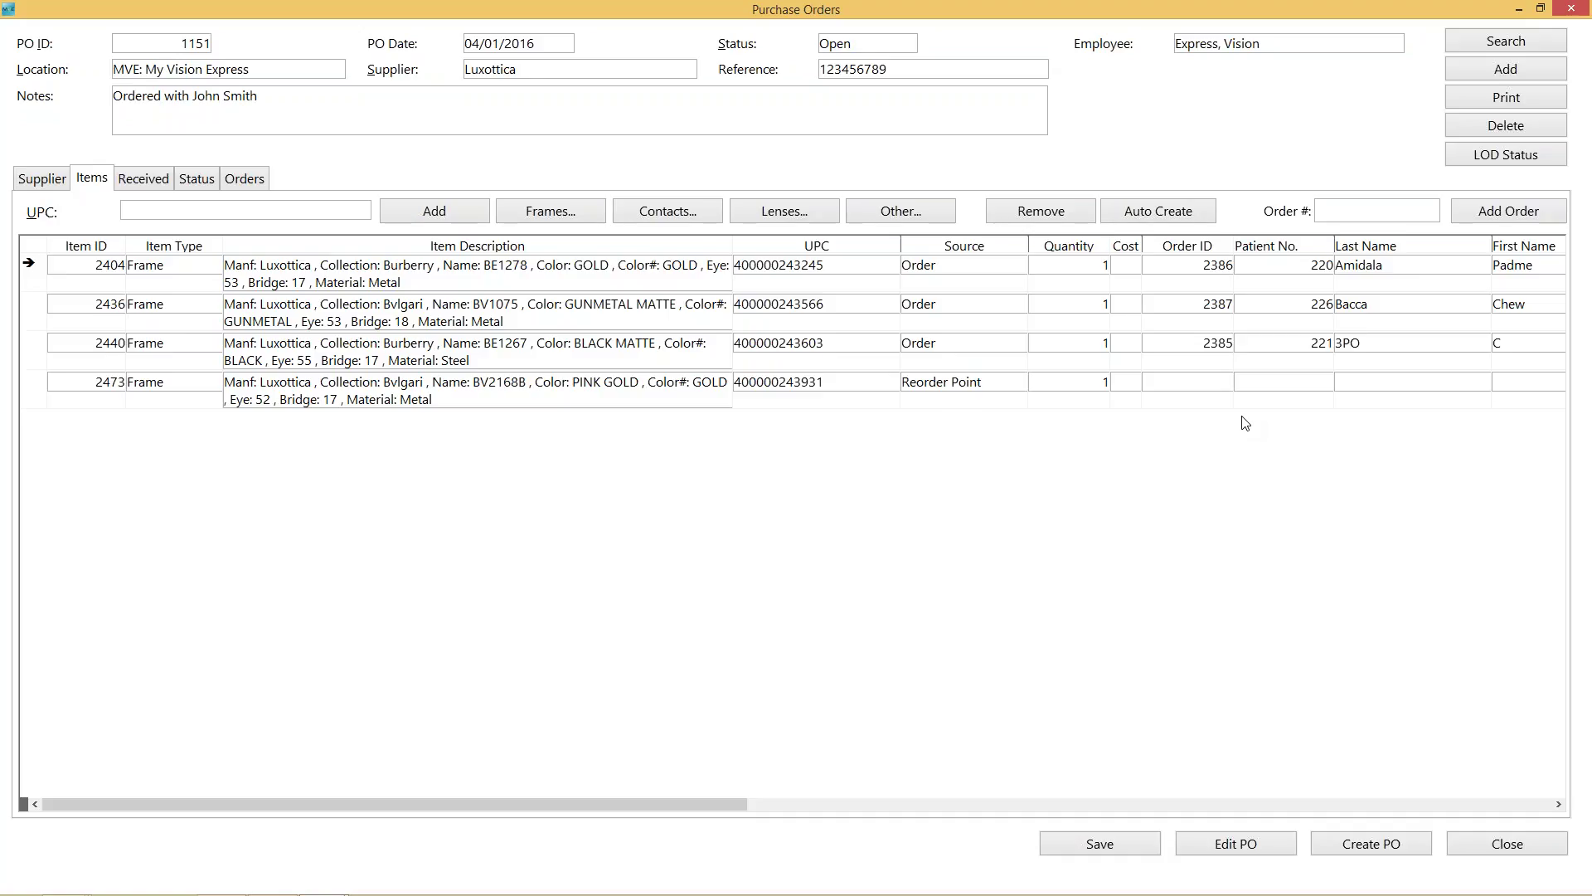
Put the purchase order into edit mode and set the Bvlgari BV2168B Pink Gold frame's quantity to 2.
click(1248, 849)
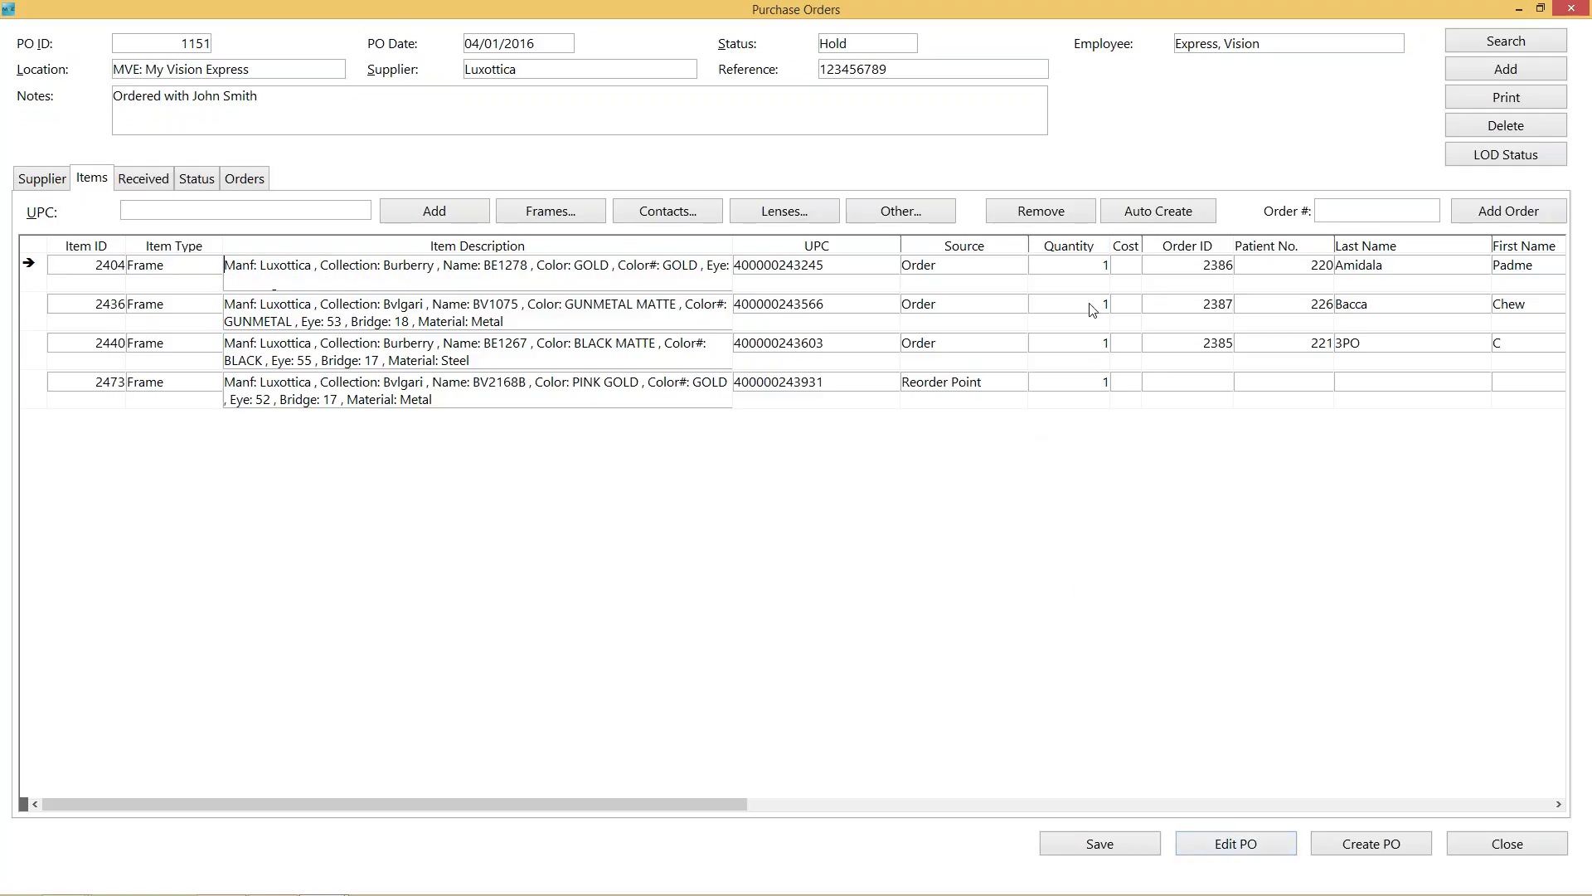
click(1109, 383)
text(2)
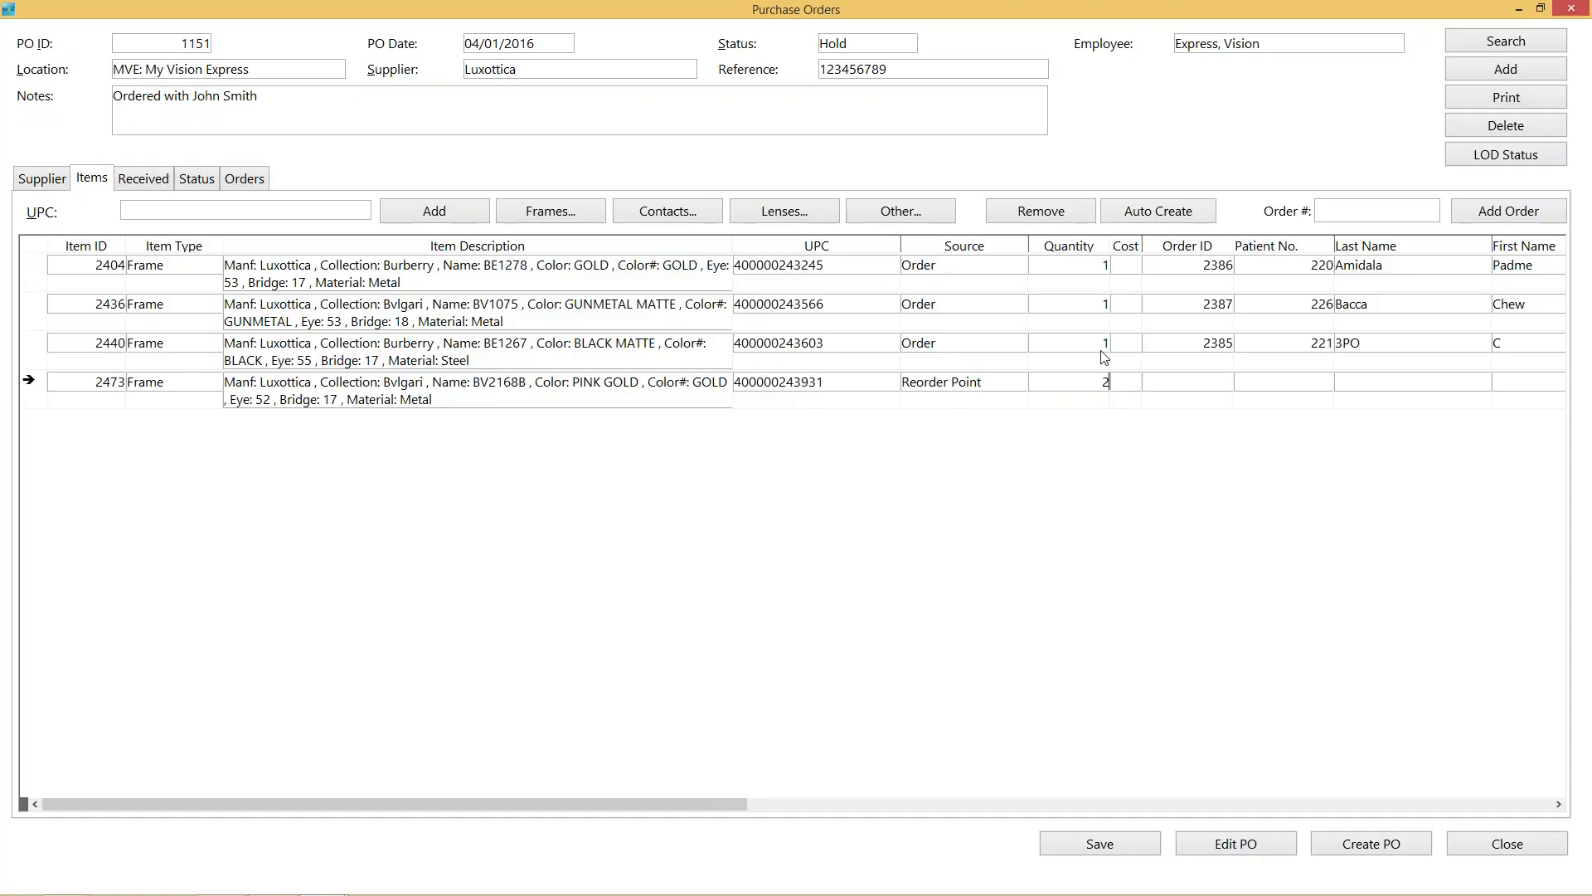
Set the Bvlgari BV2168B Pink Gold frame's quantity to 1 and close the purchase order, saving the changes.
click(1096, 386)
key(Delete)
text(1)
click(1557, 14)
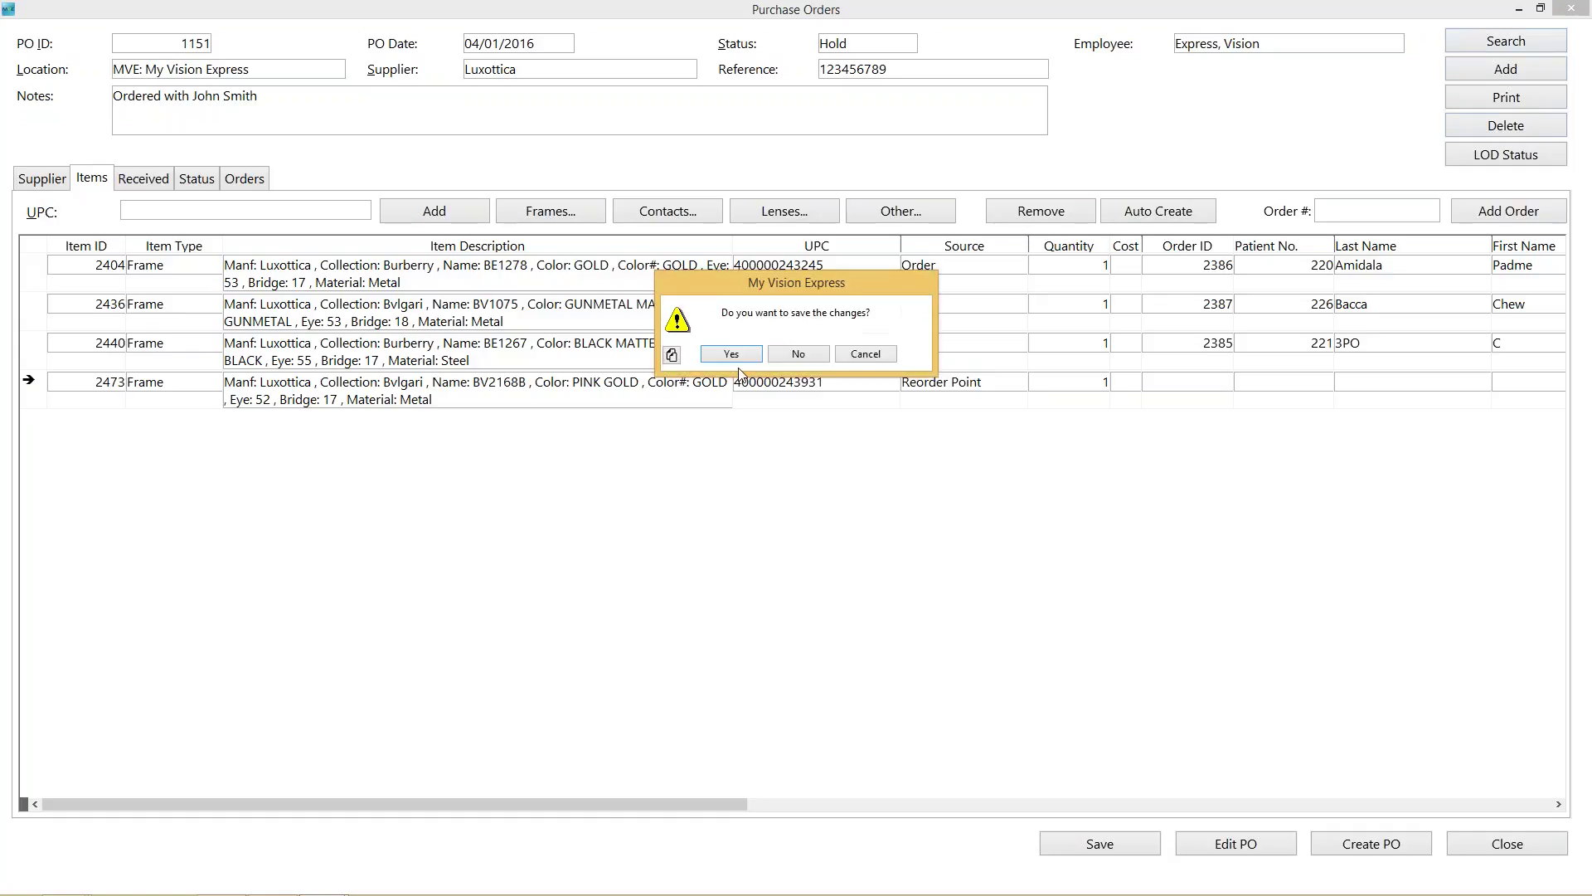
key(Return)
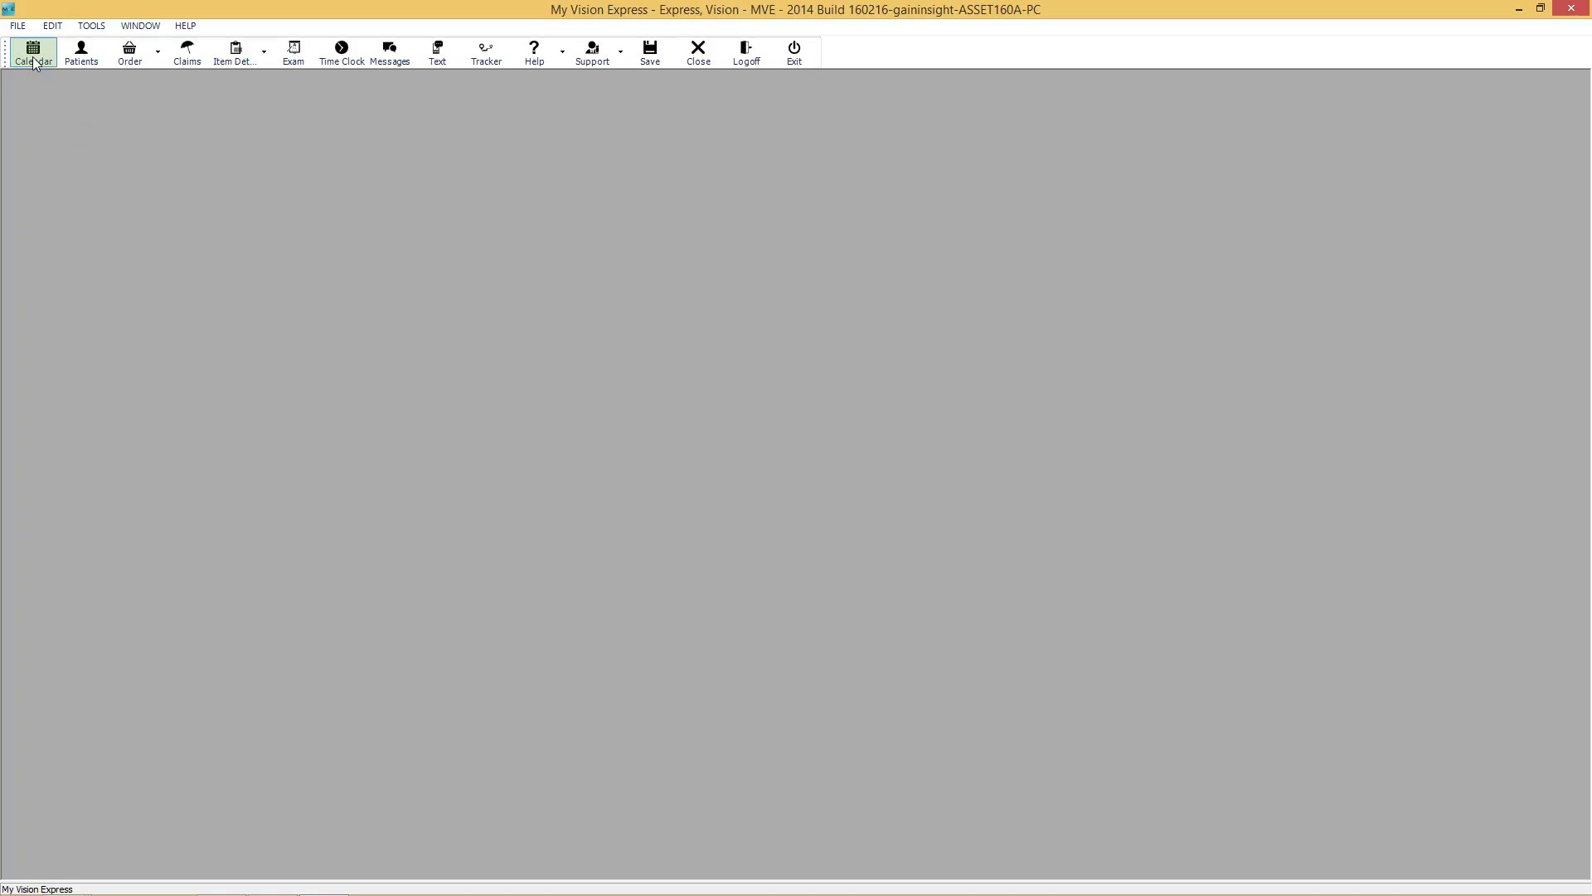
Open a blank, maximized Purchase Orders window and choose ABB Concise as the supplier.
click(18, 27)
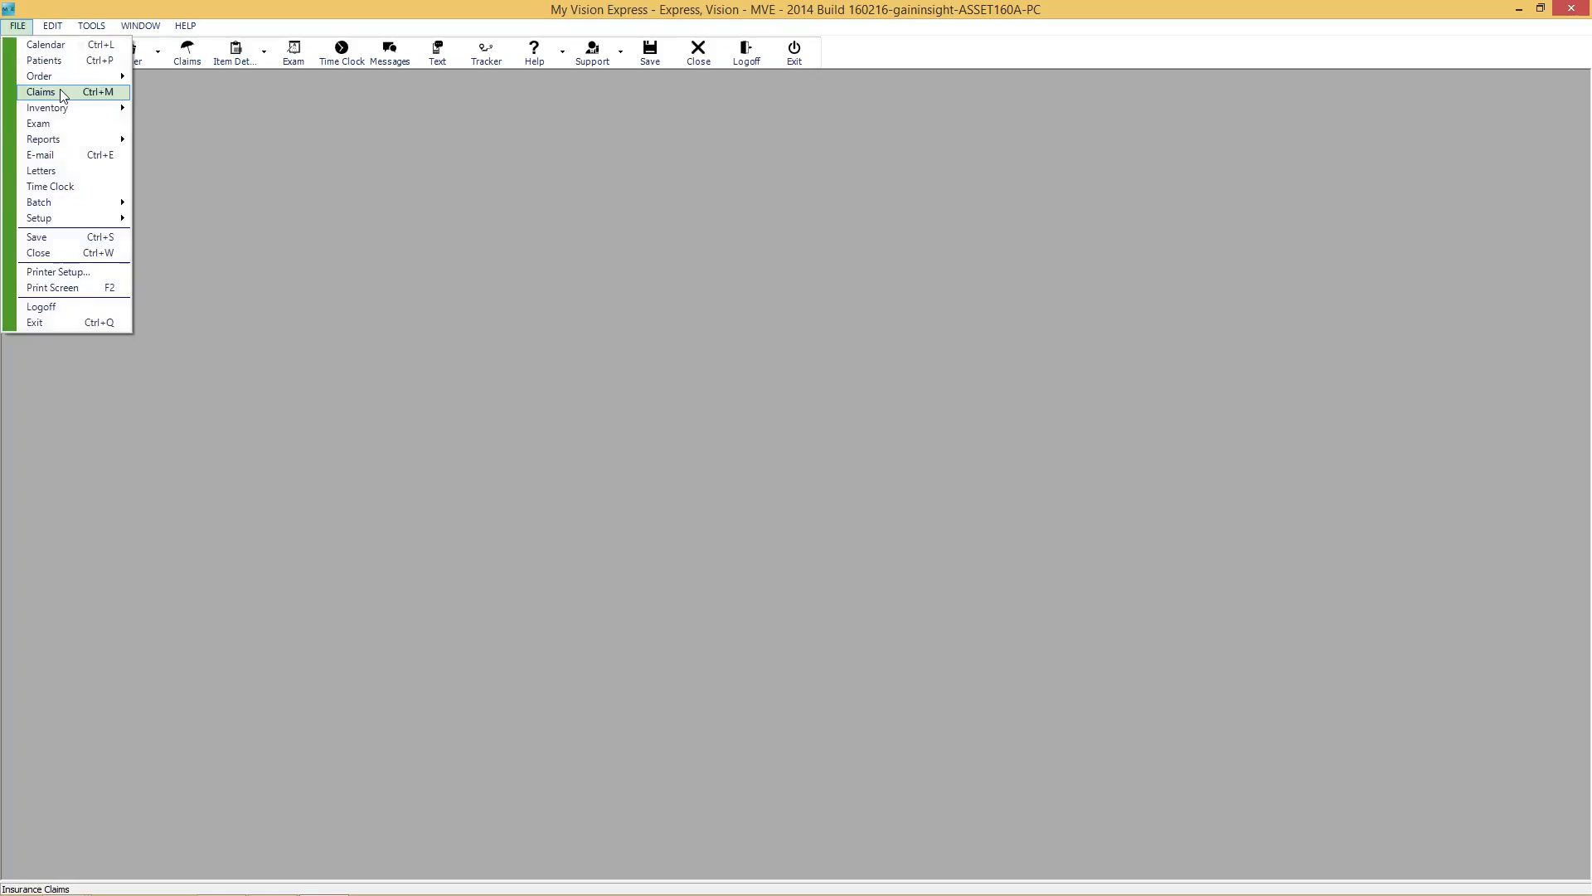
mouse_move(66, 108)
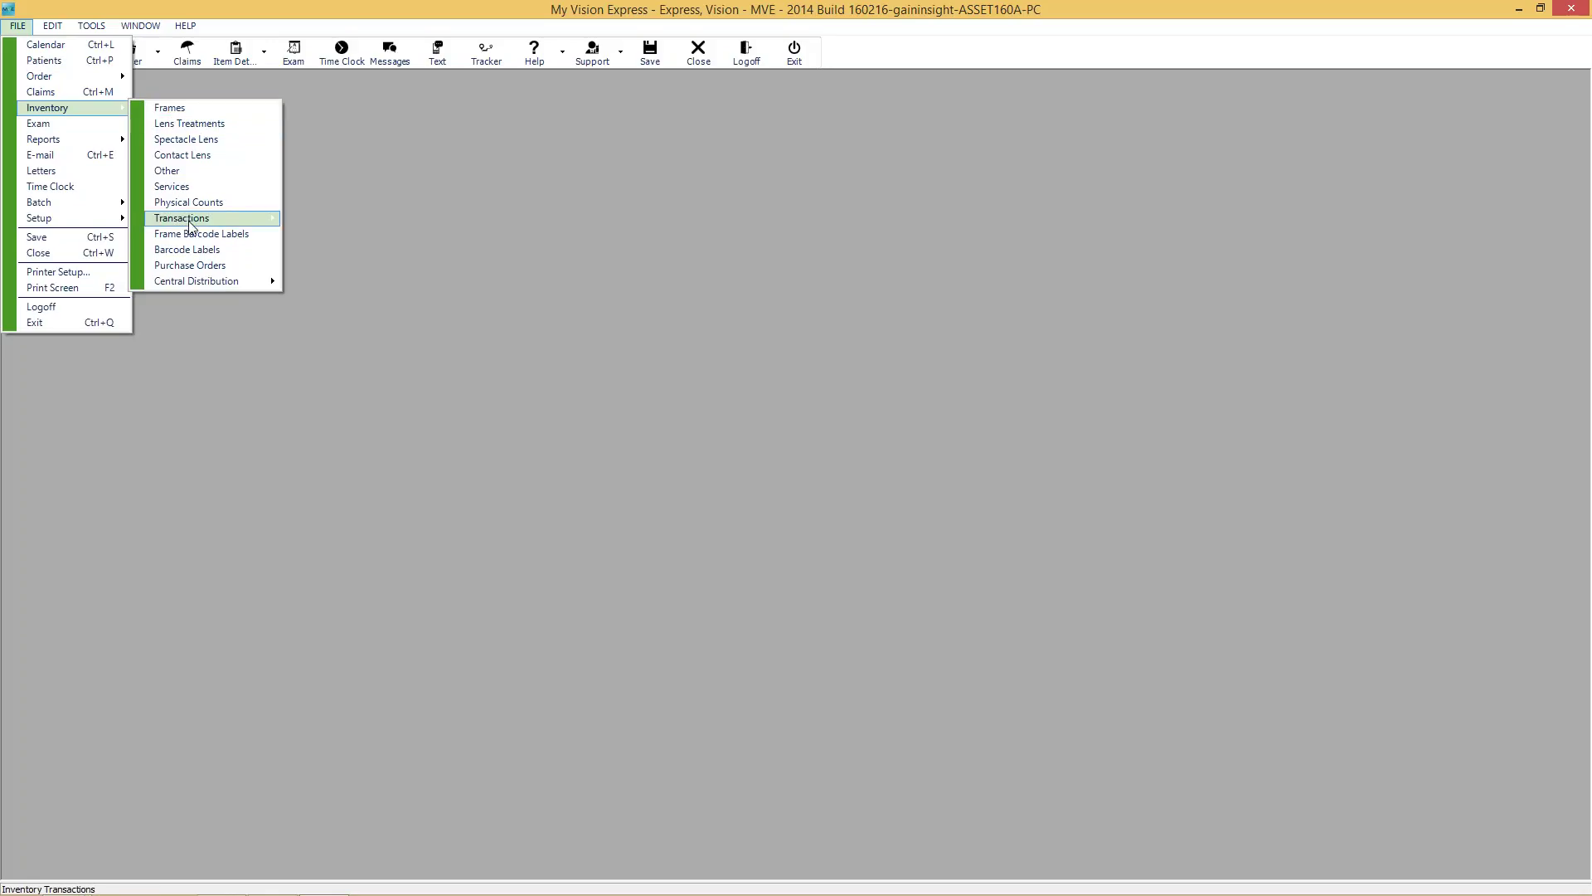
click(207, 267)
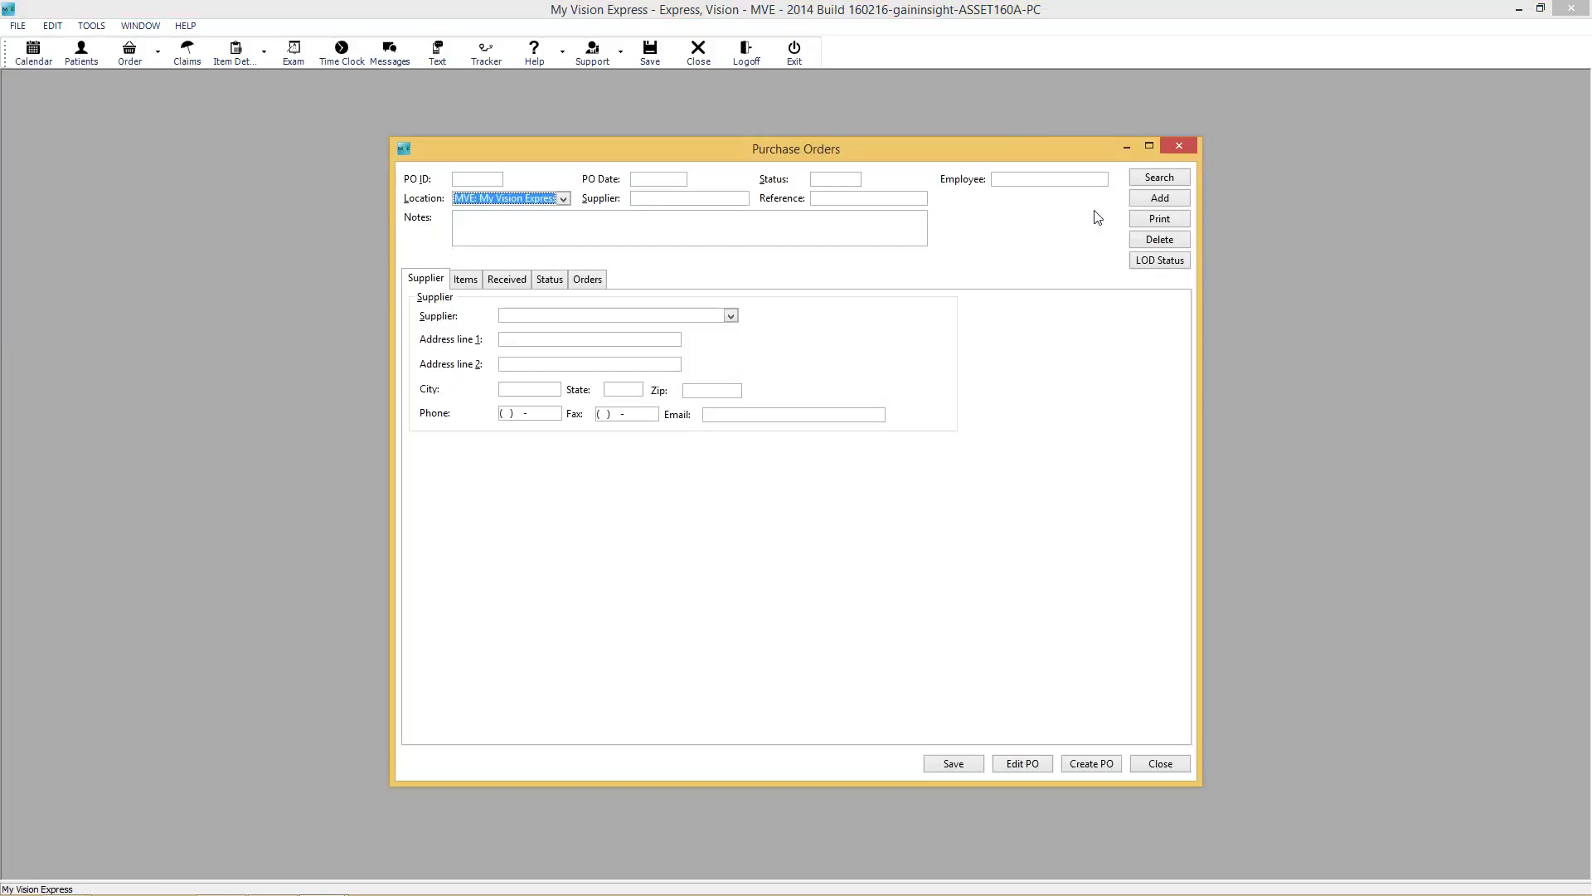
click(1150, 146)
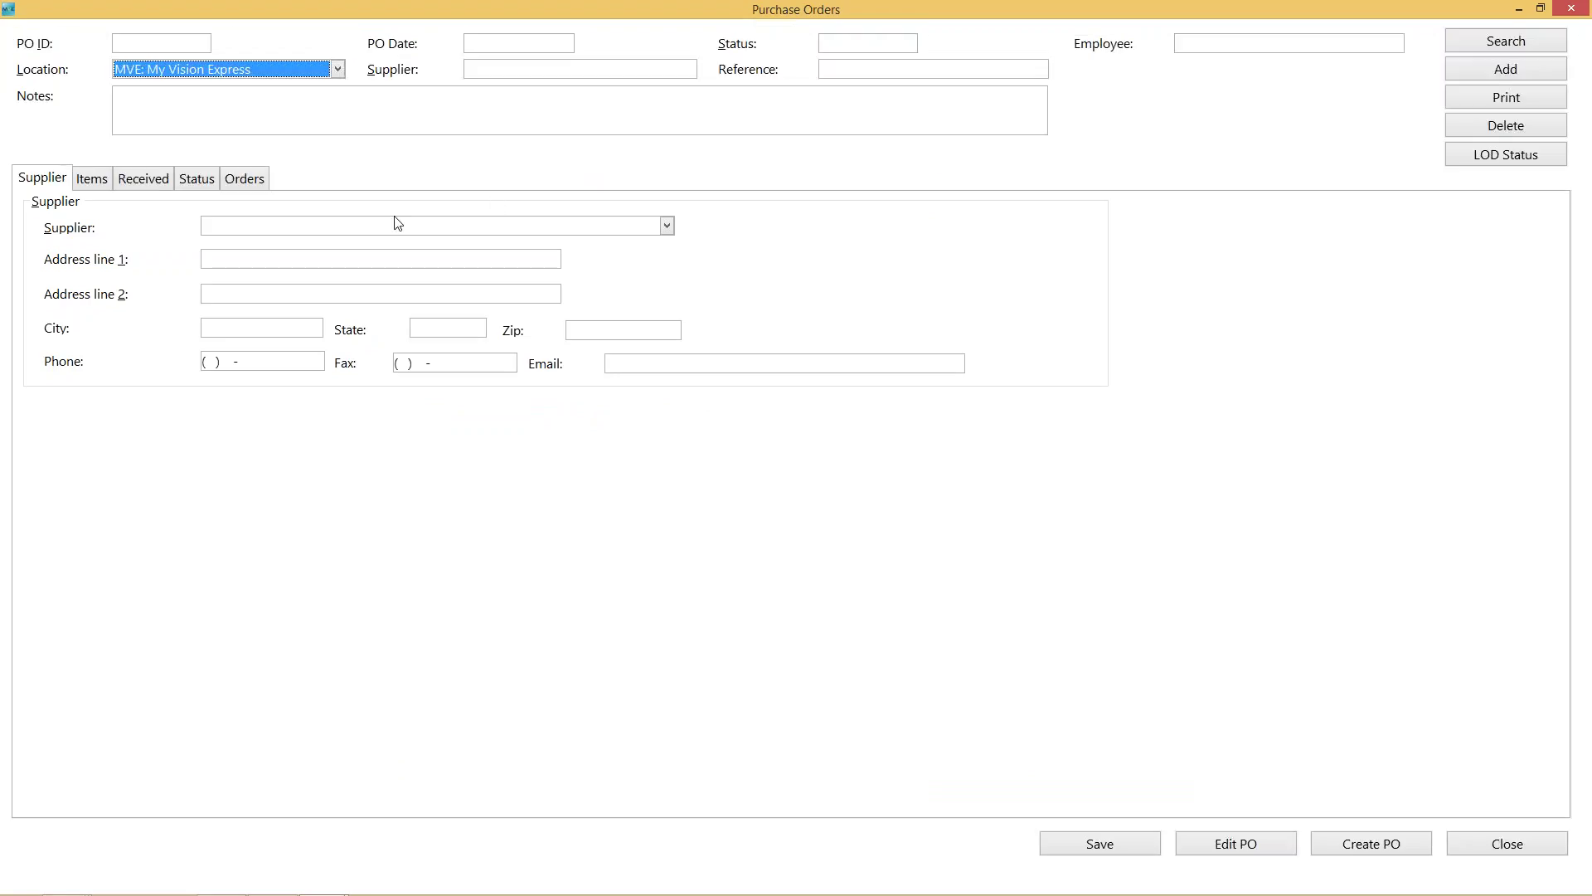
click(258, 229)
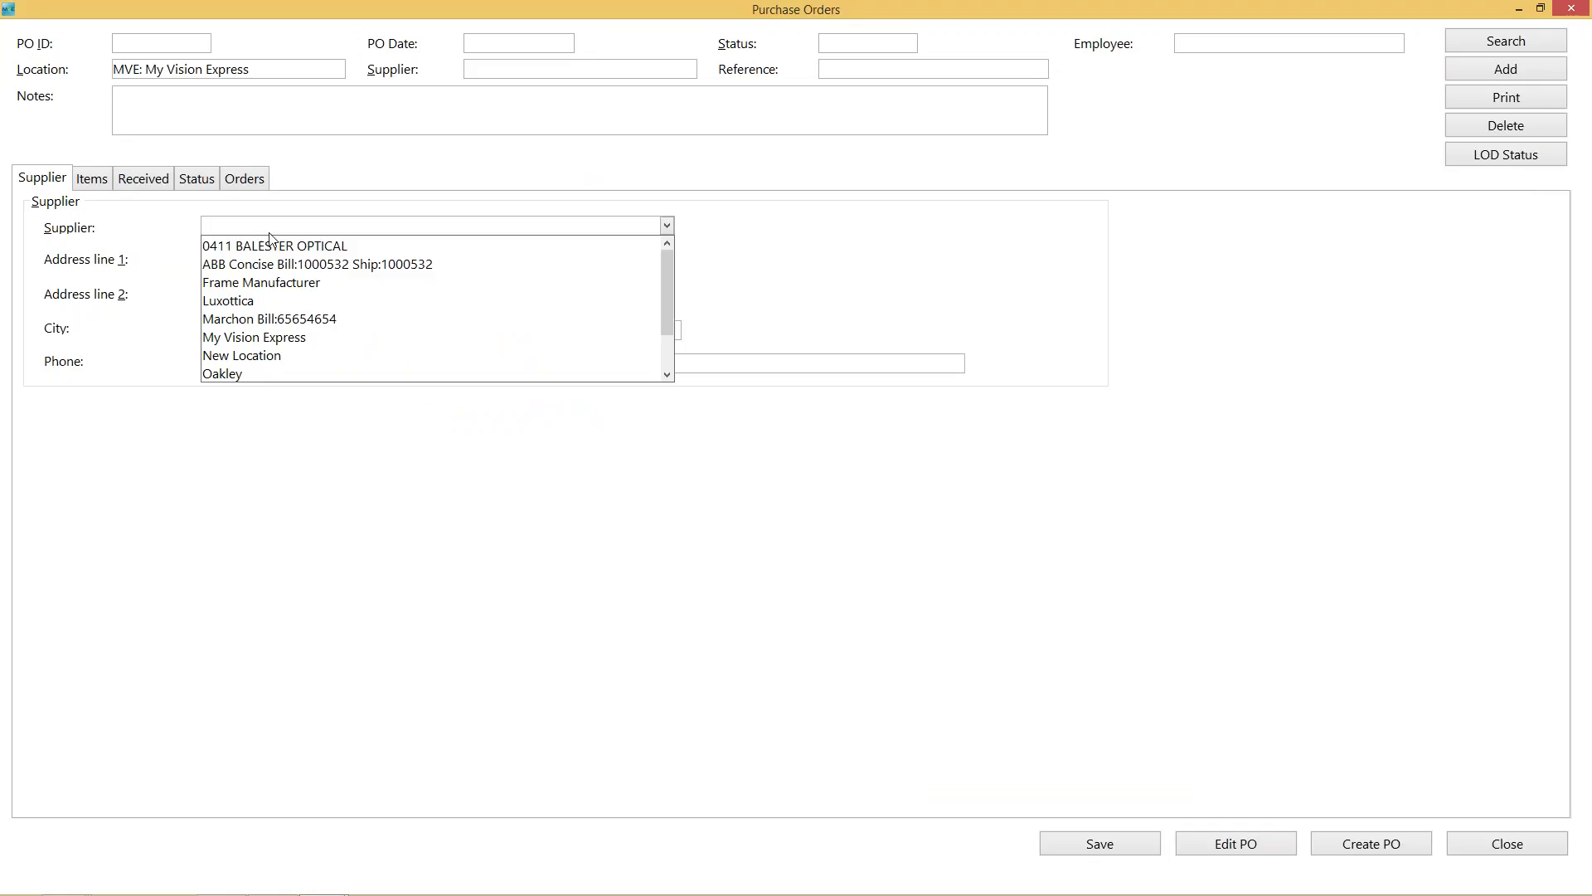
click(292, 262)
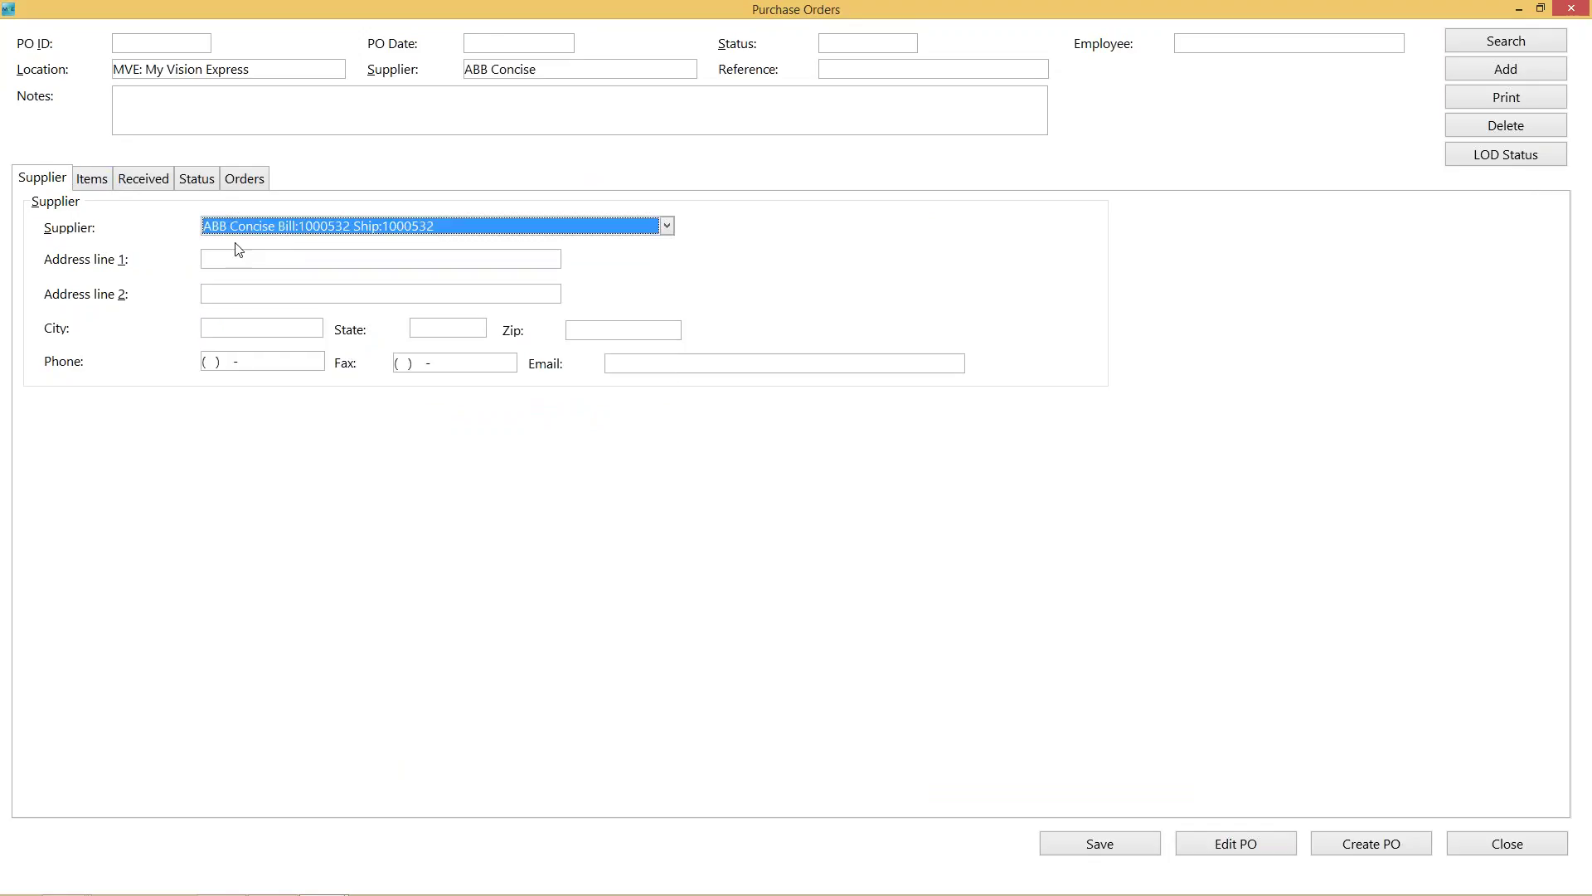
Auto-create the purchase order's items from patient orders dated 04/01/2016 to 04/01/2016.
click(101, 185)
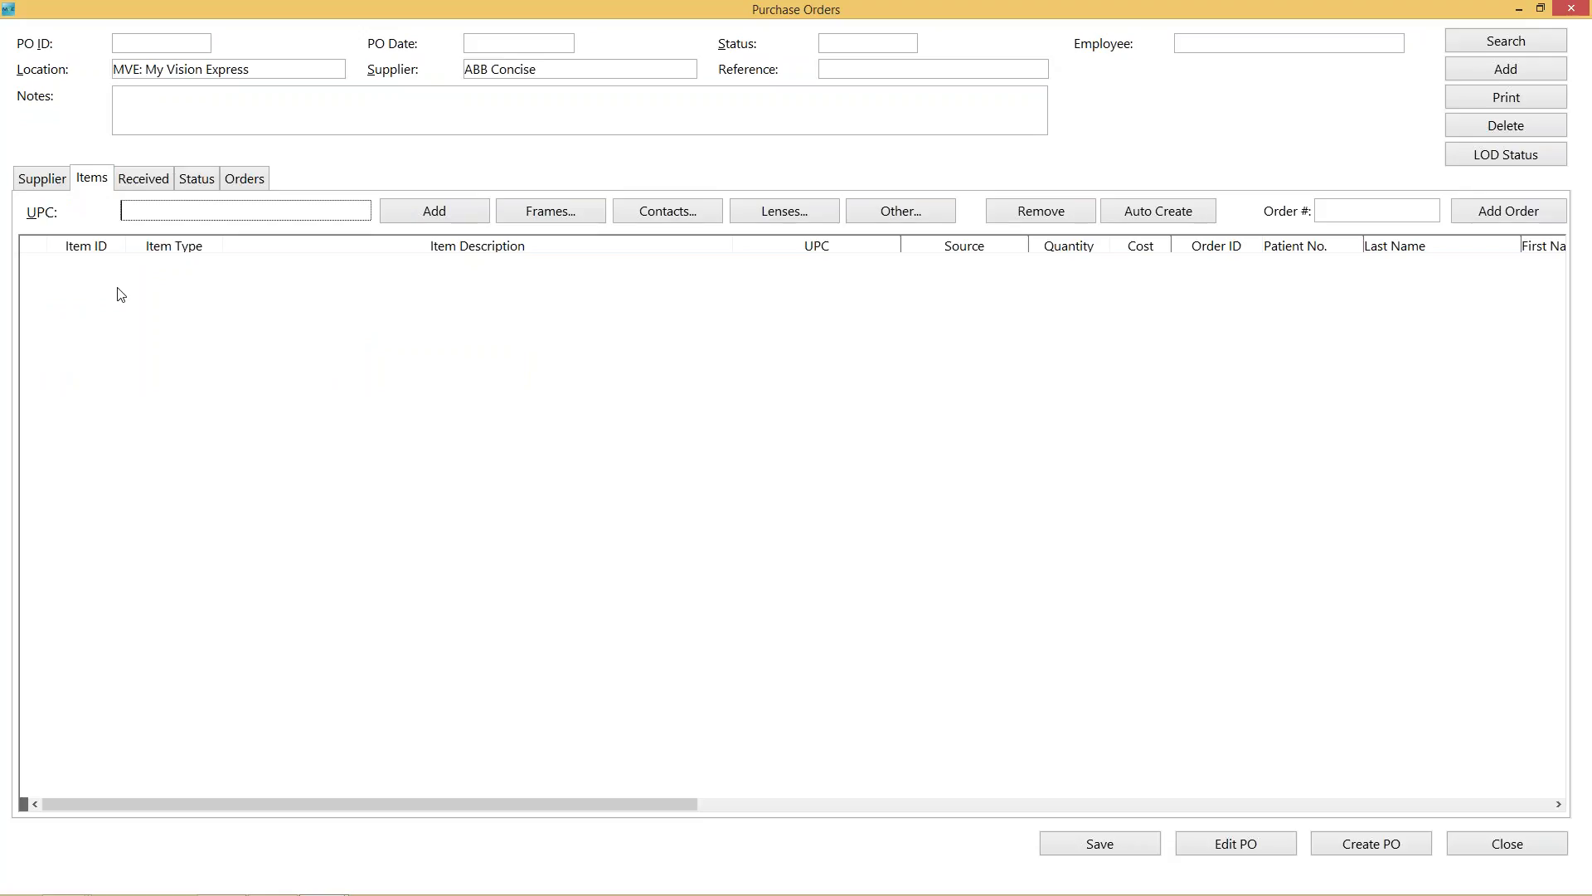
click(1335, 206)
click(1211, 216)
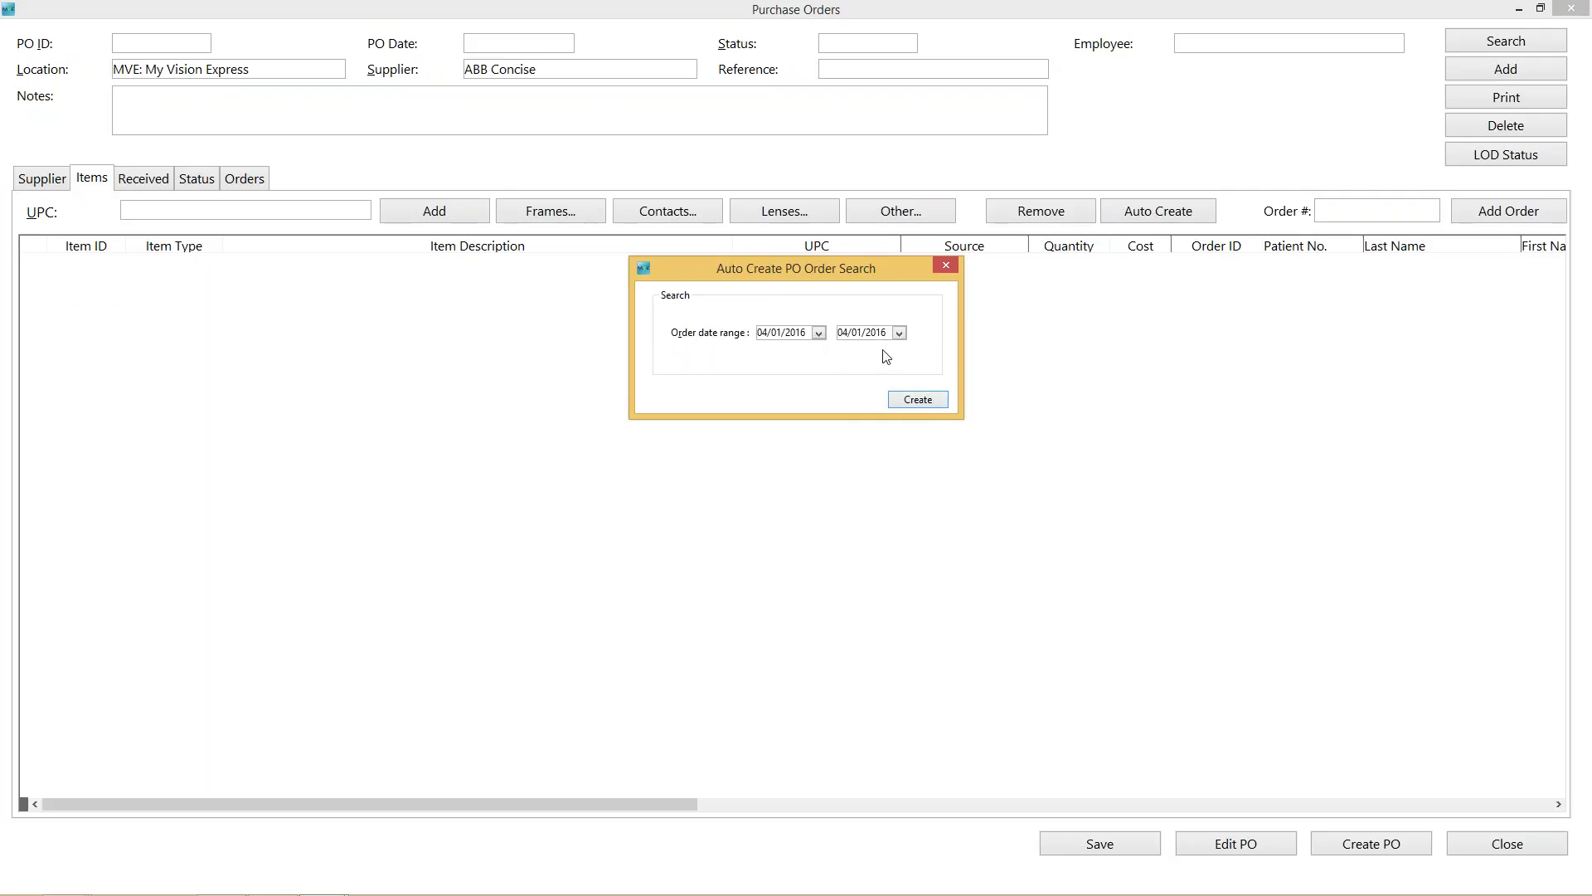
click(915, 399)
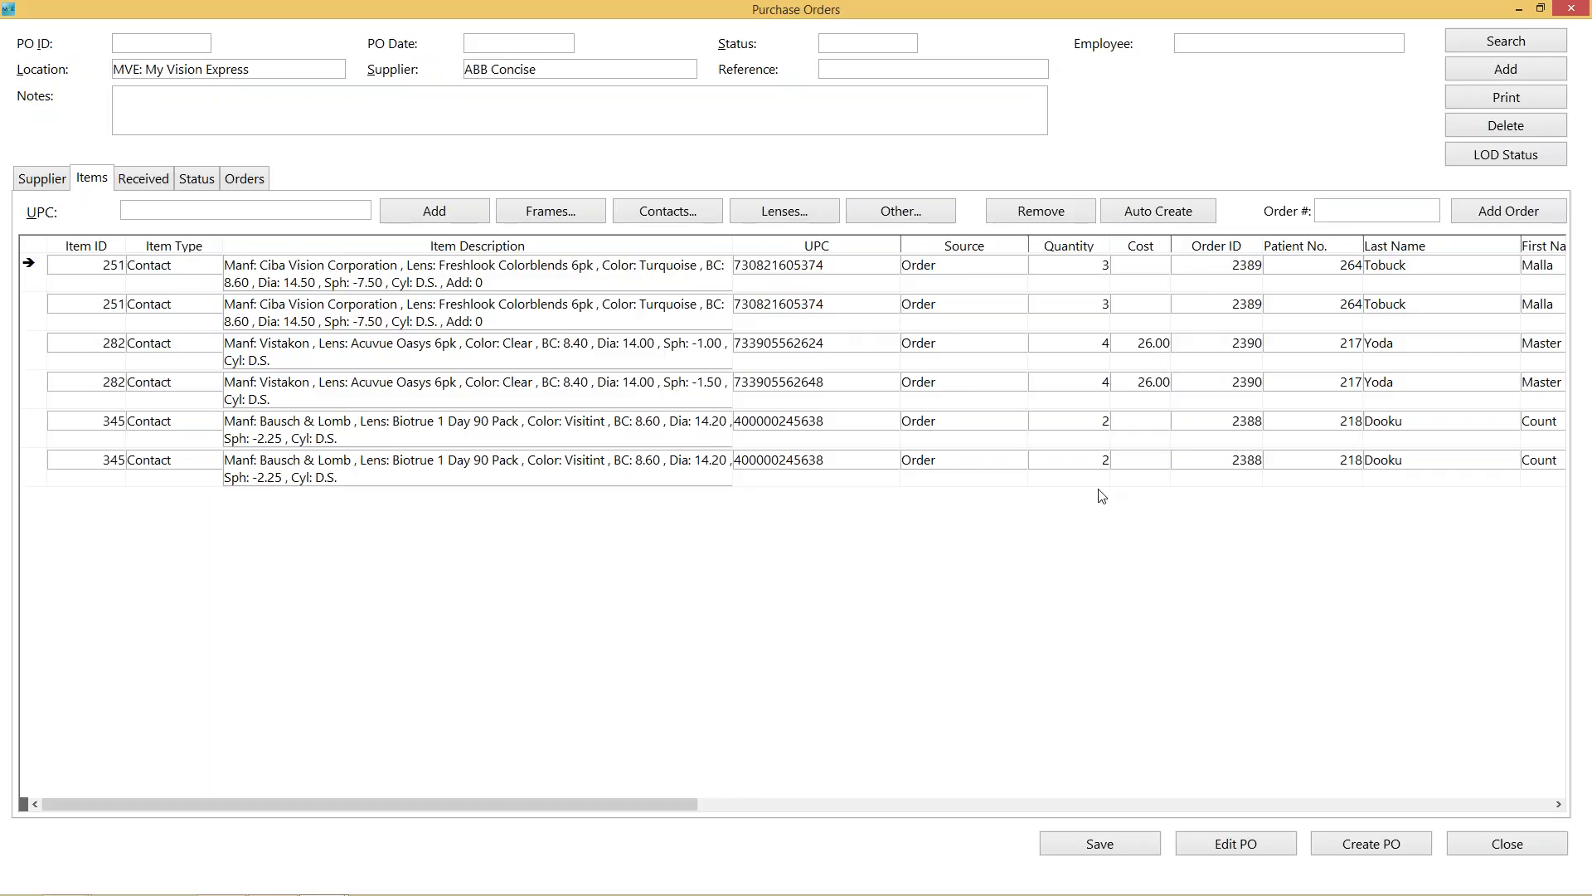
Look over the contact lens item lines and view the contact lens inventory without selecting a product.
drag(708, 805, 802, 803)
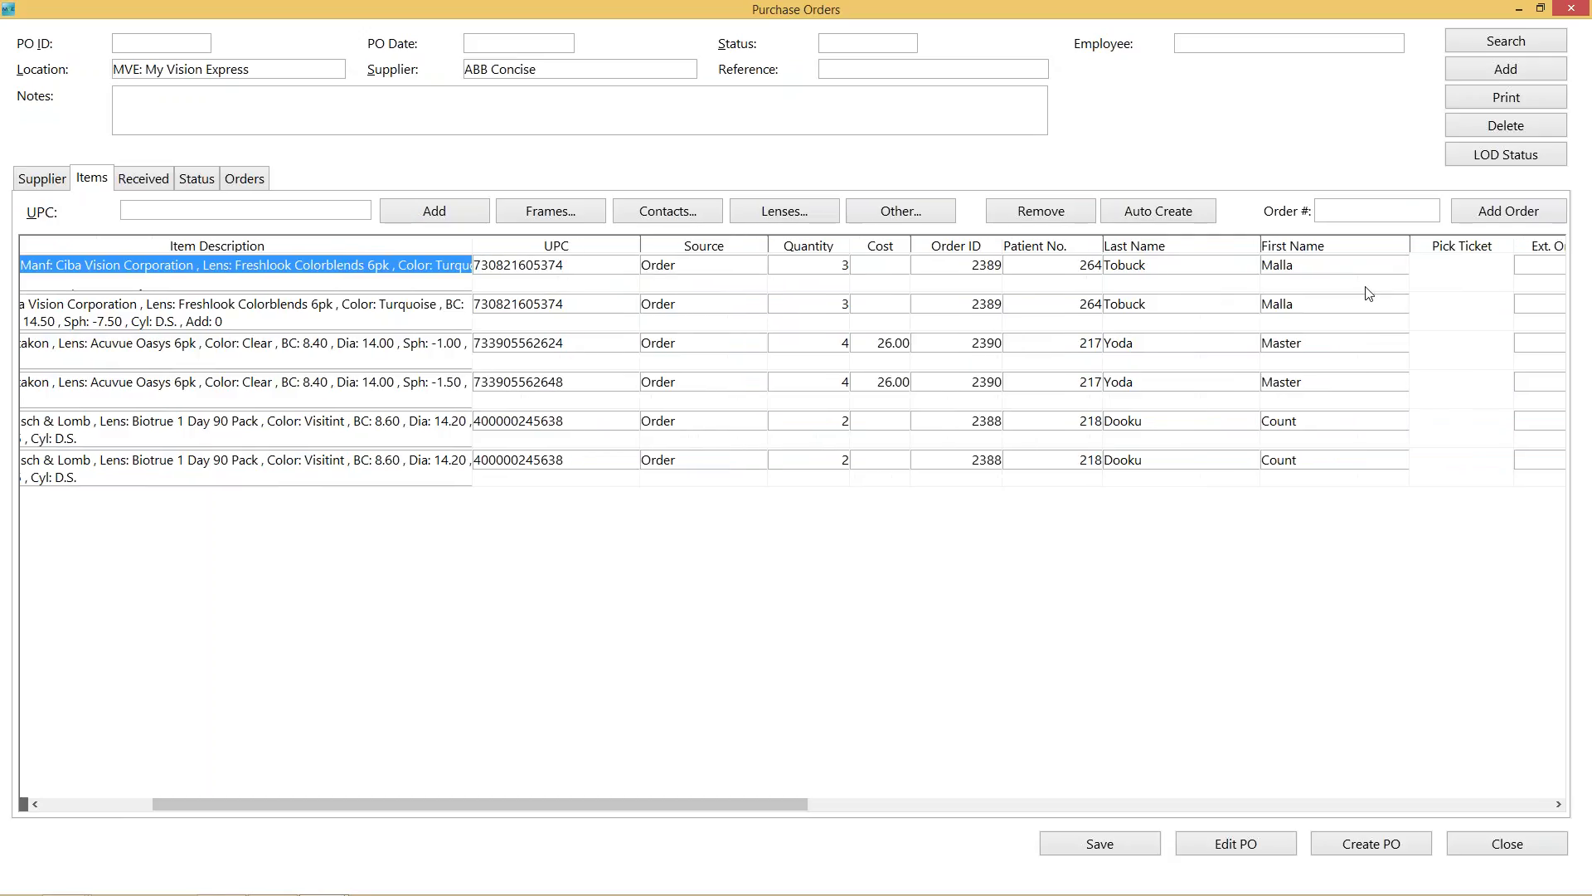
drag(640, 803, 523, 806)
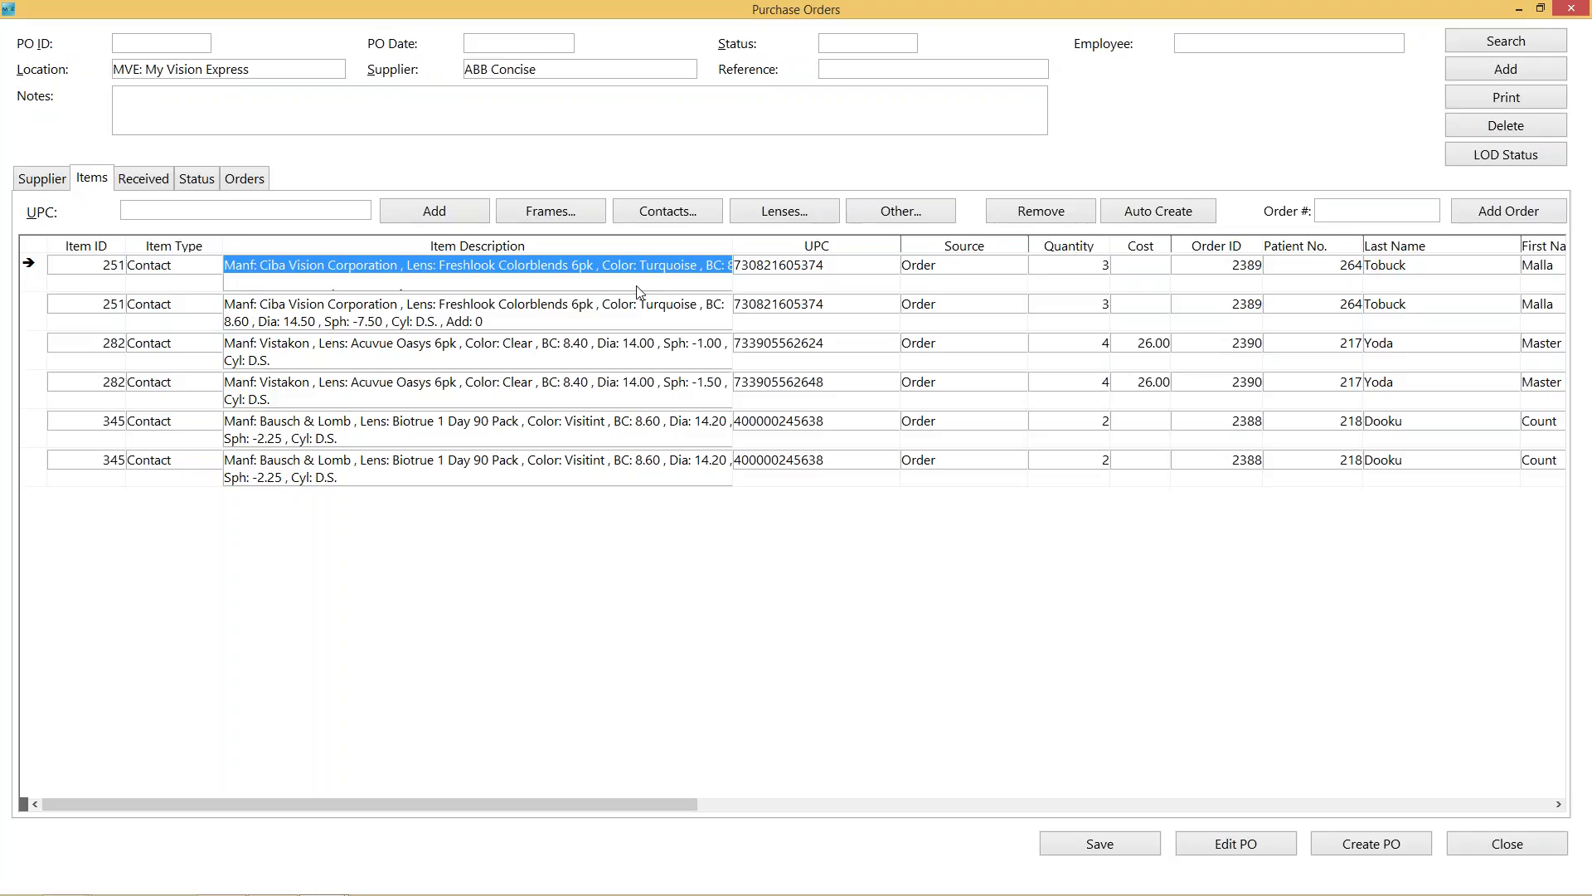
click(655, 216)
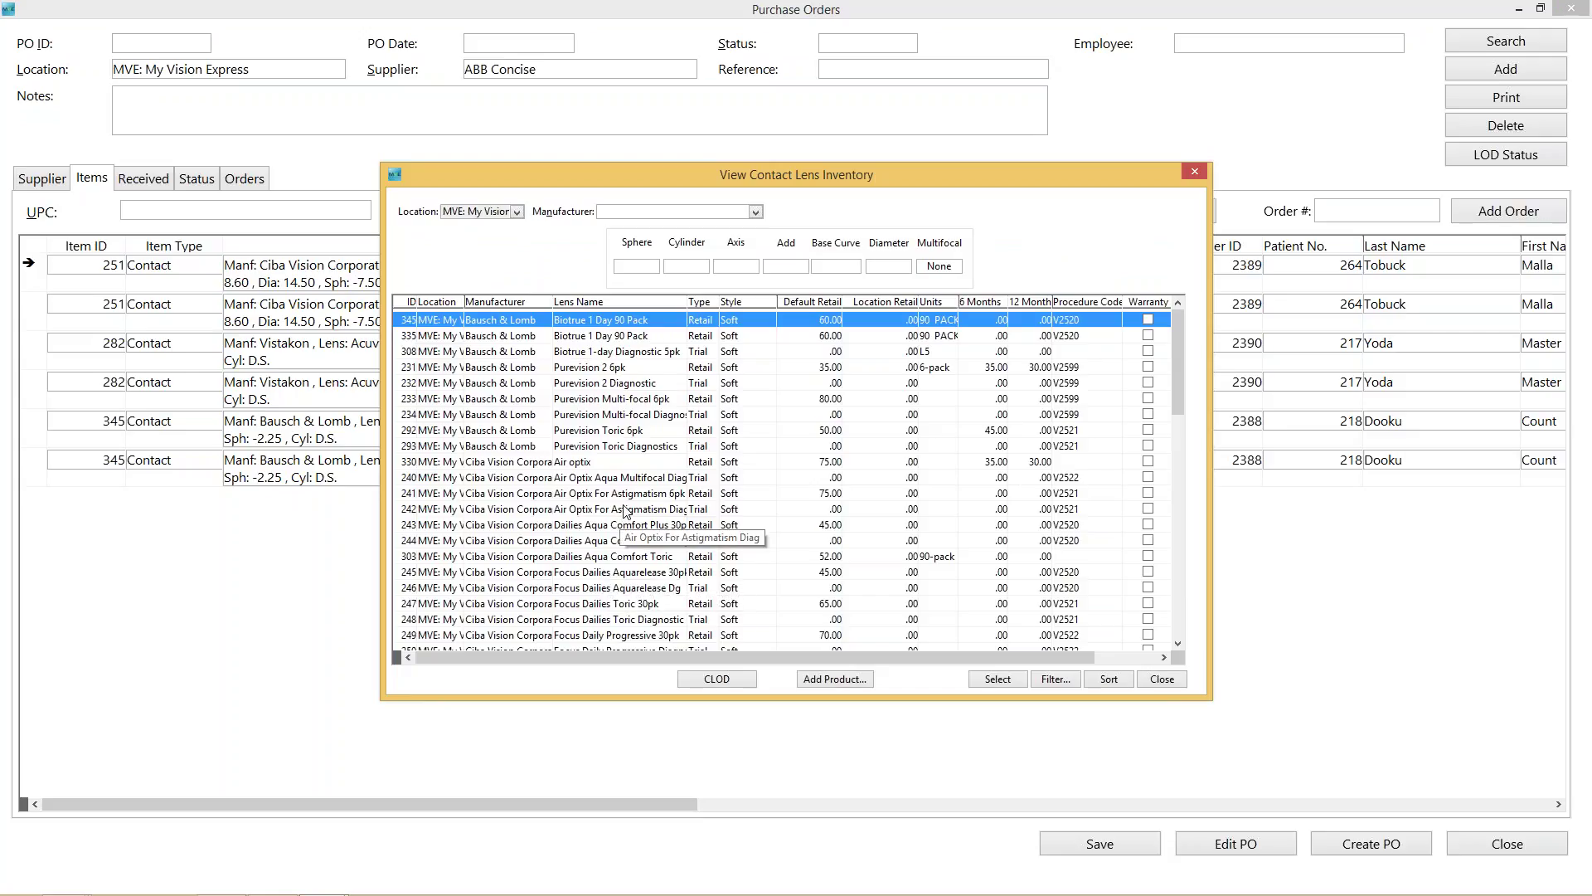
click(1162, 679)
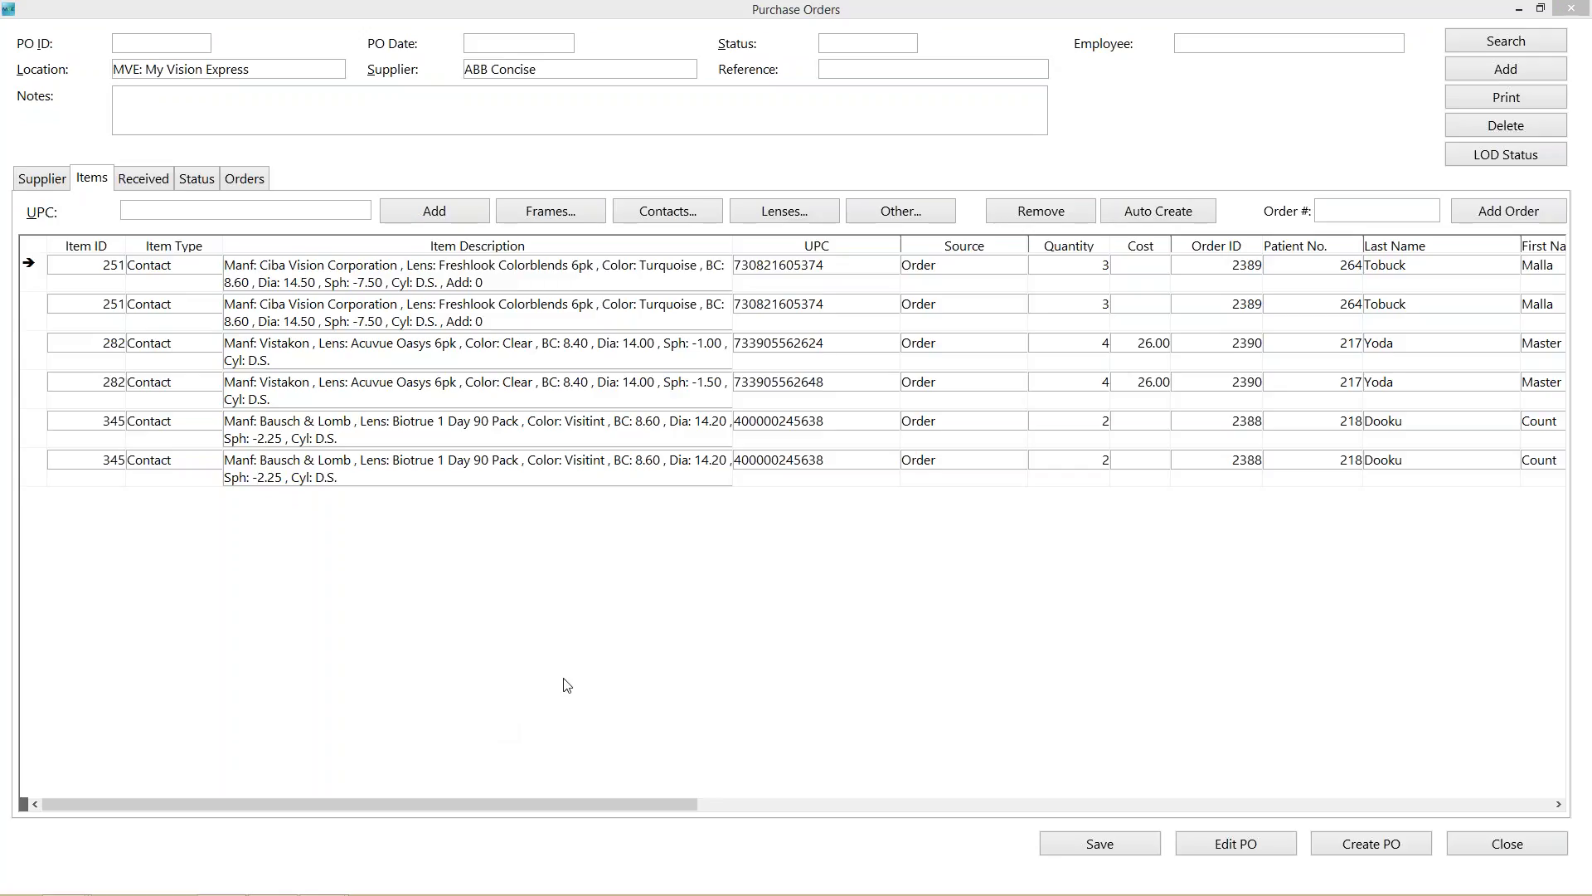
Create the ABB Concise purchase order, look over its print preview and close the preview.
click(1402, 850)
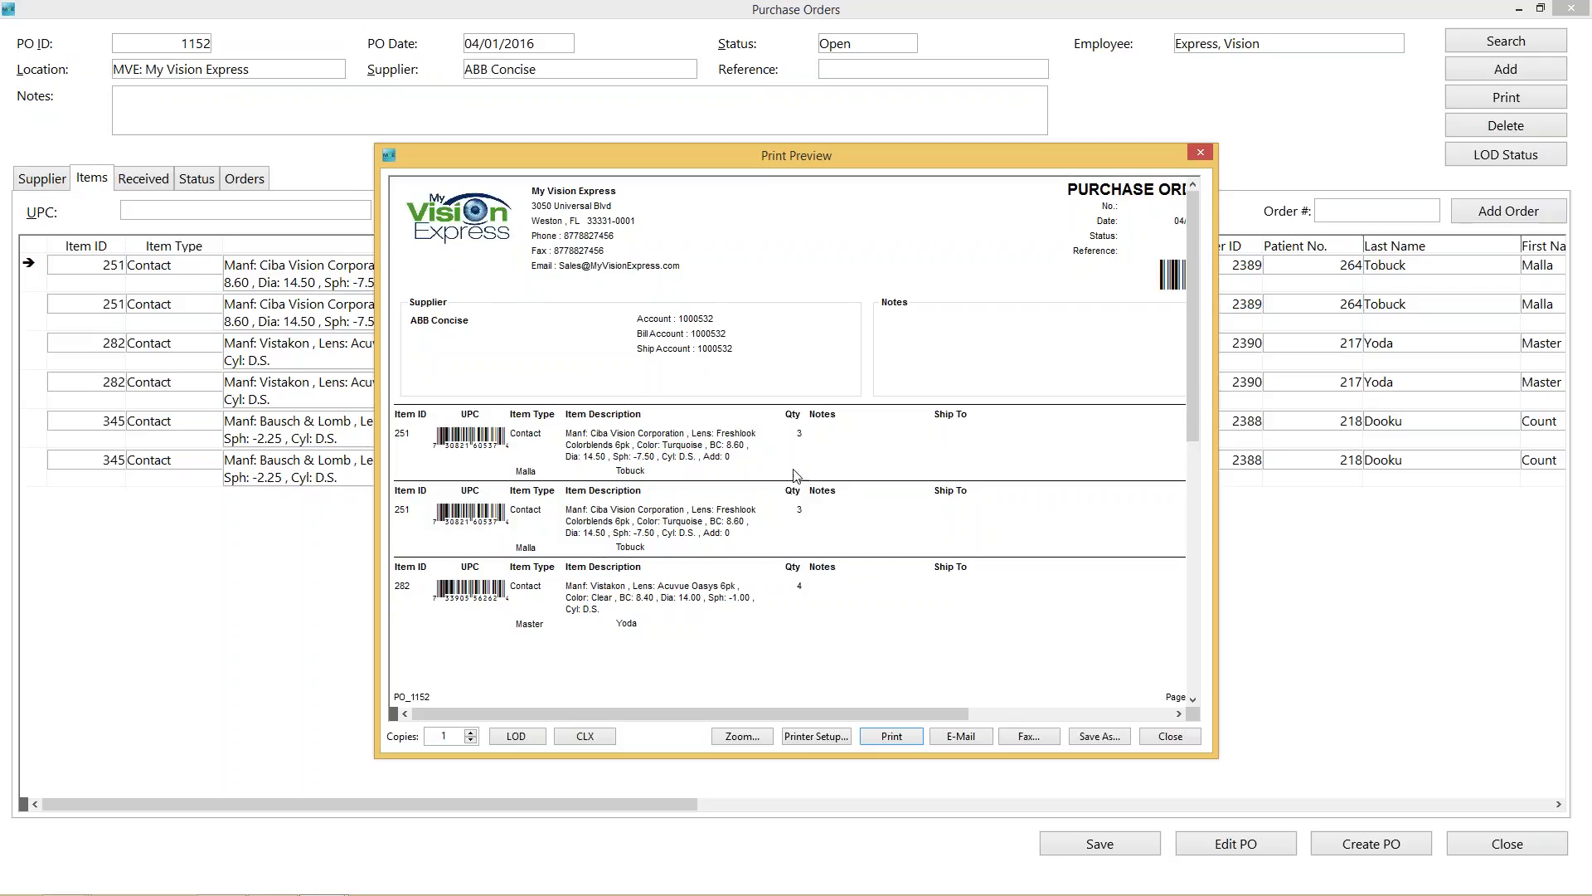
click(1200, 152)
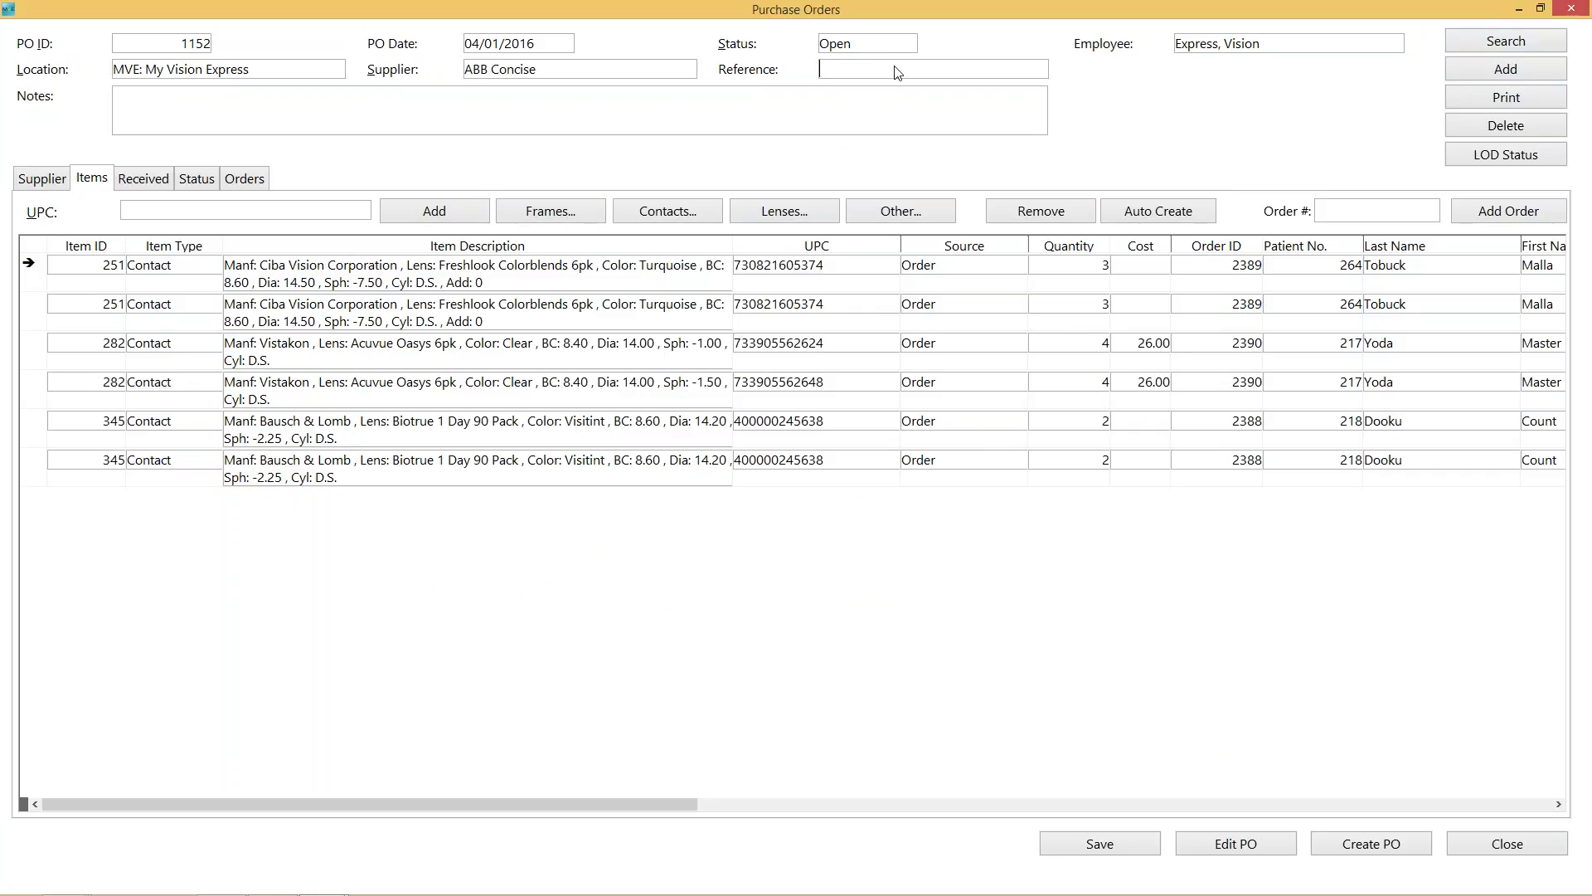
Enter the order's reference number and a note naming the ABB contact spoken to, and close the purchase order, saving the changes.
text(12345)
click(845, 107)
text(spoke jane at abb)
click(1572, 9)
click(721, 354)
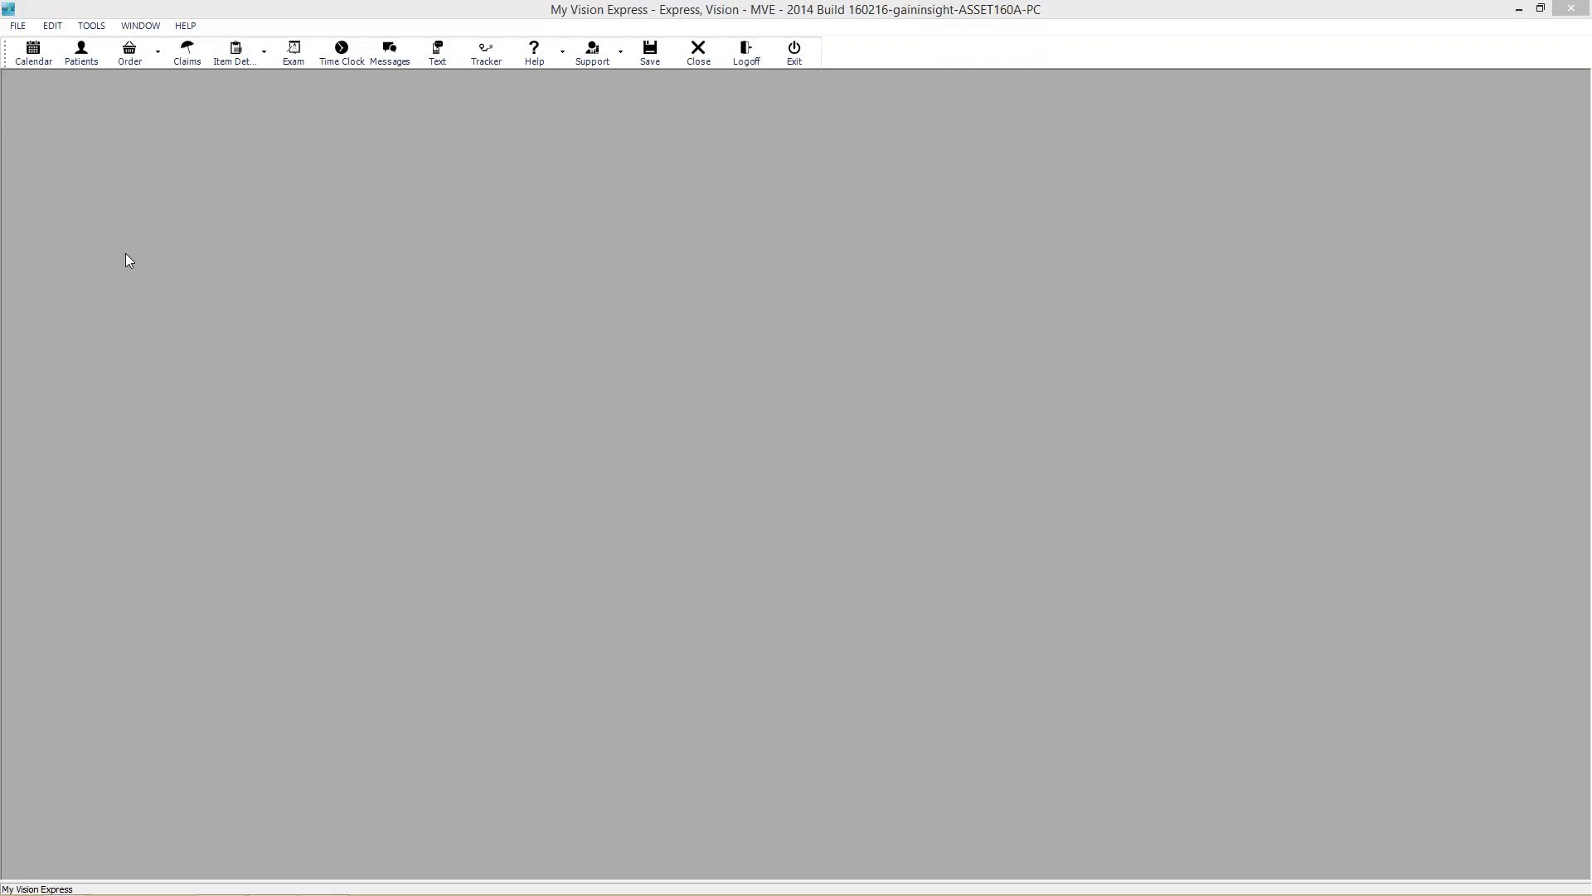
Open the inventory Receiving window and maximize it.
click(18, 25)
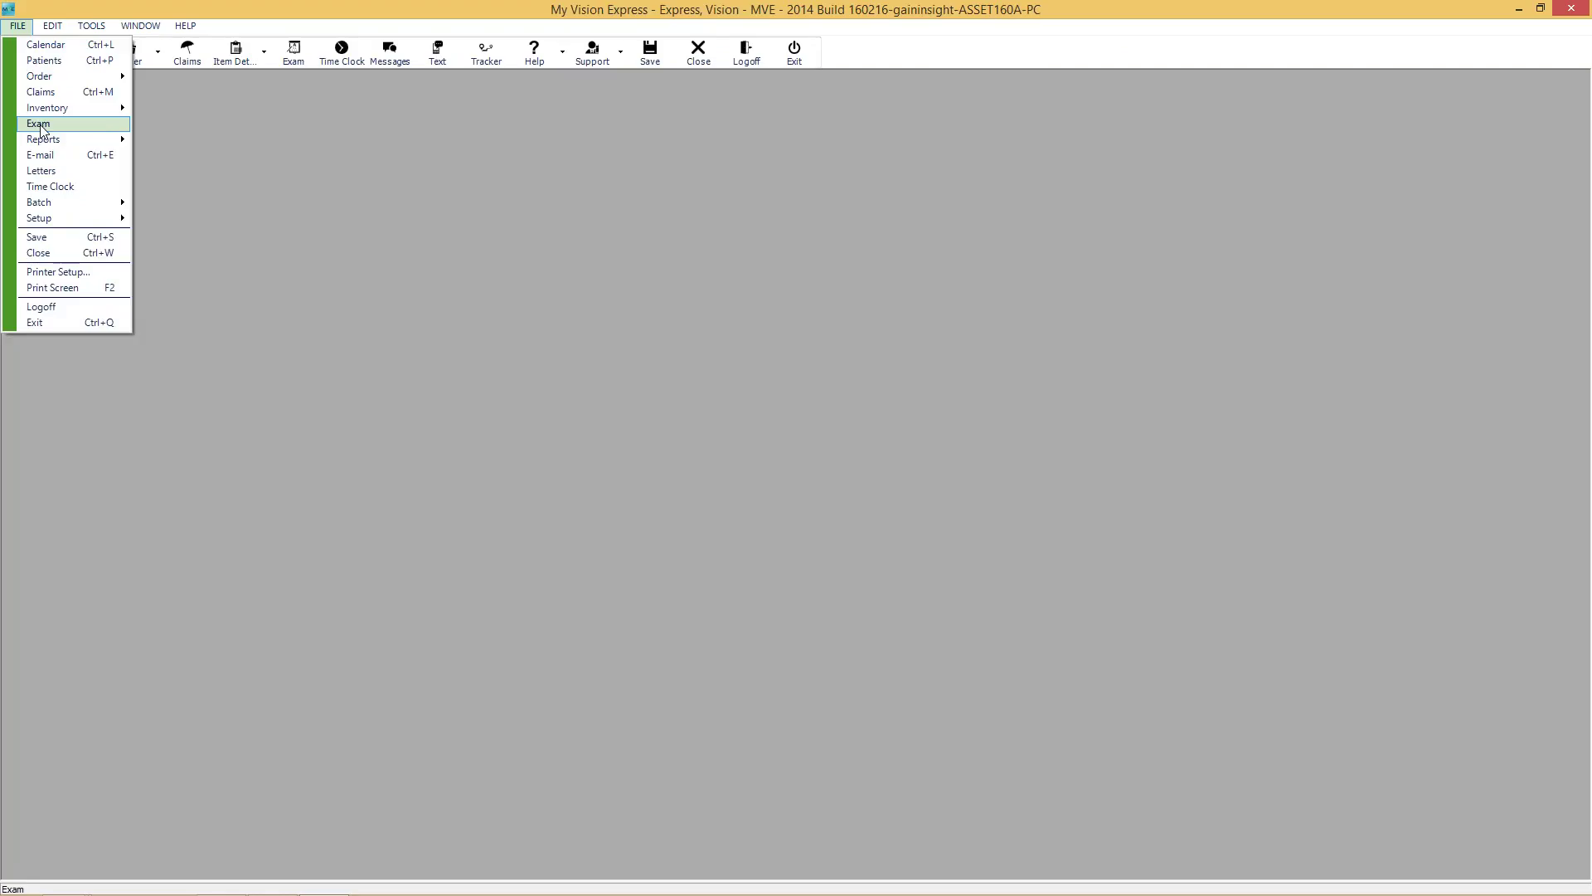
mouse_move(50, 109)
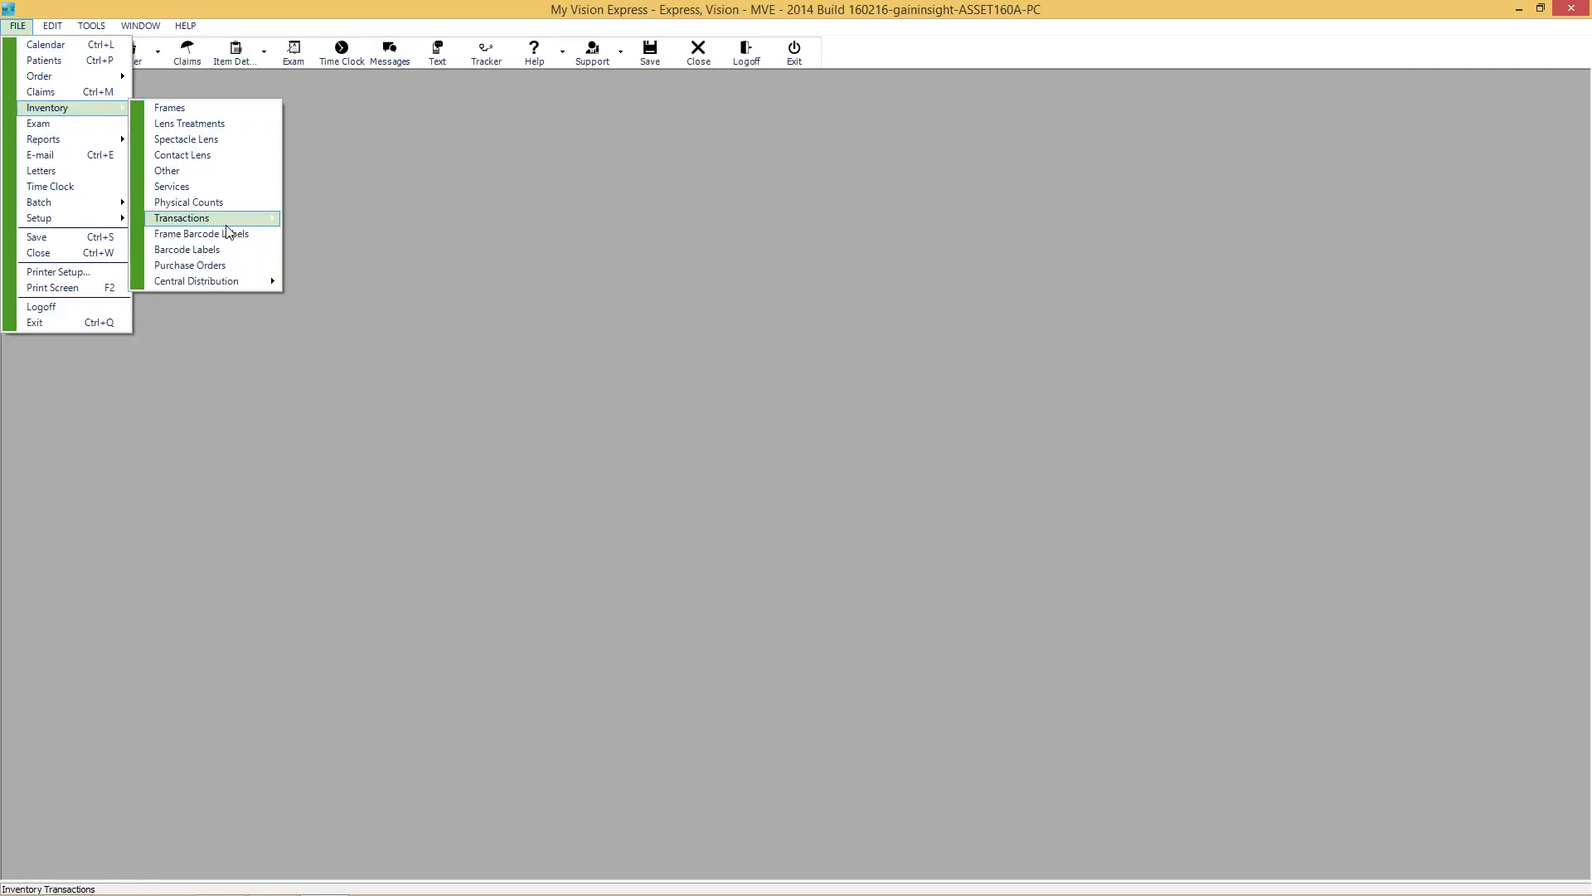
mouse_move(236, 222)
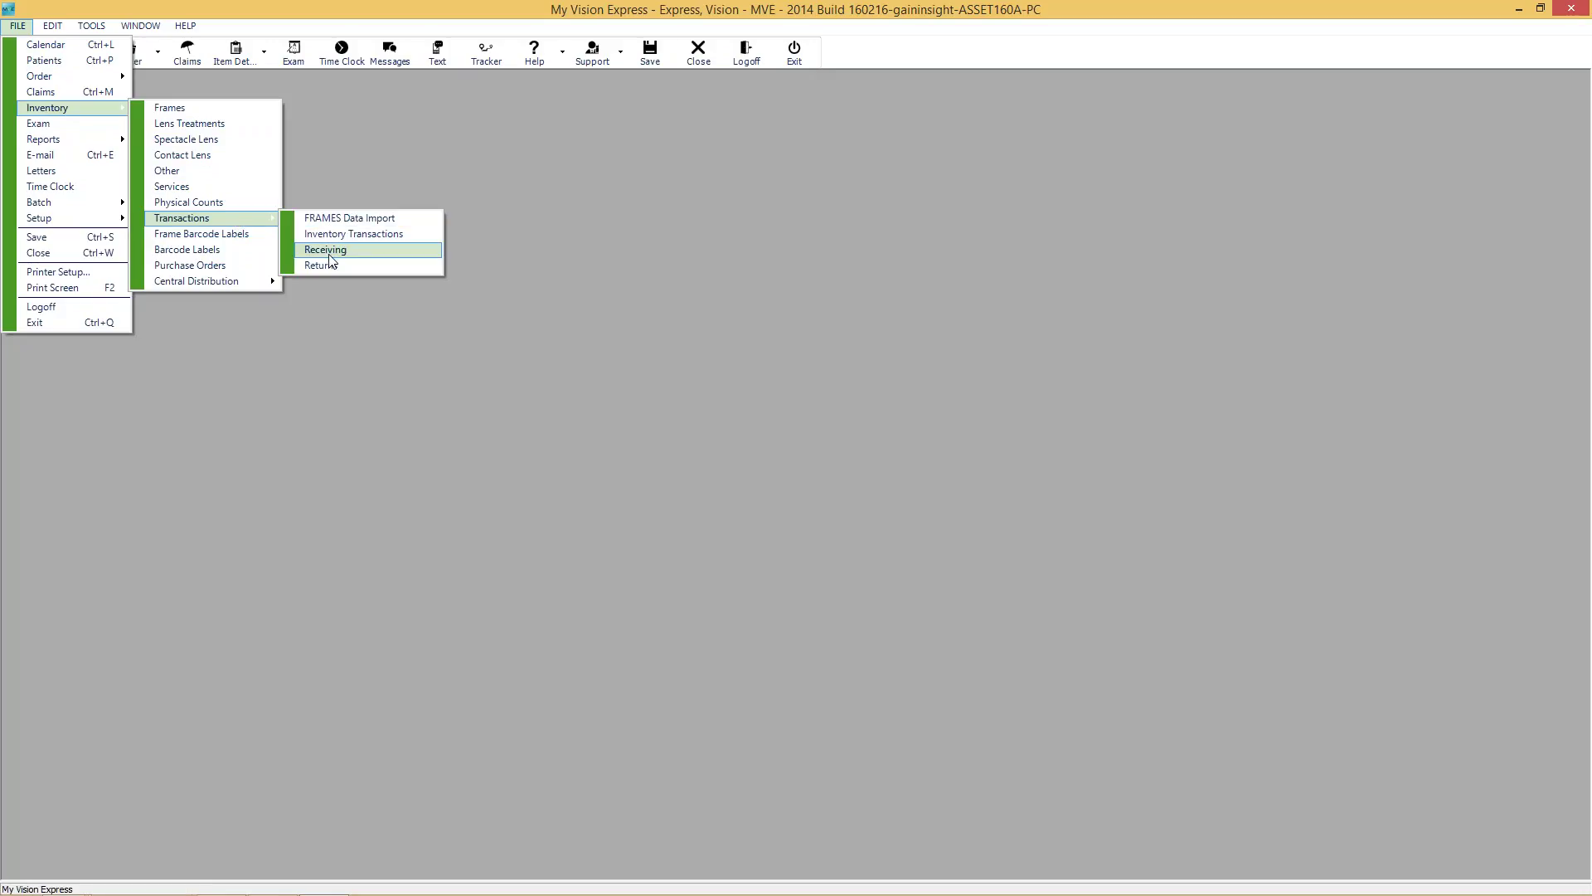
click(327, 253)
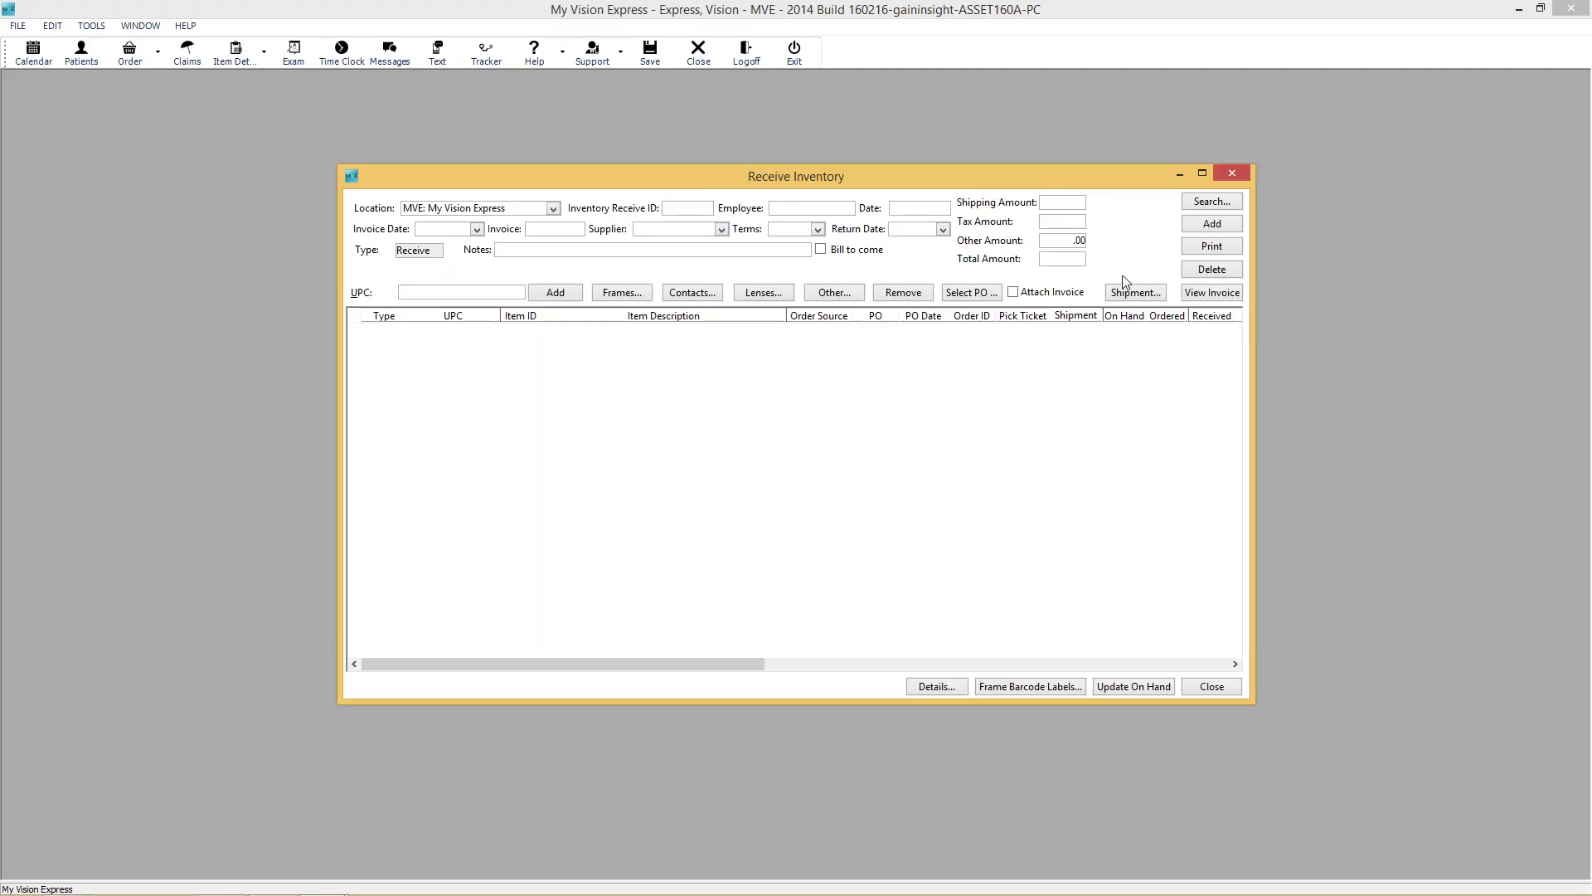
click(1203, 173)
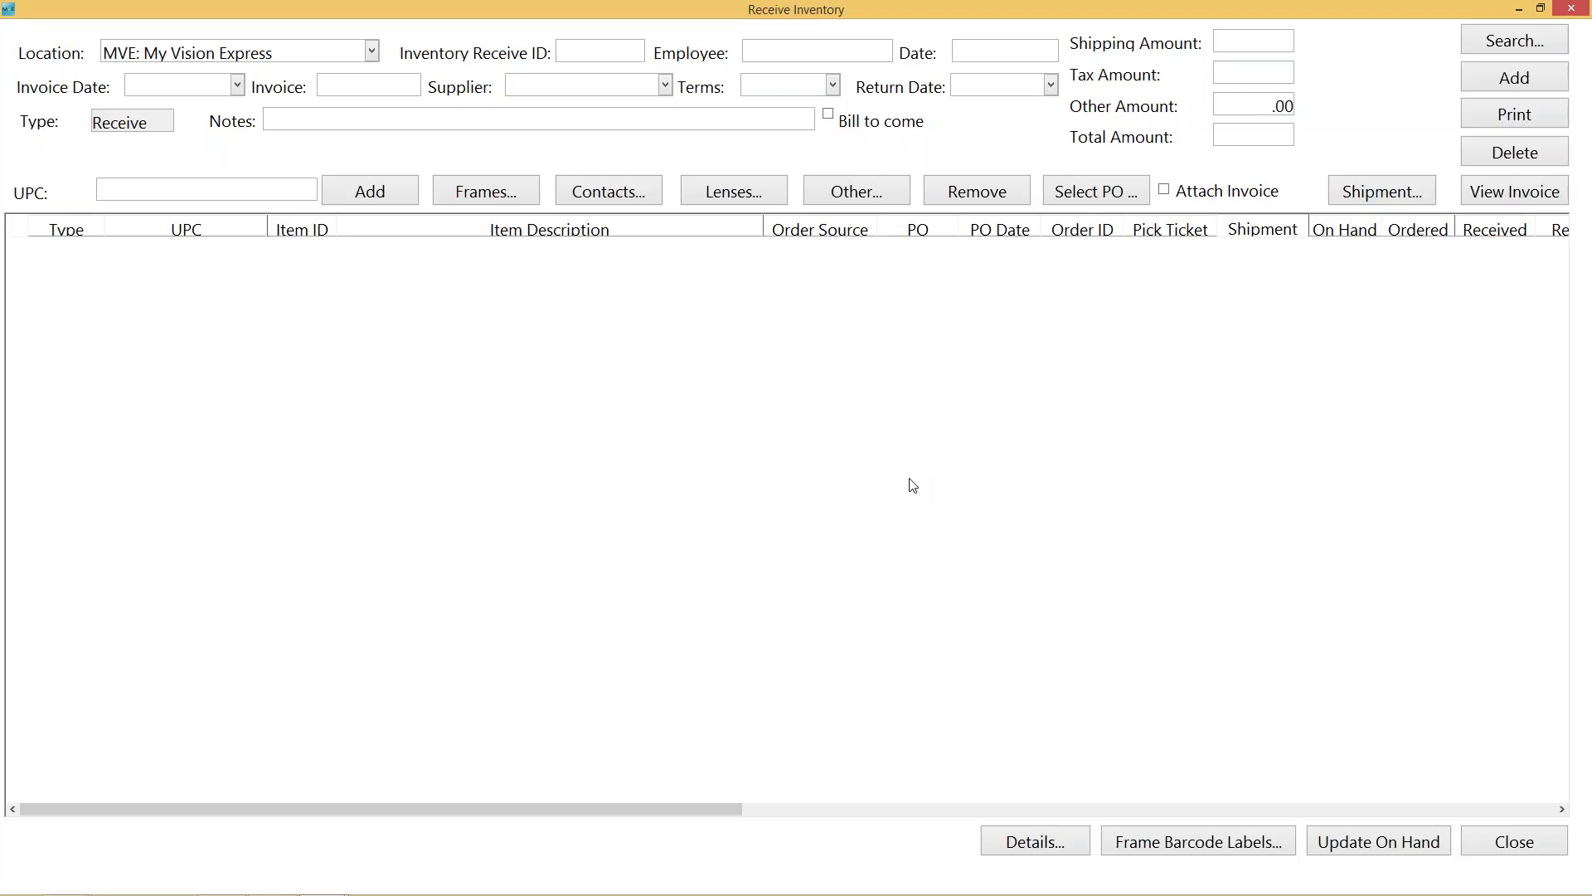
click(623, 90)
click(609, 182)
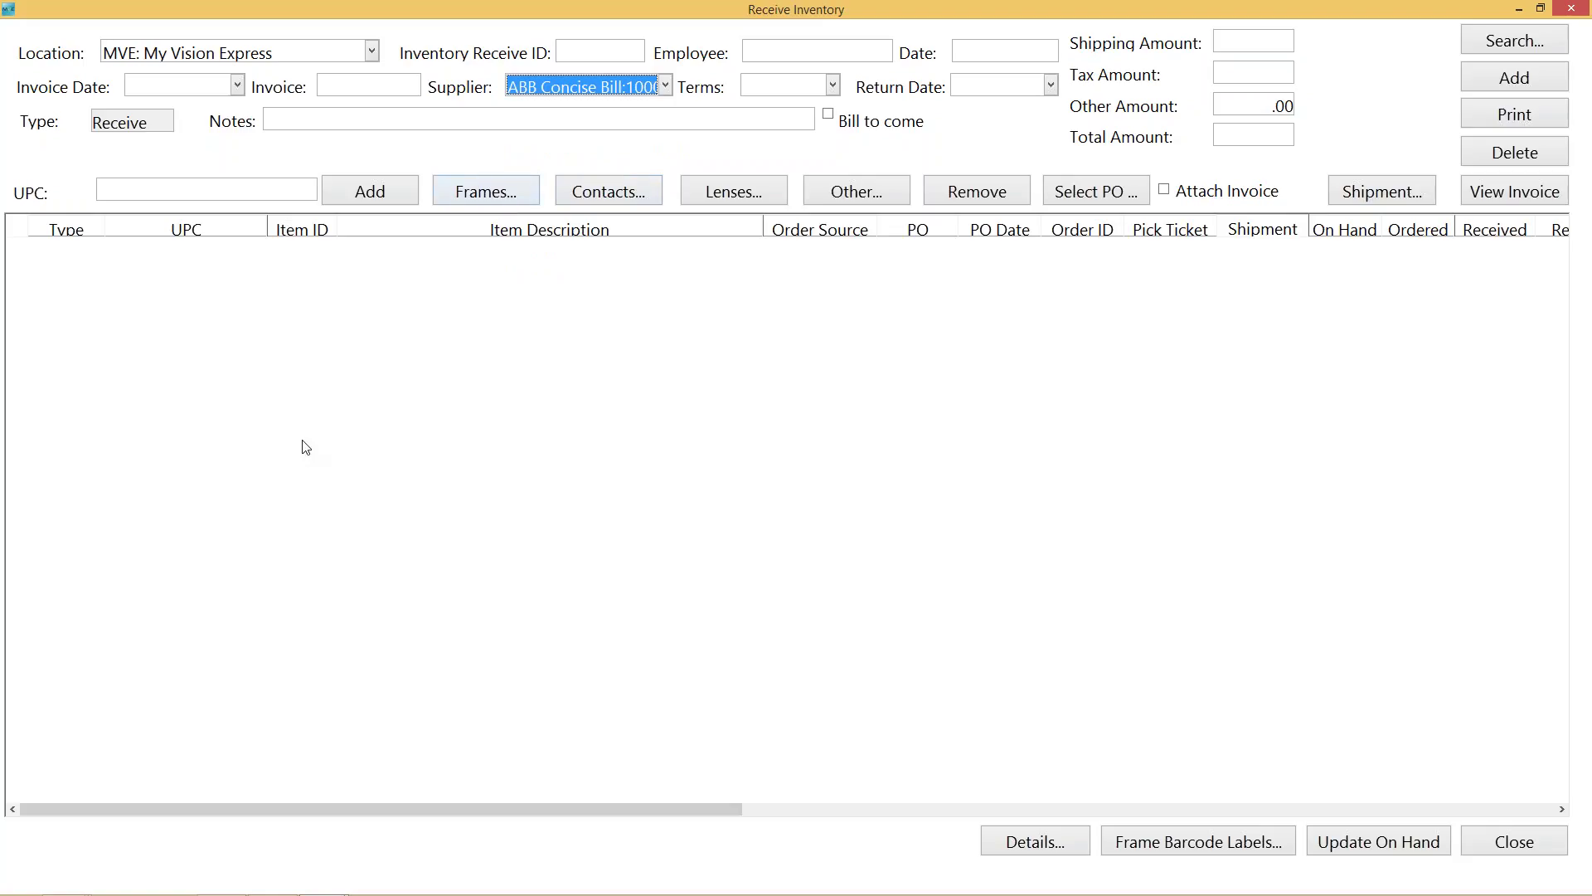
key(Delete)
Load the pending ABB Concise purchase order dated 04/01/2016 into the inventory receipt.
click(1091, 195)
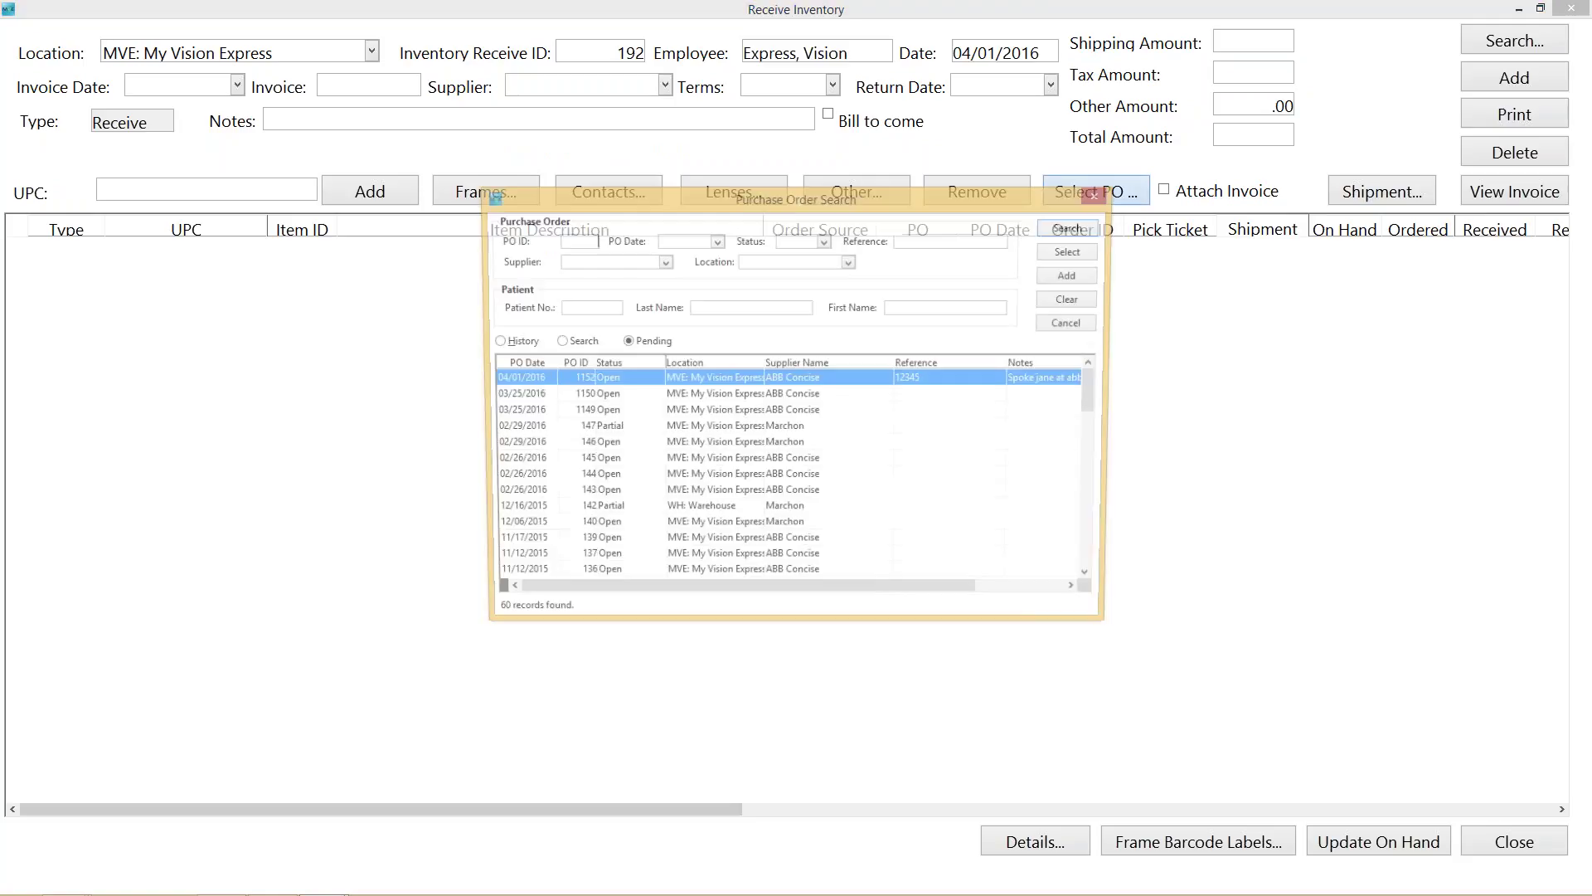
drag(1011, 191, 975, 71)
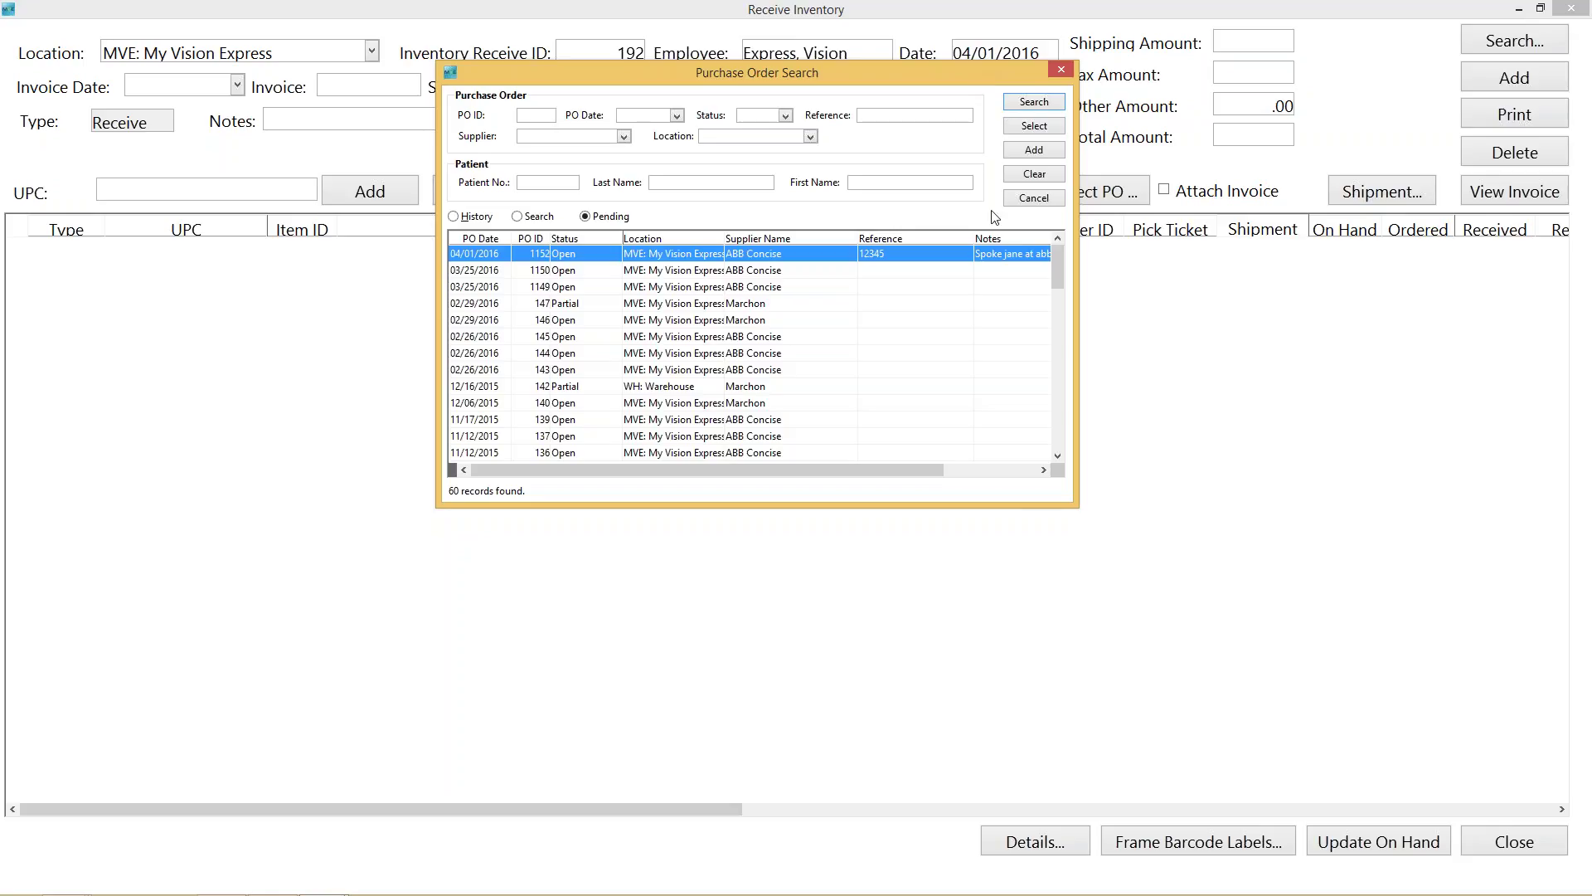
double_click(477, 257)
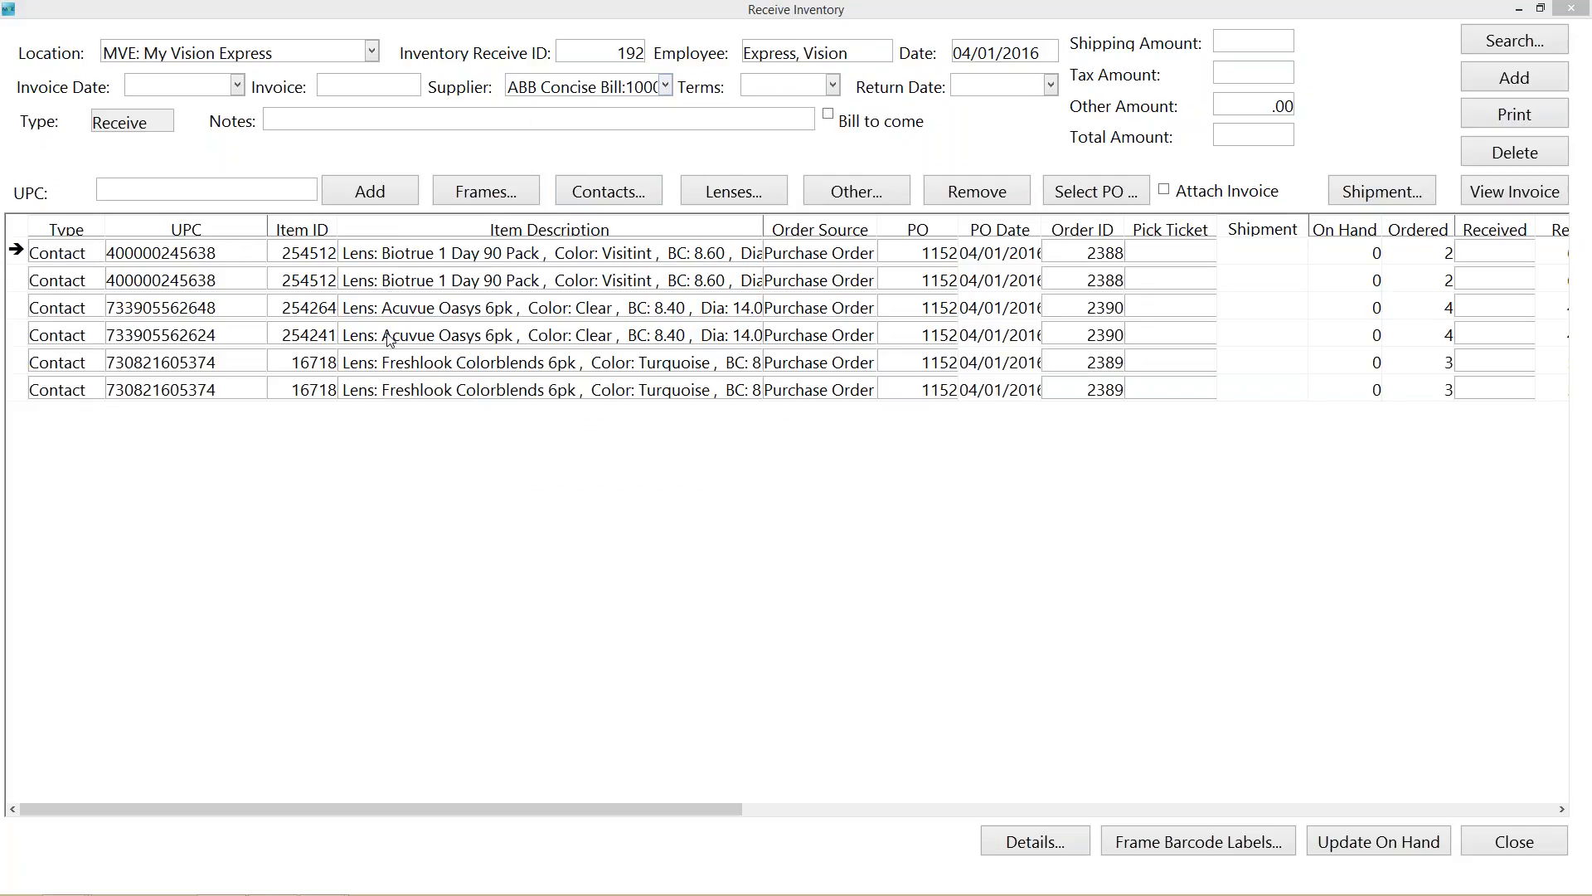
Enter received quantities of 2 for both Biotrue 1 Day lines and 4 for both Acuvue Oasys lines.
drag(685, 813, 830, 817)
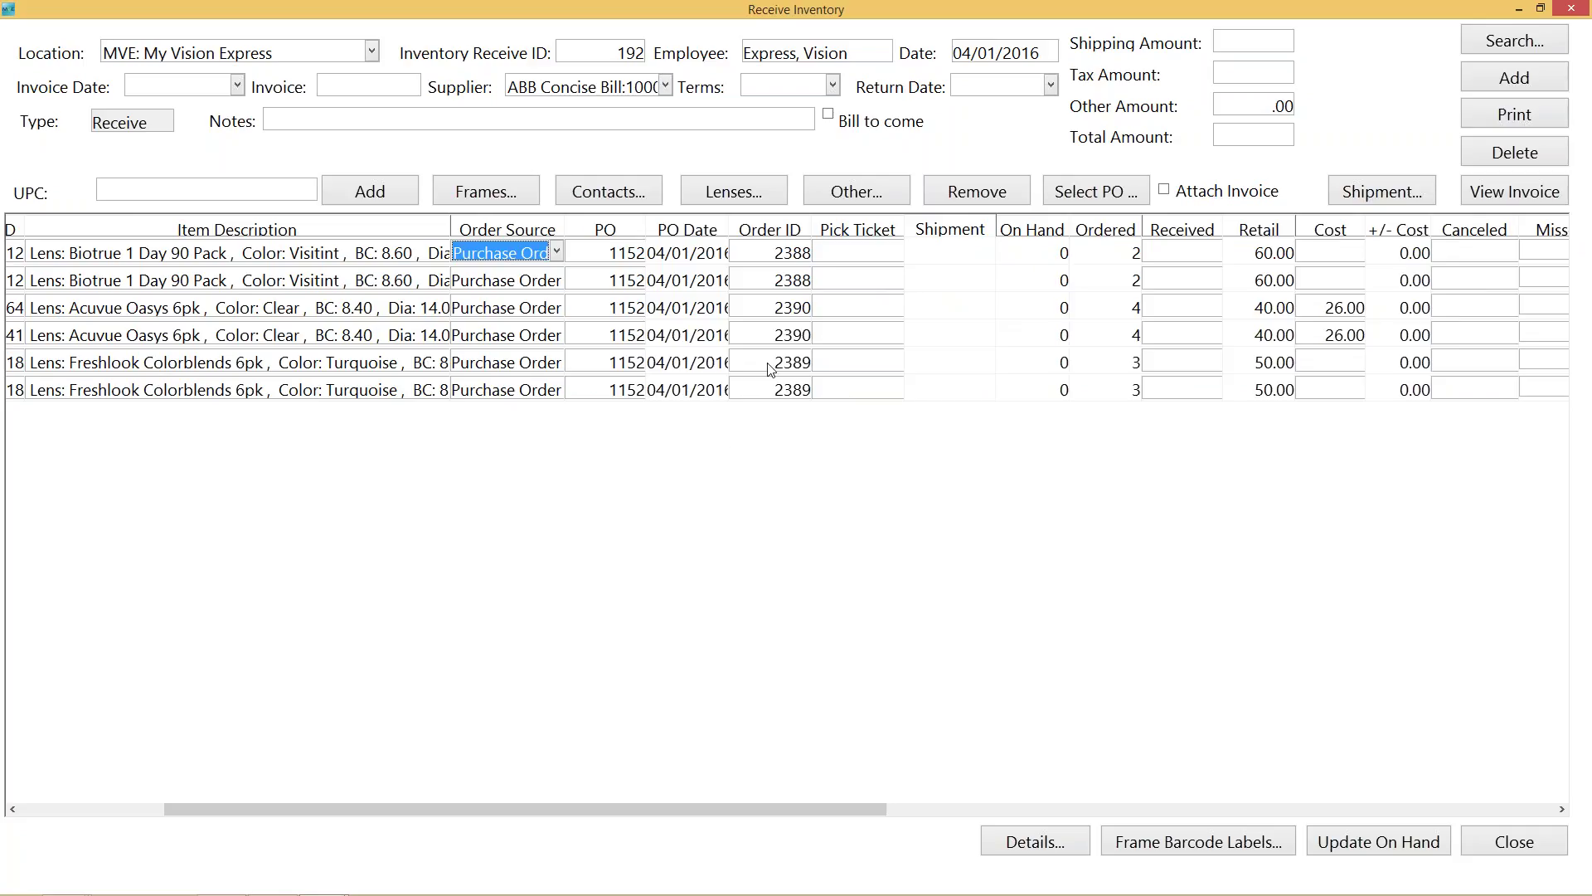
drag(858, 807, 996, 797)
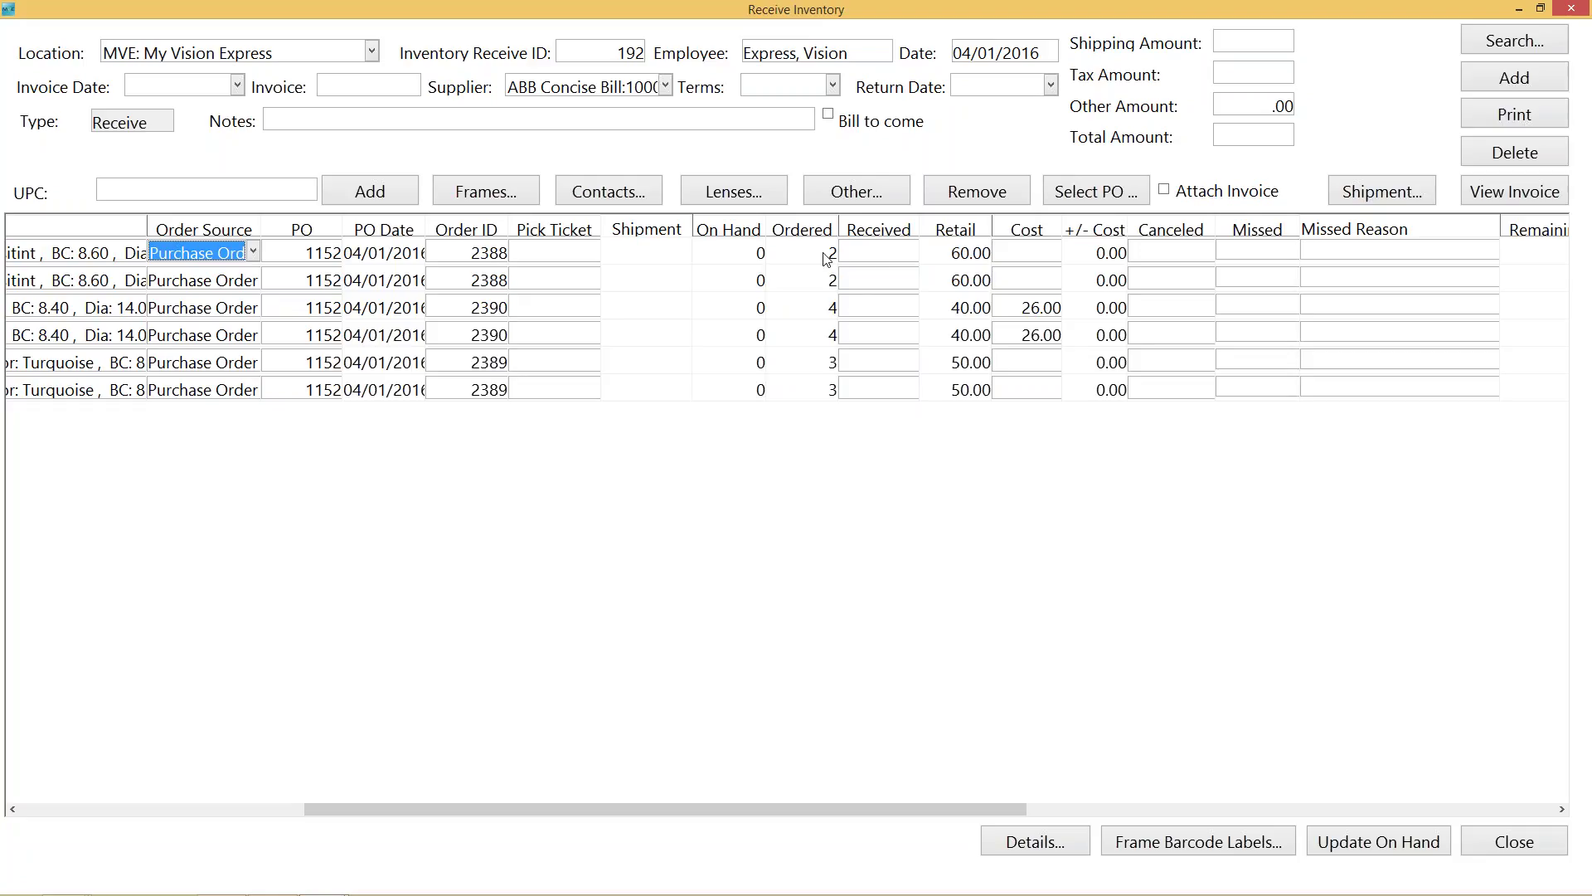
click(875, 258)
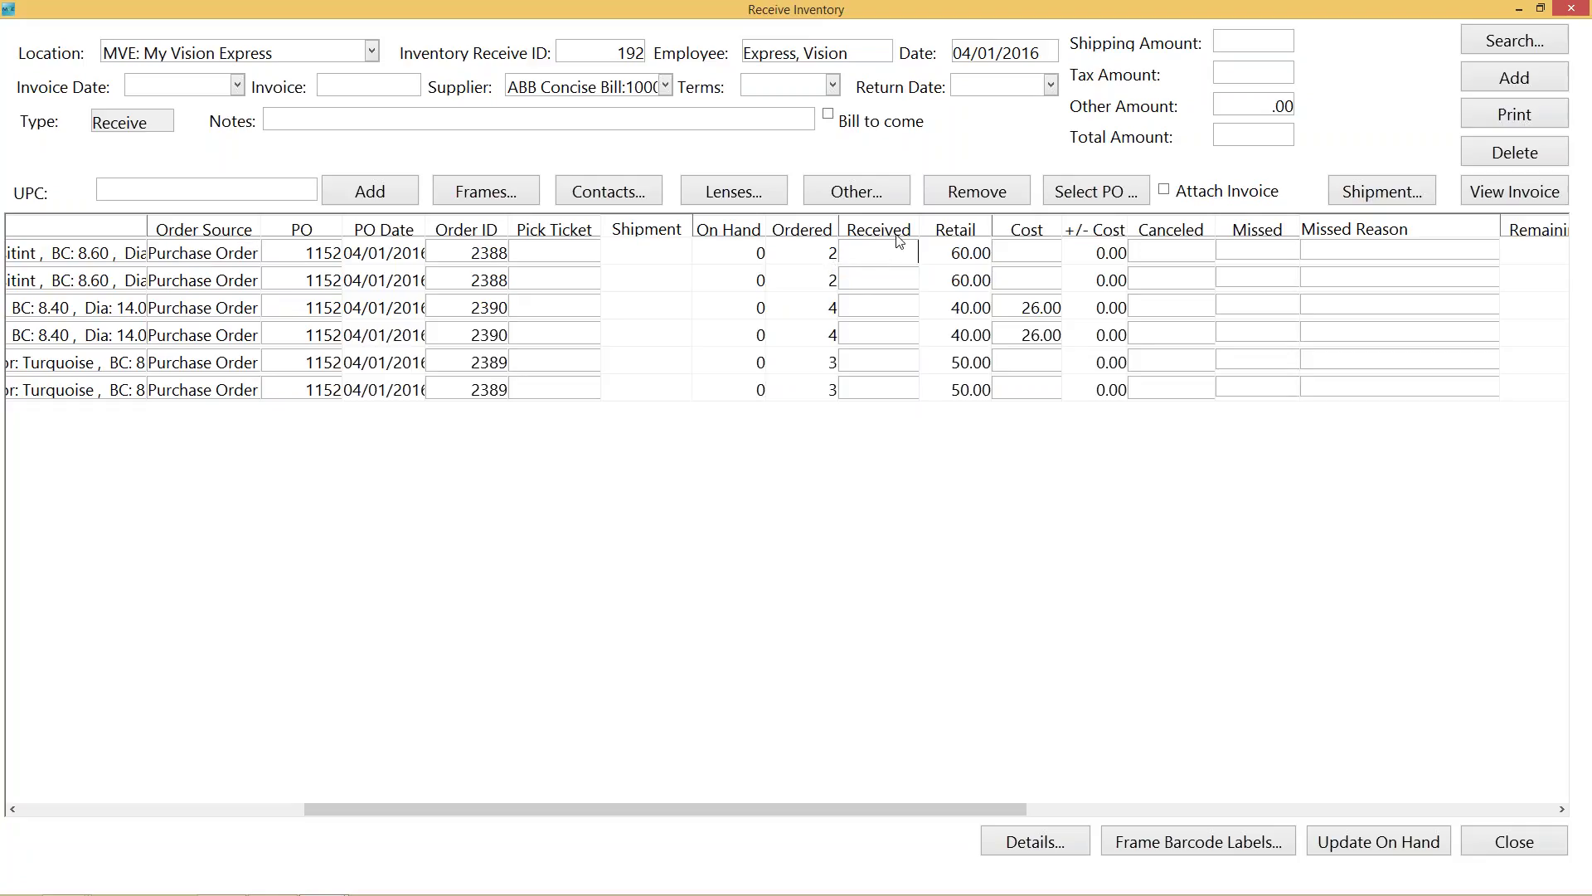
text(2)
click(910, 285)
text(2)
click(915, 309)
text(4)
click(916, 336)
text(4)
Enter received quantities of 1 for the first Freshlook Colorblends line and 3 for the second.
click(914, 363)
text(1)
drag(988, 809, 1093, 787)
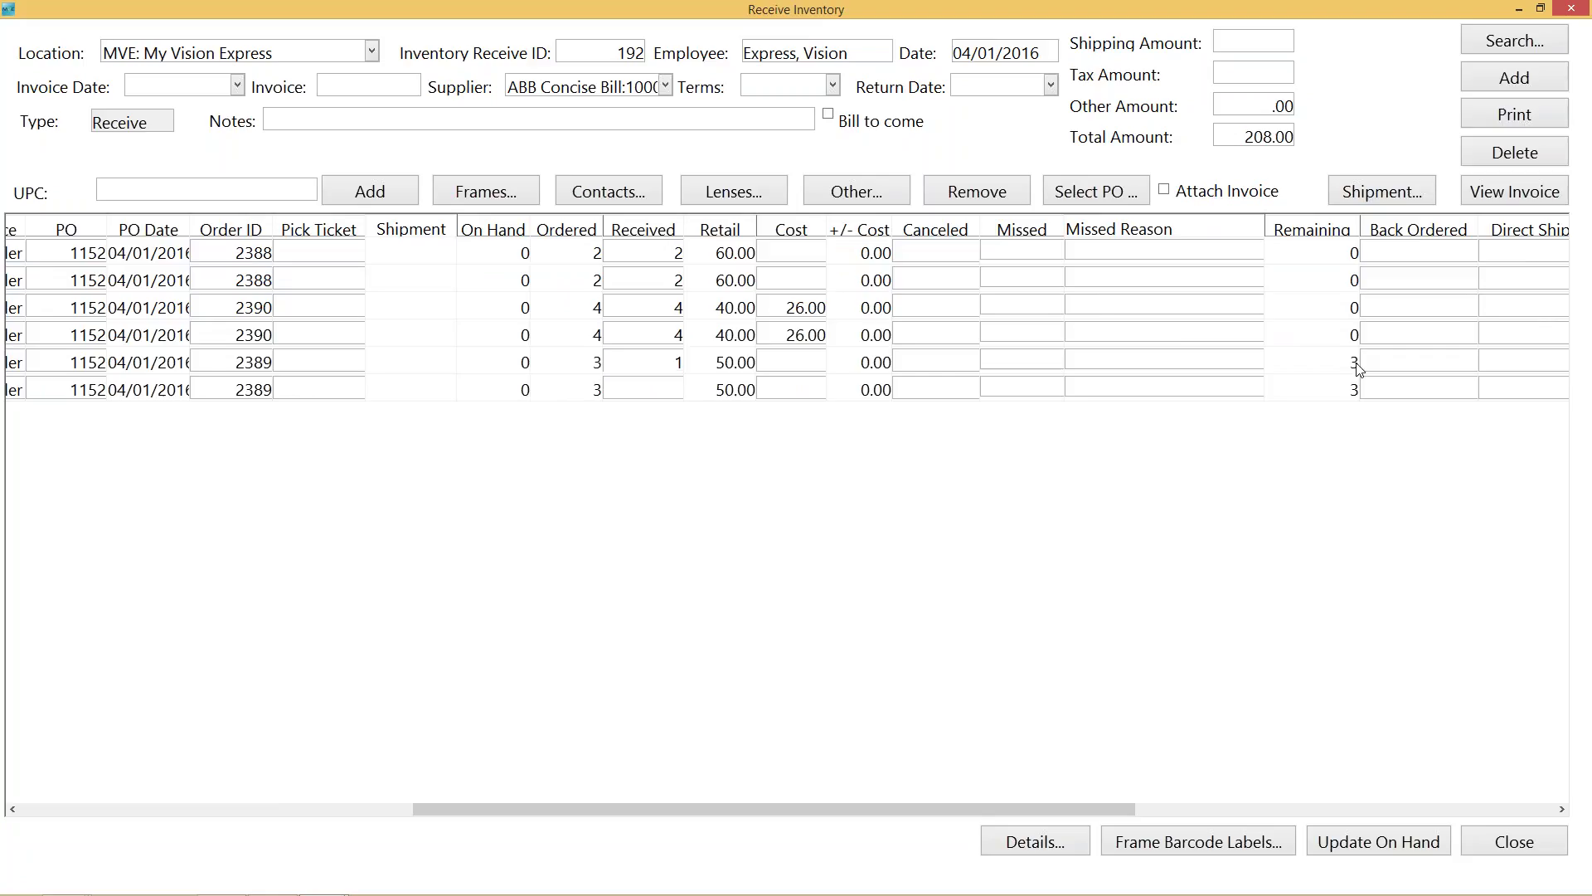
click(673, 398)
text(3)
click(630, 356)
Set the cost of both Biotrue 1 Day lines to 25.
click(777, 260)
click(794, 261)
text(25)
click(793, 281)
text(25)
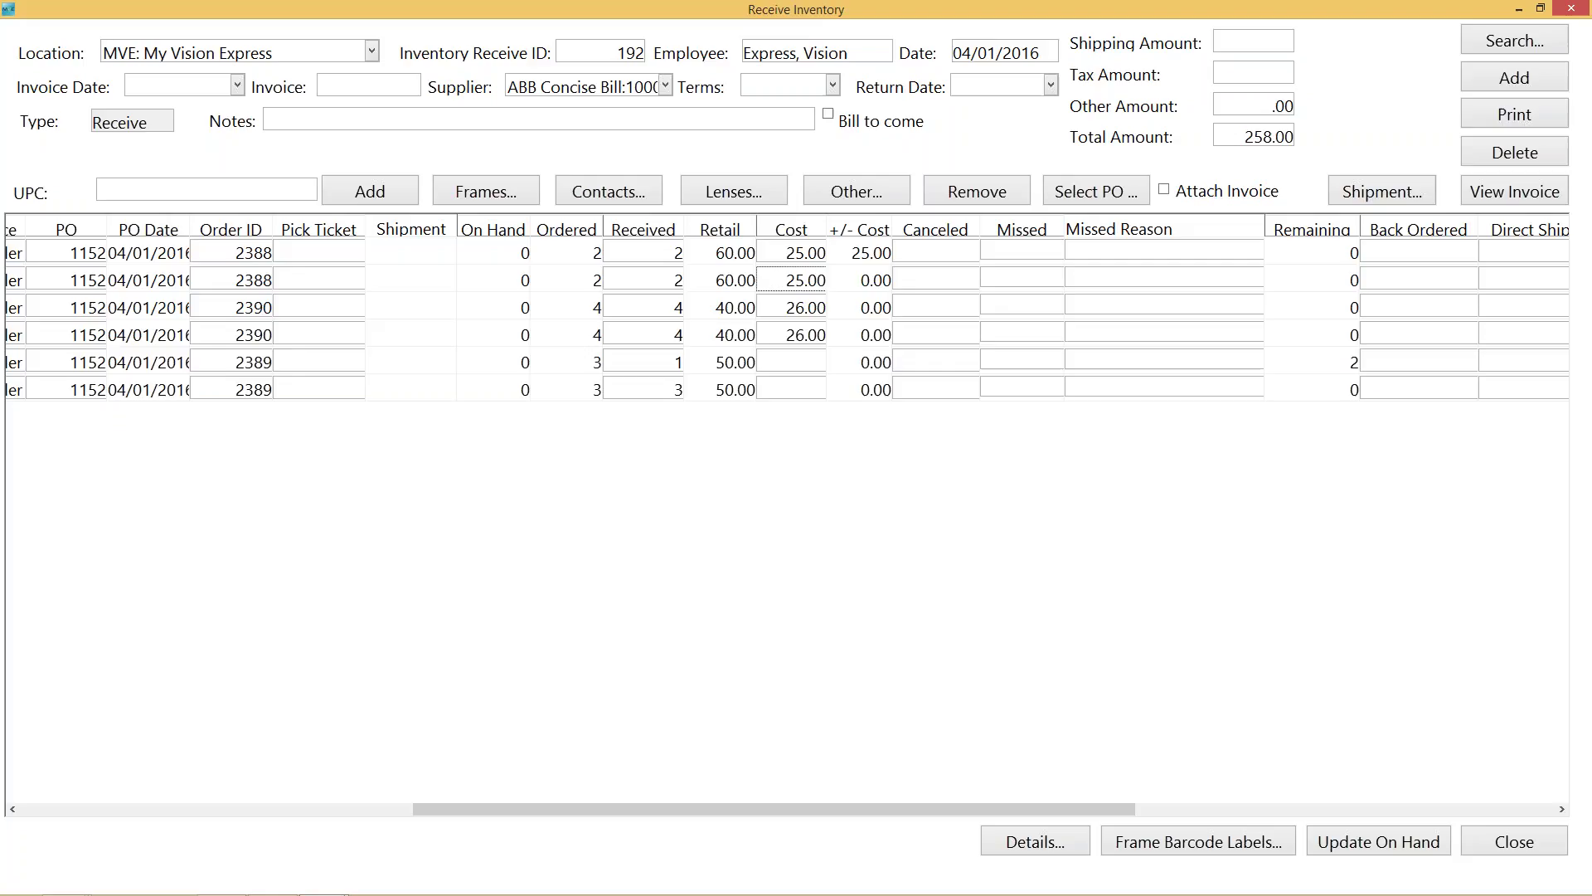
Set the cost of both Acuvue Oasys lines to 27 and of both Freshlook Colorblends lines to 20.
click(798, 311)
text(27)
click(801, 335)
text(27)
click(806, 363)
text(20)
click(782, 391)
text(20)
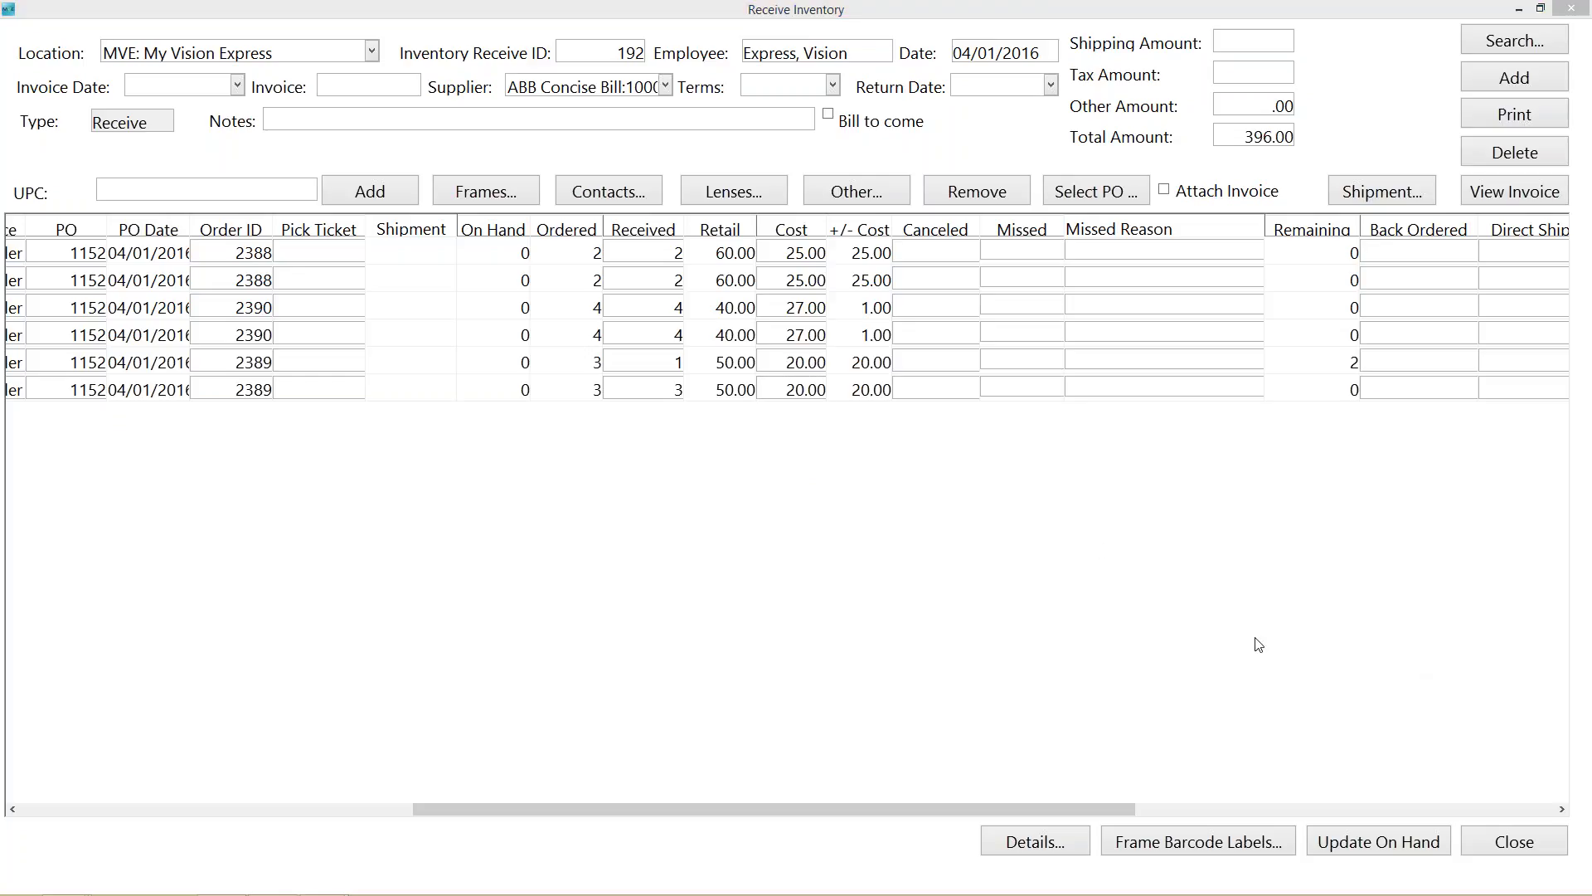
View the inventory details of the last Freshlook Colorblends line and close them.
drag(997, 806, 597, 757)
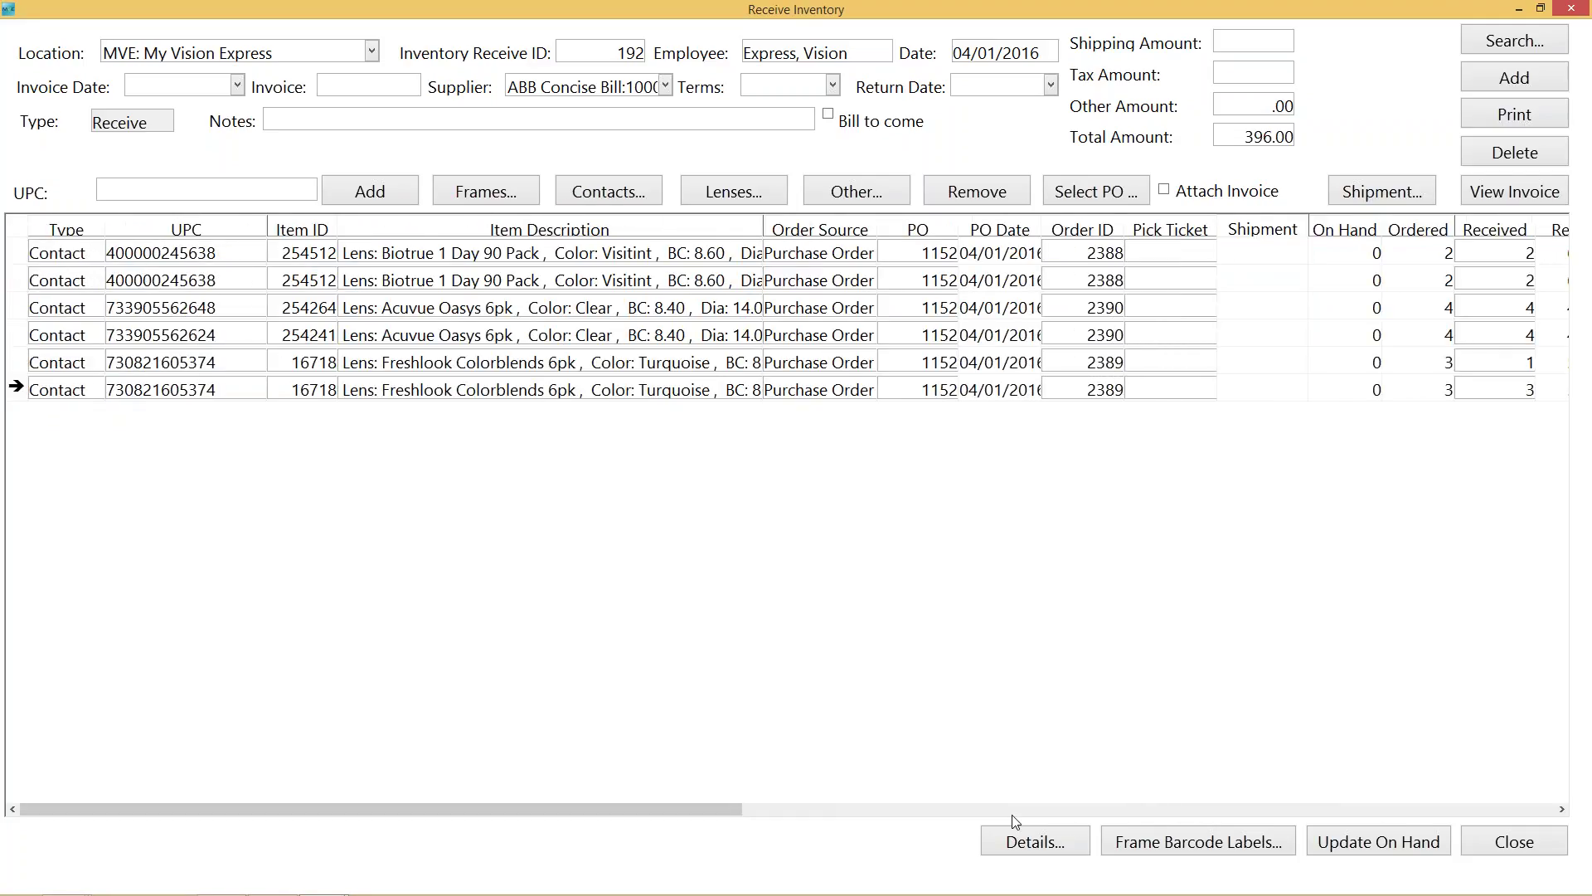
click(1033, 842)
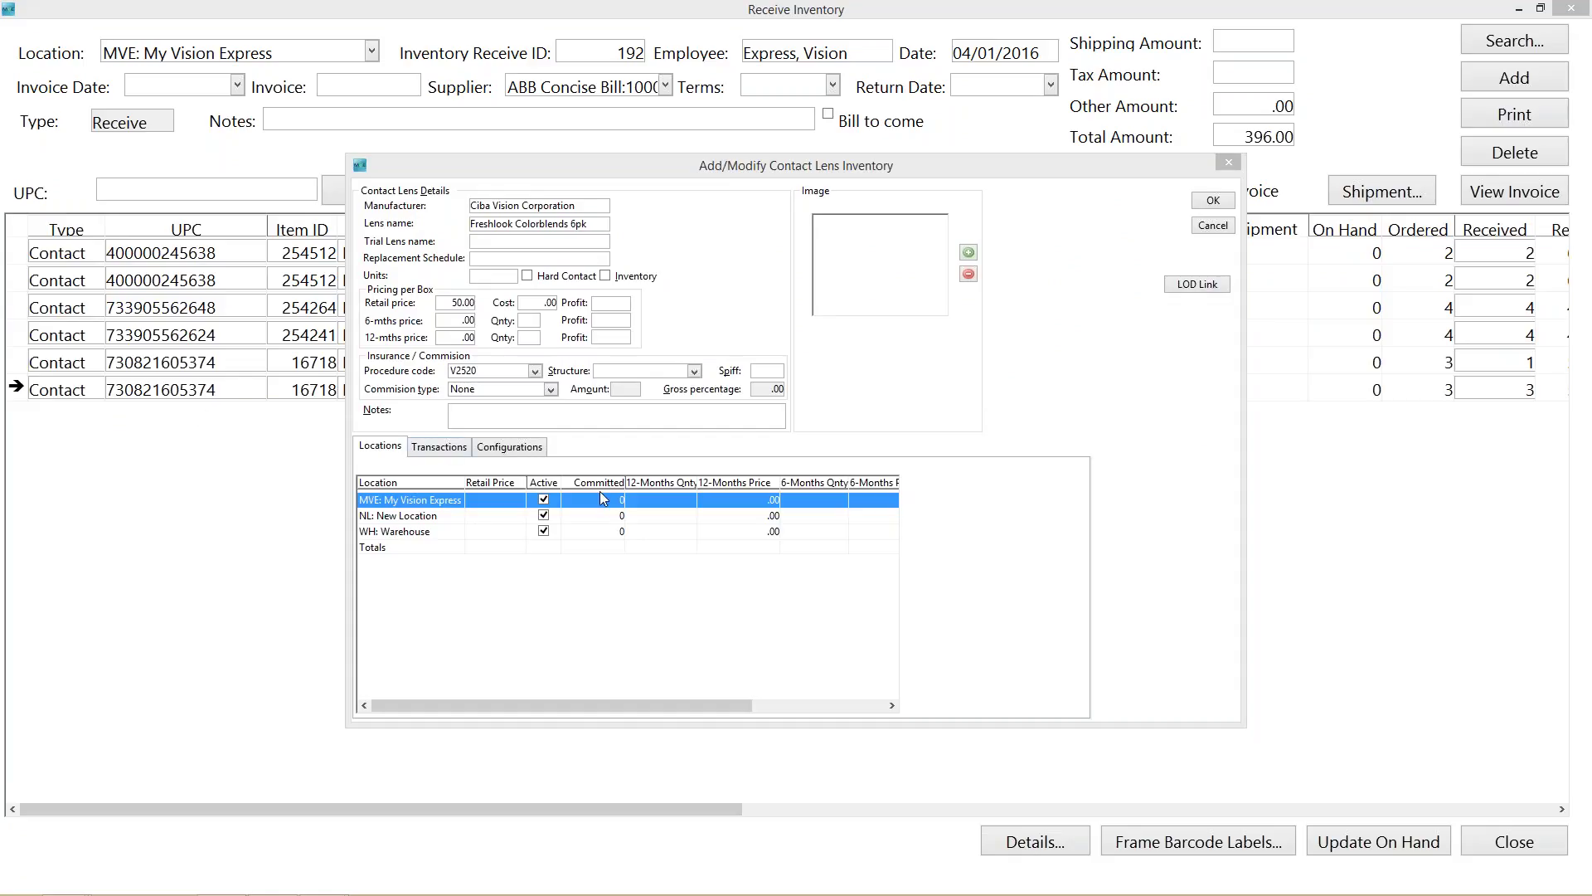
click(1228, 162)
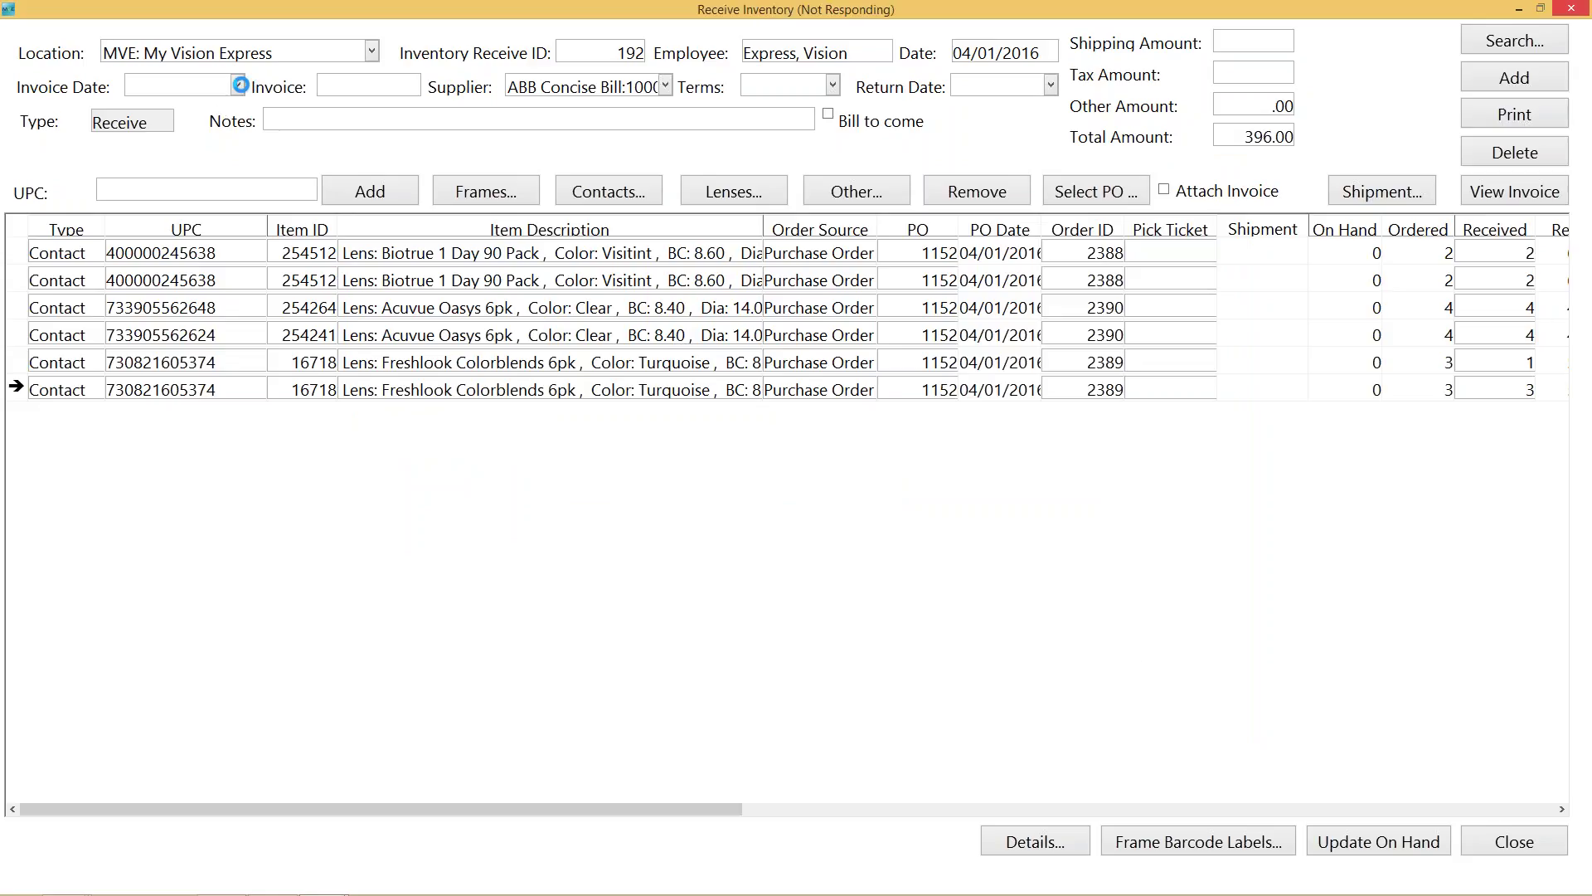
Fill in invoice date 04/01/2016, invoice number 12345, terms of 30 Days and return date 05/01/2016 for the receipt.
click(237, 85)
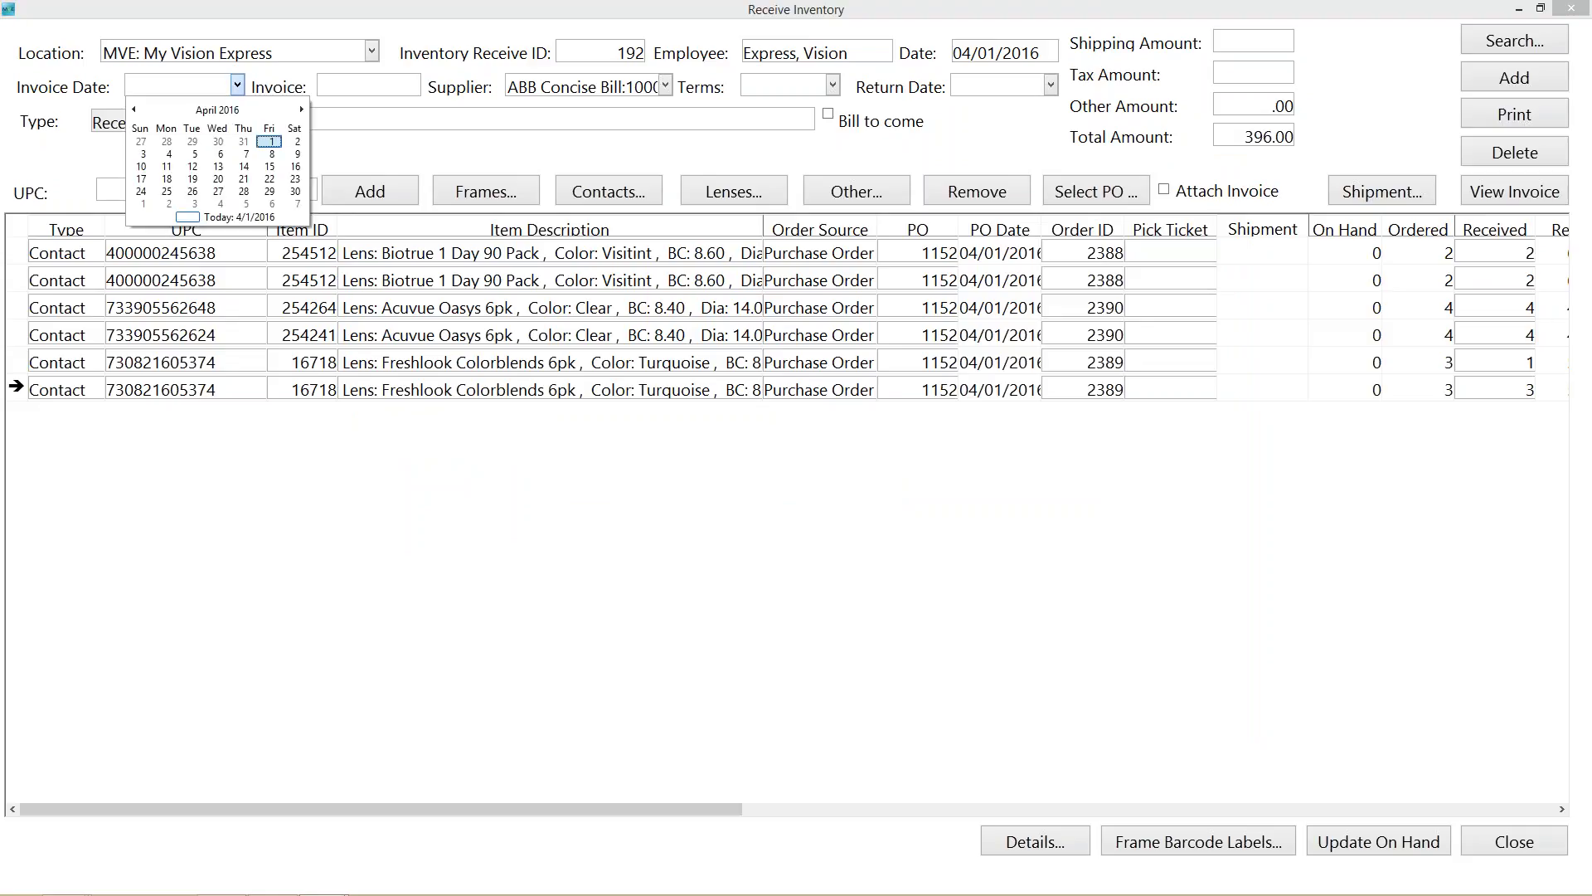
click(274, 143)
click(371, 94)
text(12345)
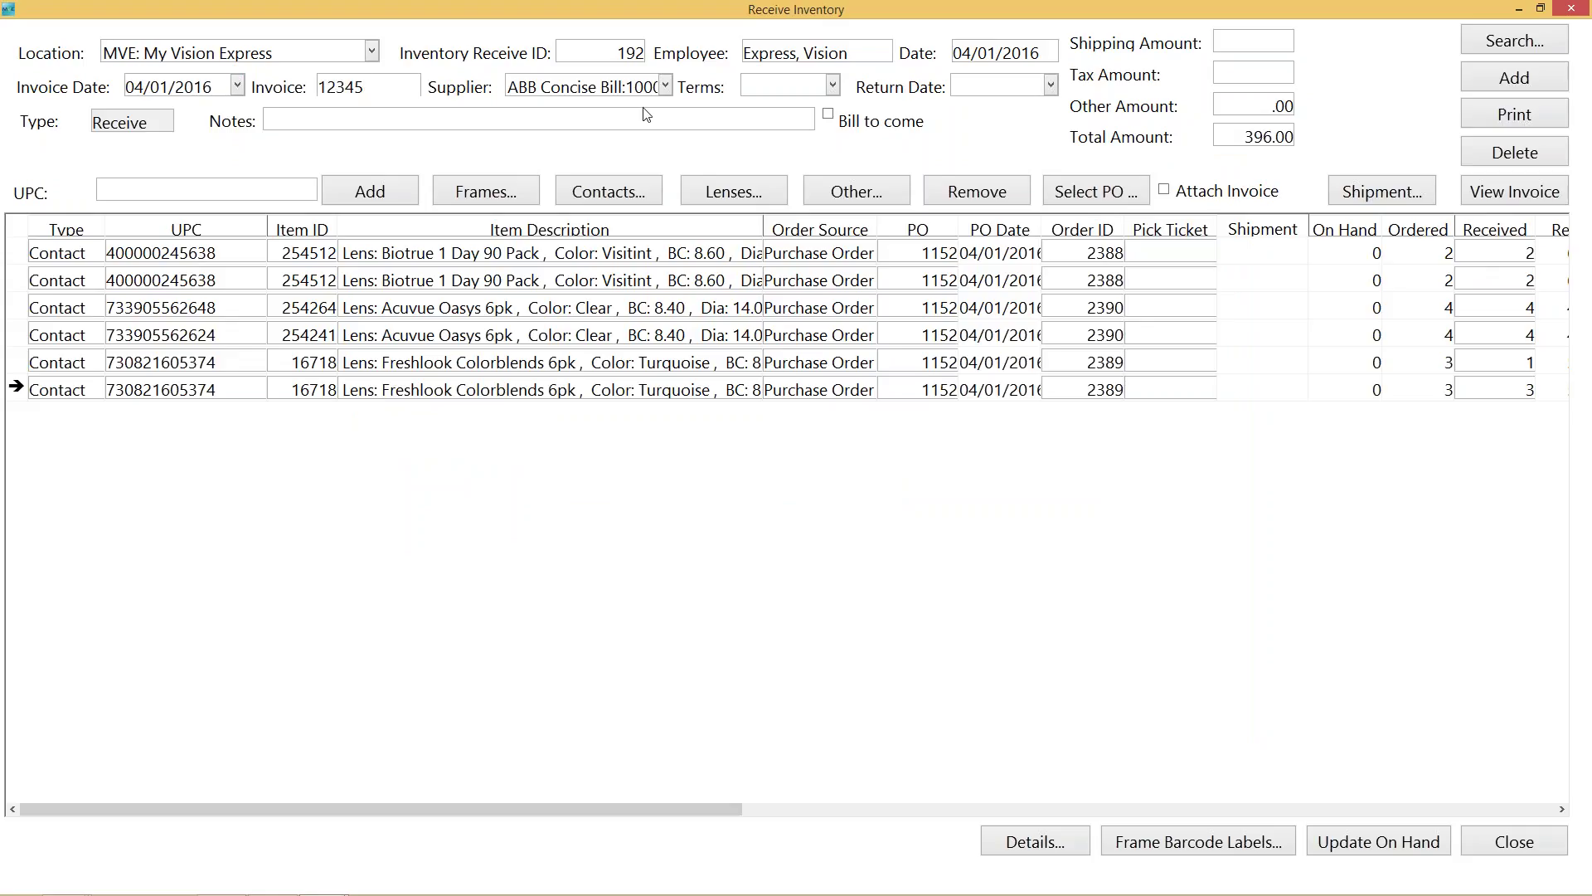
click(795, 90)
click(793, 112)
click(1012, 89)
text(05/01/2016)
Set the receipt's shipping amount to 5 and update the on-hand inventory with the received items.
click(1267, 47)
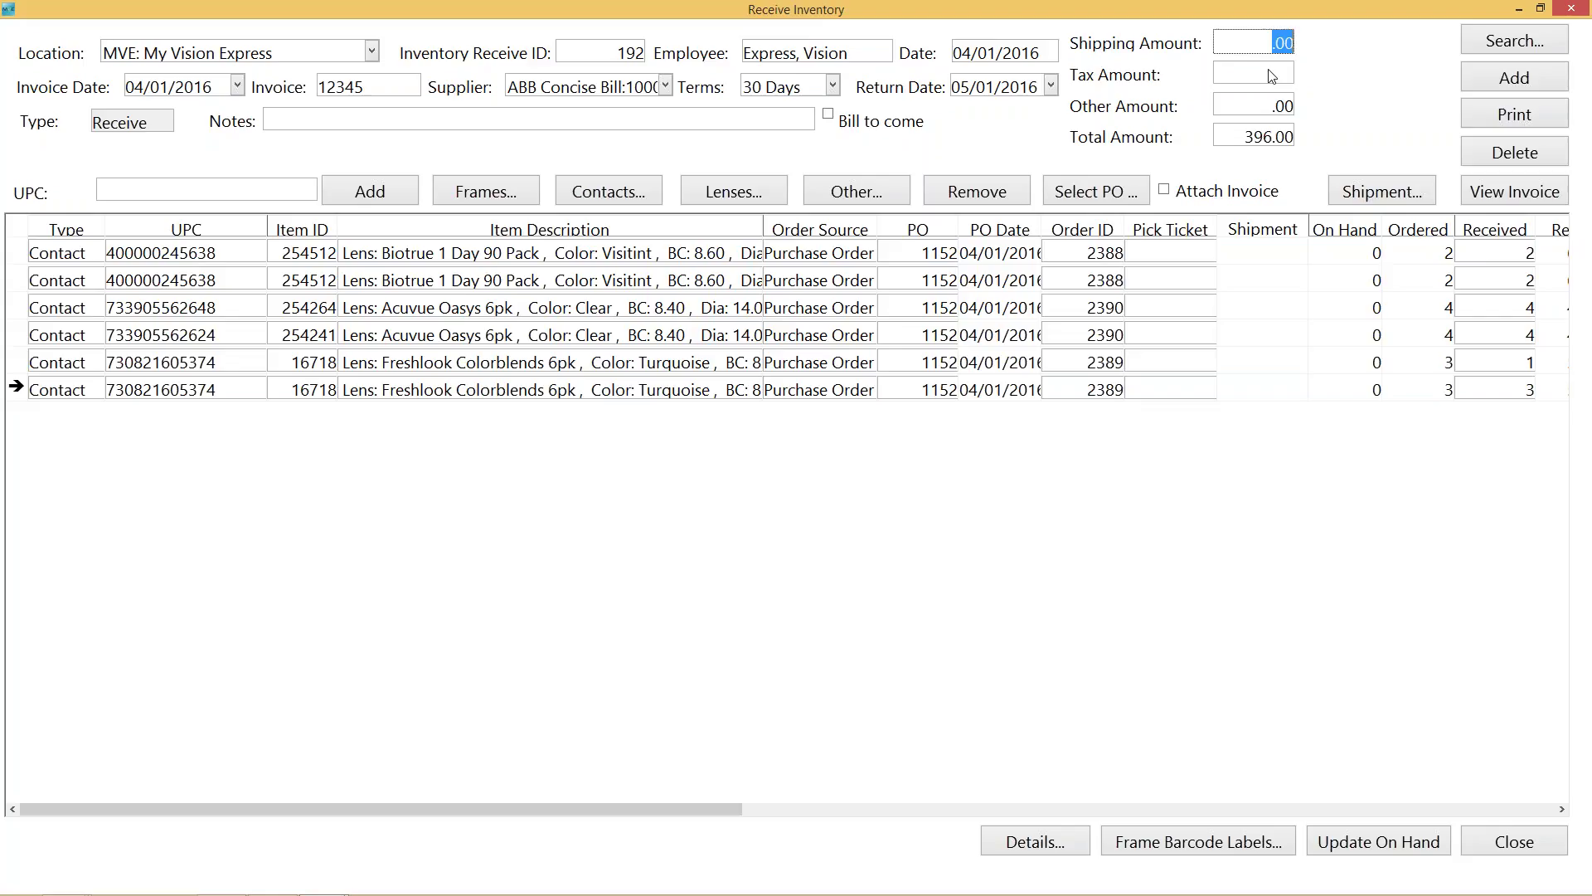
text(5)
click(1267, 111)
click(533, 121)
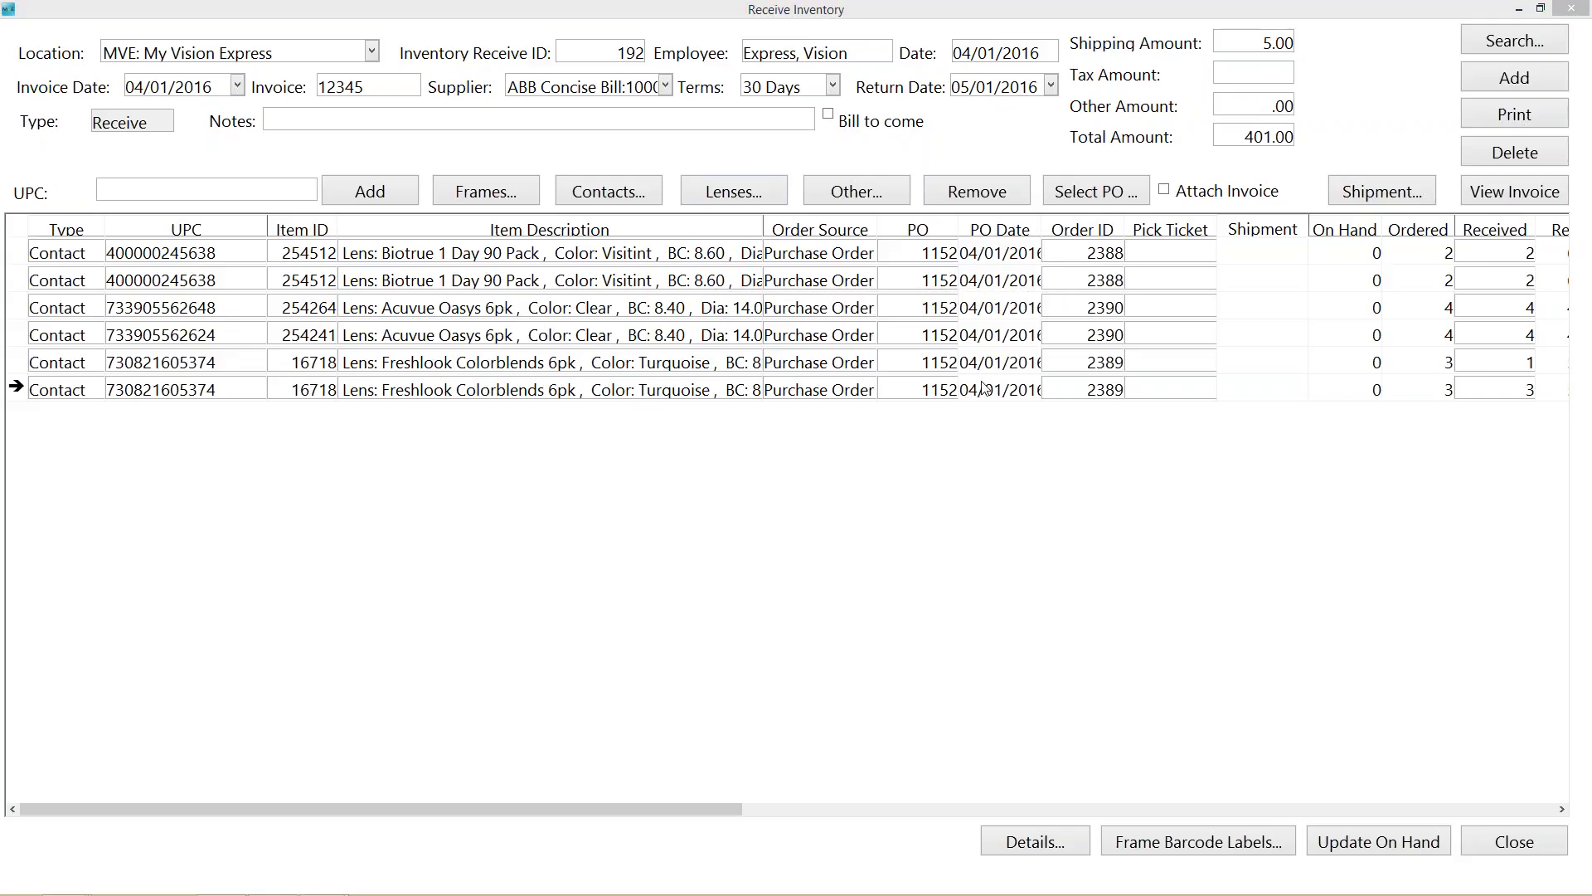
click(1382, 845)
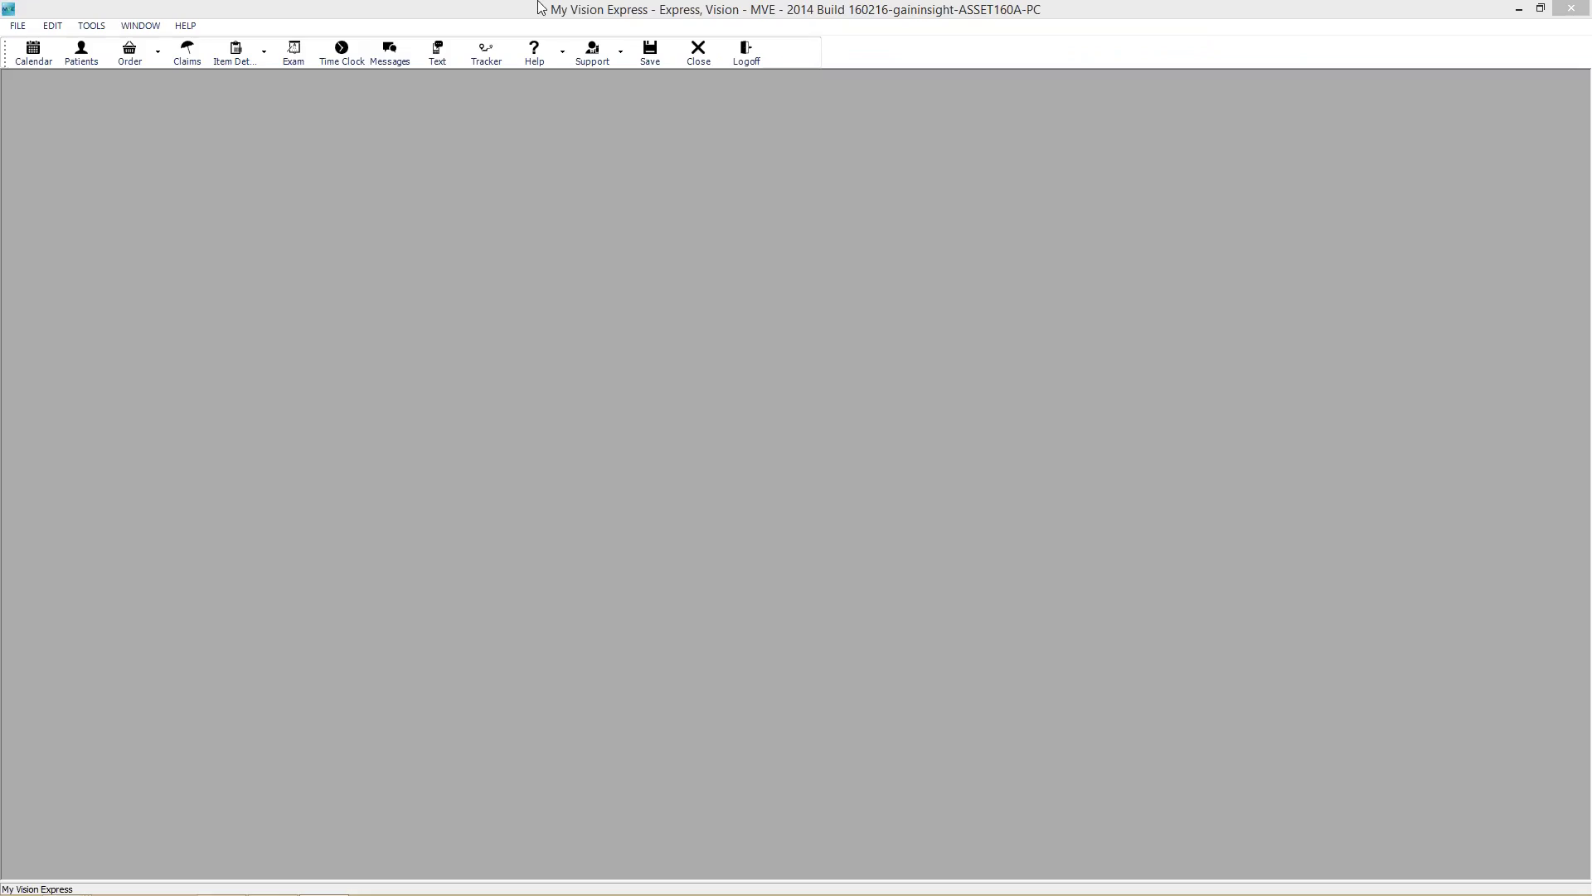
Open the inventory Returns window and maximize it.
click(16, 27)
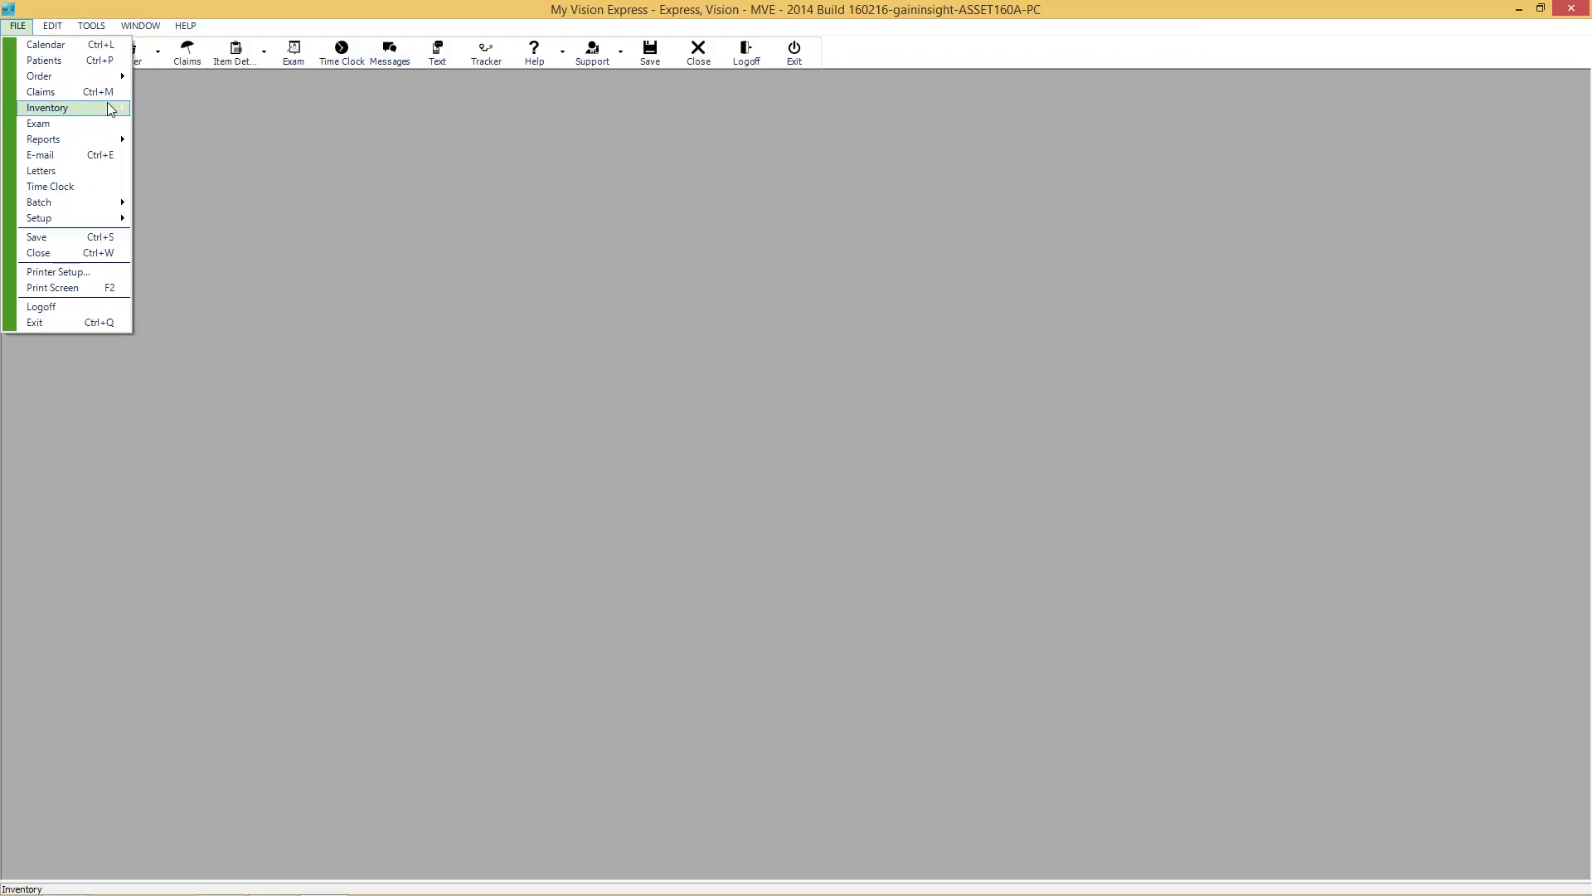
mouse_move(110, 112)
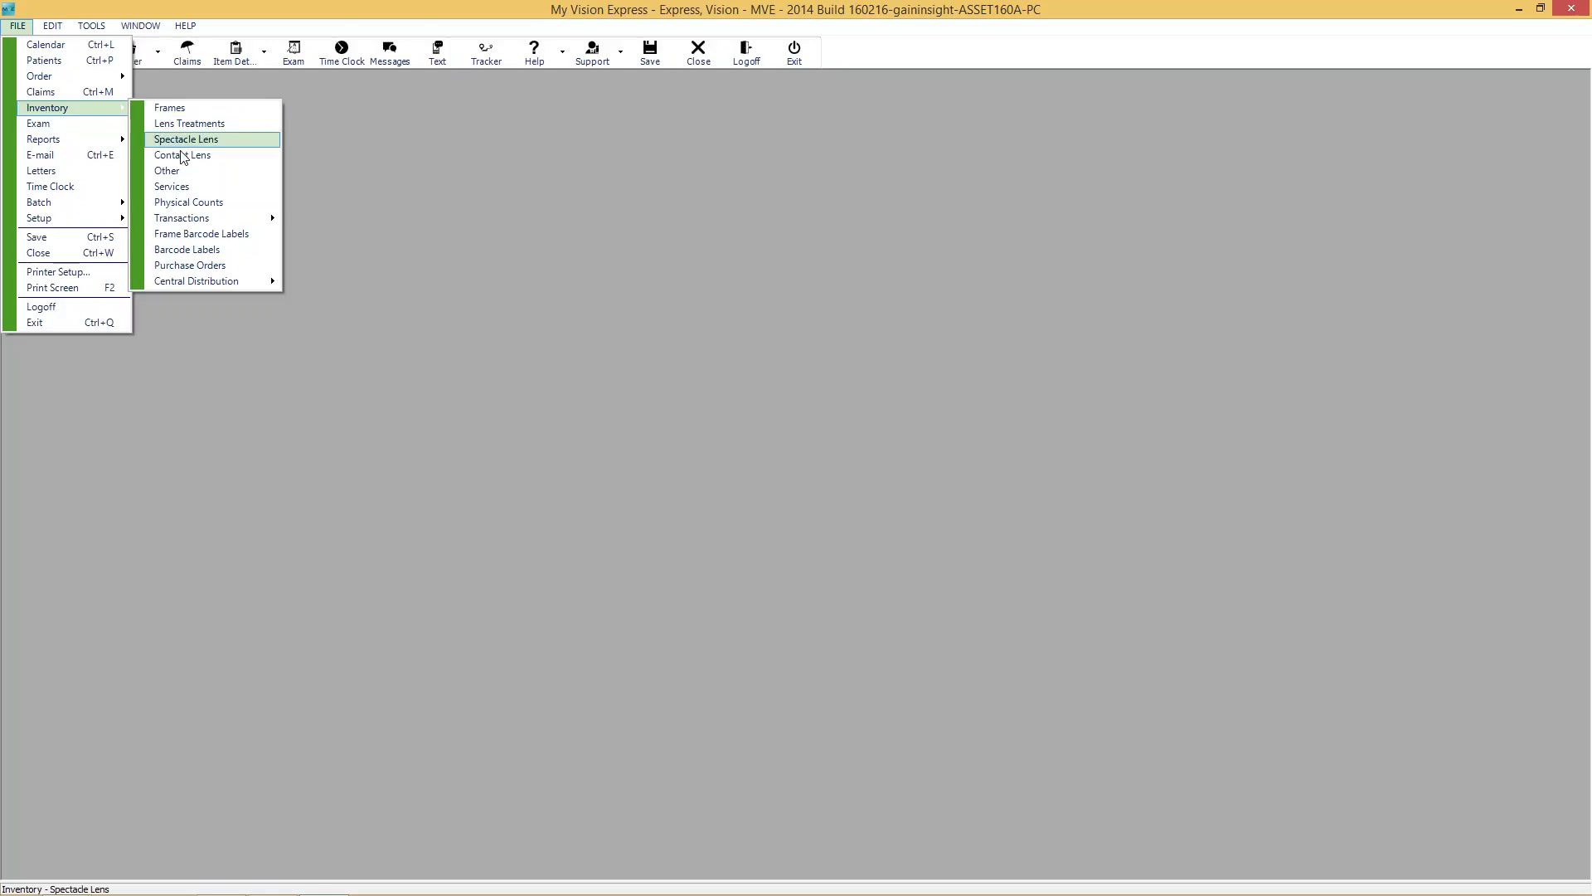
mouse_move(274, 224)
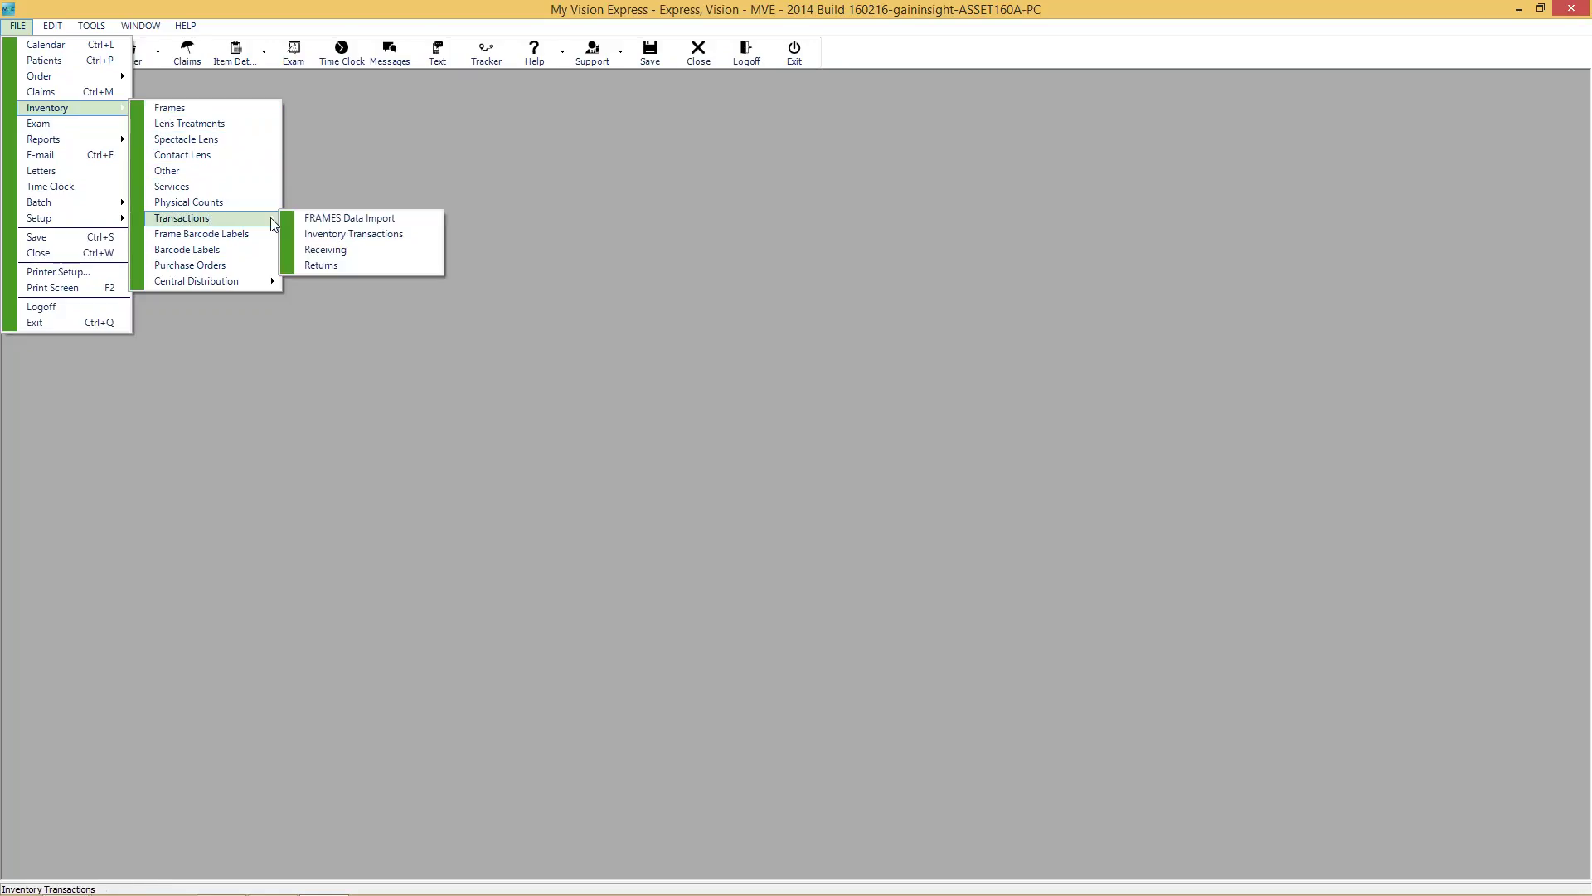
click(330, 264)
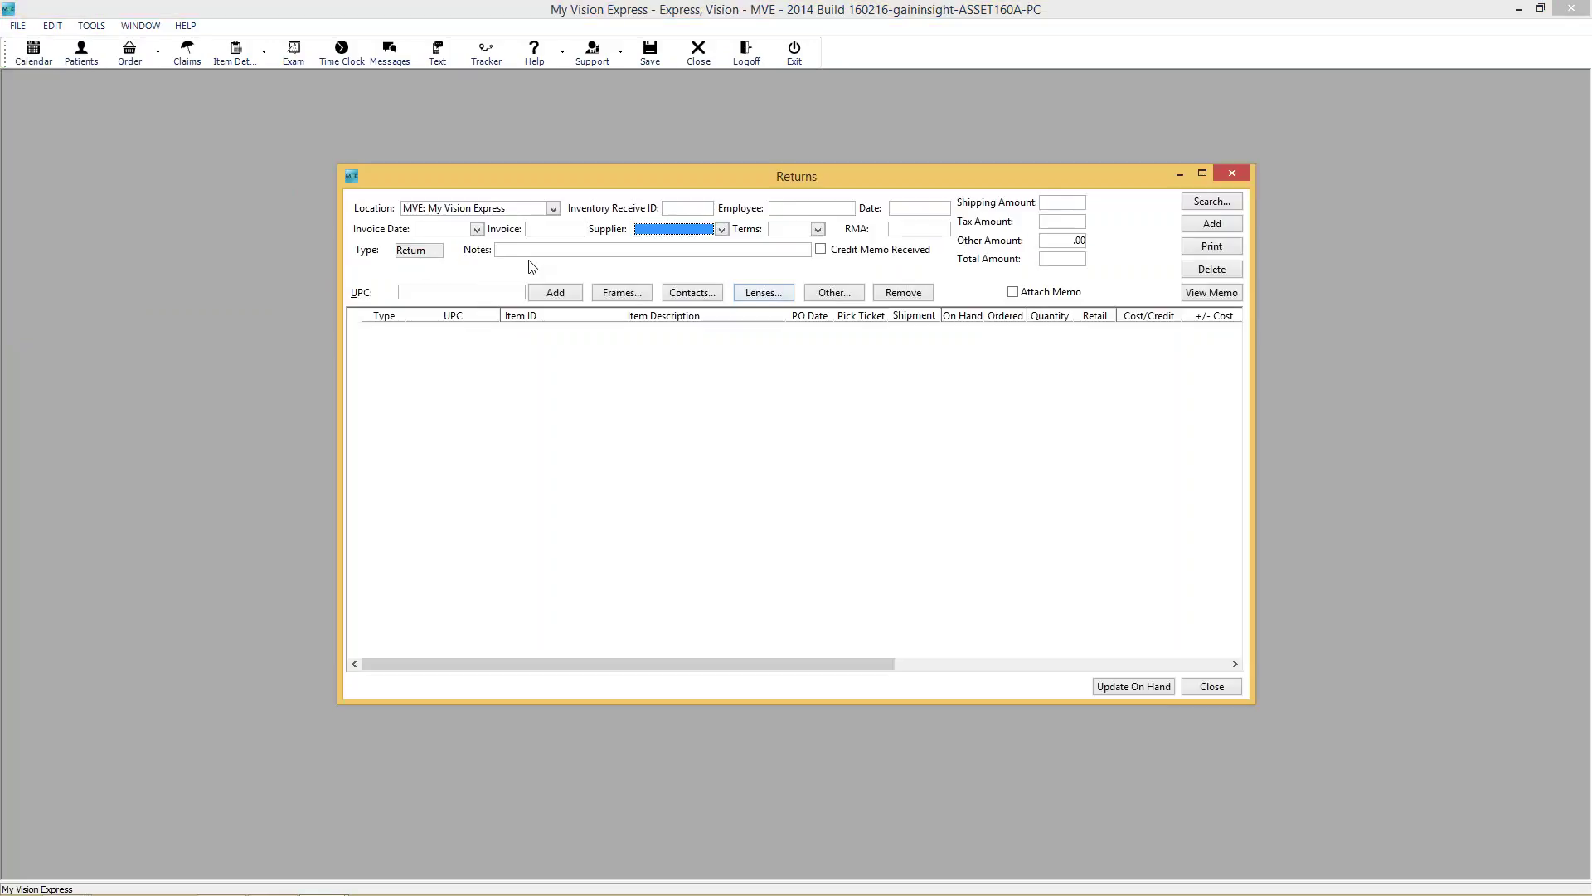
click(1203, 174)
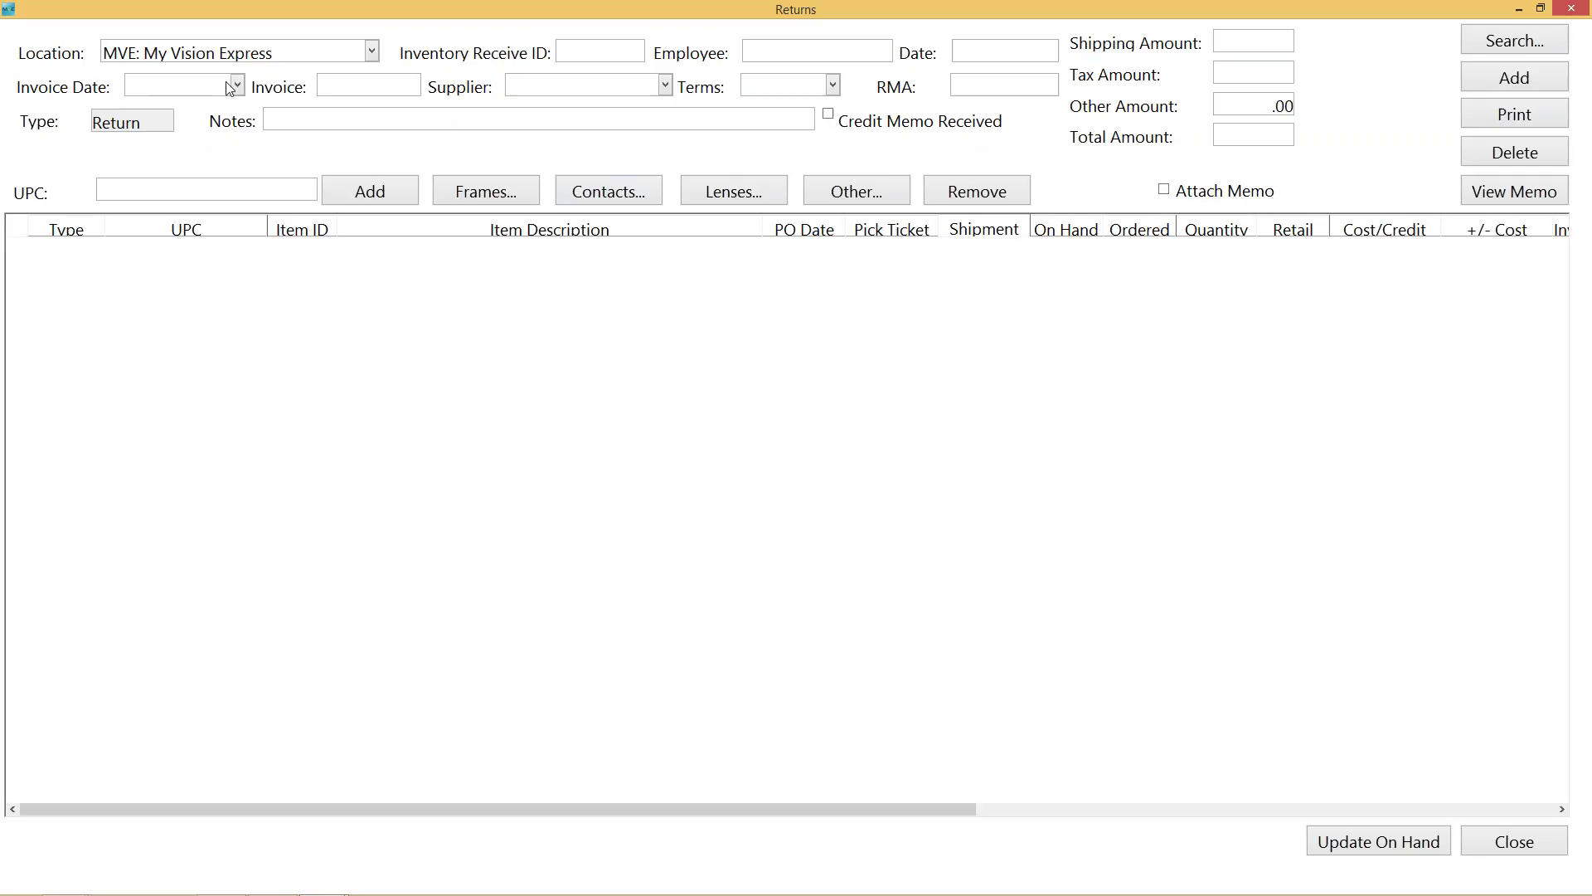
Set the supplier of the return to Luxottica.
click(583, 86)
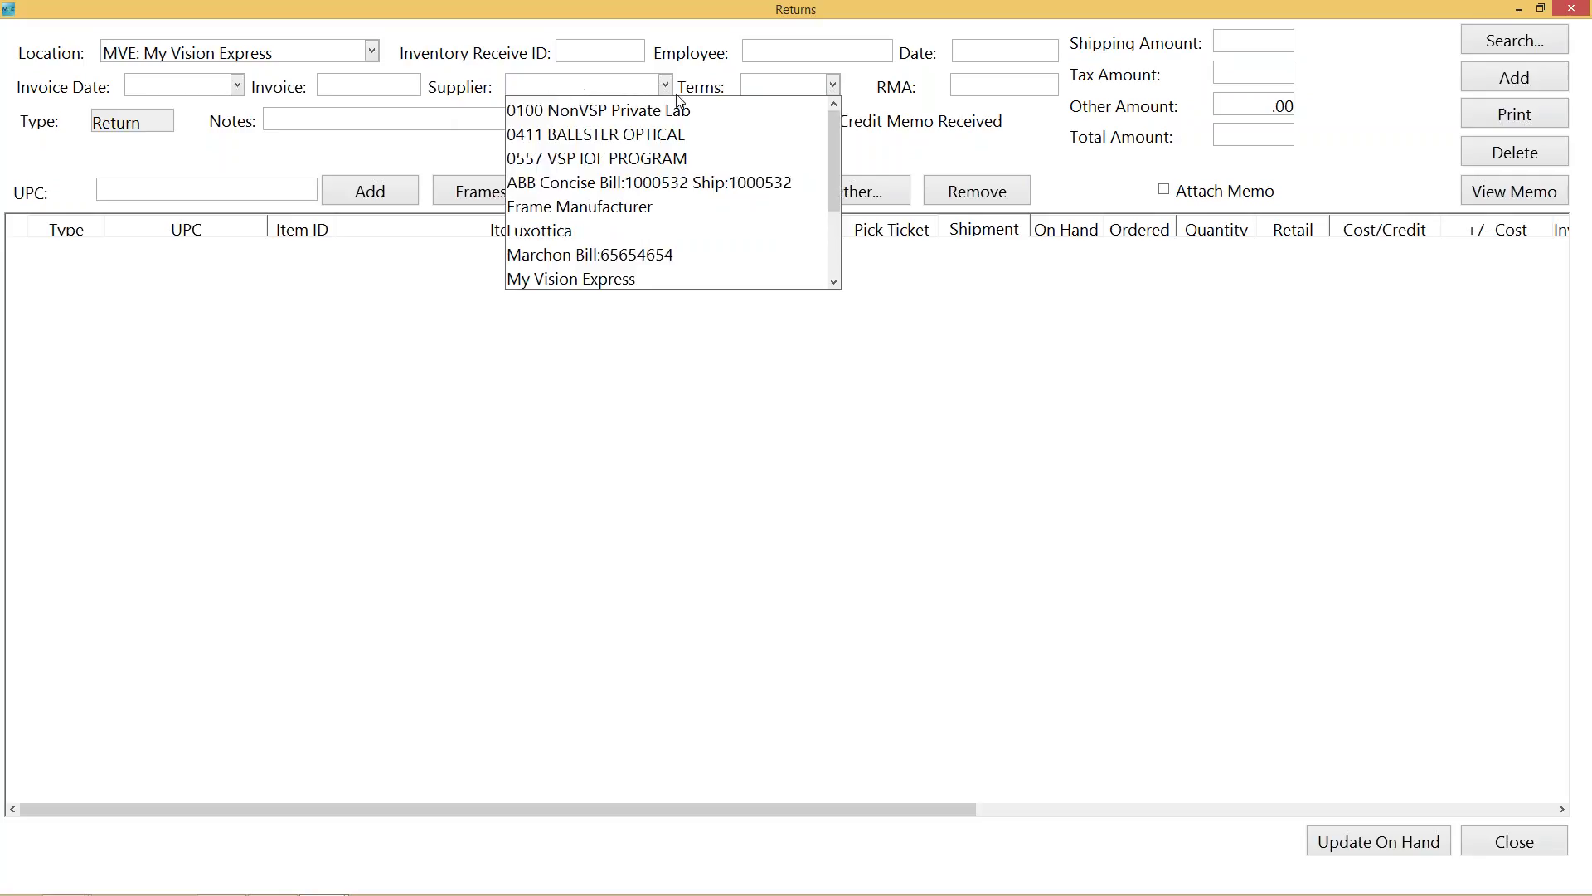
click(561, 233)
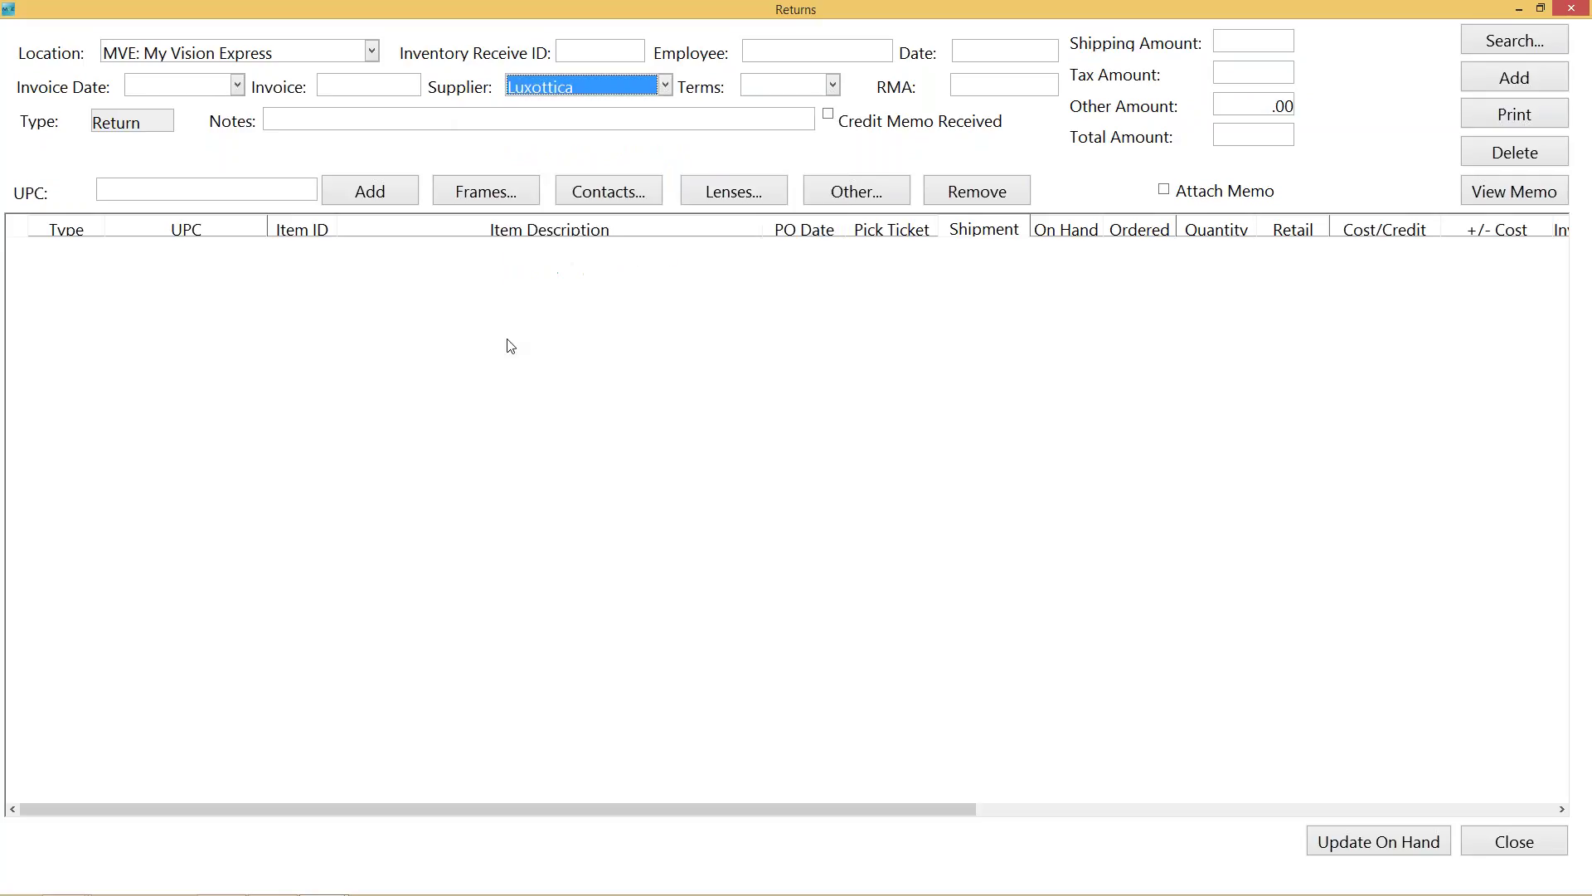
click(174, 199)
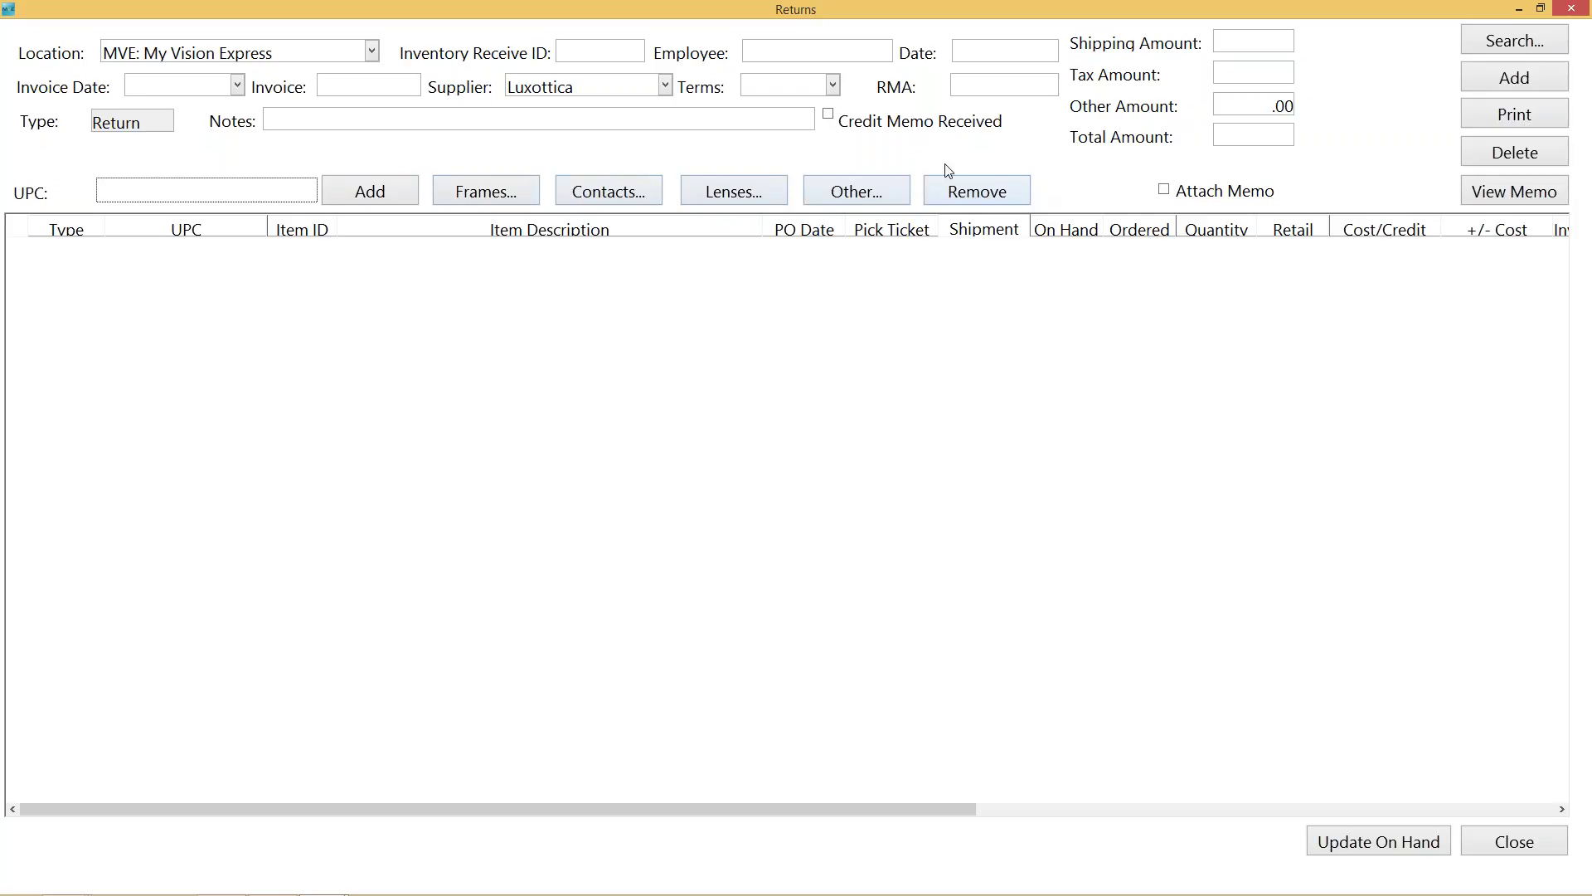
Look through the Luxottica frames and collections in the frame inventory and close it without selecting a frame.
click(509, 190)
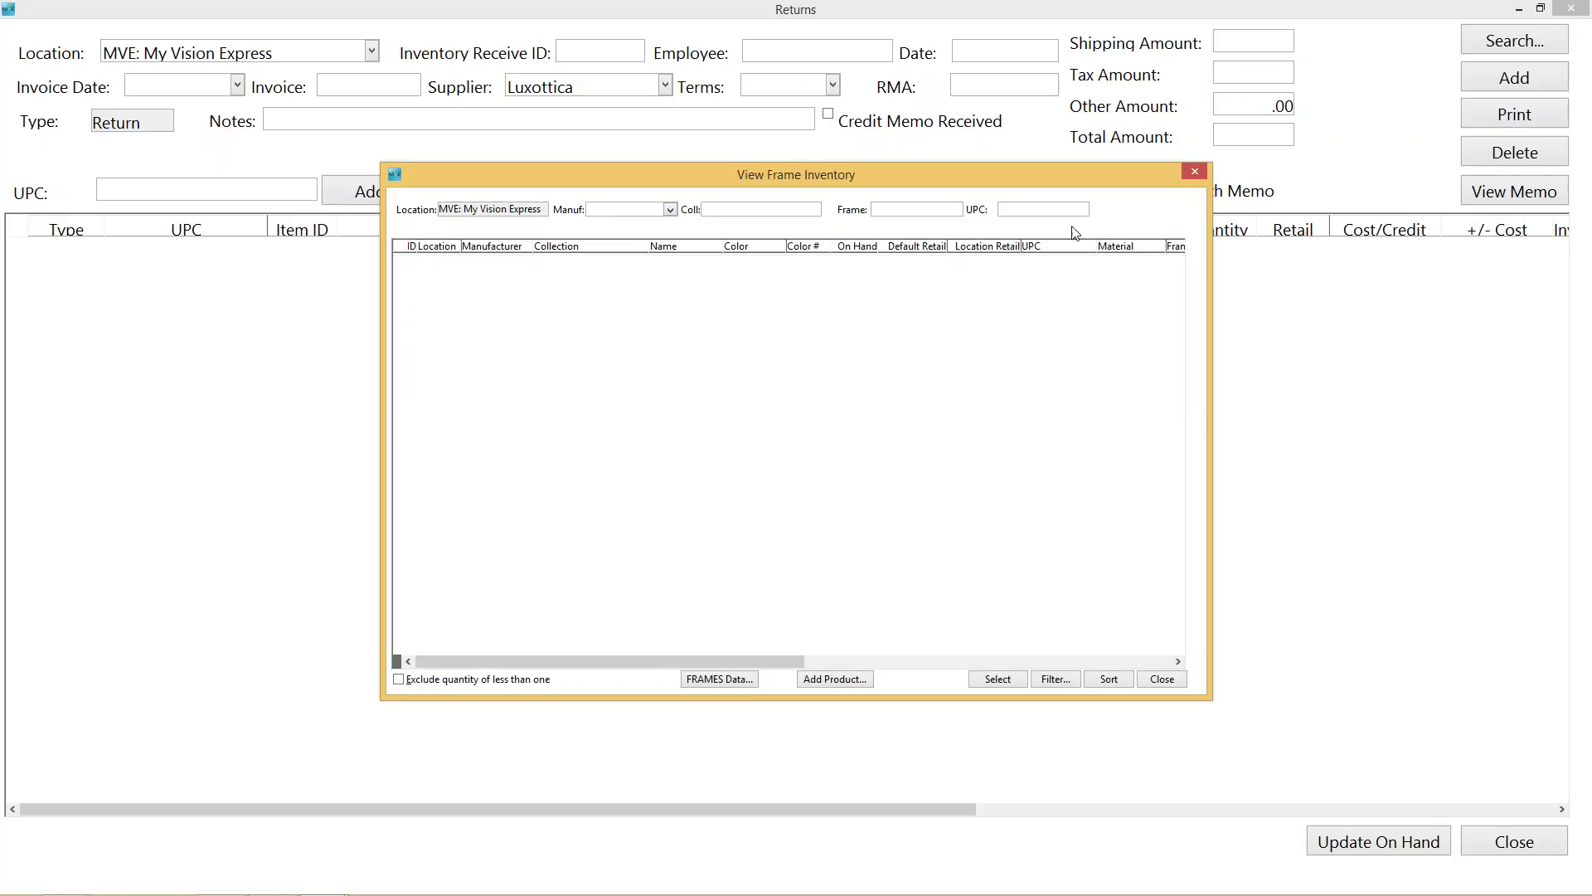
click(665, 210)
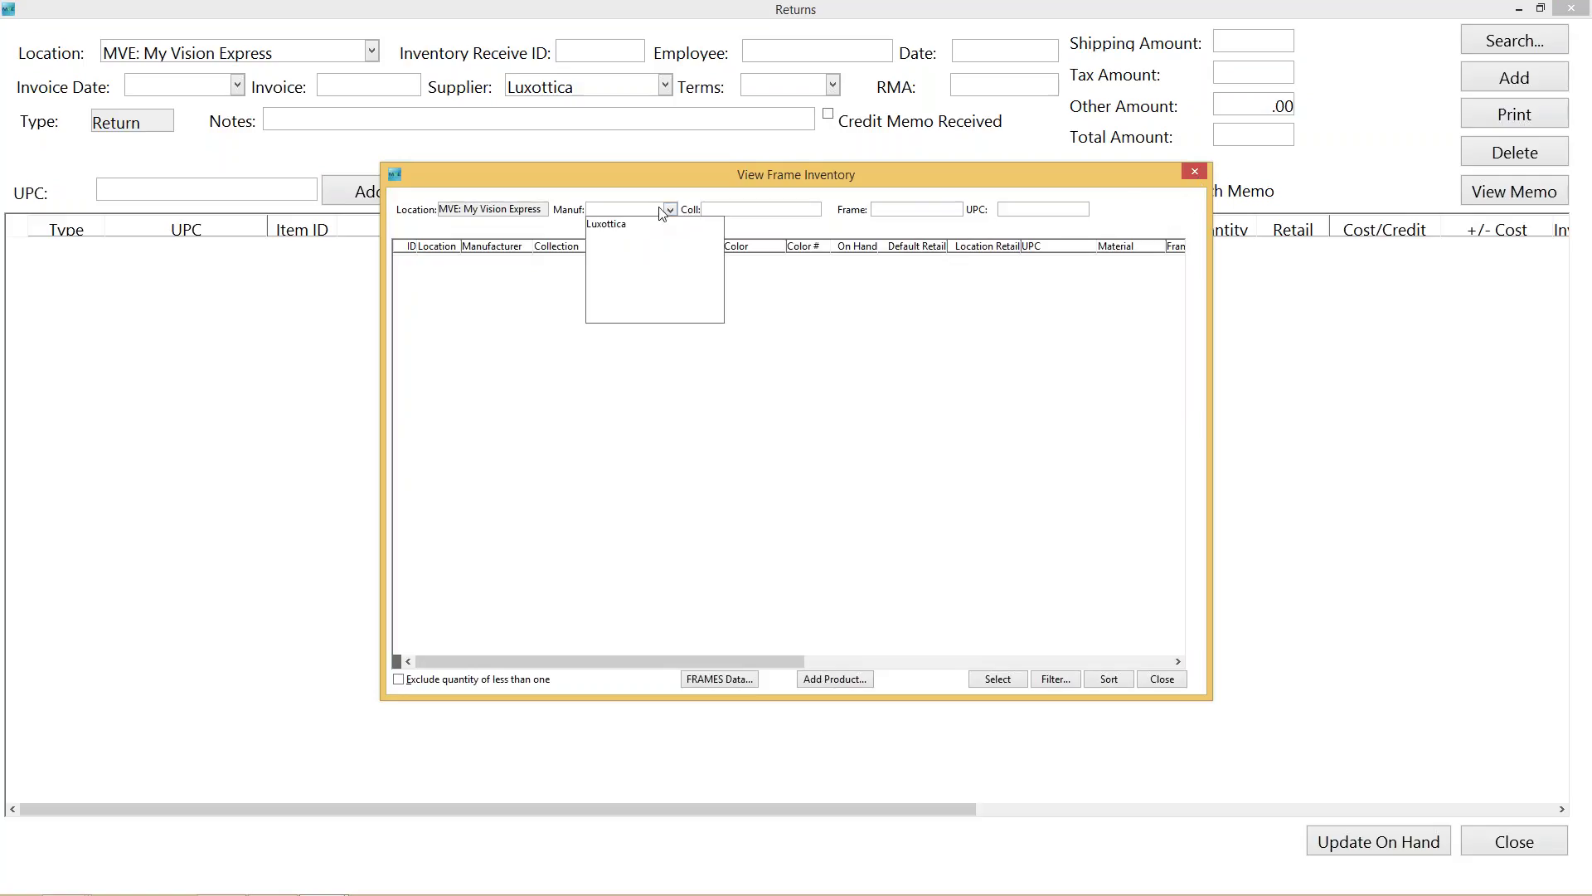
click(632, 225)
click(813, 210)
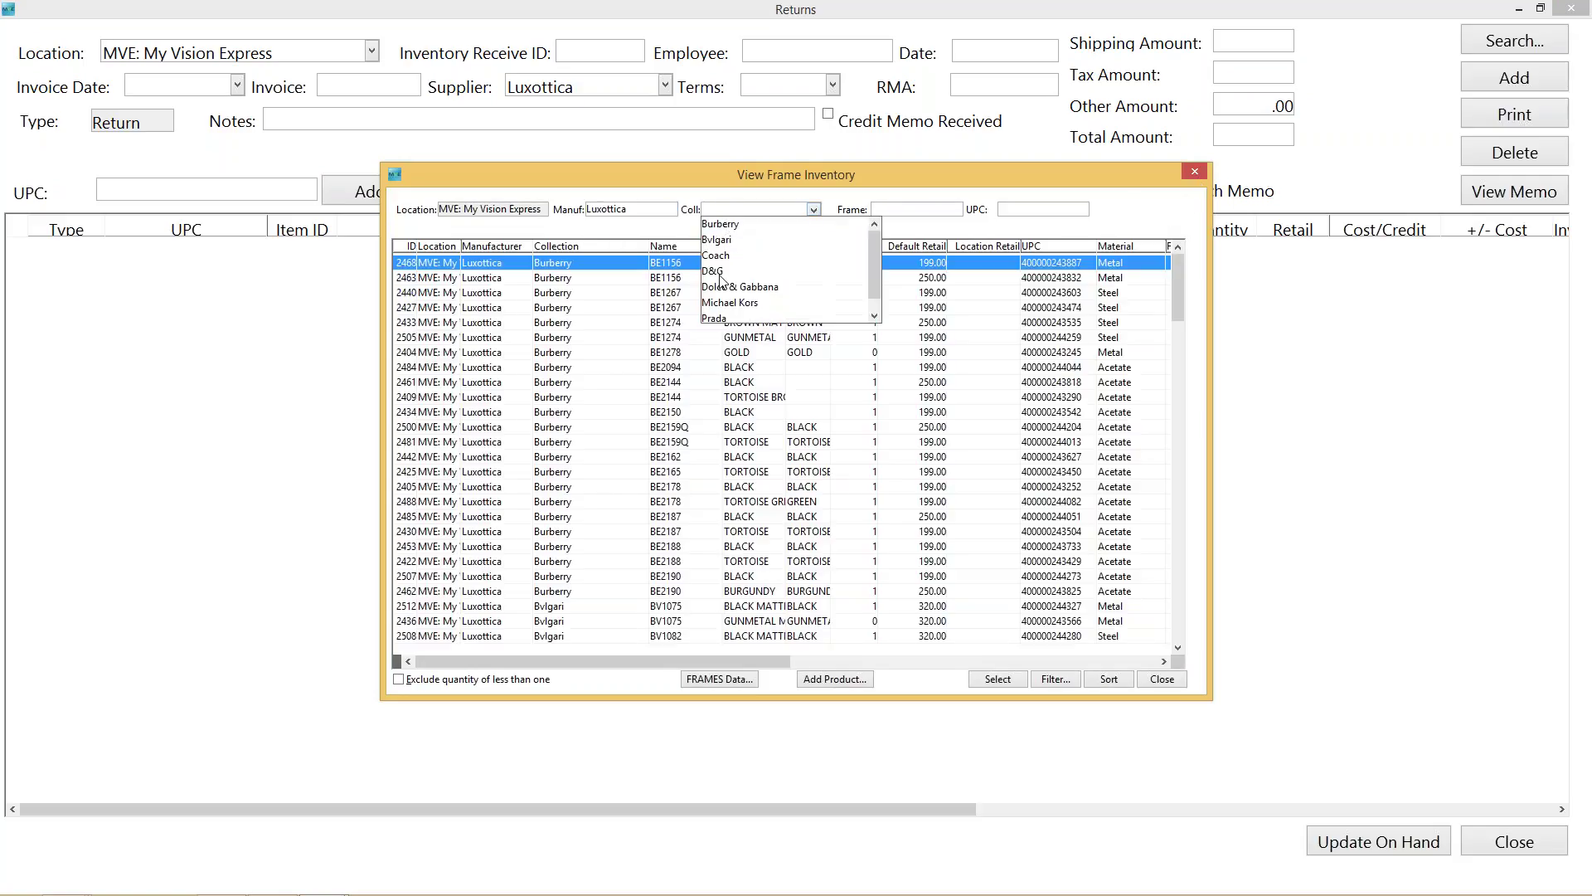
drag(873, 290, 874, 302)
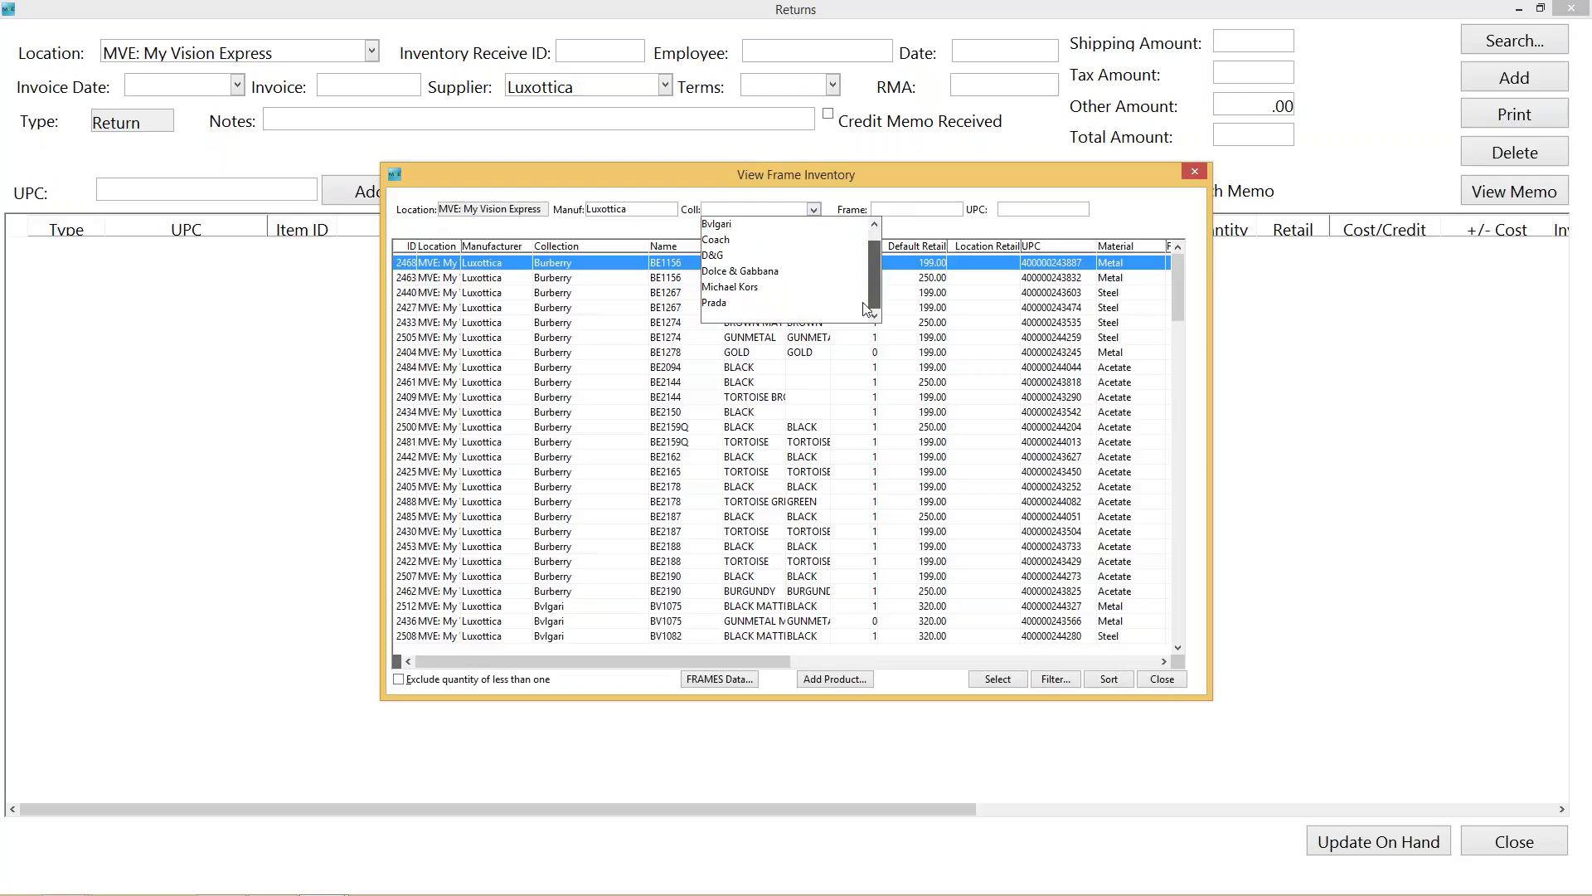
click(1198, 175)
click(1195, 173)
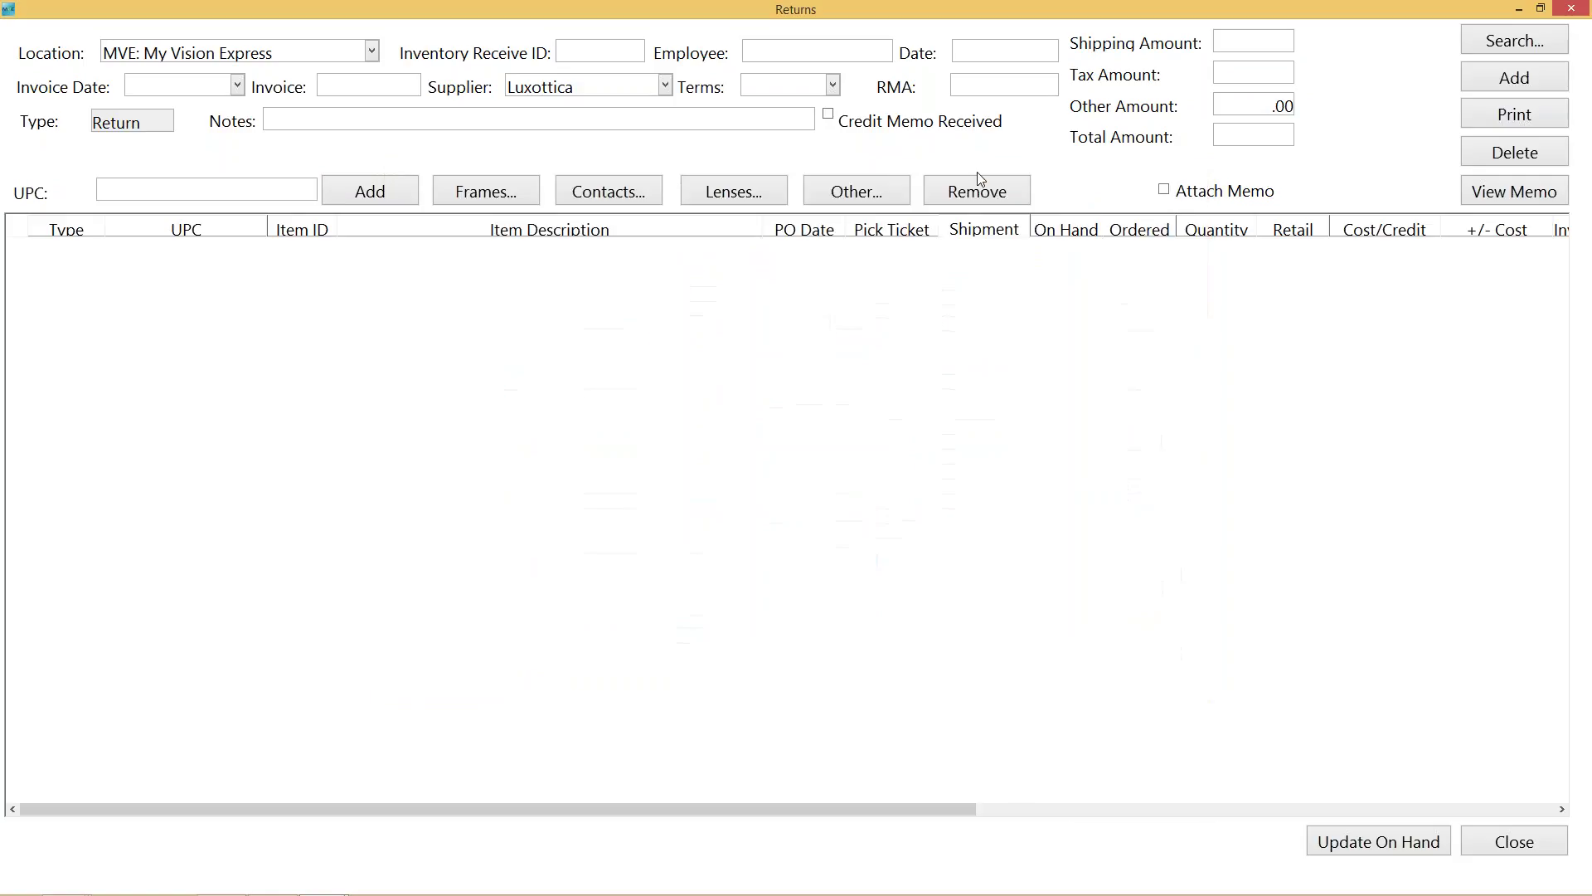
click(243, 194)
text(400000244990)
key(Return)
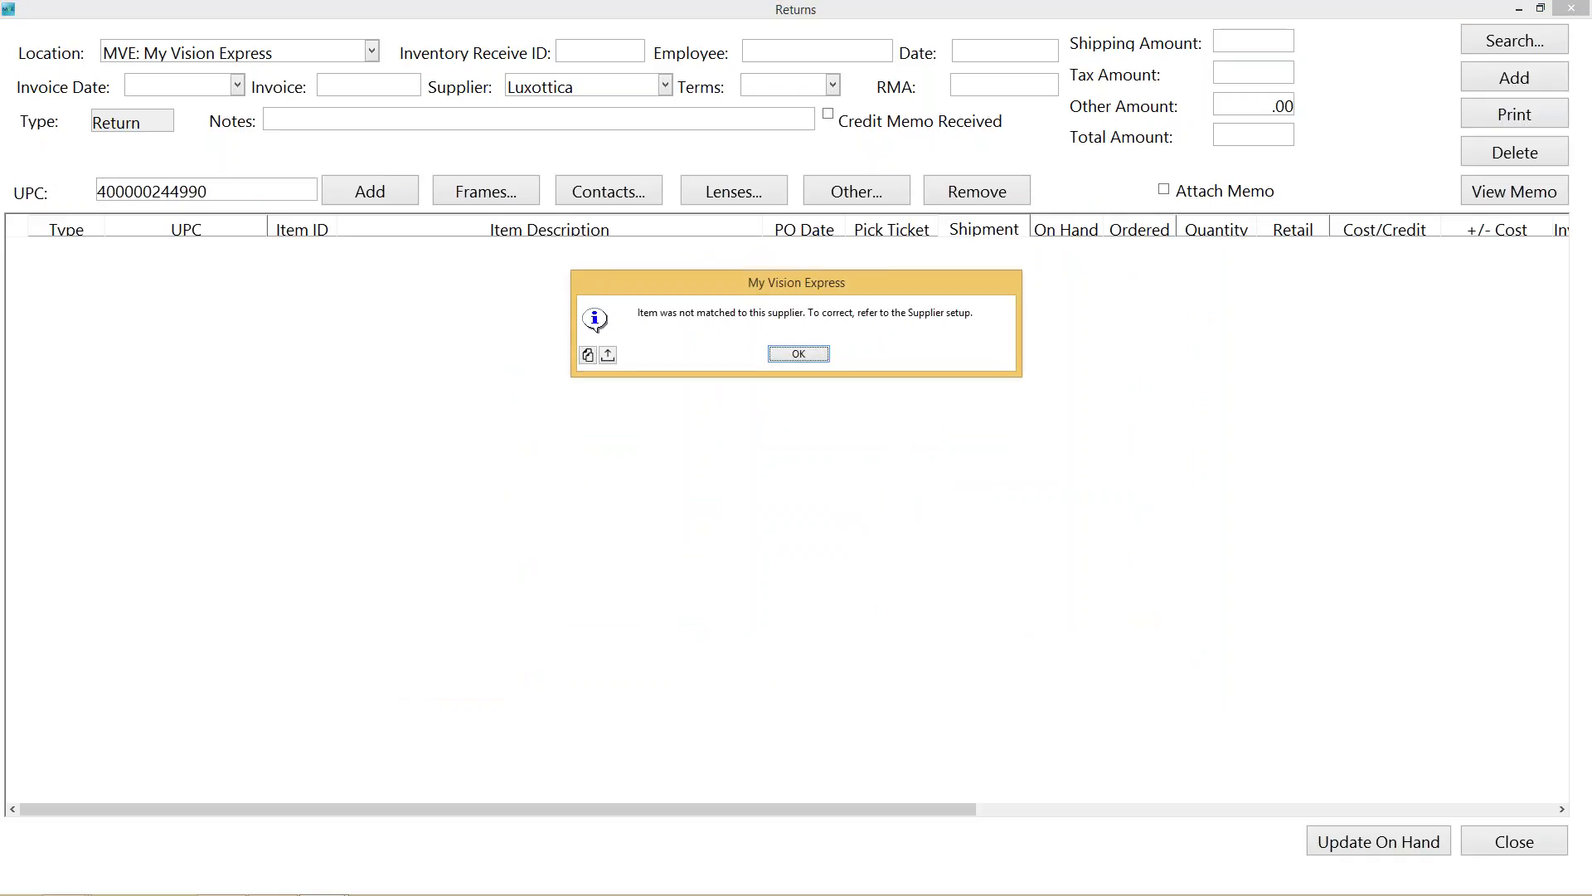
click(799, 354)
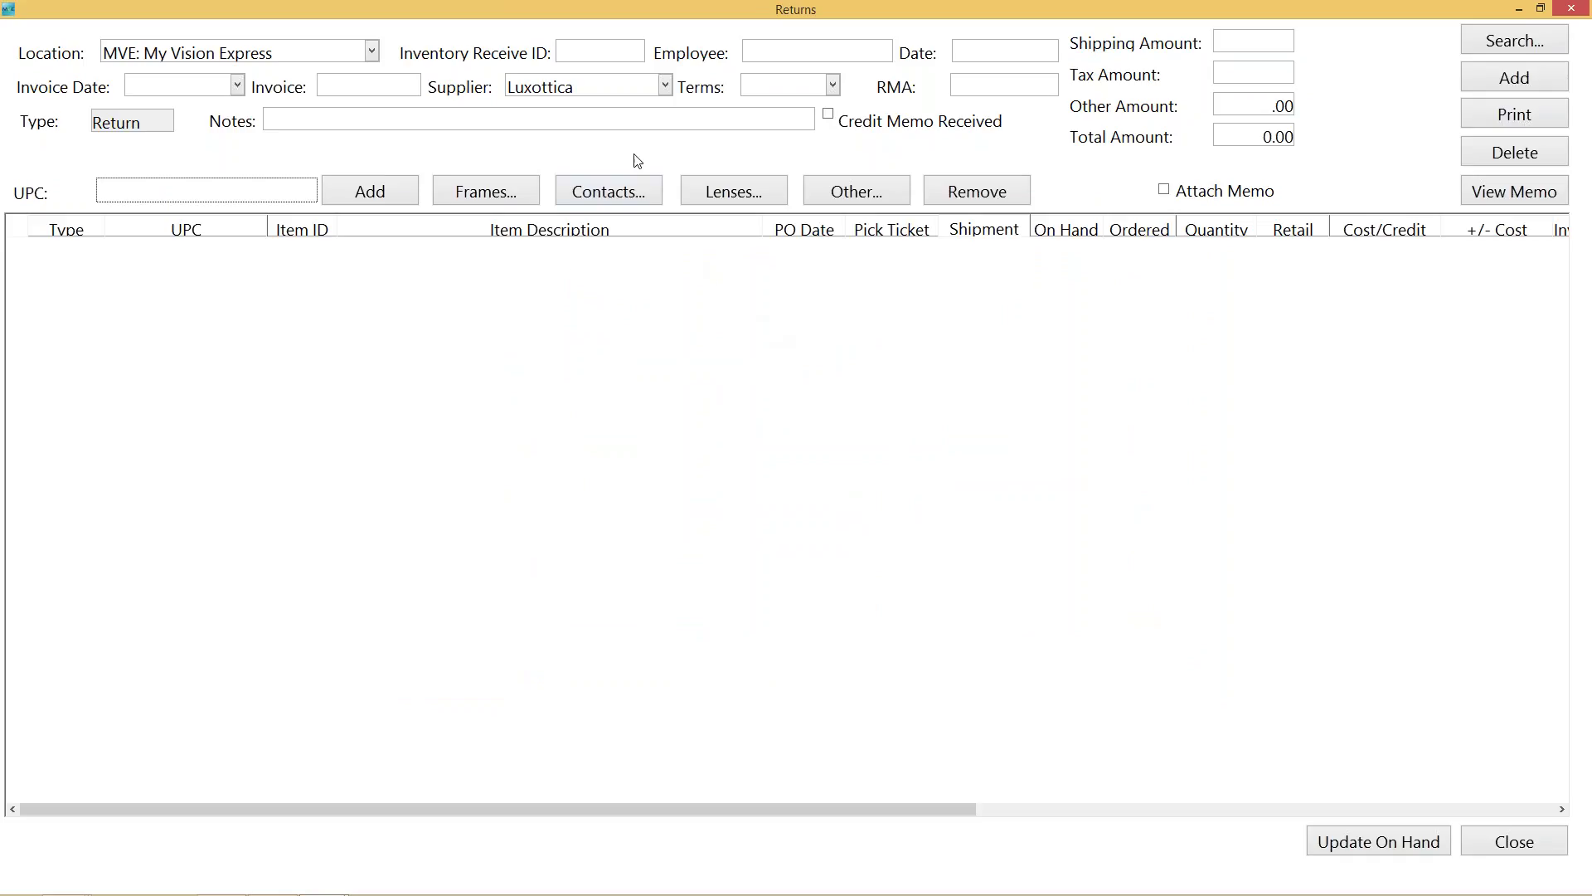
click(588, 86)
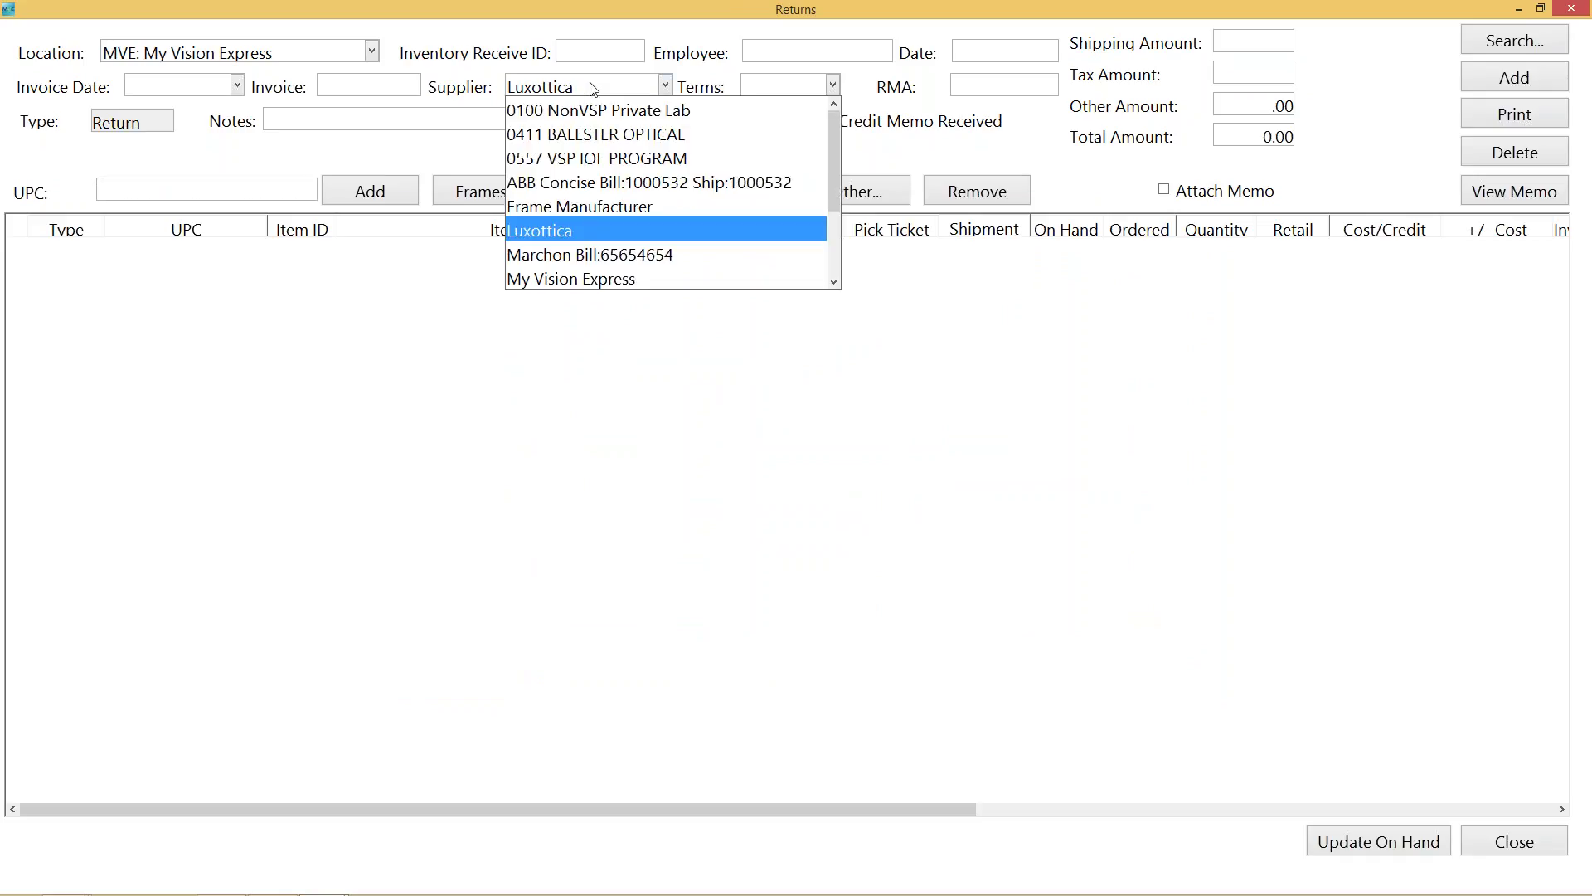
key(Delete)
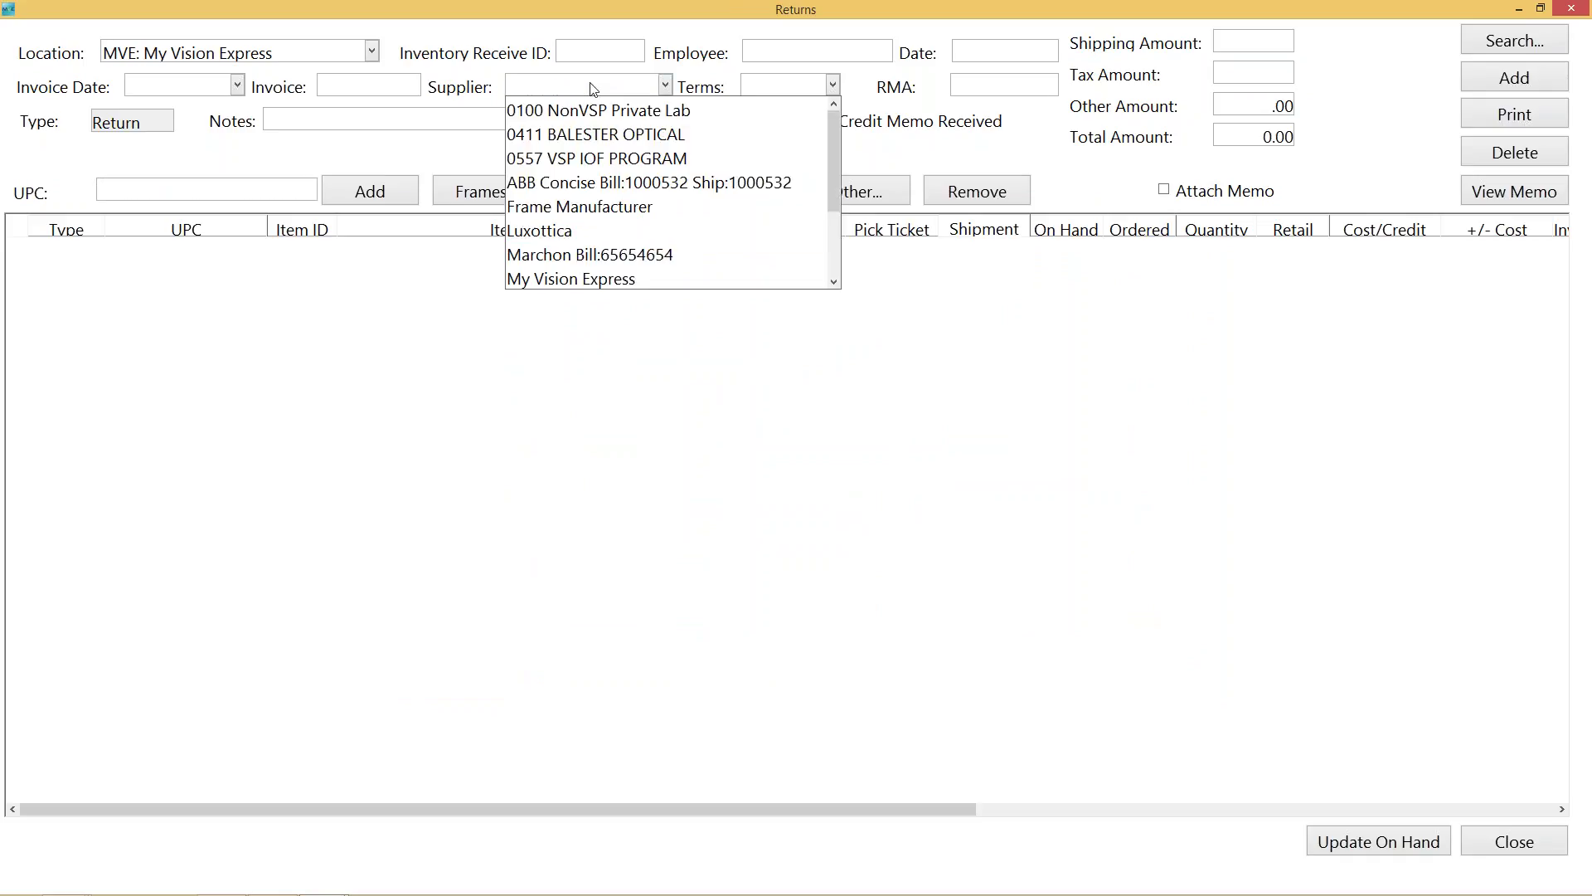
click(306, 187)
text(400000244990)
key(Return)
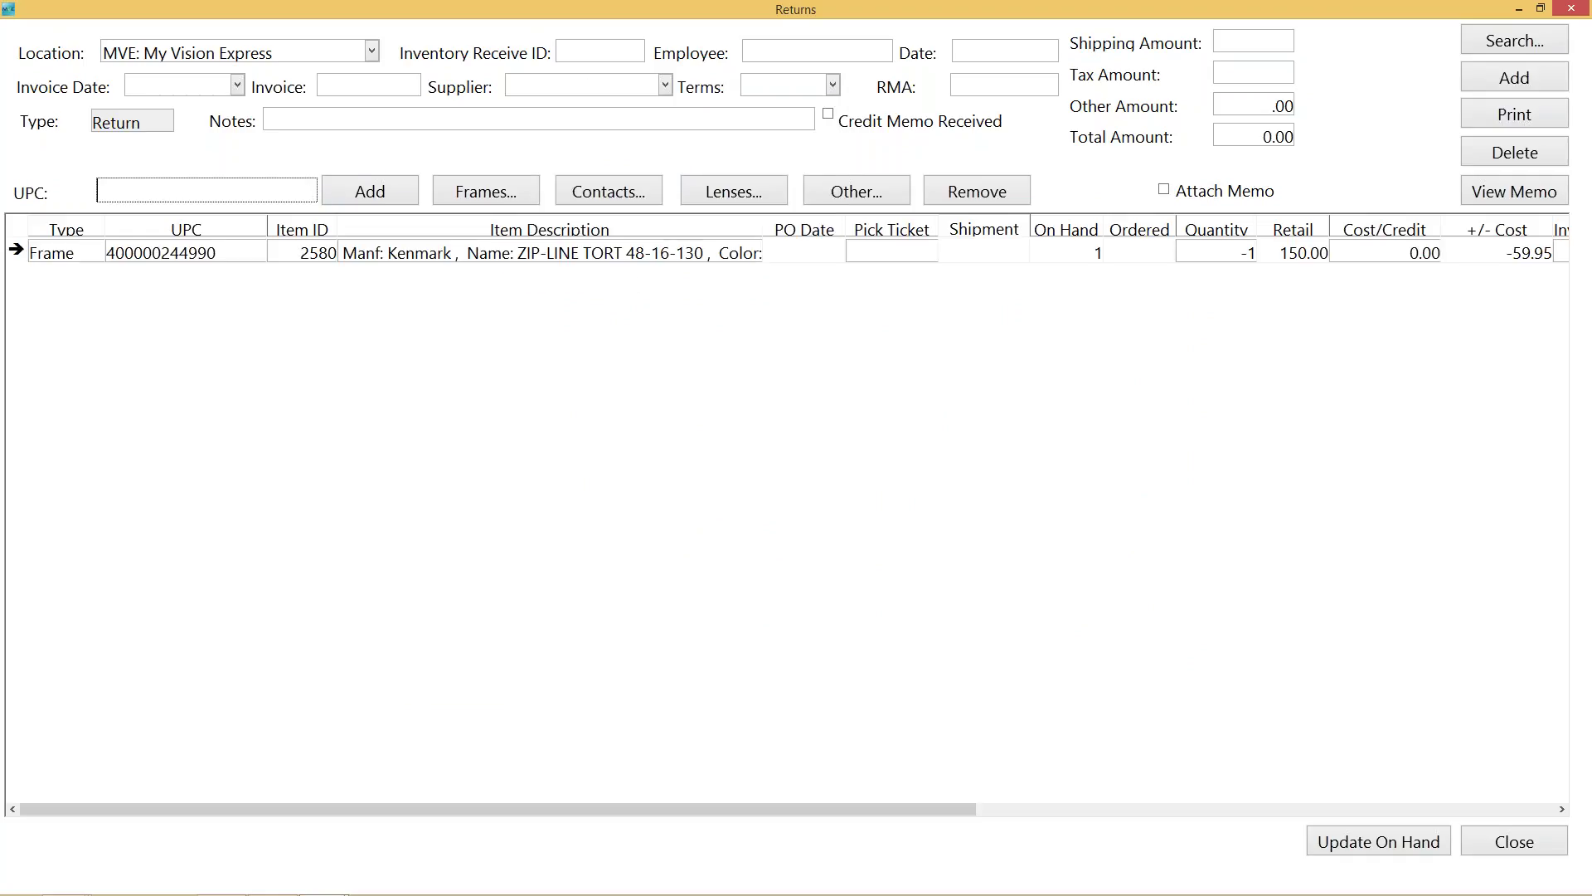
text(400000245034)
key(Return)
text(400000244914)
key(Return)
text(400000244747)
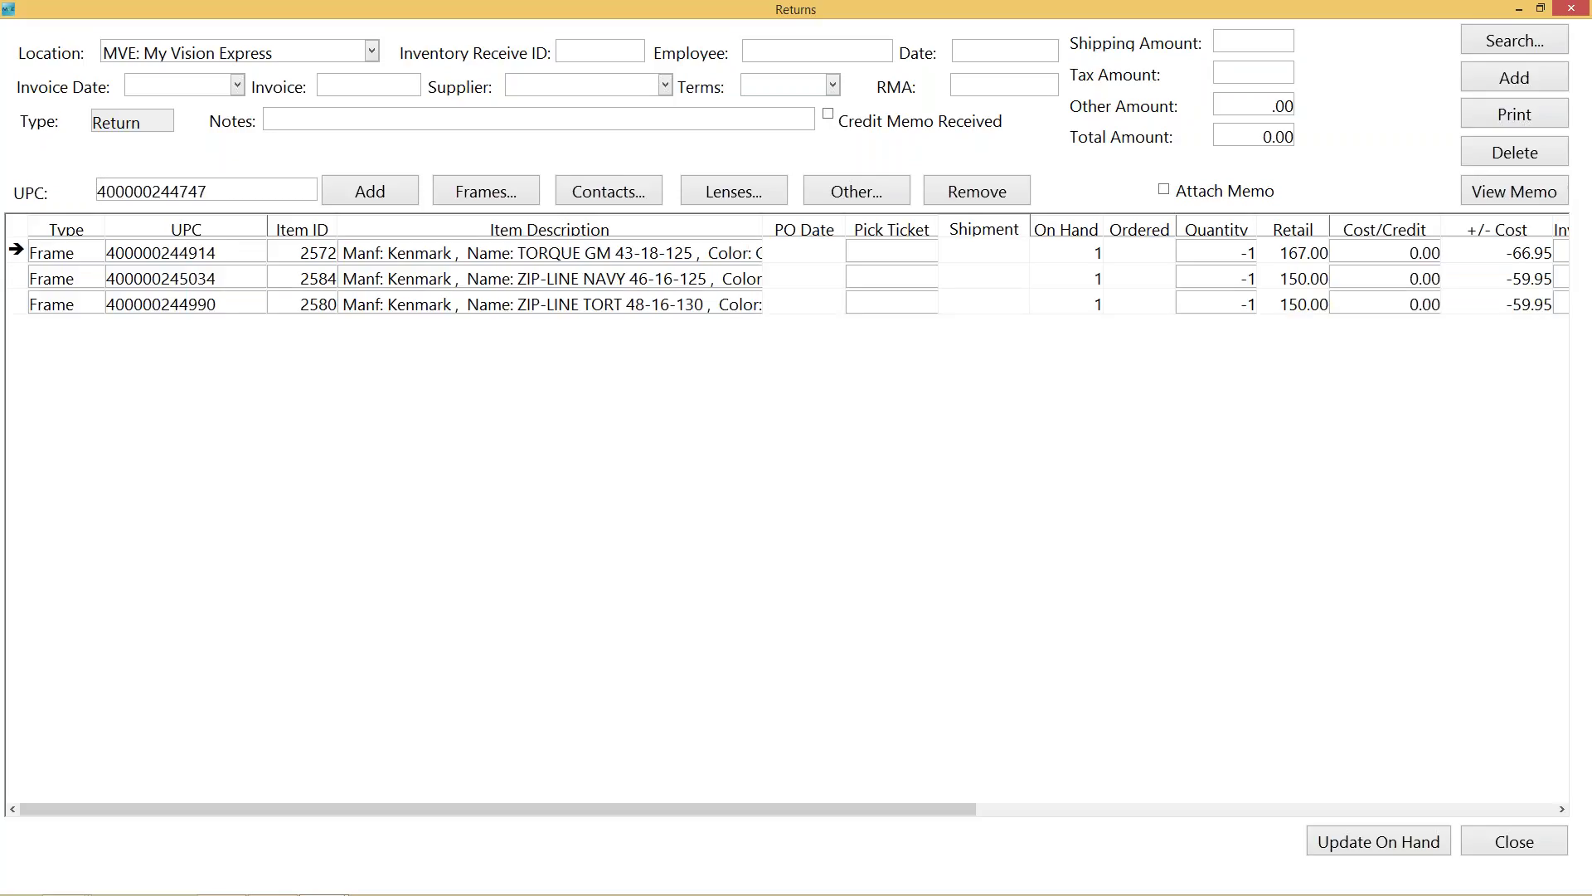
key(Return)
text(400000244877)
key(Return)
text(400000245003)
key(Return)
text(400000244815)
key(Return)
text(400000245010)
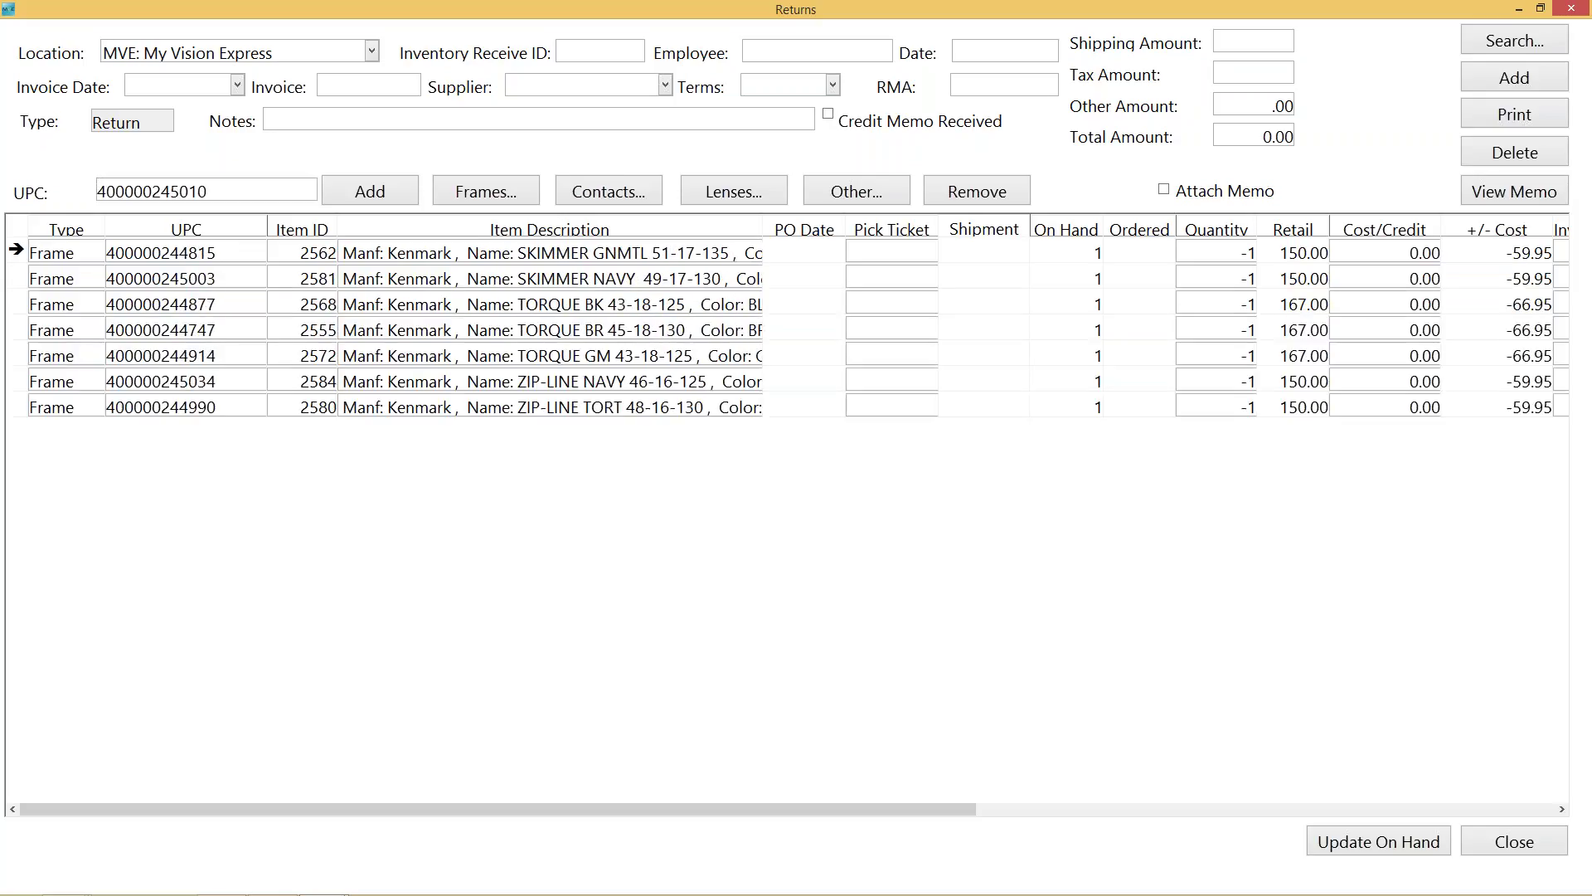
key(Return)
text(400000244839)
key(Return)
text(400000244853)
key(Return)
text(400000244778)
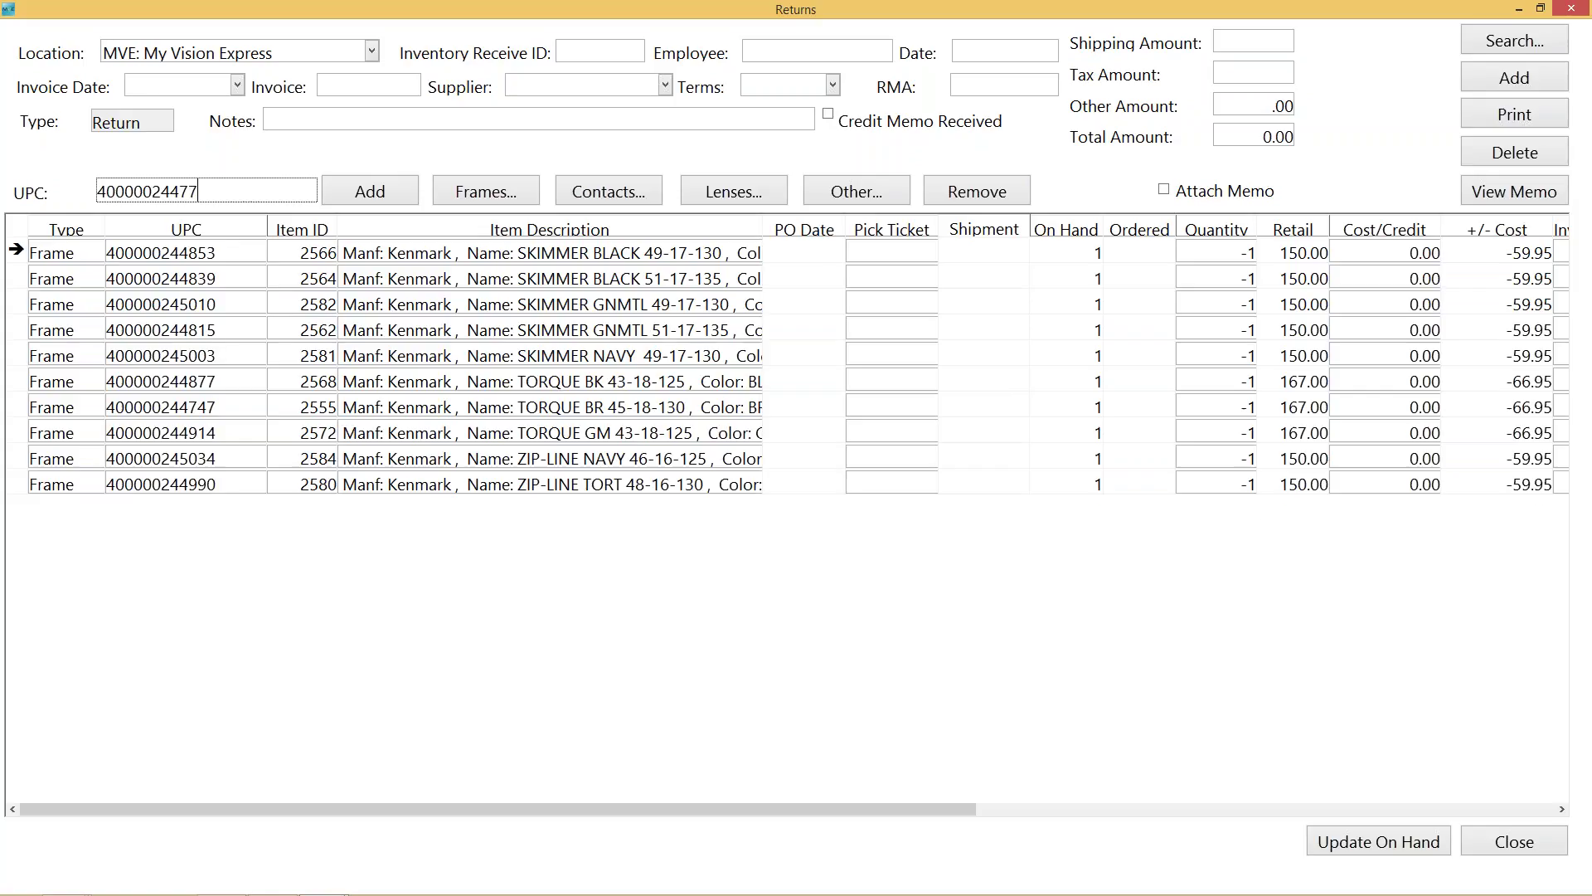
key(Return)
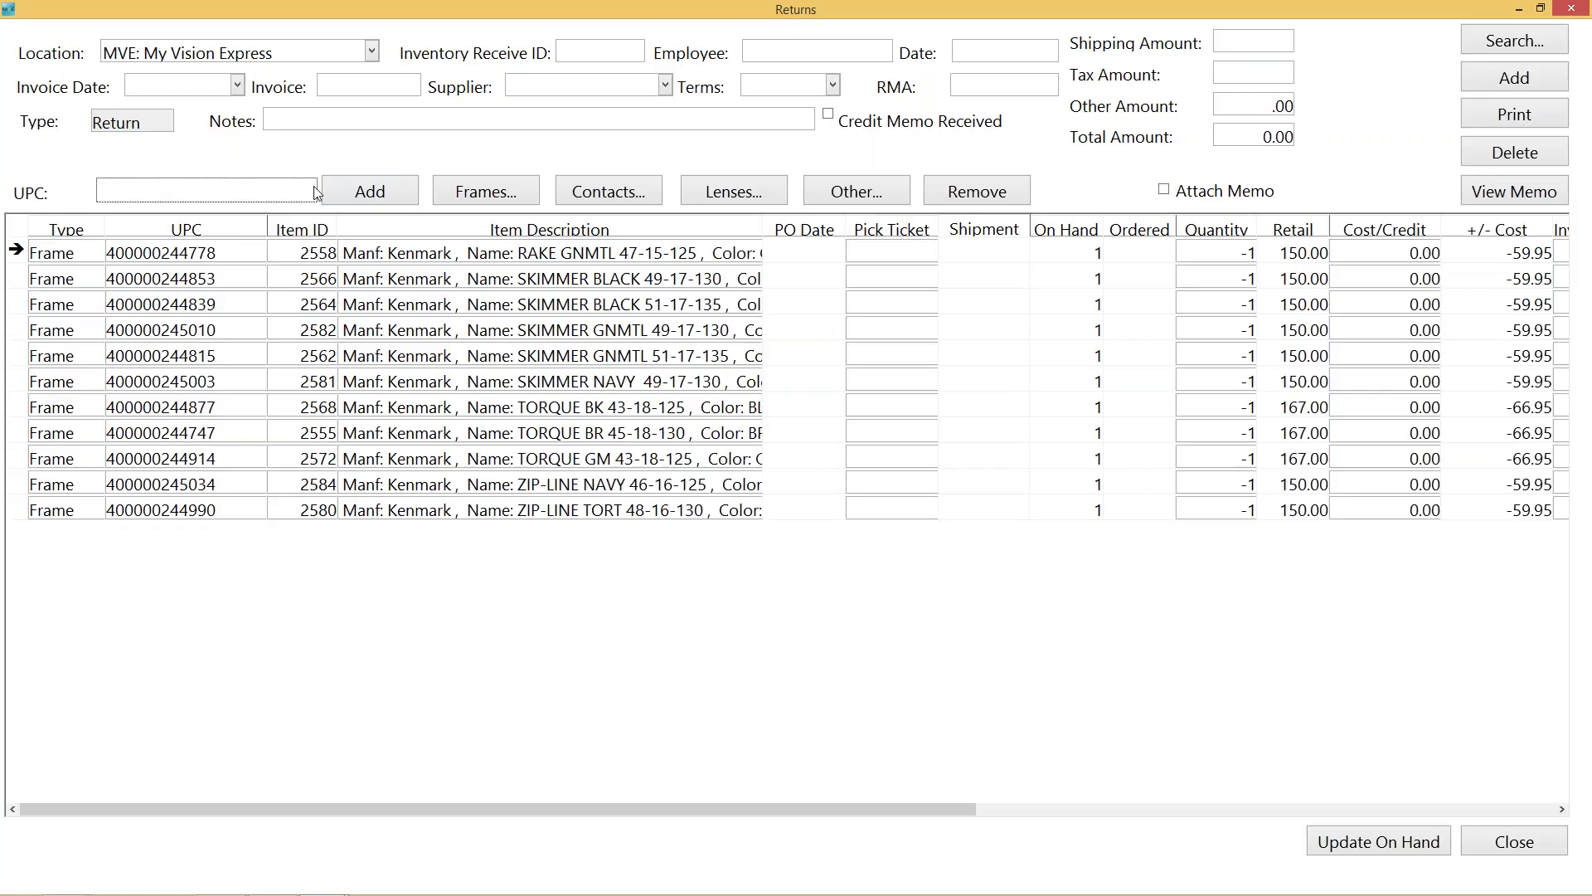
Set the quantity of every frame line in the return to 1.
click(1093, 629)
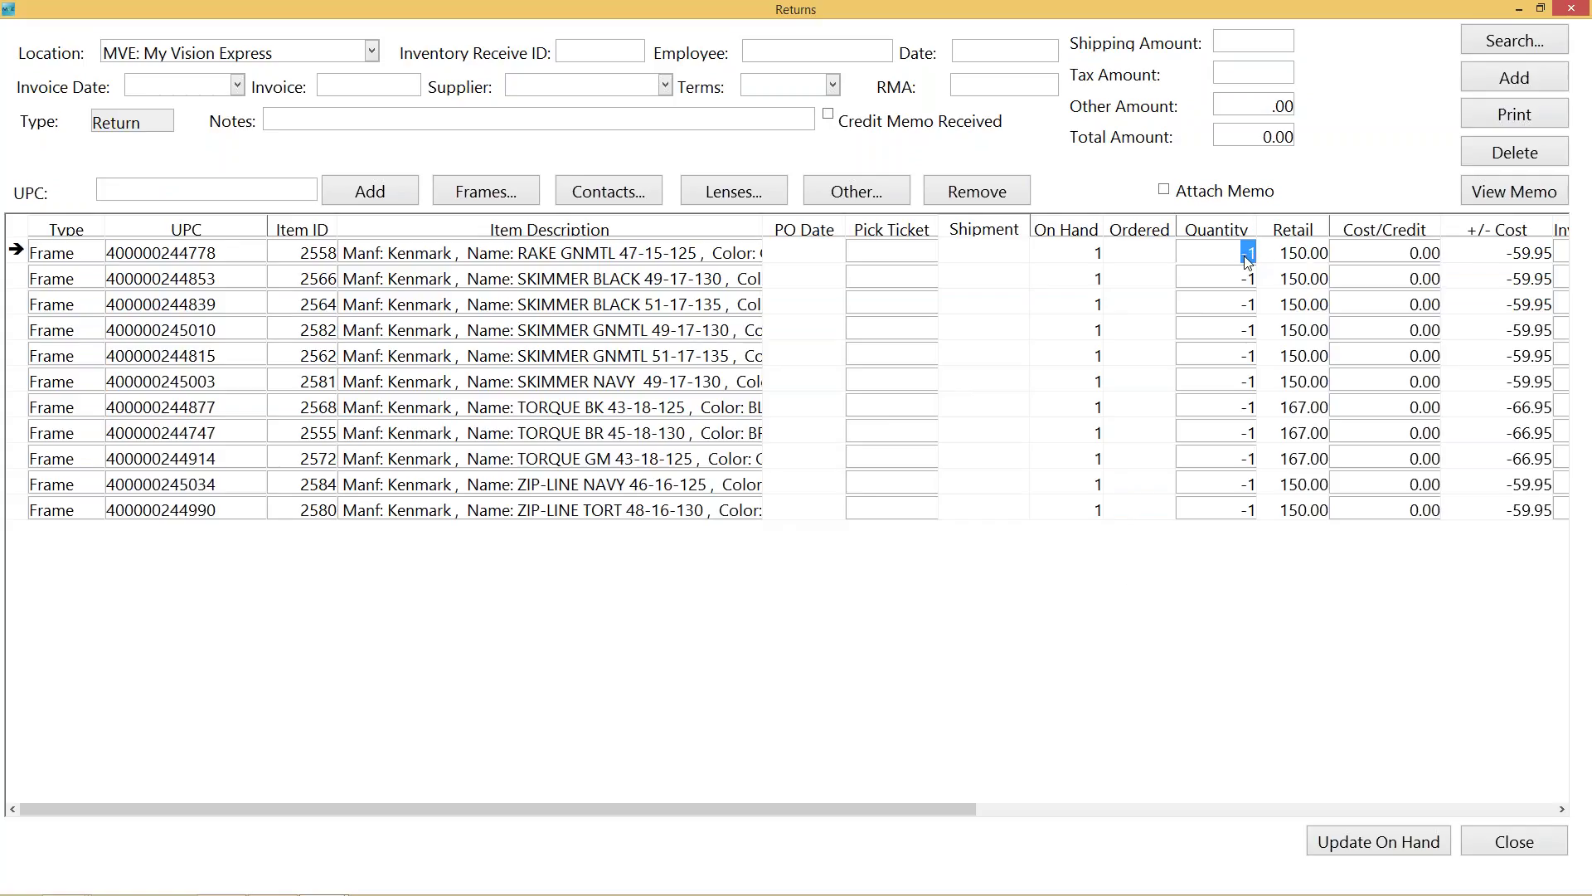
text(1)
click(1253, 280)
text(1)
click(1252, 306)
text(1)
click(1247, 350)
click(1248, 333)
text(1)
click(1249, 357)
text(1)
click(1253, 383)
text(1)
click(1252, 409)
text(1)
click(1252, 434)
text(1)
click(1253, 460)
text(1)
click(1252, 510)
text(1)
Enter 123456 as the return's RMA and "test notes" as its notes.
click(177, 87)
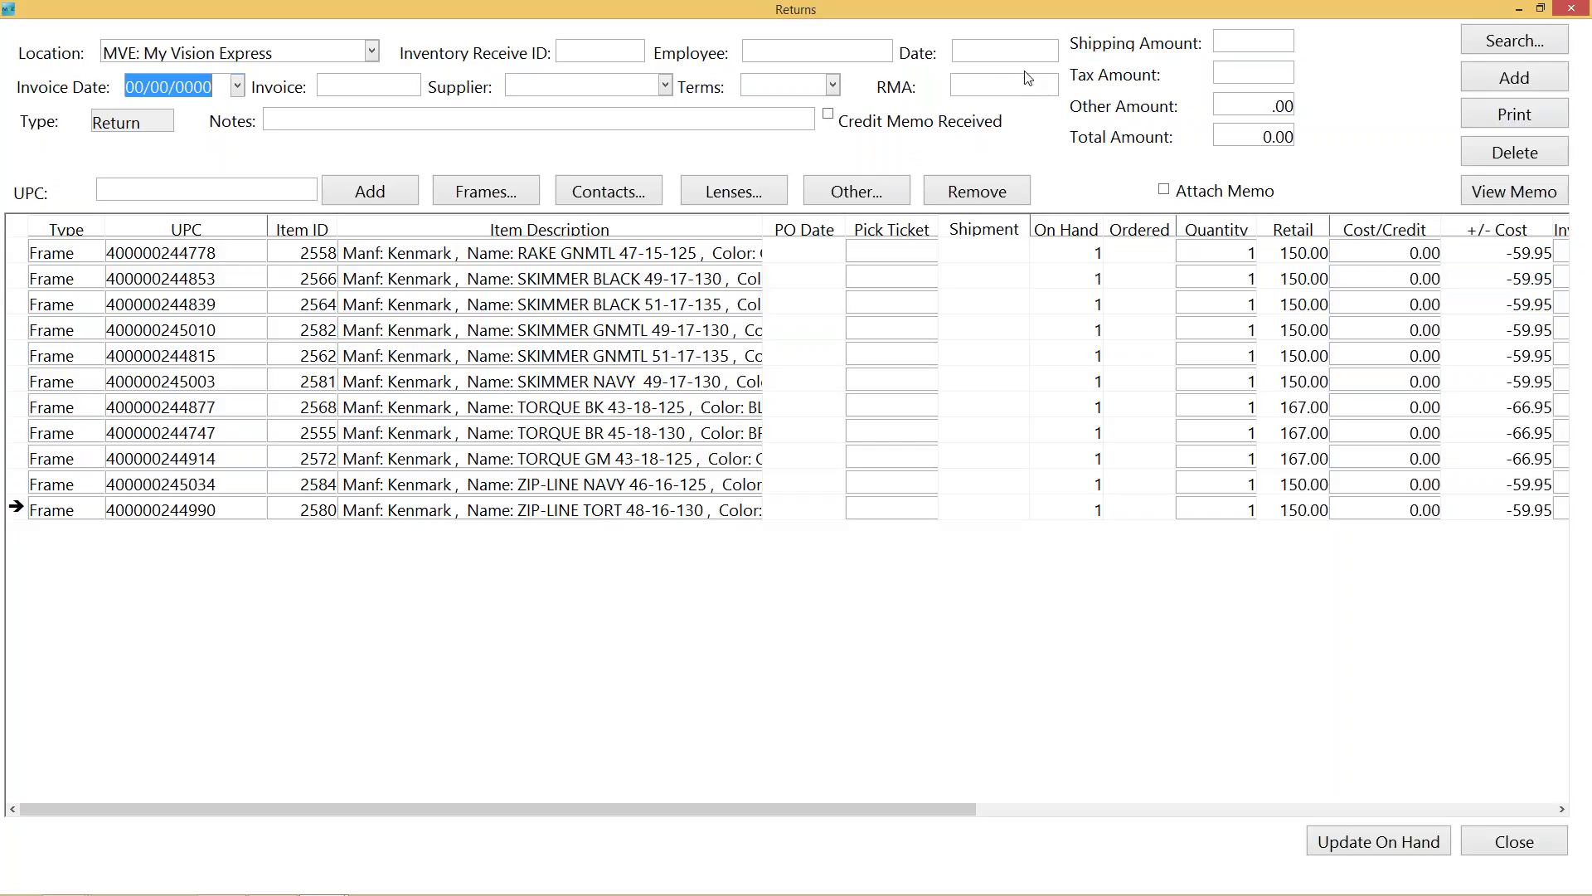
click(977, 87)
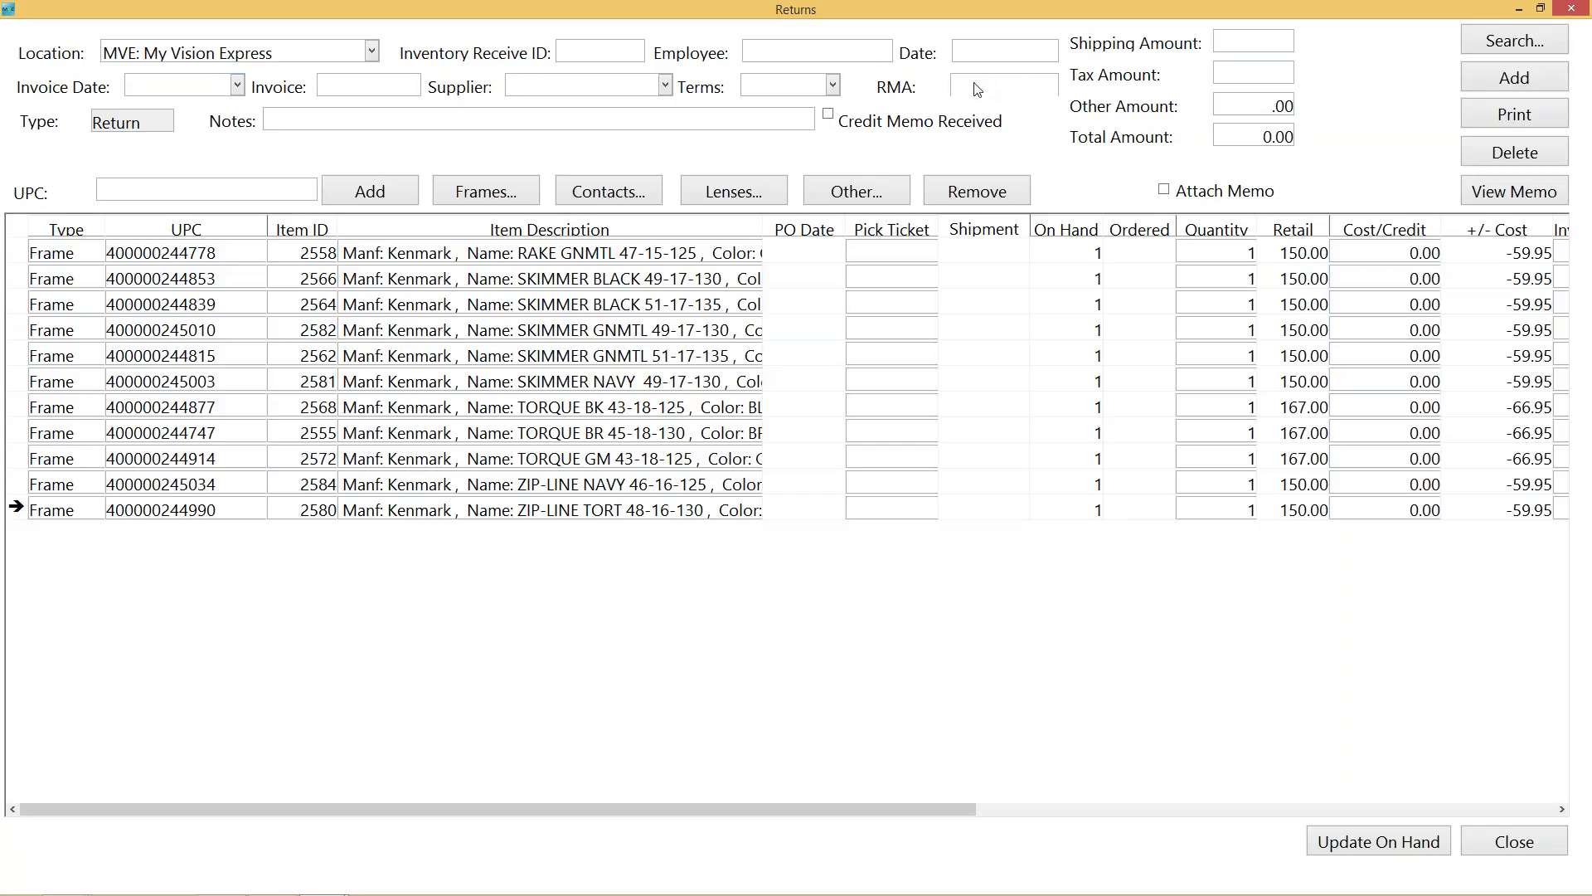
text(123456)
click(799, 127)
text(test notes)
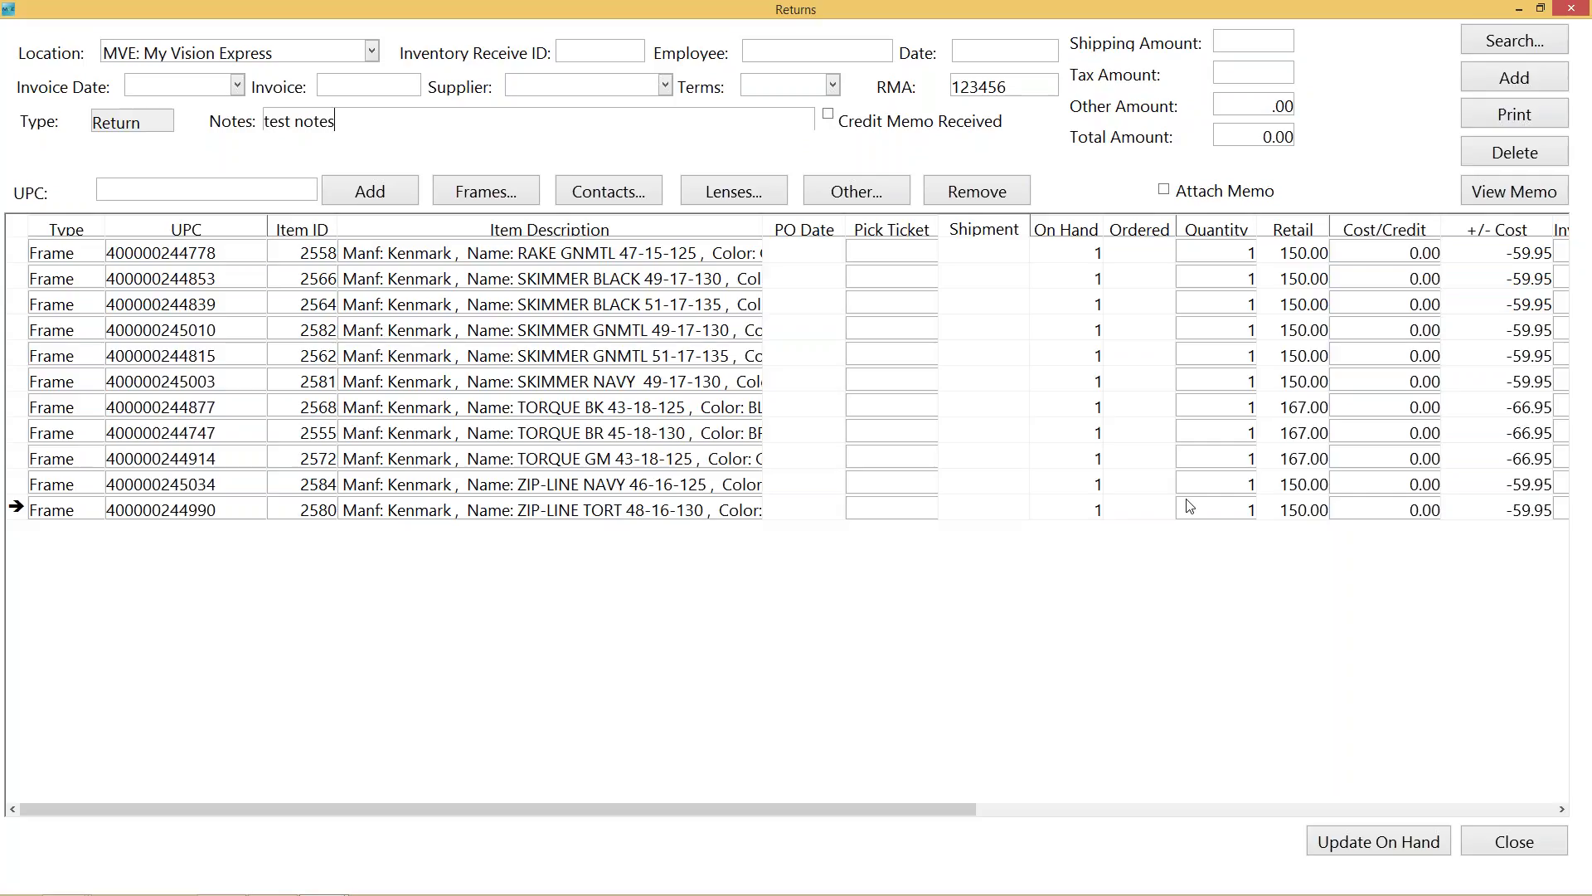
Update the on-hand quantities for the returned frames and close the return.
click(1299, 700)
drag(851, 807, 1112, 813)
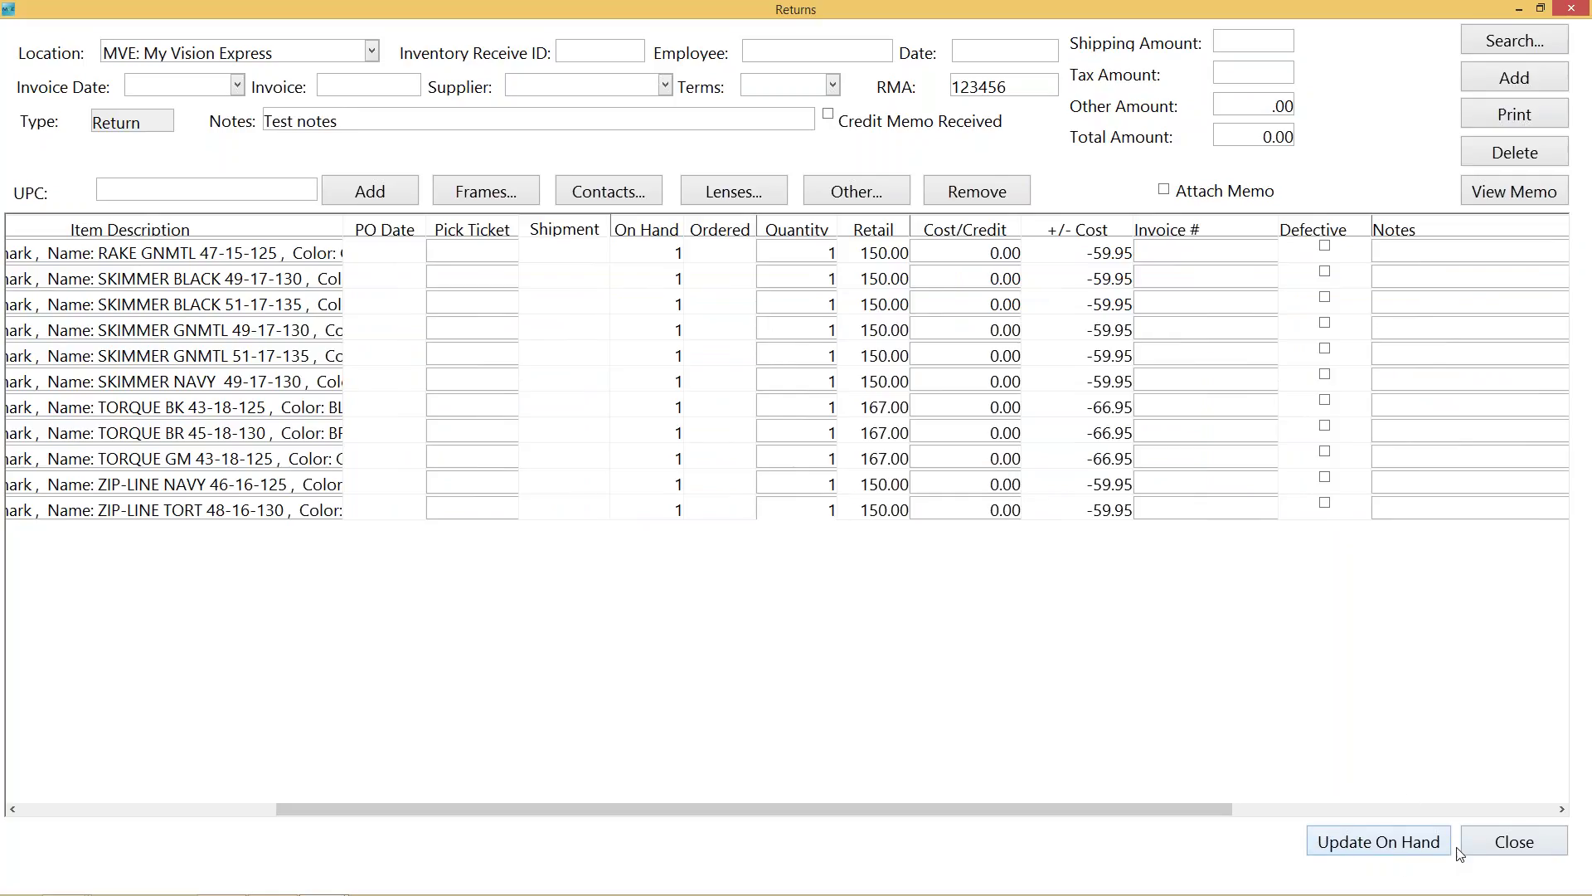
click(1414, 846)
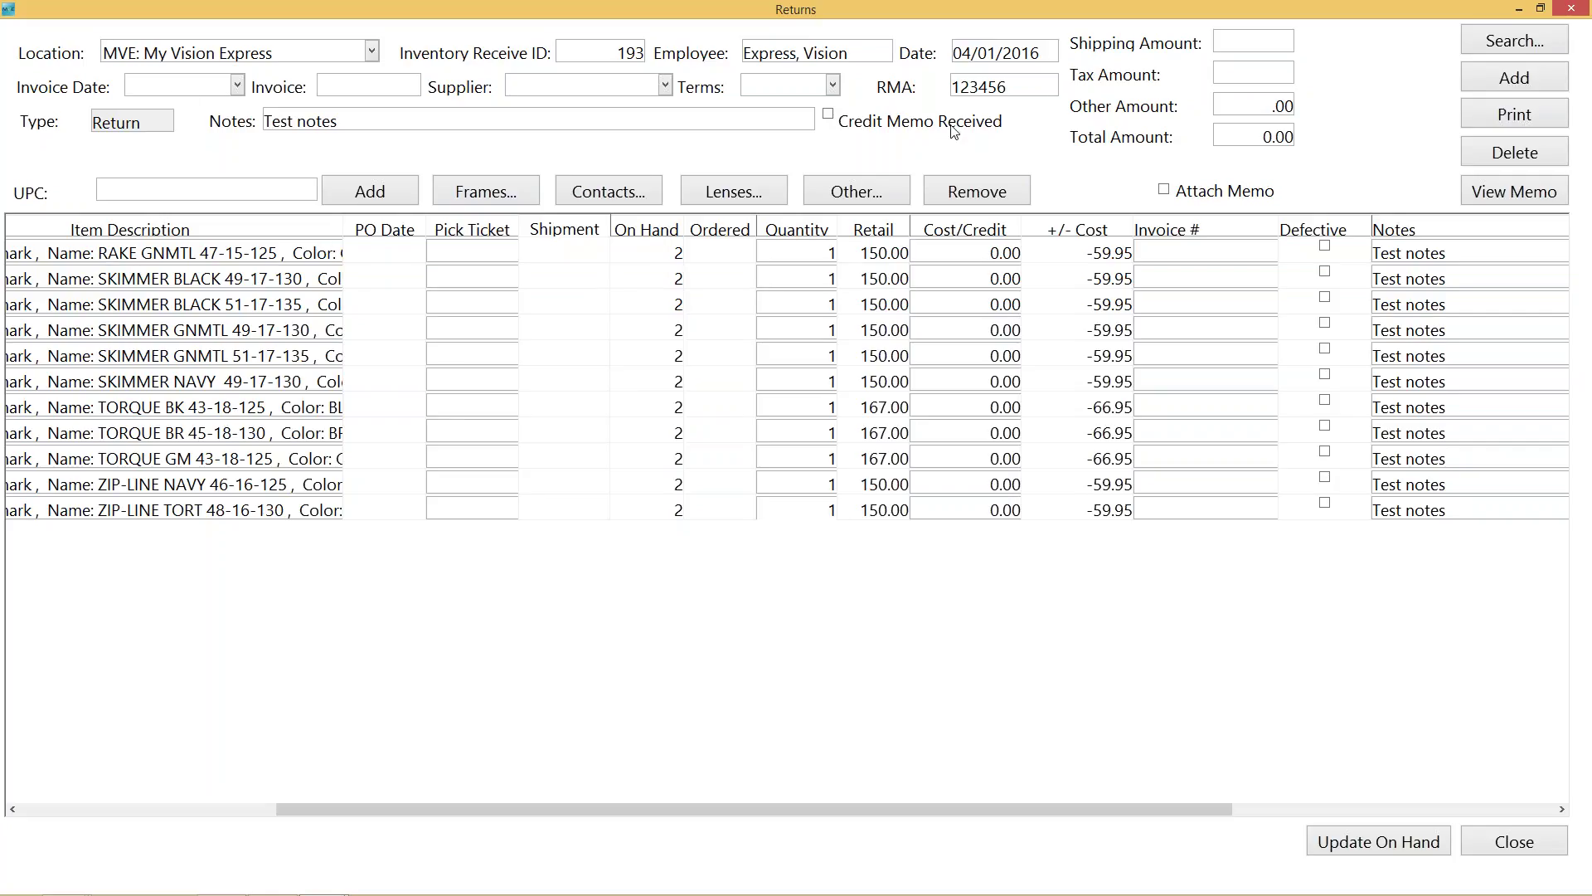
click(311, 123)
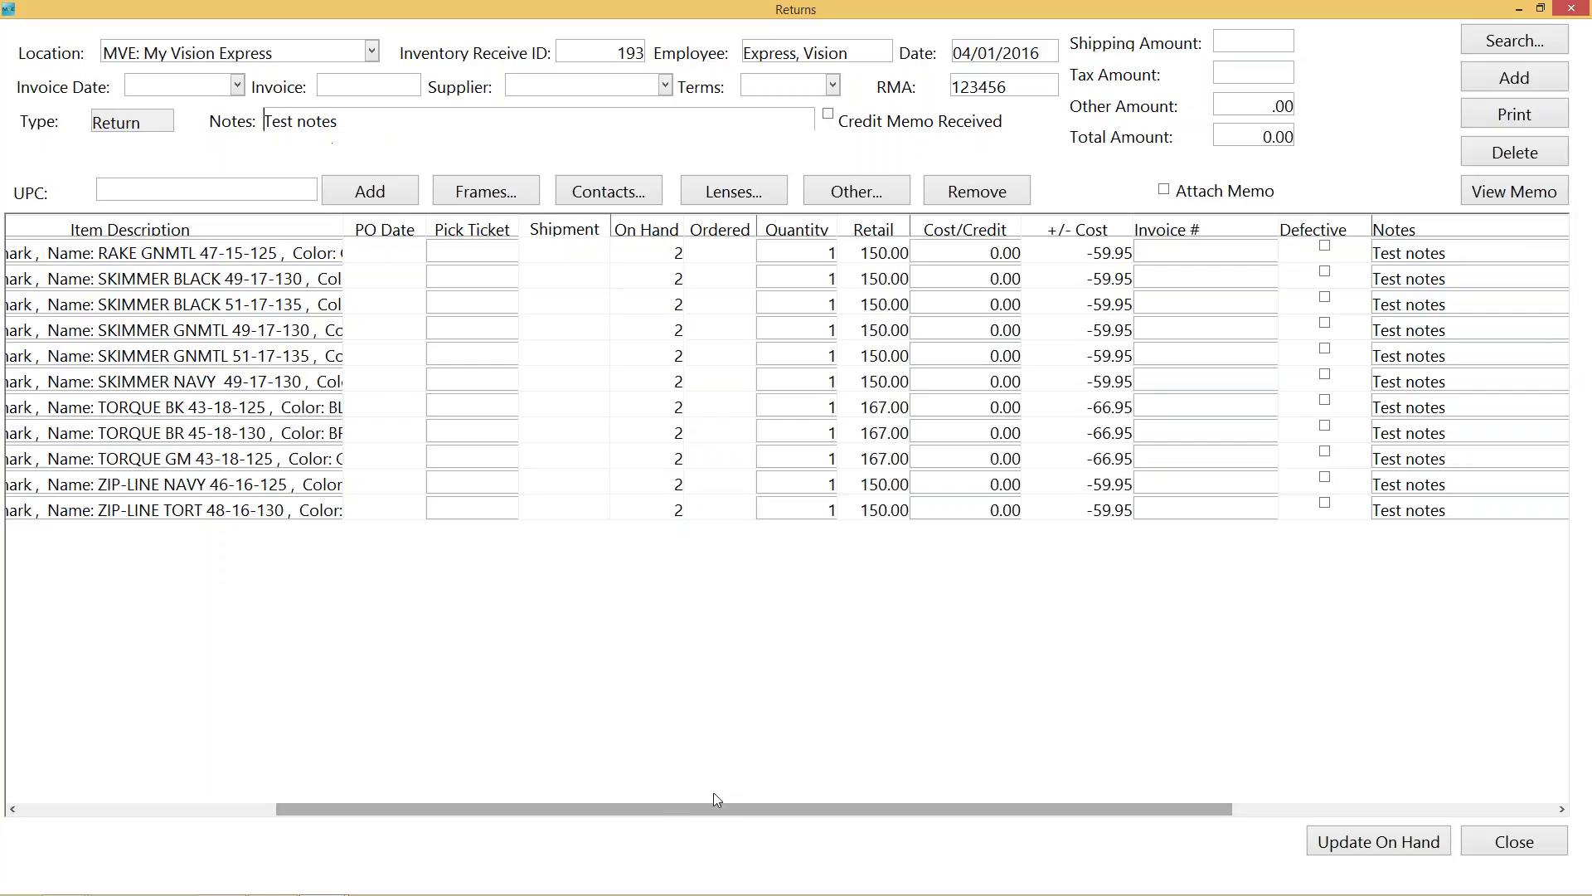
drag(754, 810, 1380, 833)
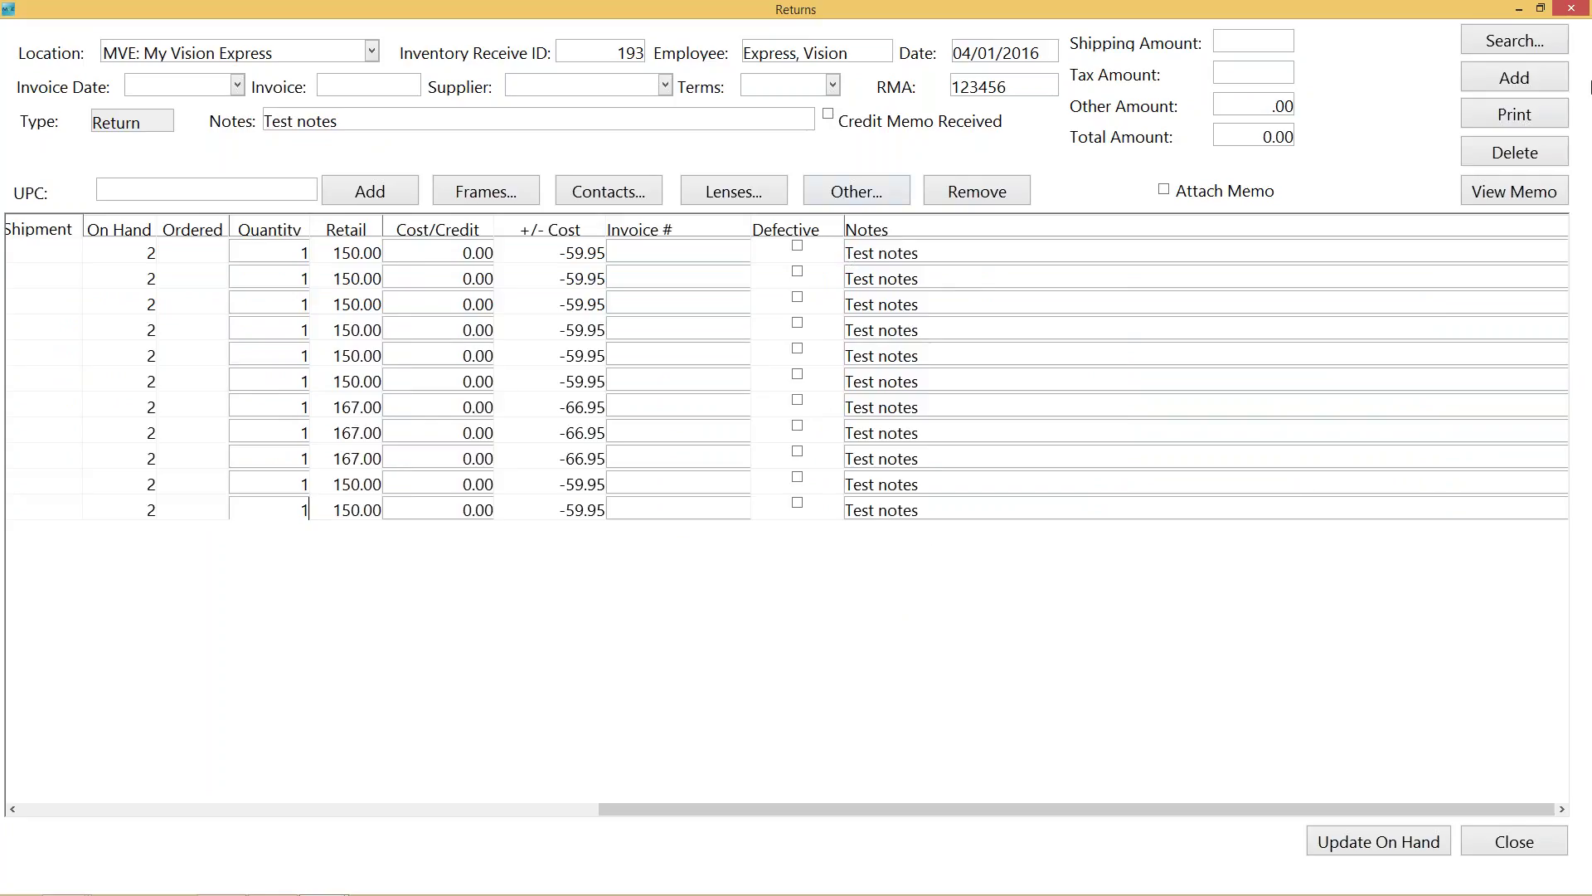
click(1572, 8)
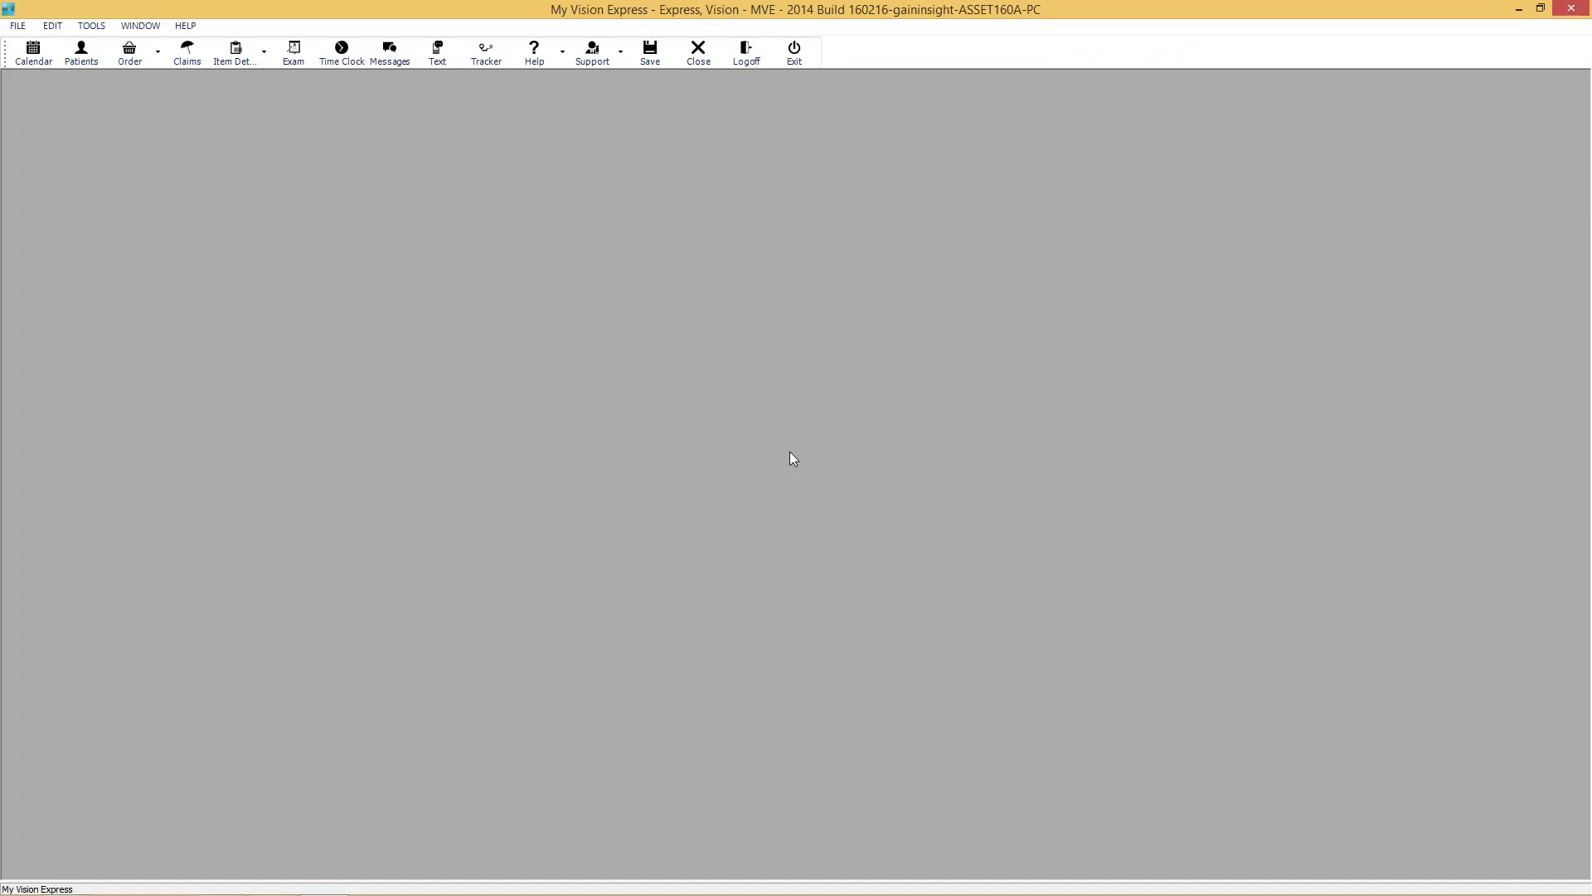
Open the inventory Receiving window and maximize it.
click(18, 26)
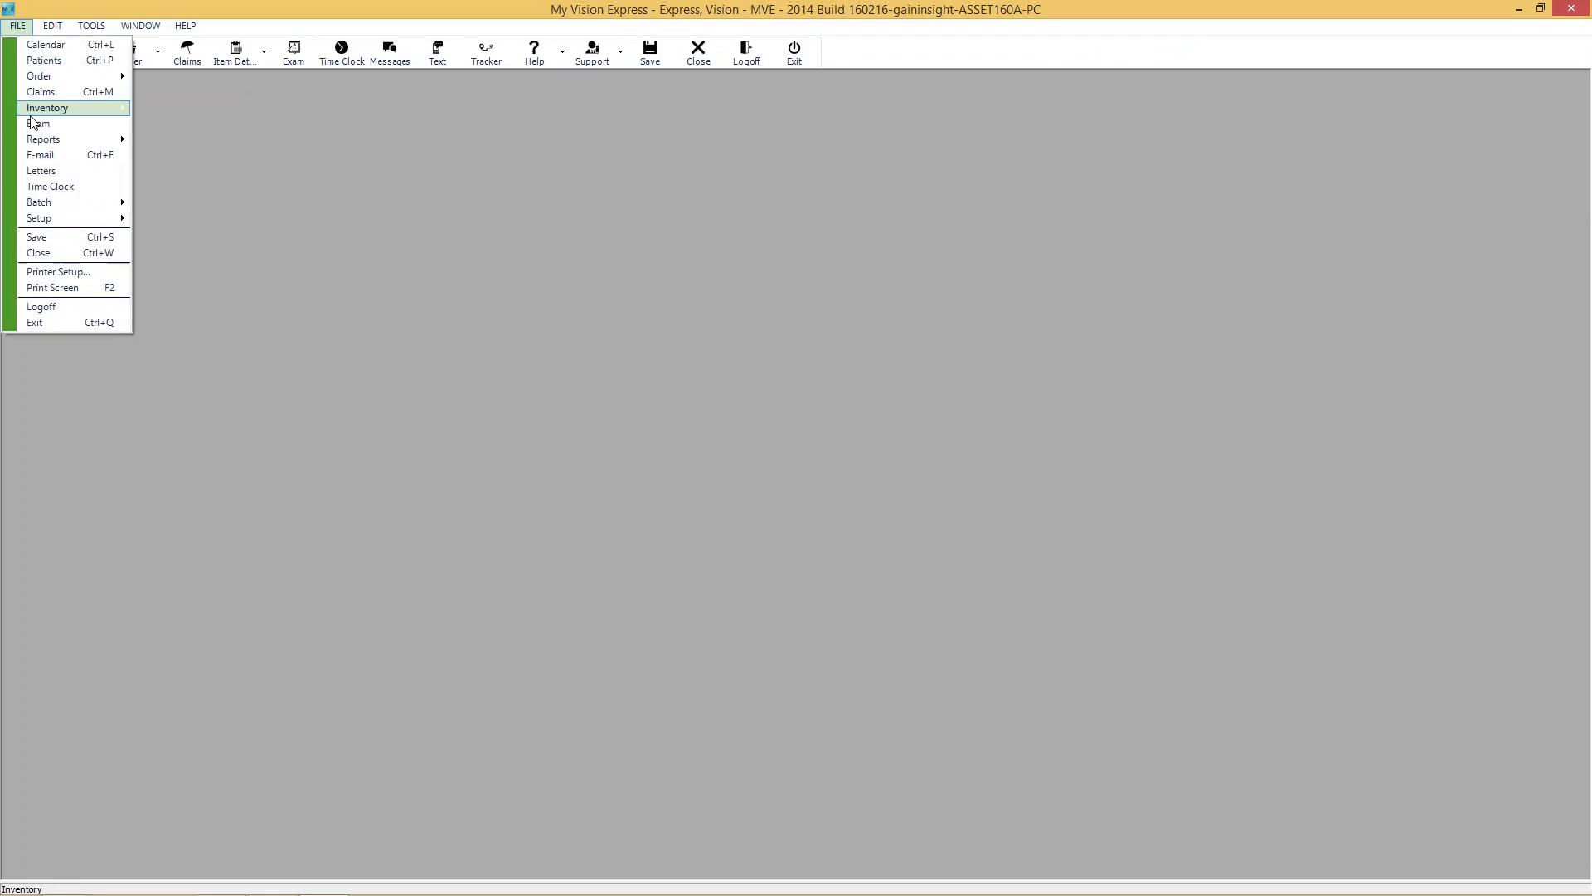
mouse_move(47, 108)
mouse_move(246, 219)
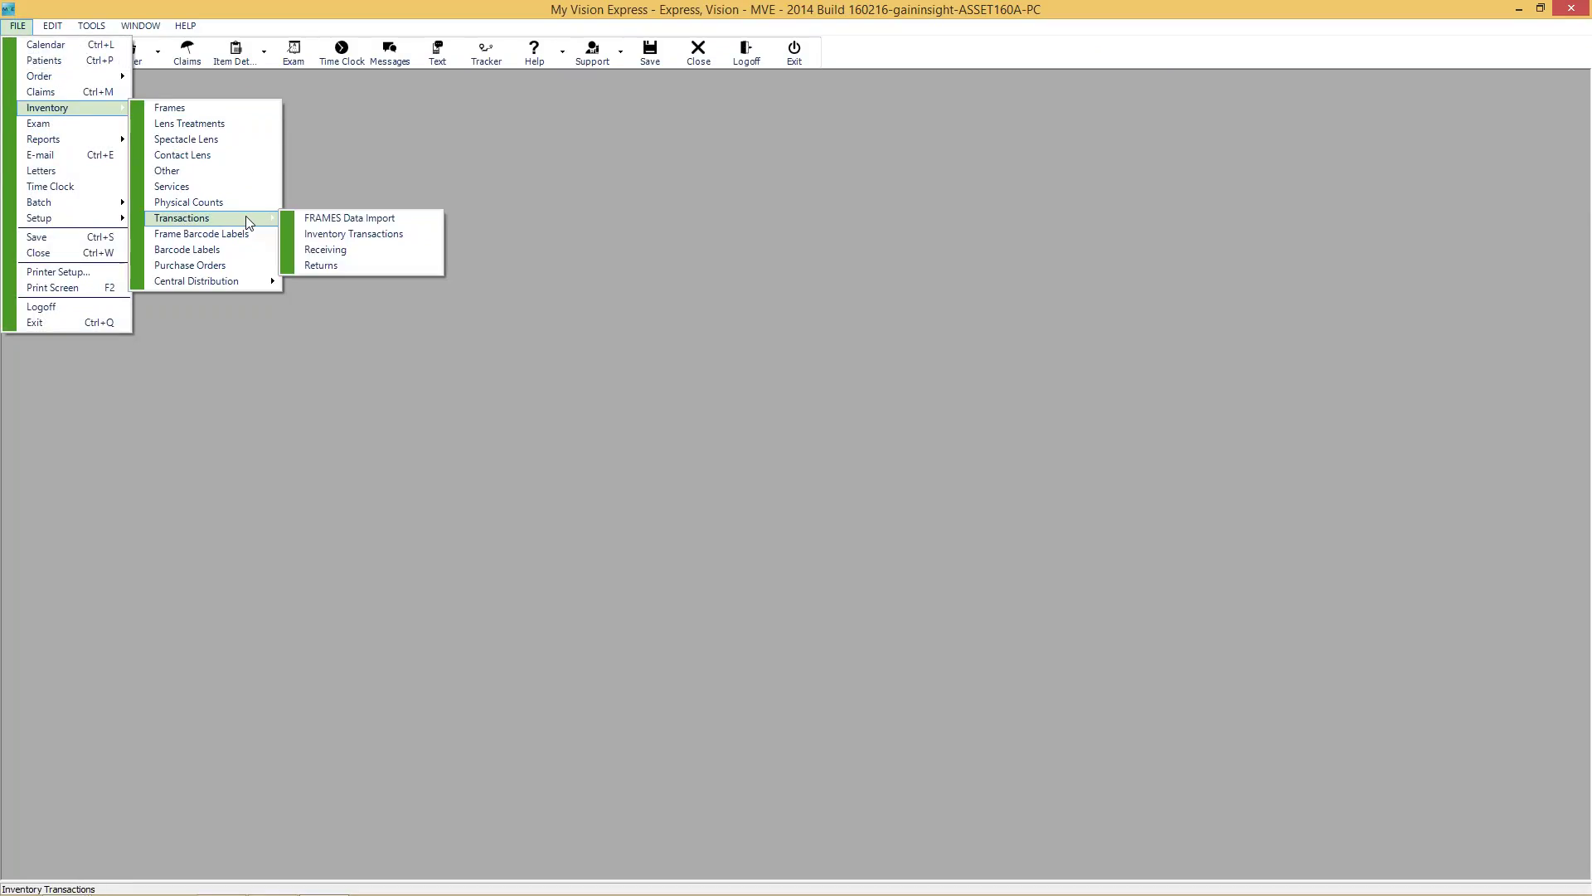
click(342, 249)
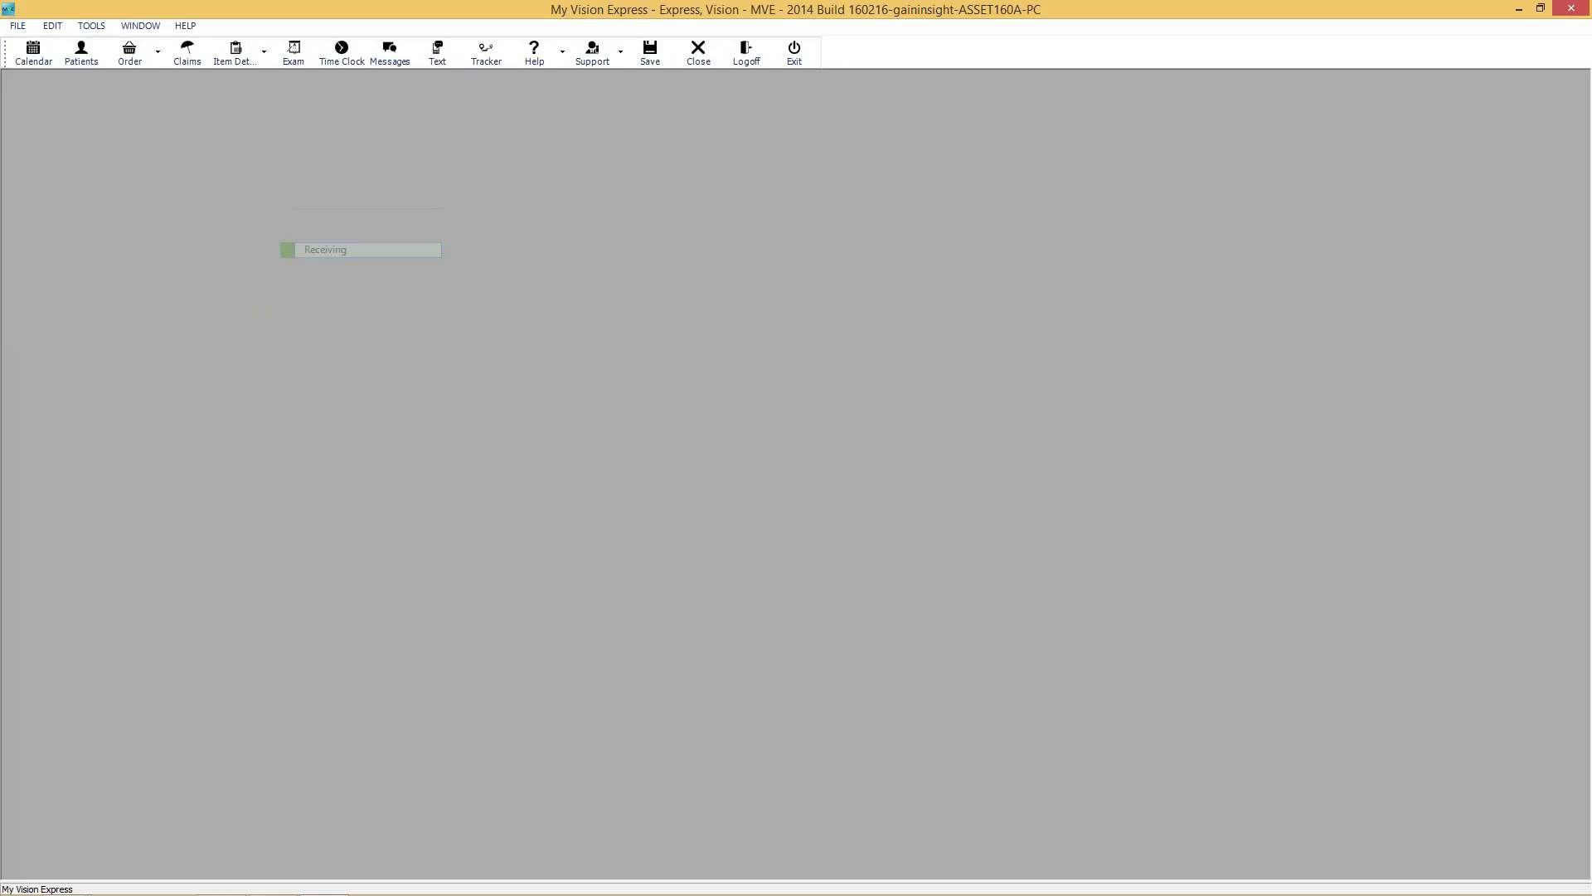
click(1202, 173)
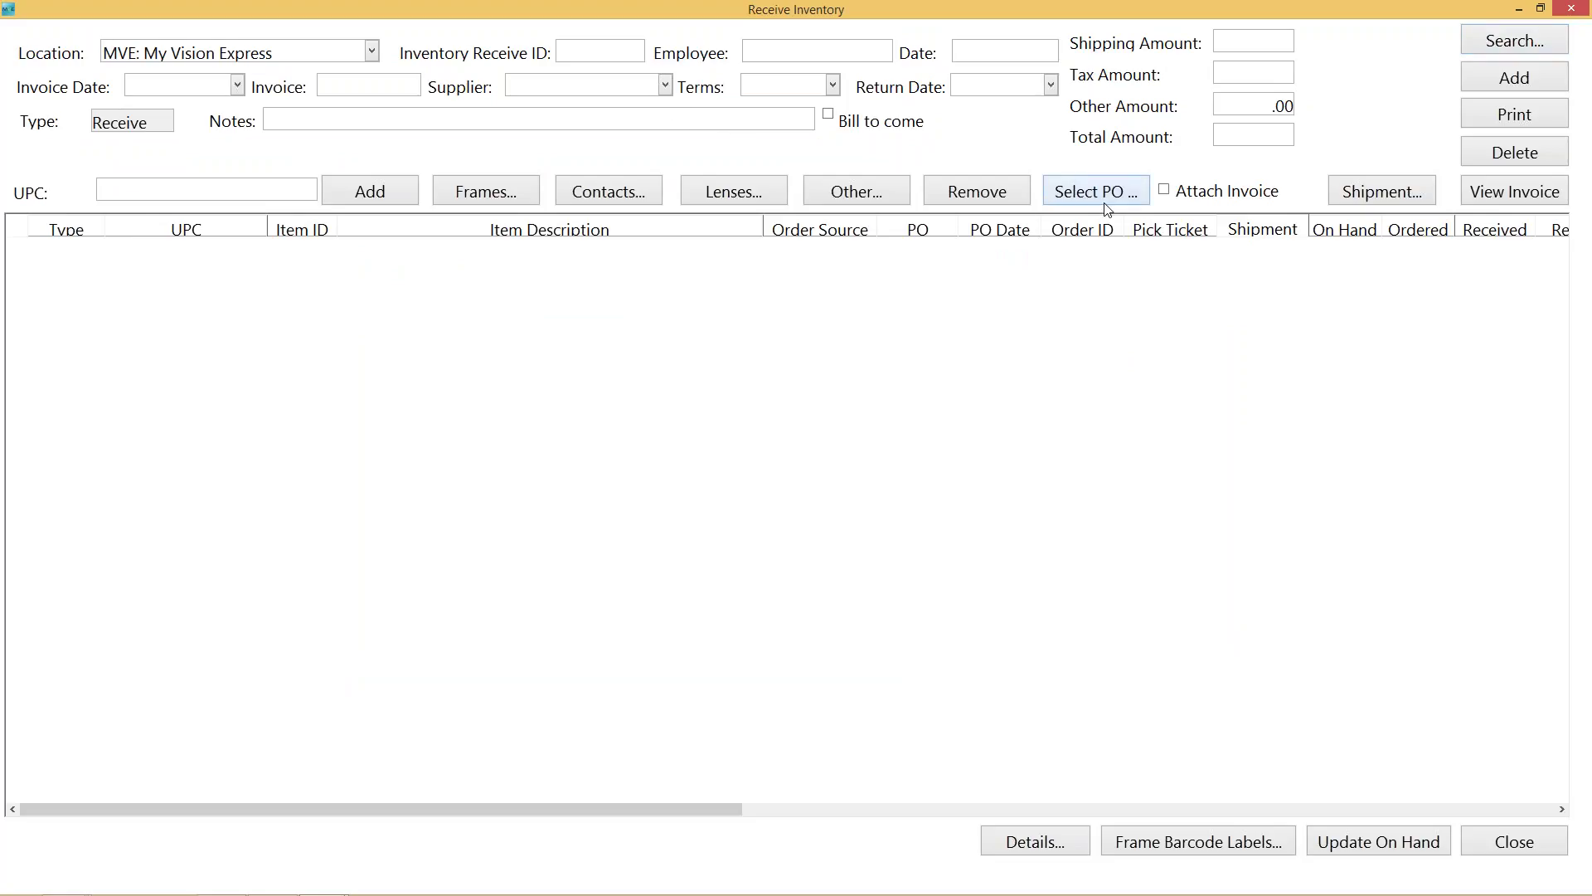
Find the ABB Concise inventory receipt dated 04/01/2016, review its received items and costs, and close it.
click(1485, 45)
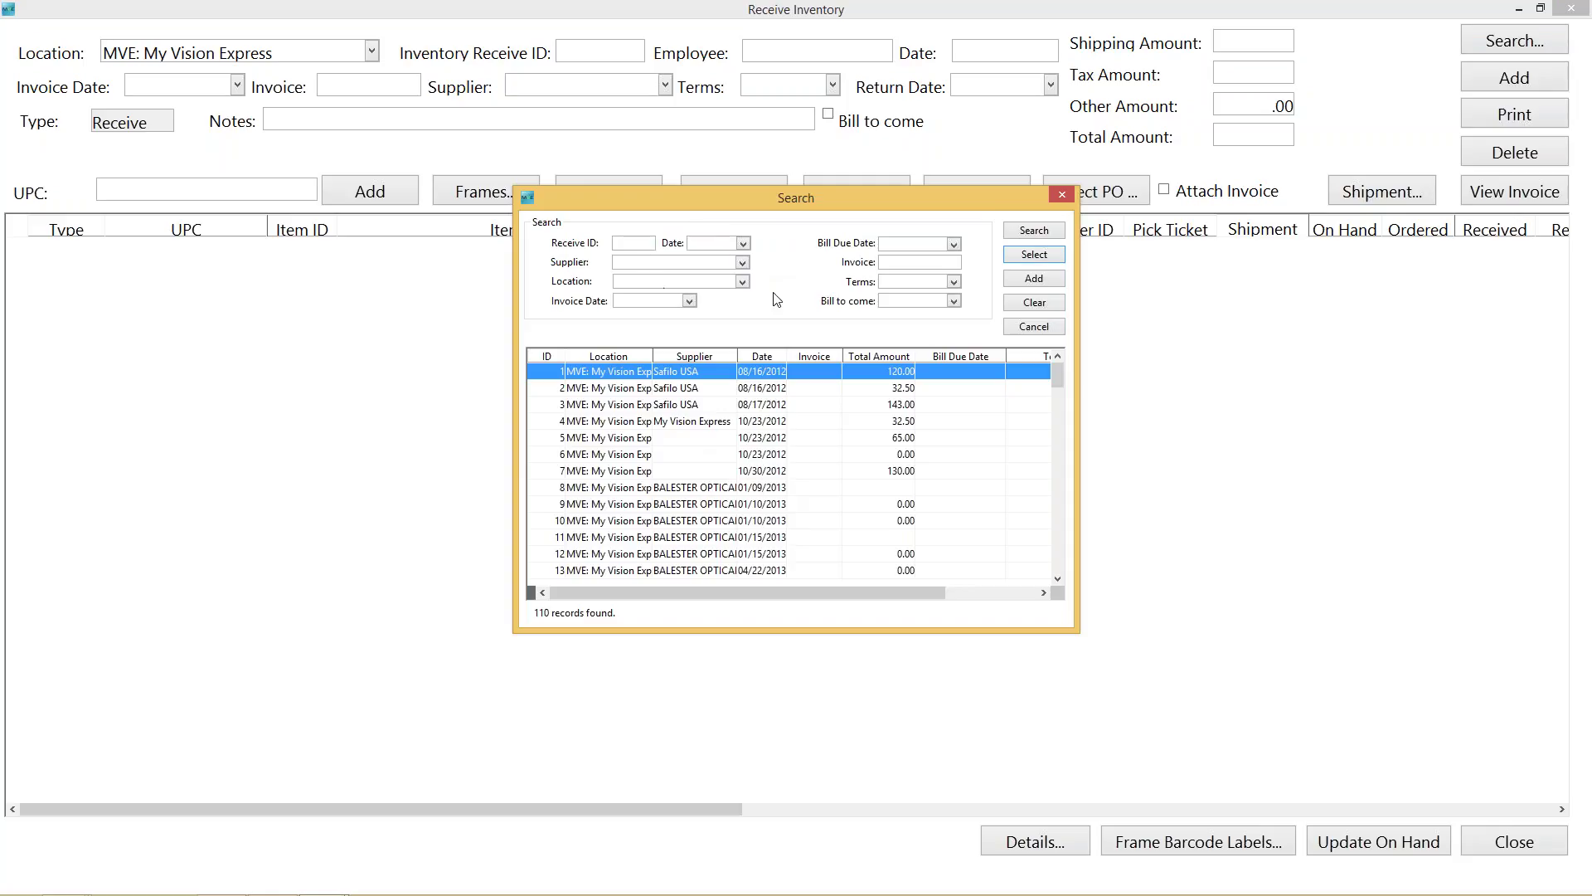
click(743, 244)
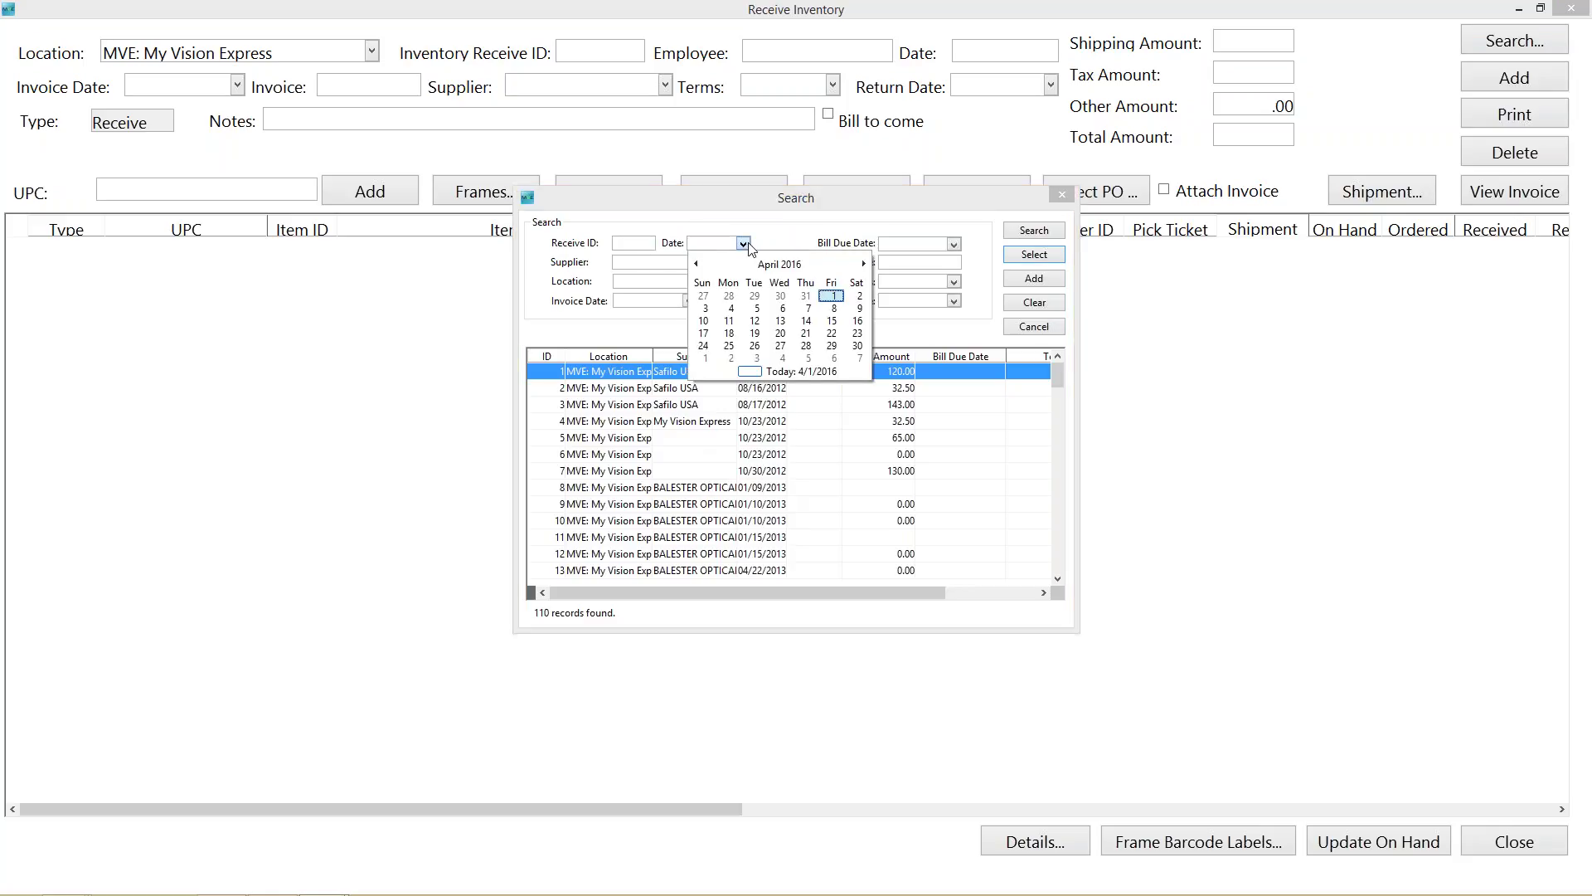
click(834, 297)
key(Return)
double_click(624, 371)
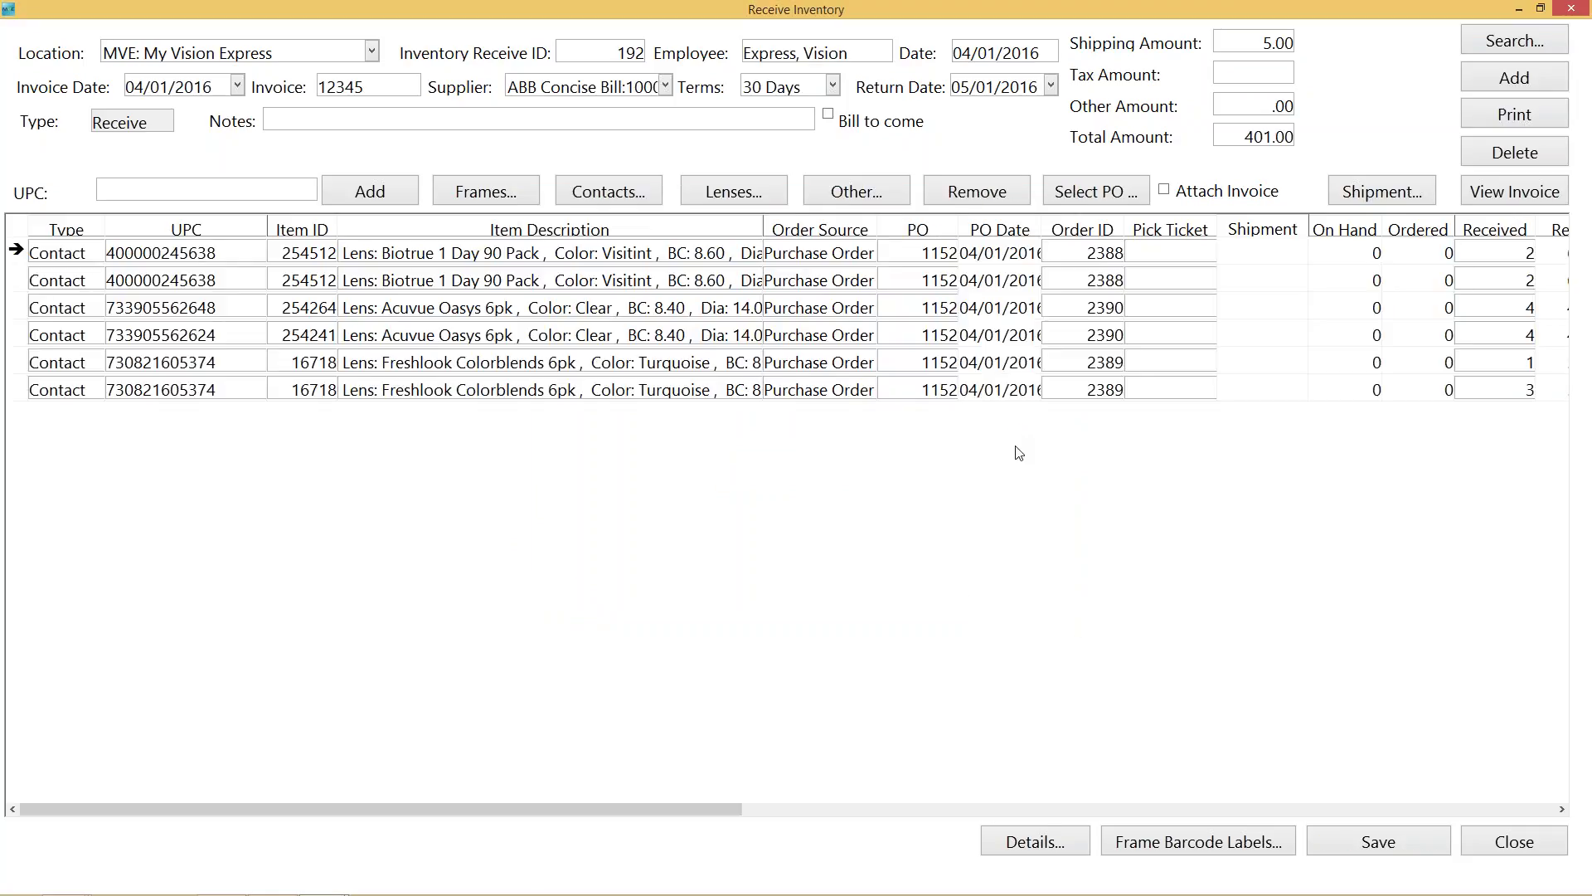
drag(739, 808, 1051, 751)
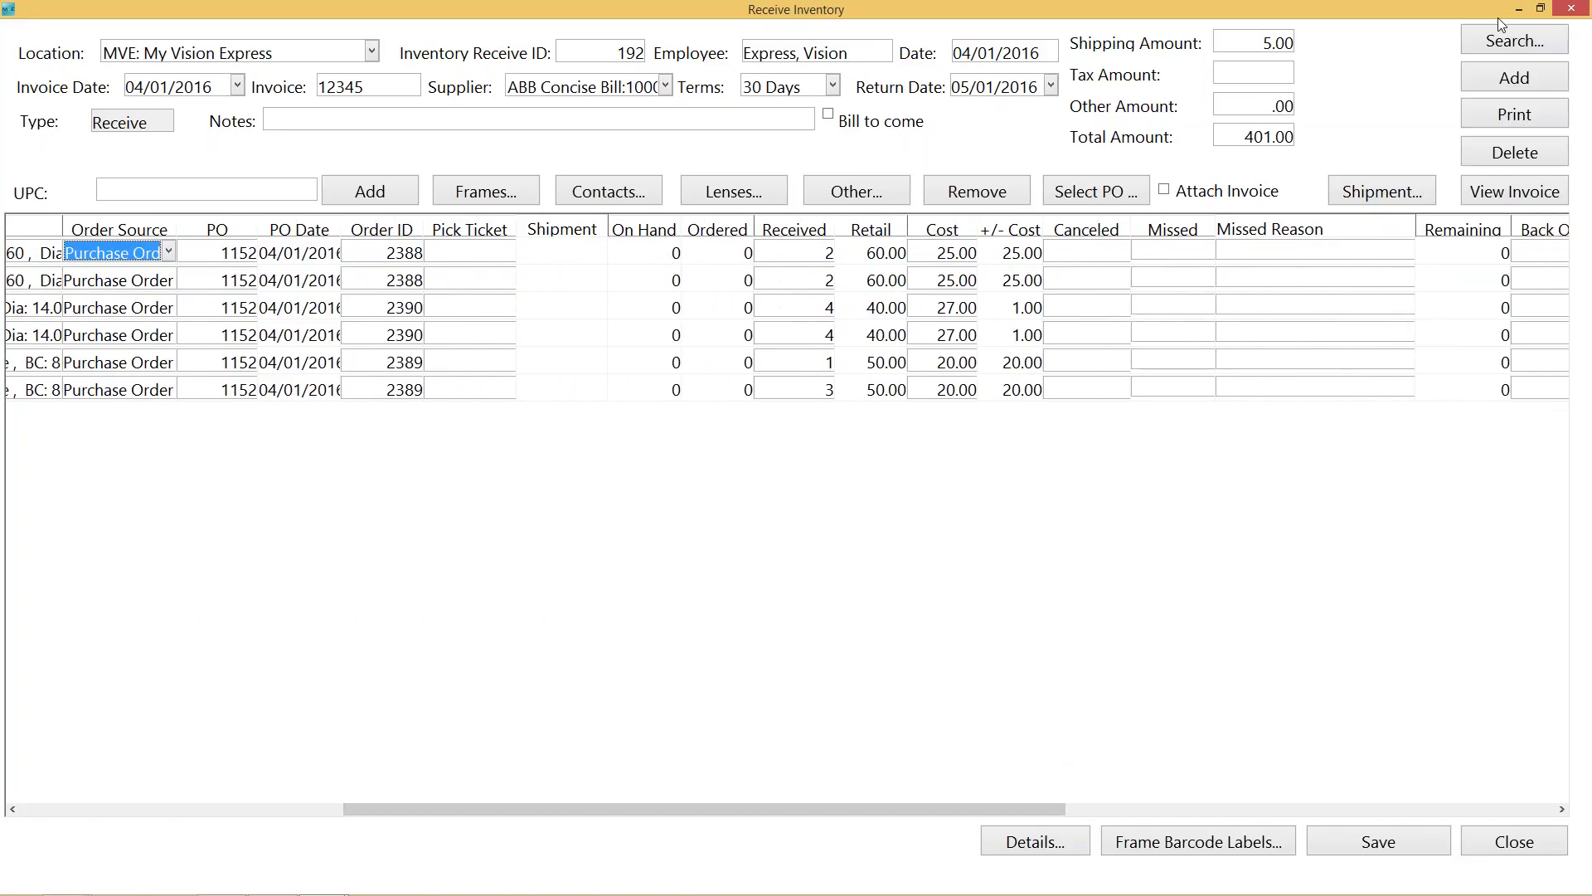
click(1571, 8)
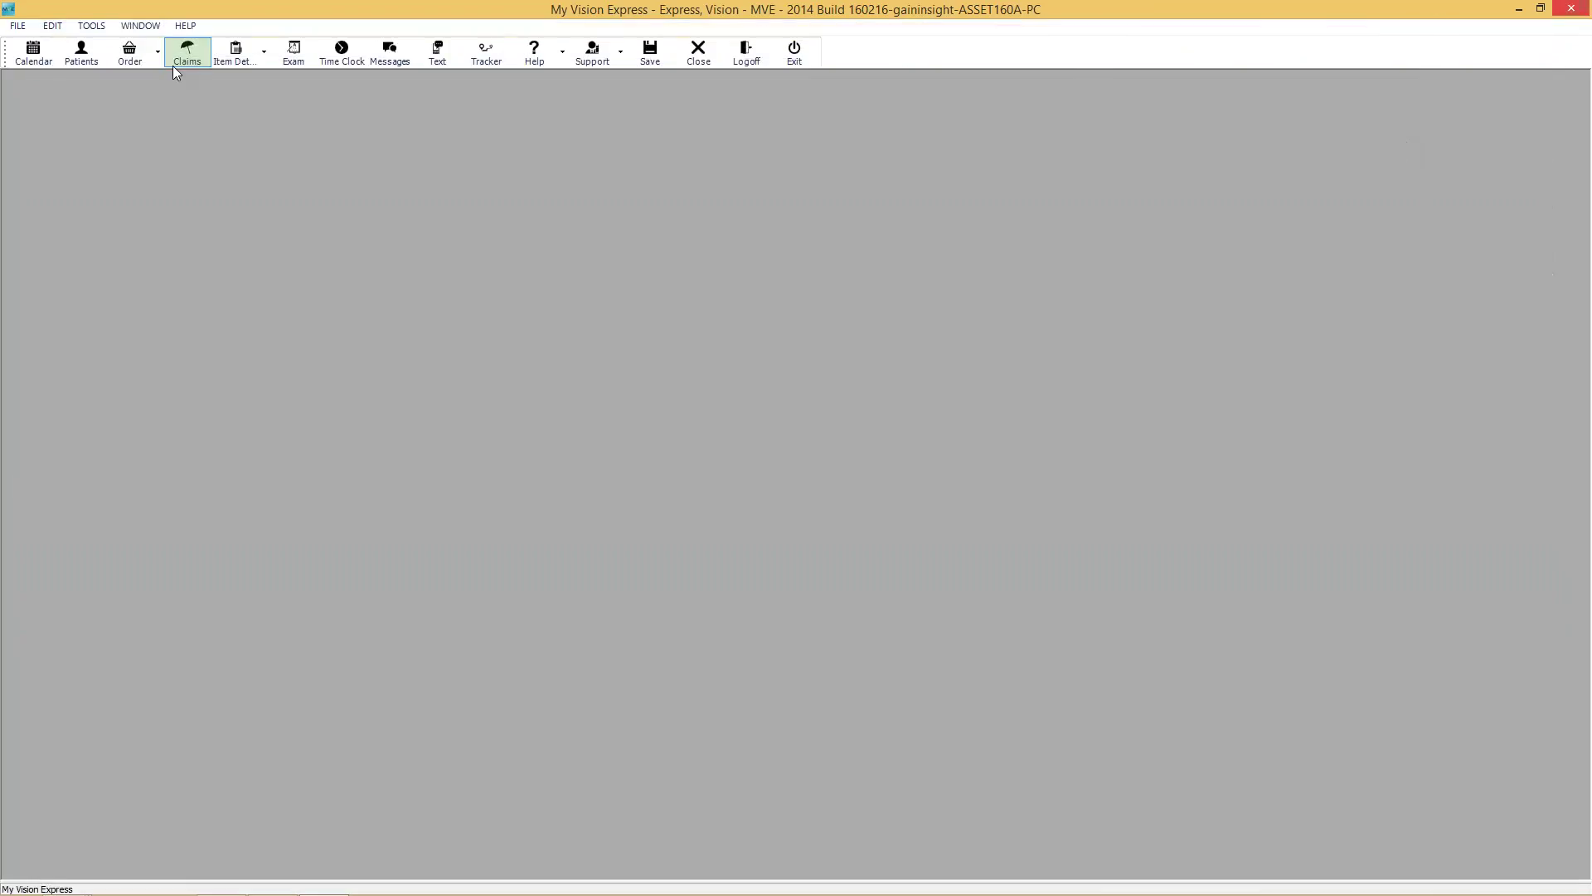
Load the partial ABB Concise purchase order of 04/01/2016 into a new receipt and set the Freshlook Colorblends received quantity to 2.
click(18, 26)
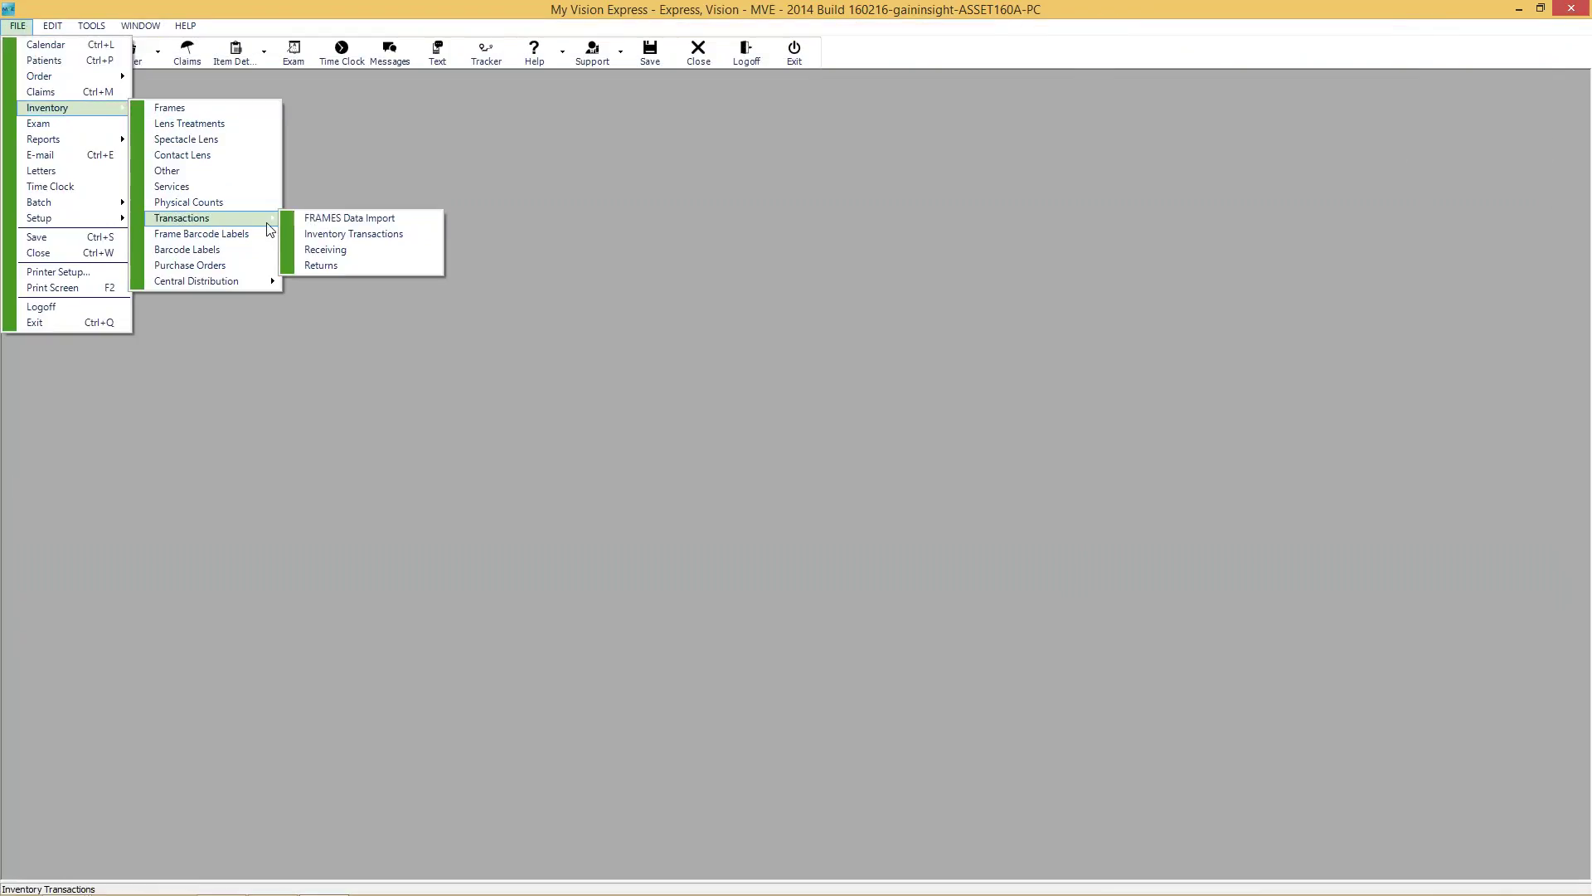
click(324, 251)
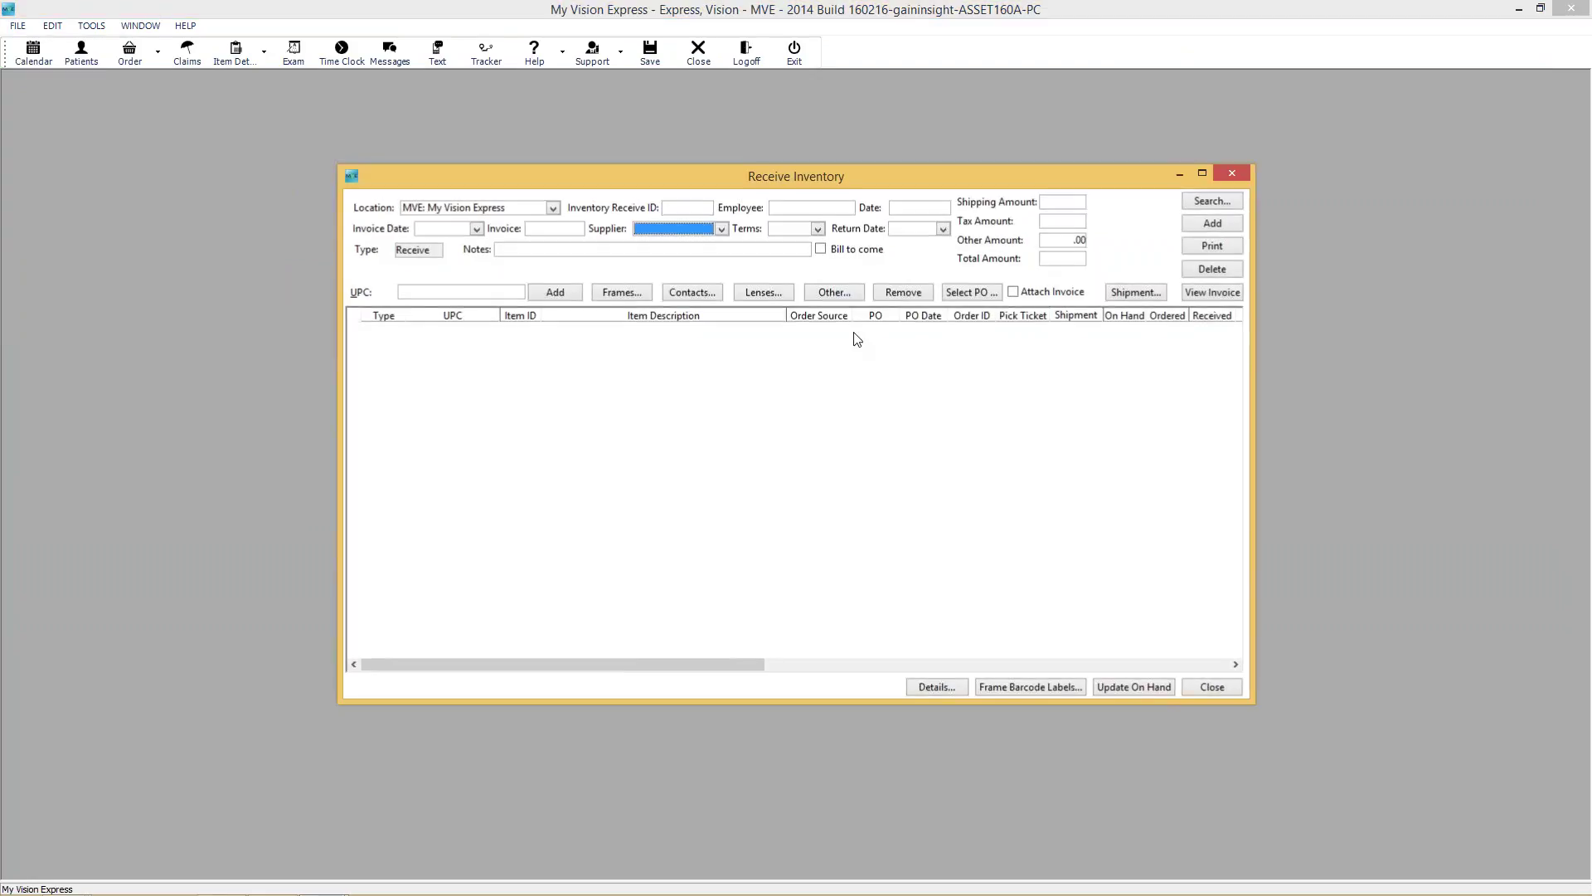
click(1204, 175)
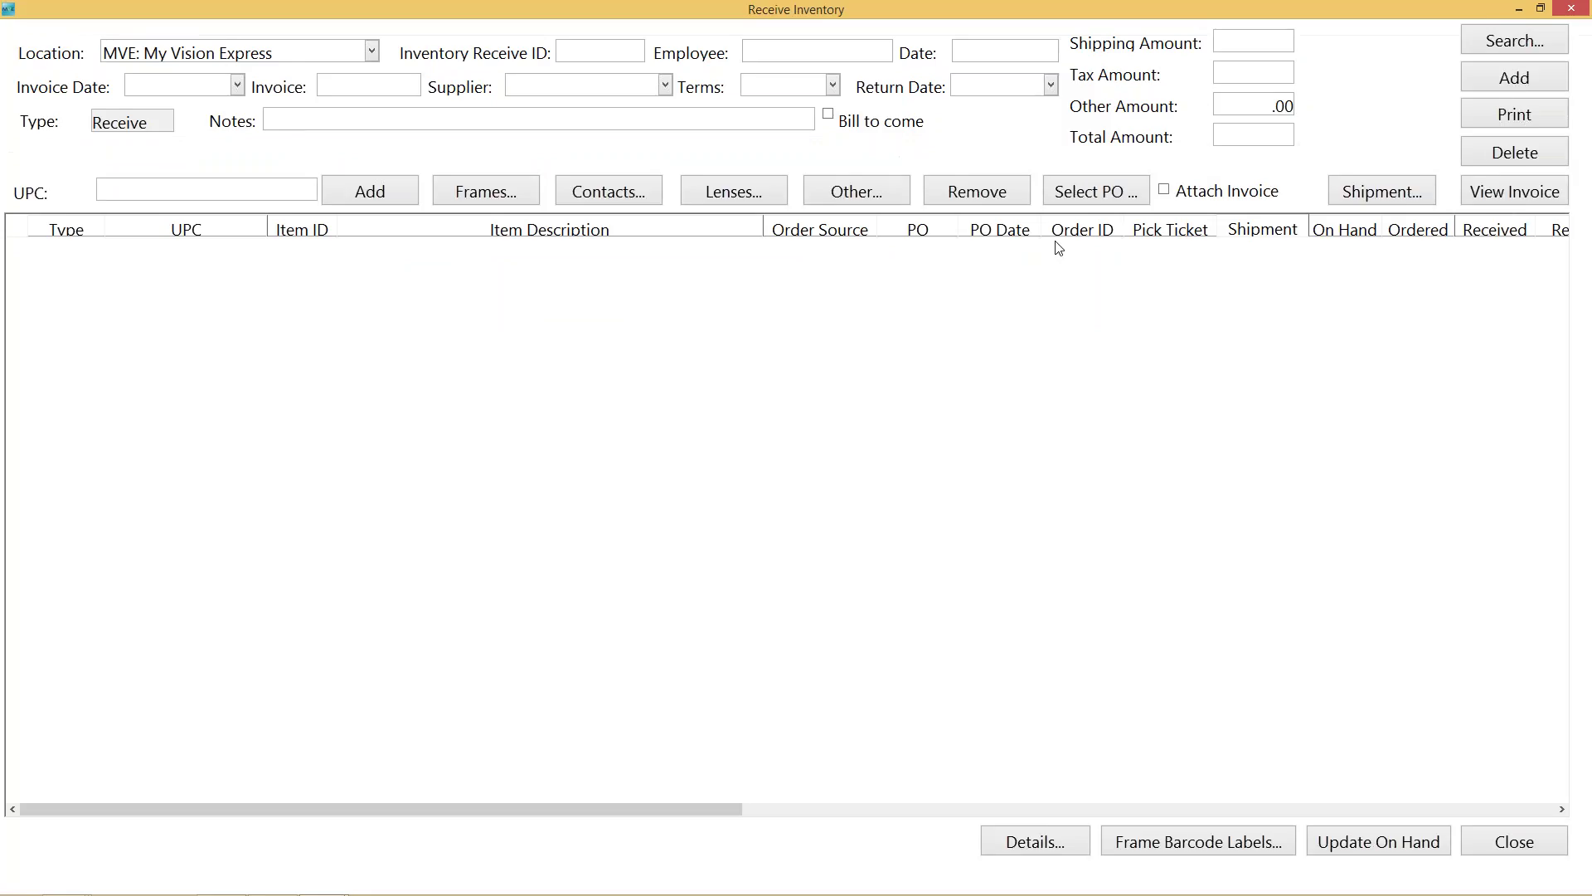
click(1093, 193)
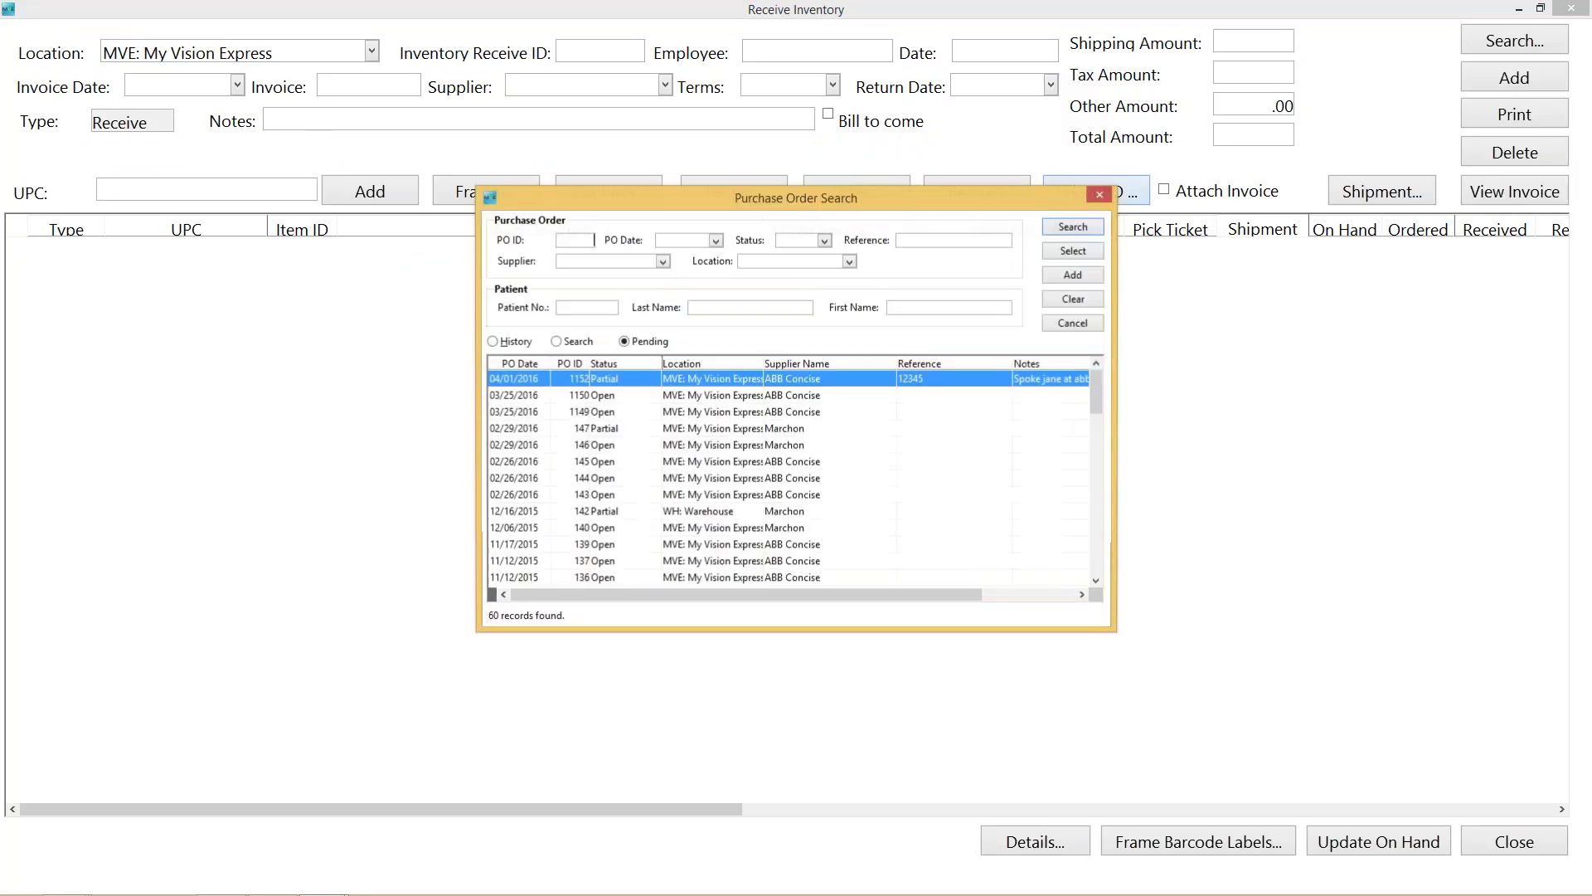
double_click(610, 387)
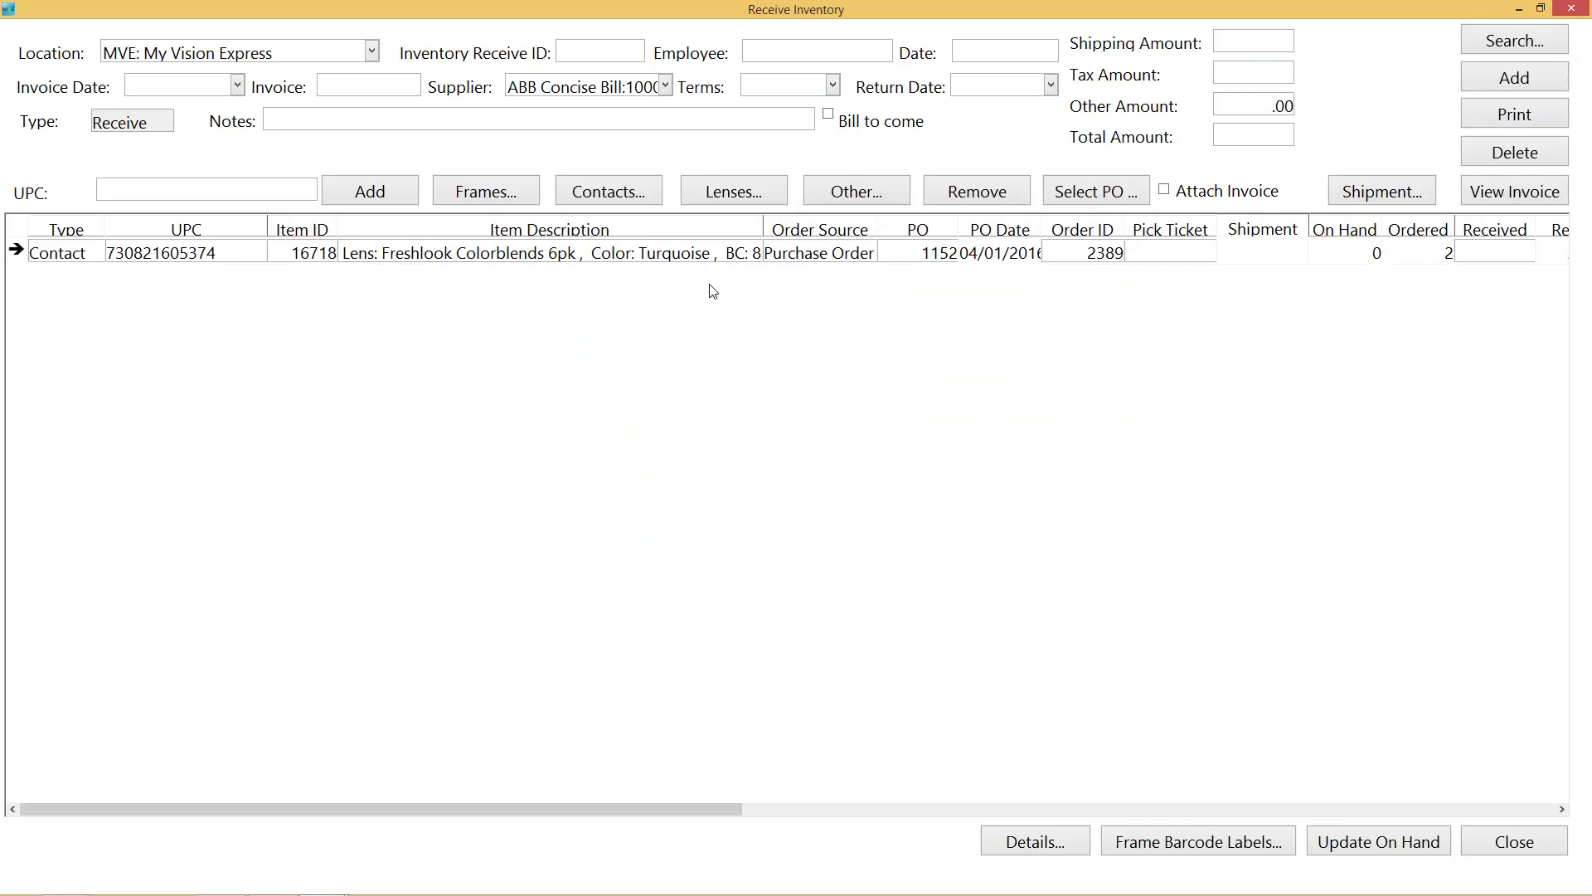
drag(733, 808, 926, 382)
click(902, 257)
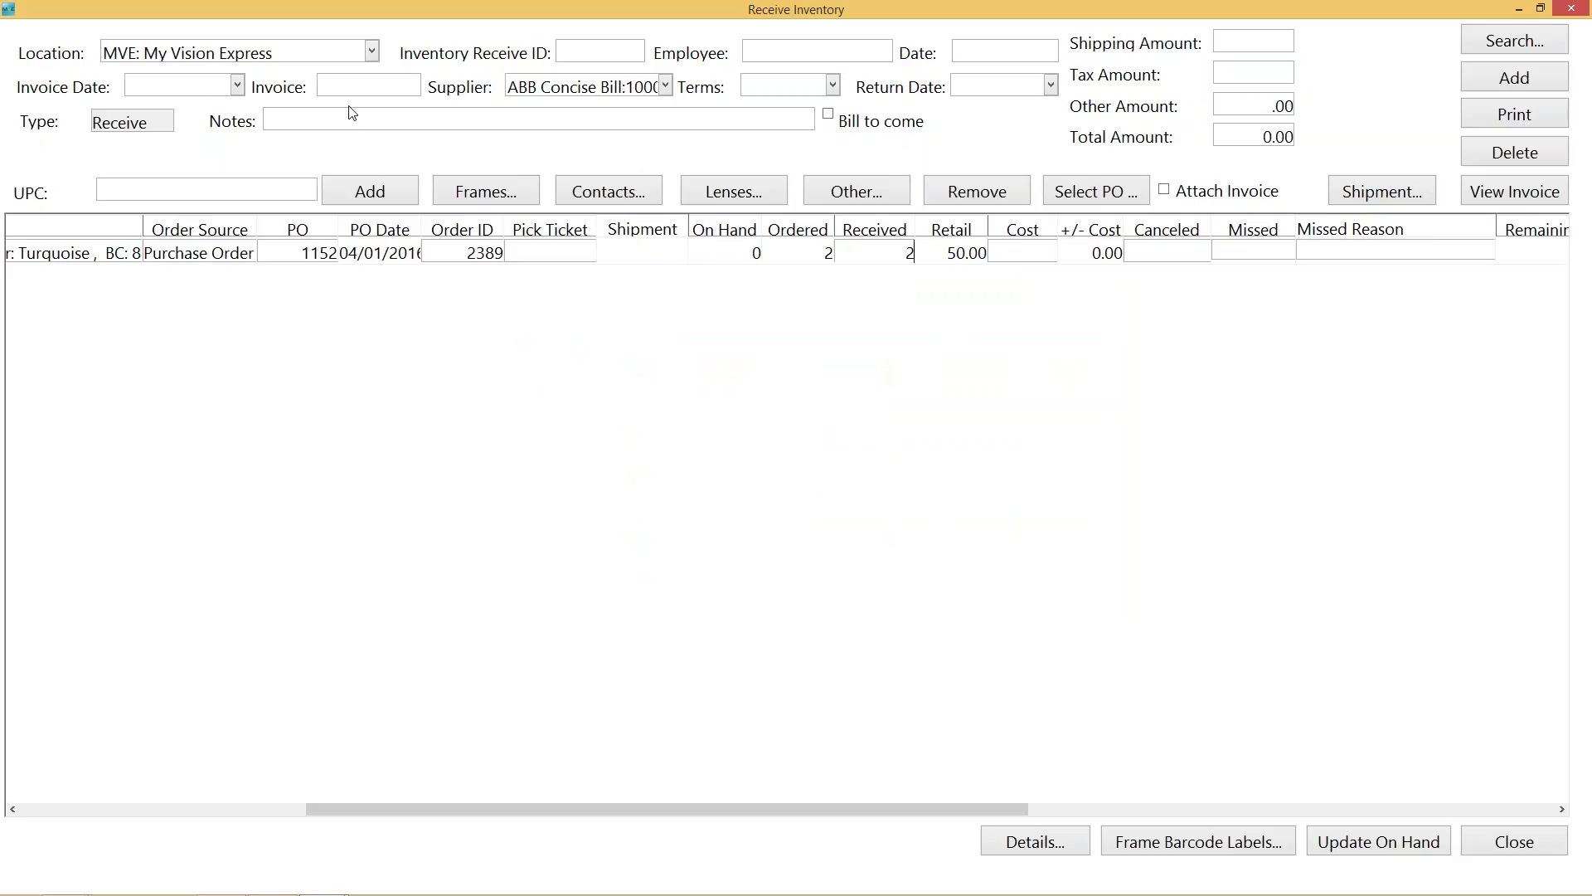
Give the receipt invoice date 04/01/2016 and invoice number 456789, and update the on-hand quantities before closing it.
click(238, 85)
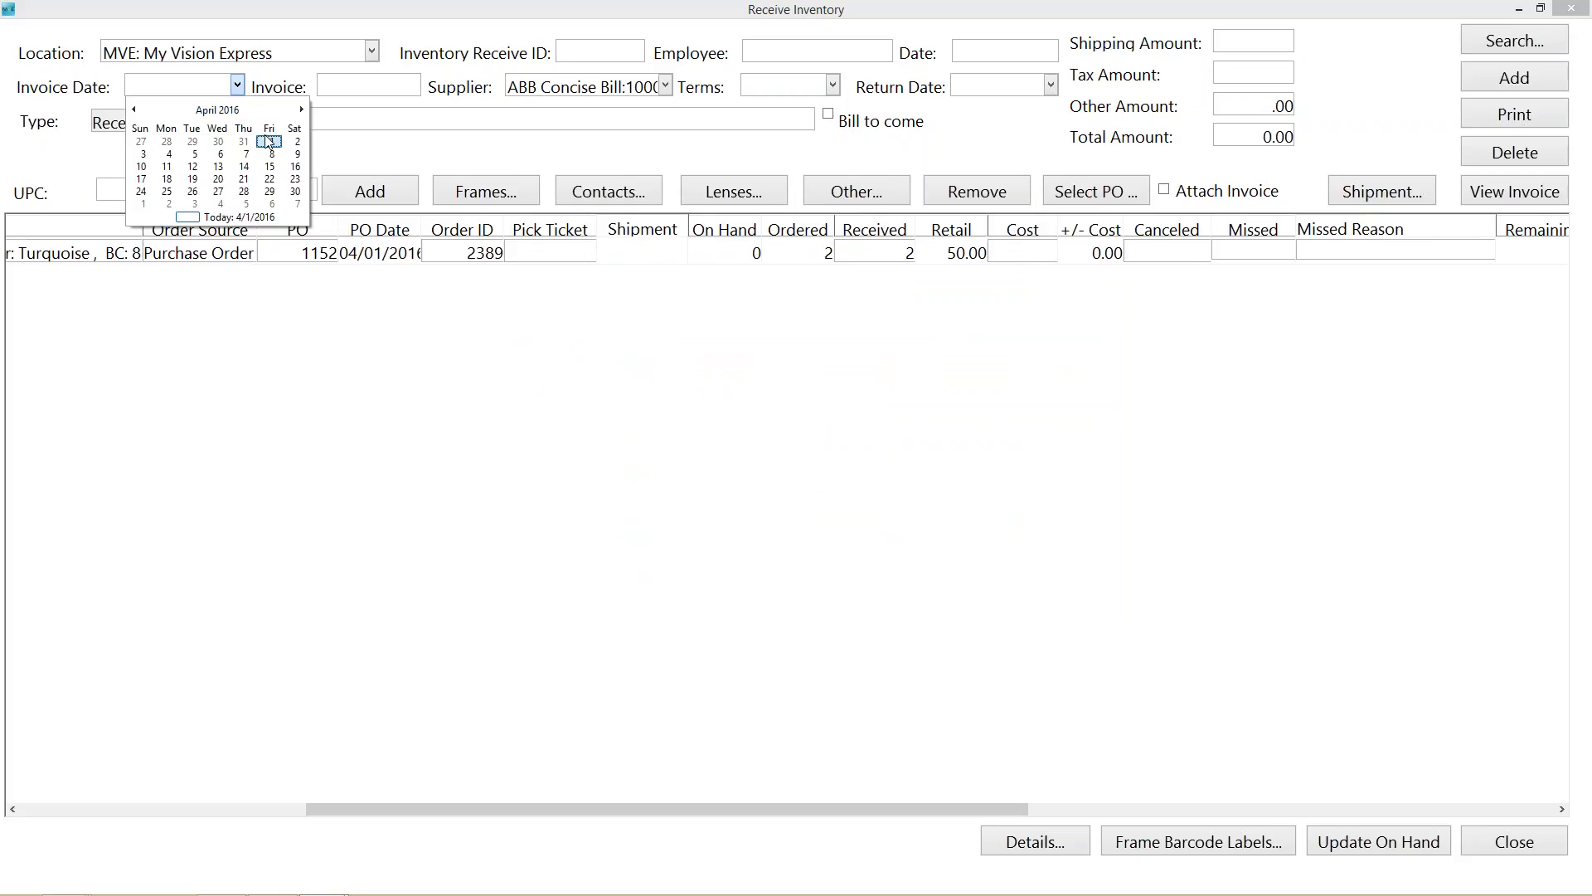
click(270, 141)
click(351, 88)
text(456789)
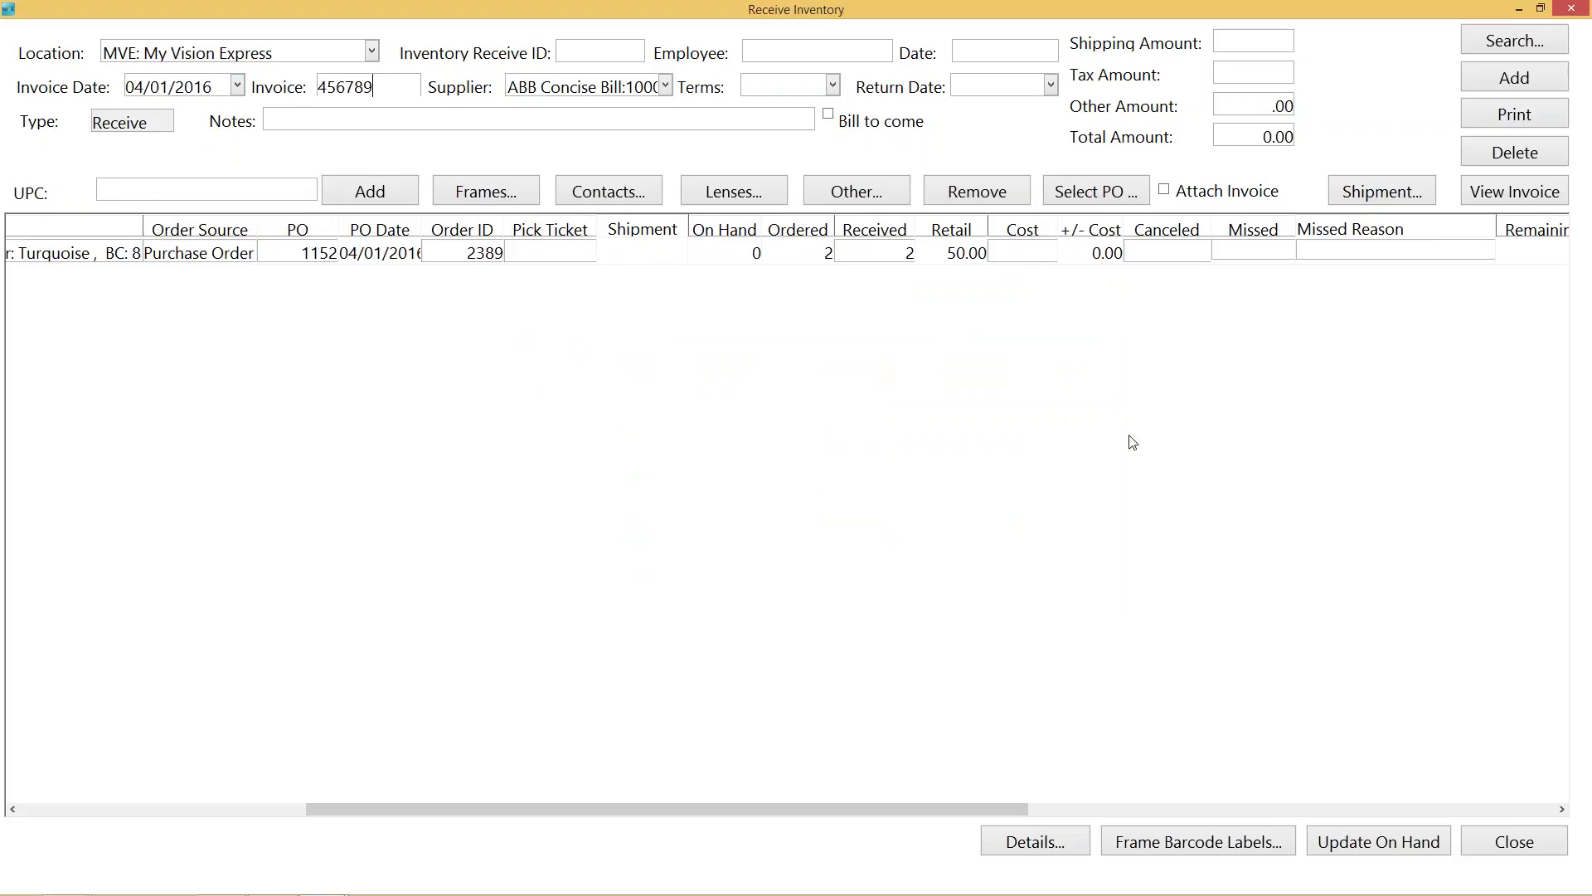
click(1154, 479)
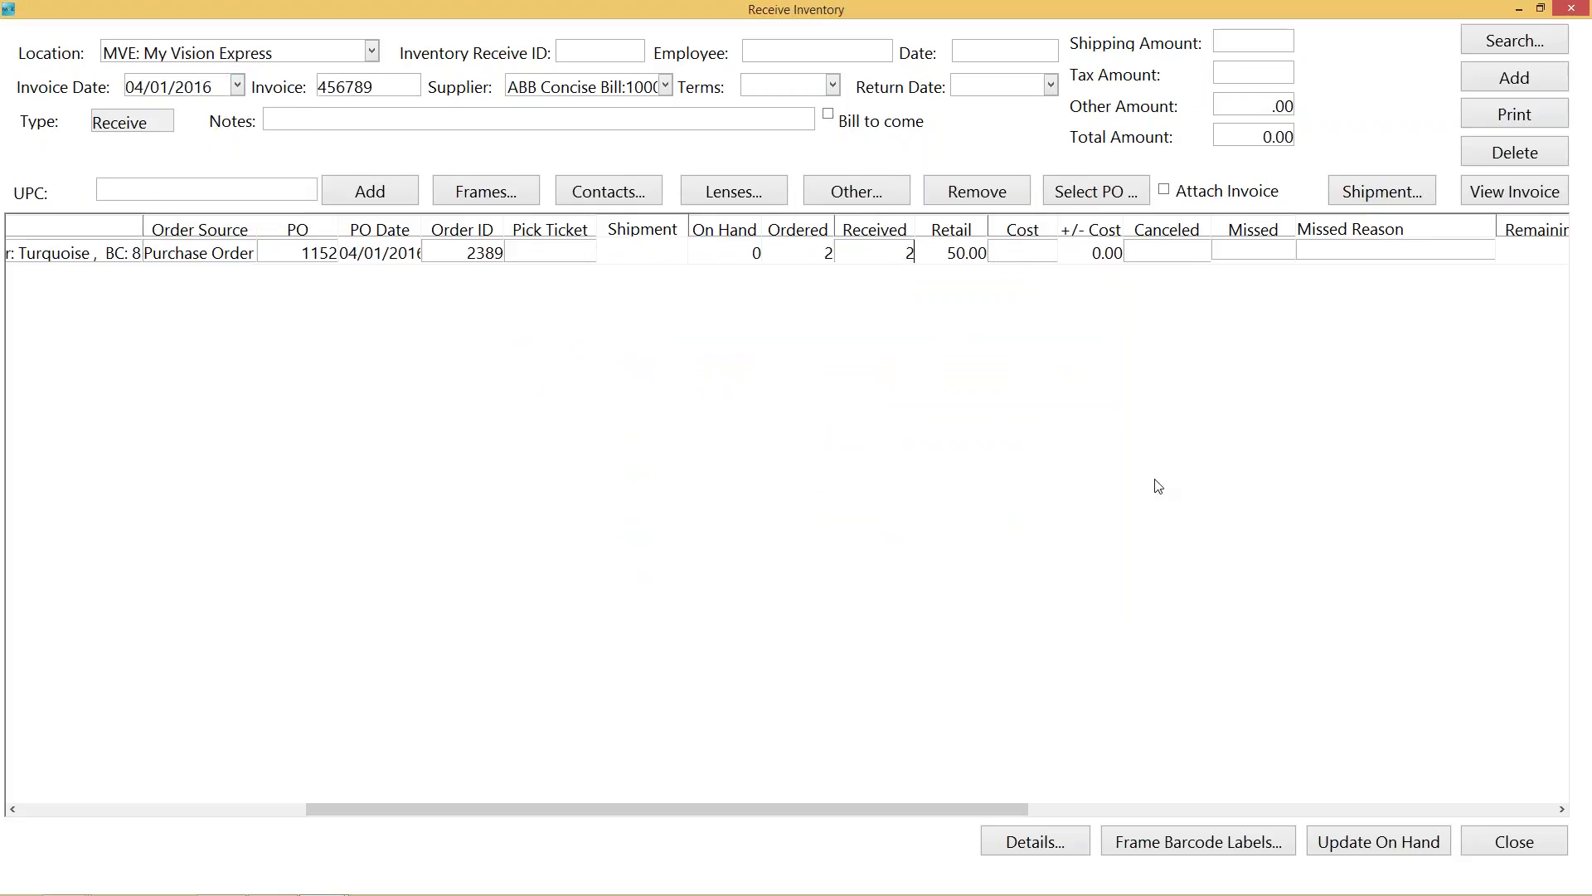
click(1380, 843)
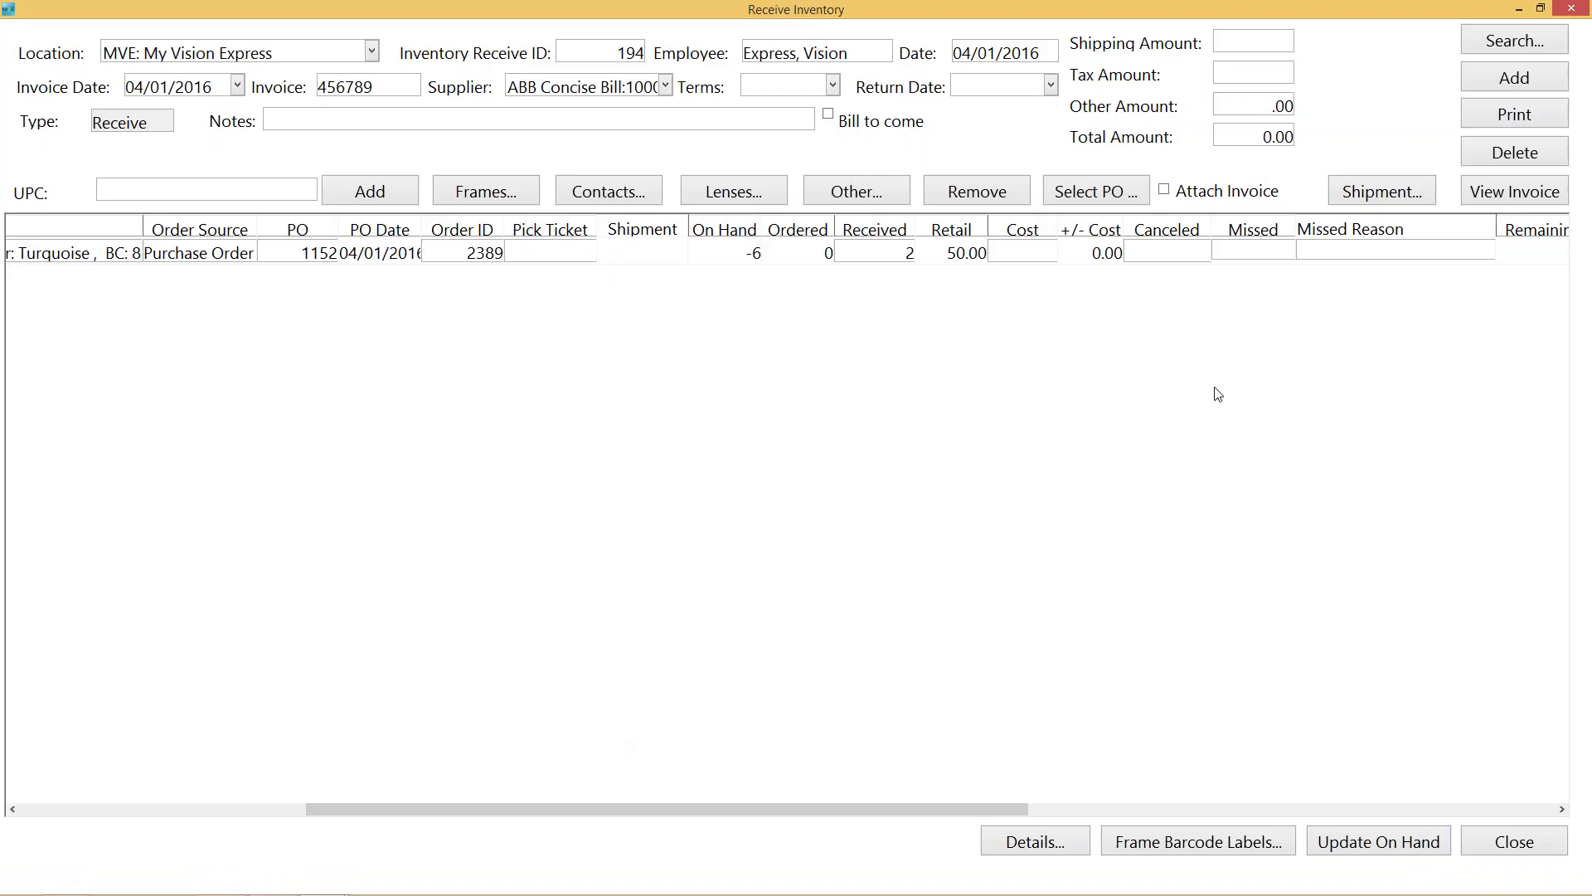
click(1572, 9)
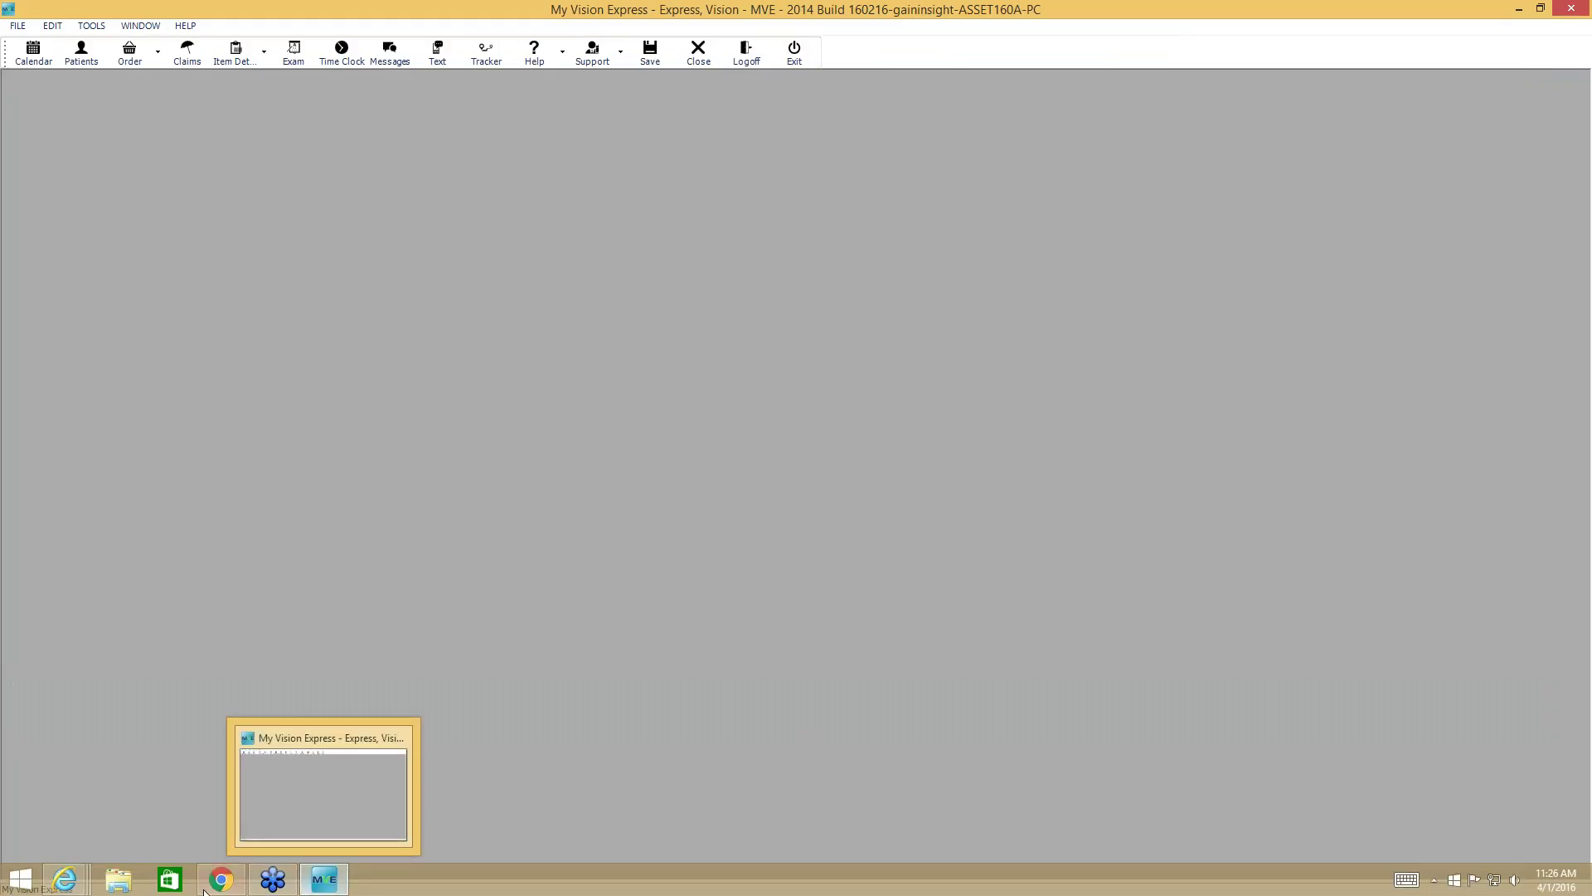
Switch to the Inventory Management webinar slides in Internet Explorer.
mouse_move(83, 881)
click(441, 814)
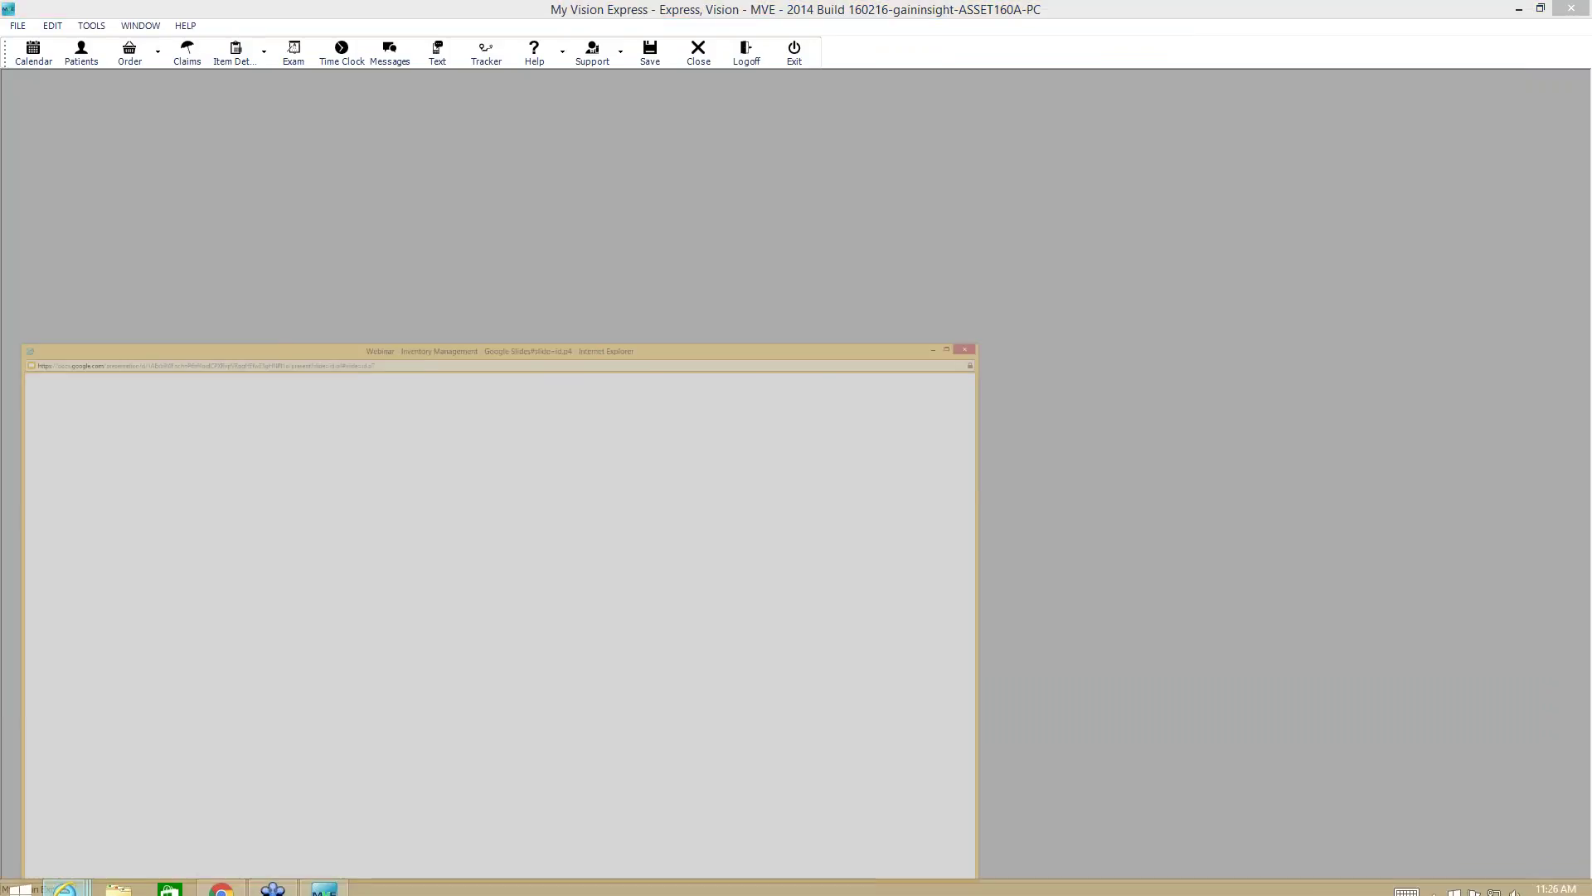